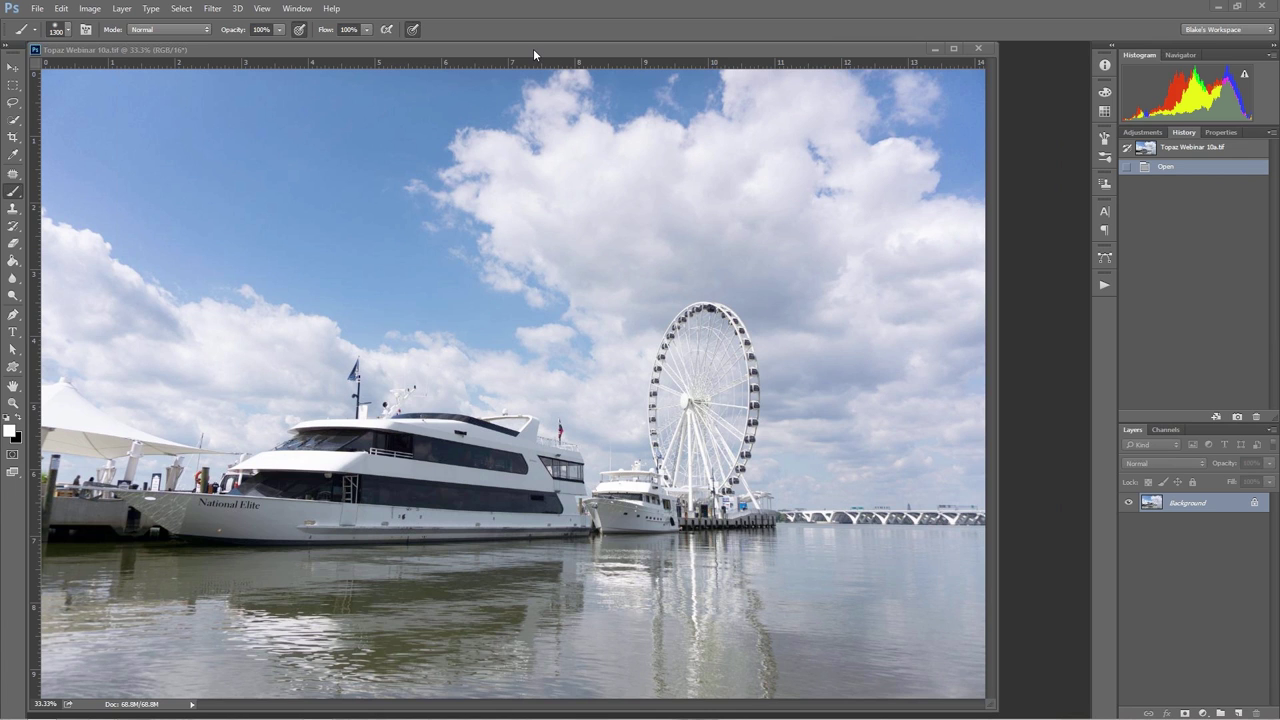
- Duplicate the Background layer and convert the copy to a smart object
{"action": "left_click_drag", "start_coordinate": [533, 48], "coordinate": [557, 52]}
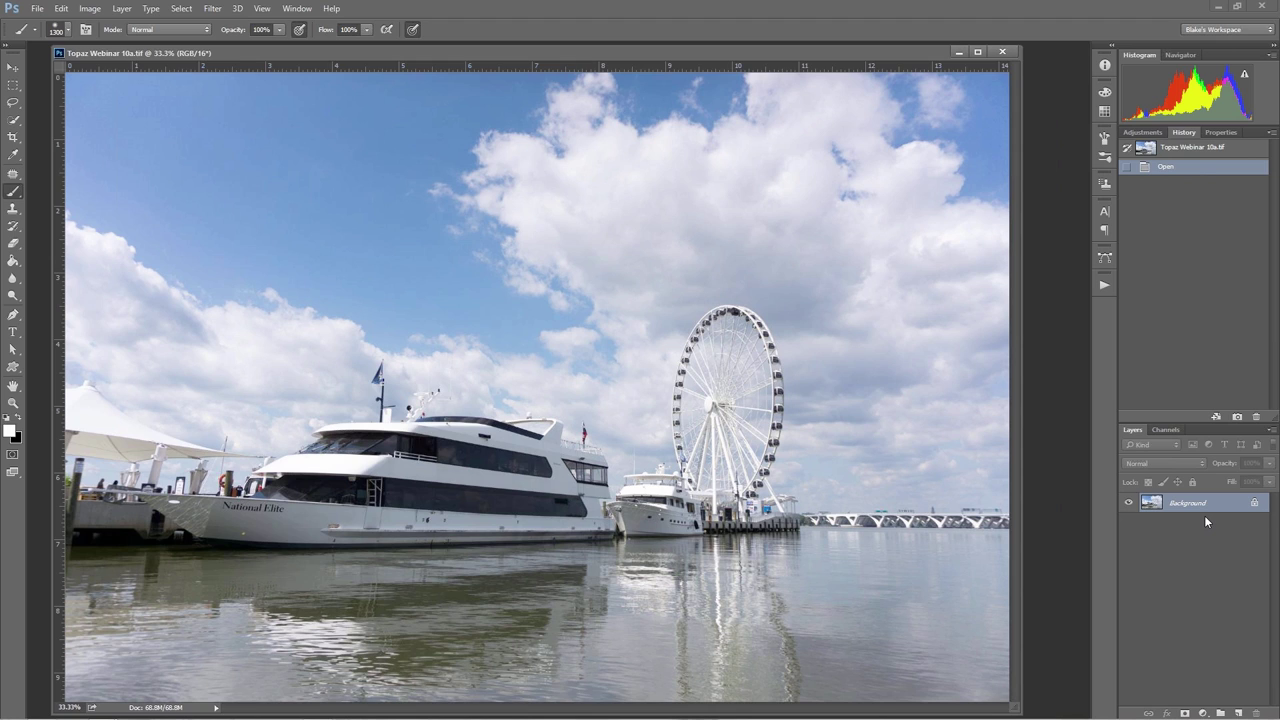
{"action": "key", "text": "ctrl+j"}
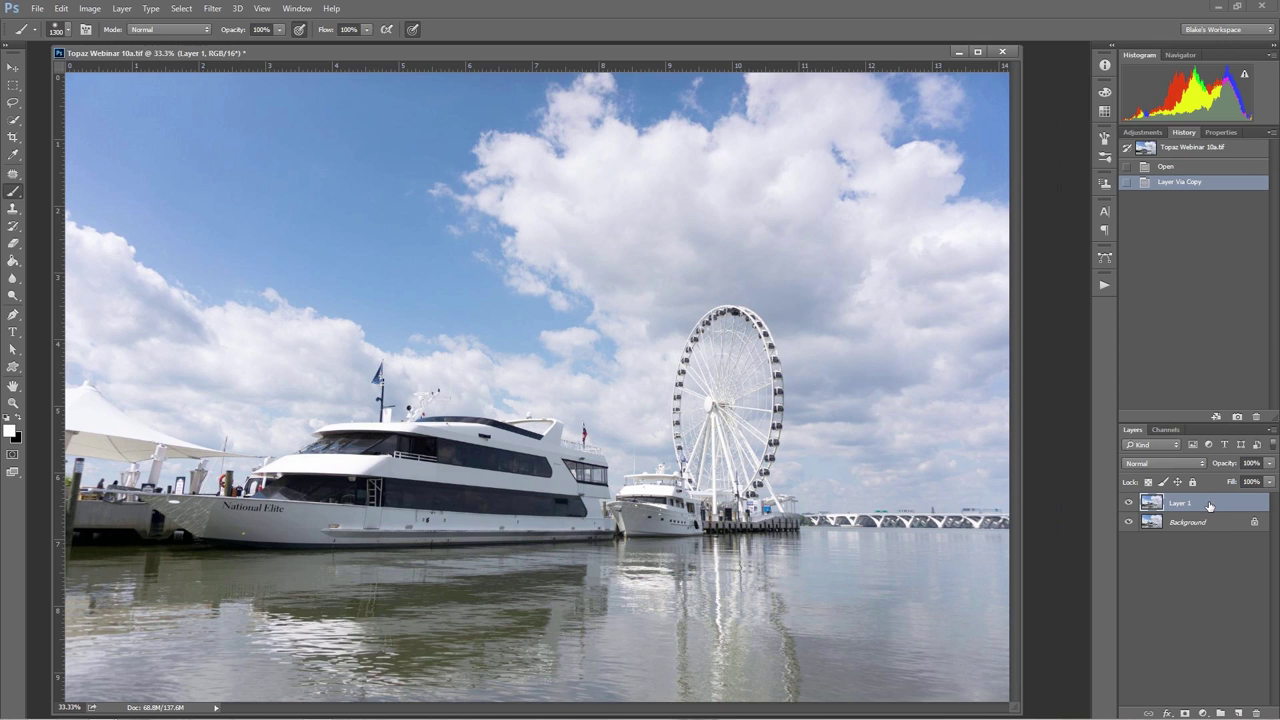
{"action": "right_click", "coordinate": [1210, 508]}
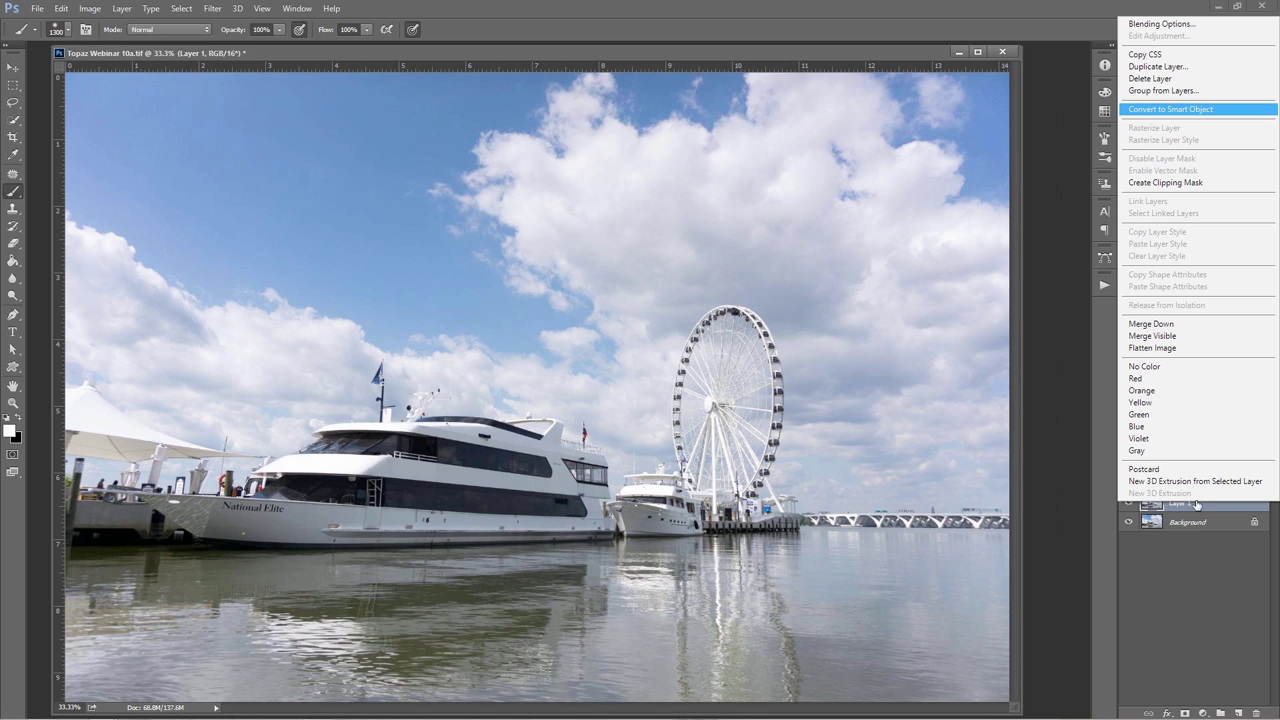
{"action": "key", "text": "Return"}
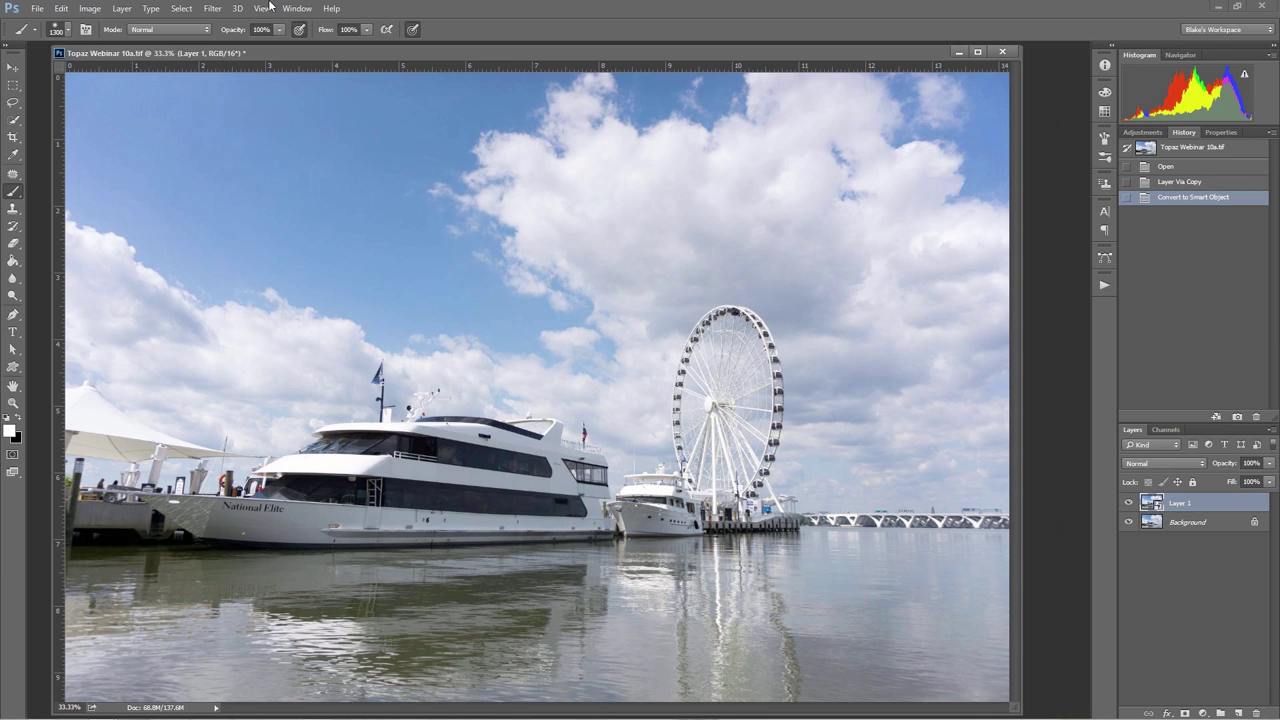
- Open the Topaz Adjust 5 filter on the smart object and expand the Adaptive Exposure settings in the global adjustments
{"action": "left_click", "coordinate": [213, 9]}
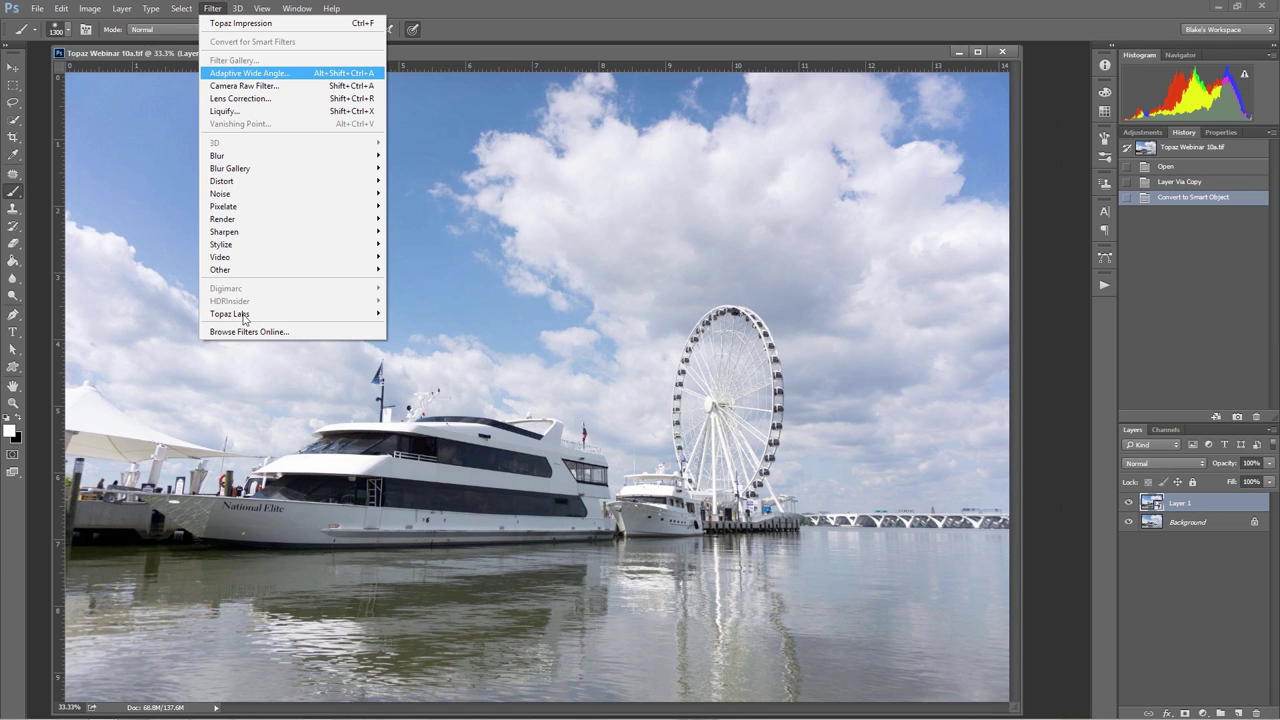
{"action": "mouse_move", "coordinate": [240, 313]}
{"action": "left_click", "coordinate": [153, 316]}
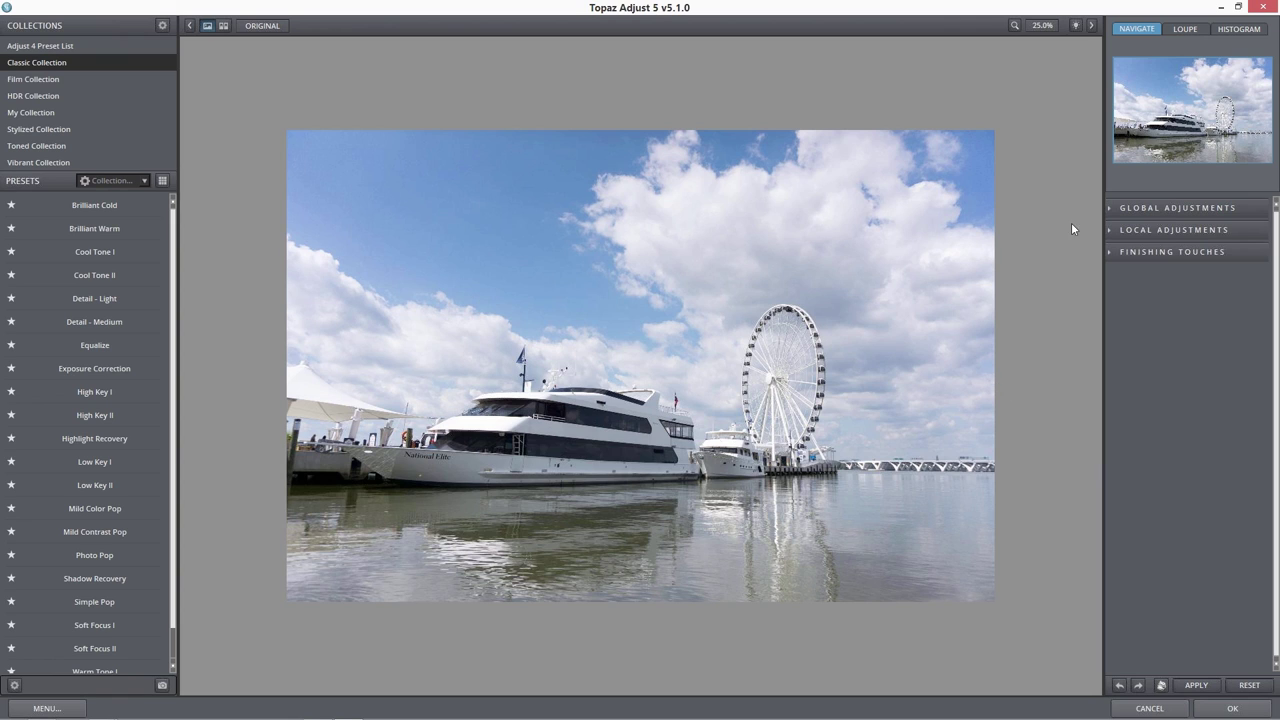
{"action": "left_click", "coordinate": [1135, 208]}
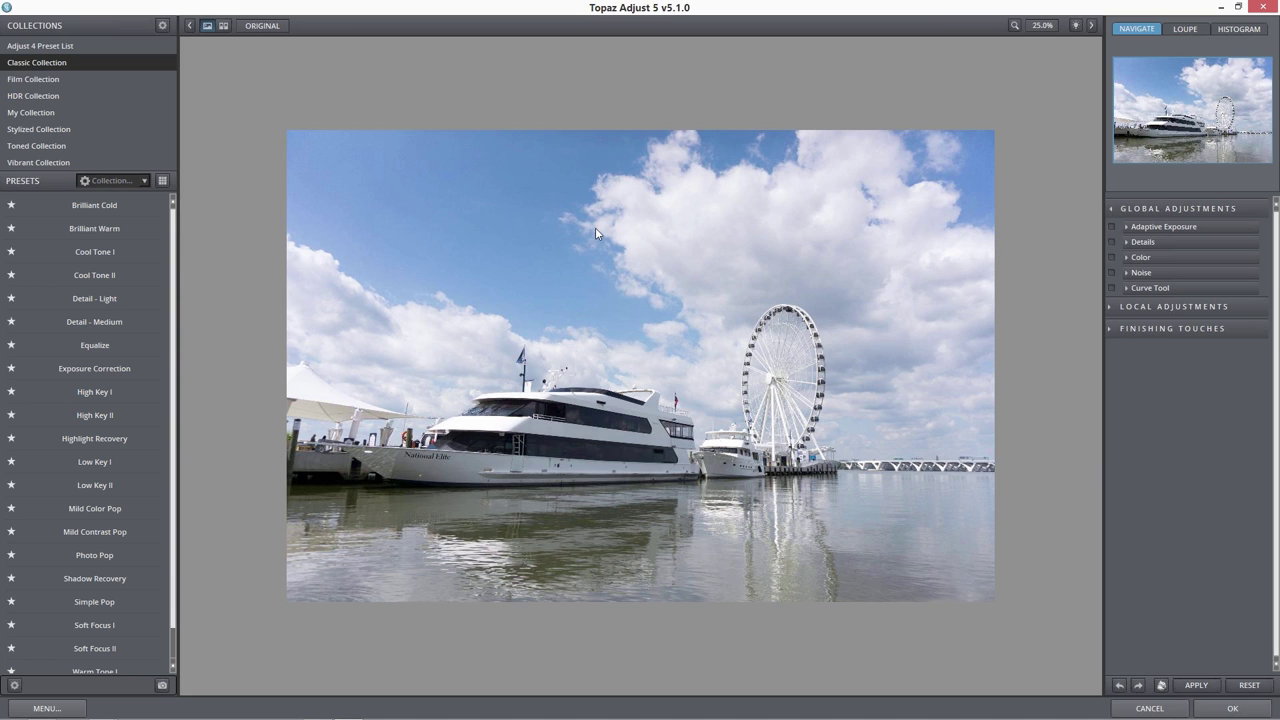
{"action": "left_click", "coordinate": [1126, 228]}
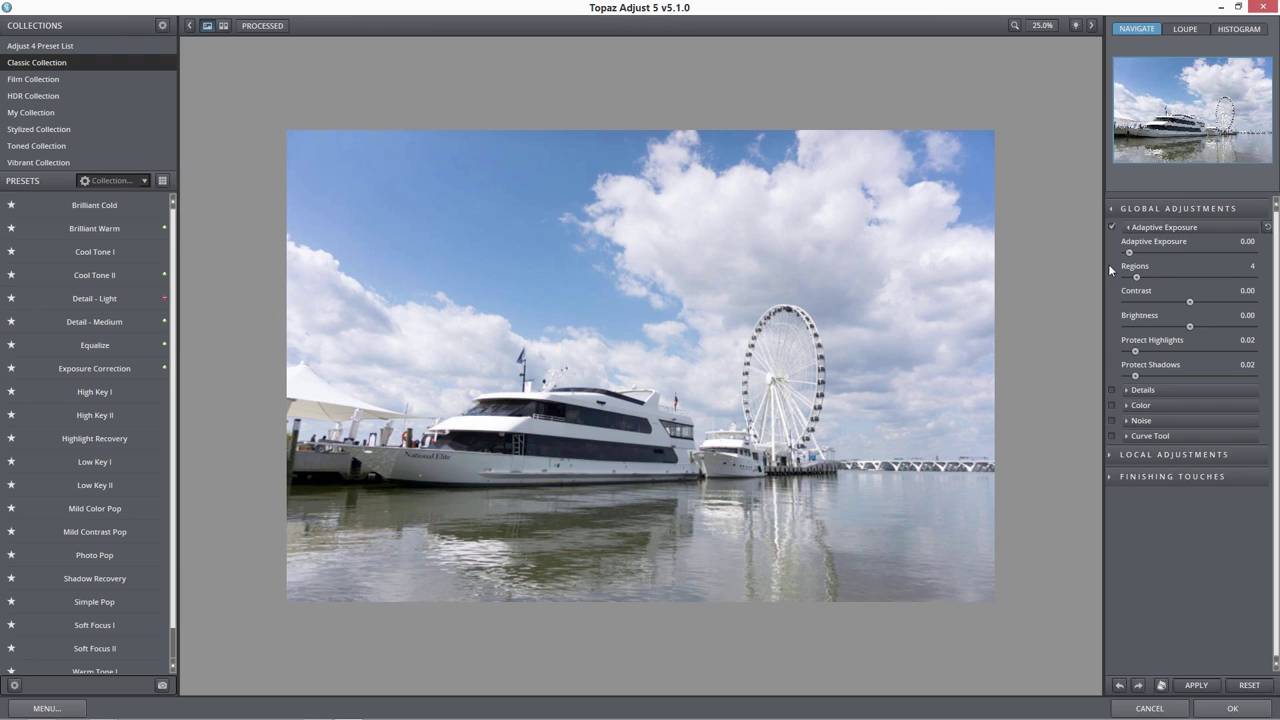
- Try Adaptive Exposure strengths up to 0.73 and bring the value back to 0.43
{"action": "left_click_drag", "start_coordinate": [1129, 252], "coordinate": [1196, 253]}
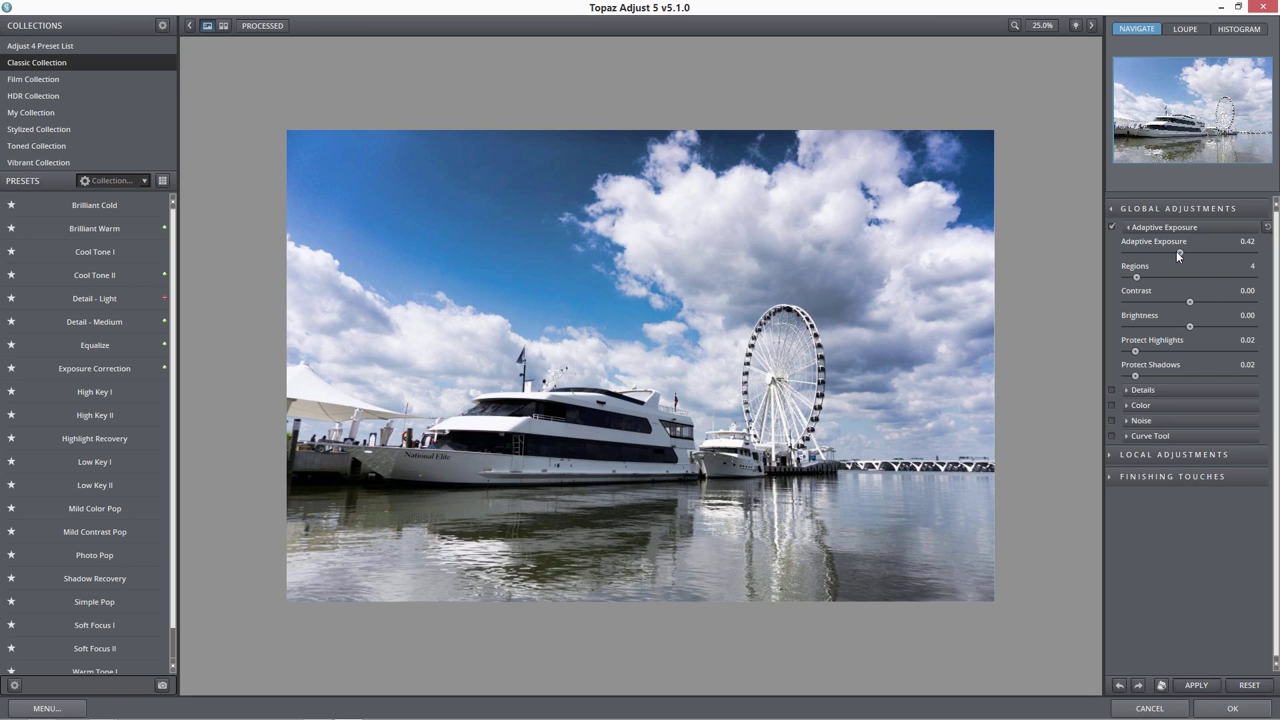
{"action": "left_click_drag", "start_coordinate": [1176, 251], "coordinate": [1249, 252]}
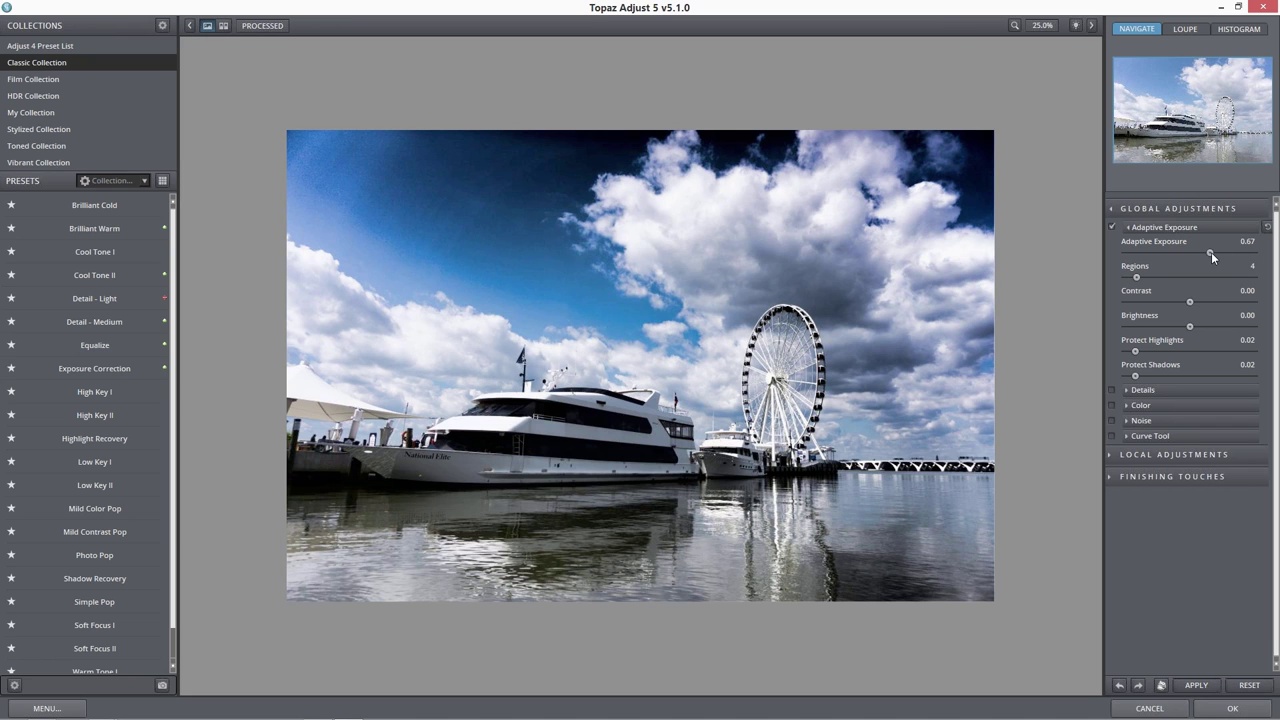
{"action": "left_click_drag", "start_coordinate": [1211, 253], "coordinate": [1186, 253]}
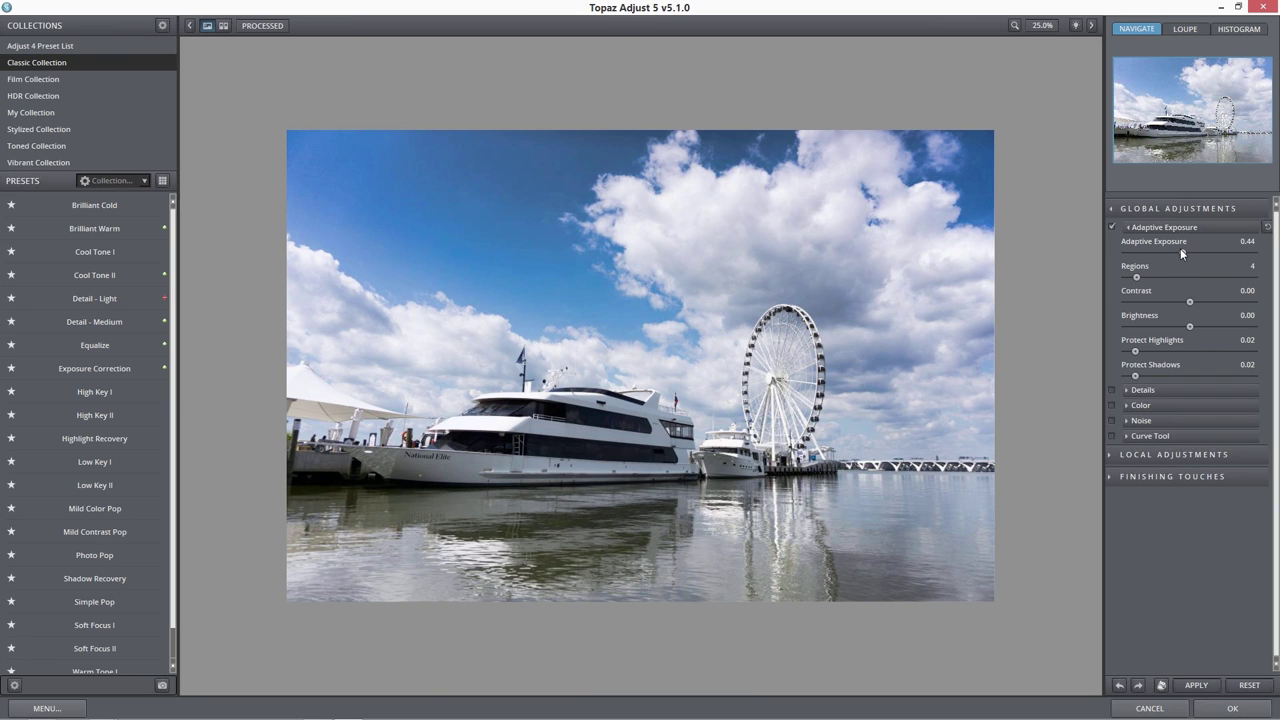
{"action": "left_click", "coordinate": [1048, 28]}
{"action": "left_click", "coordinate": [1045, 94]}
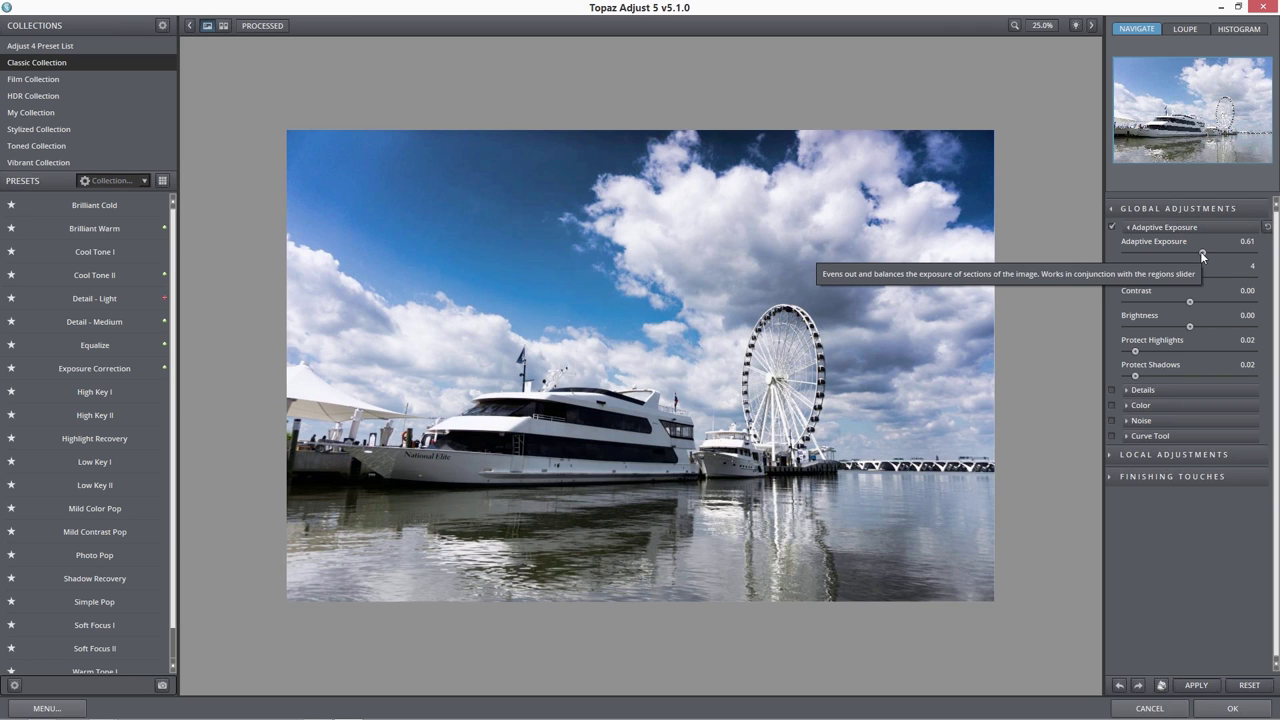
{"action": "left_click_drag", "start_coordinate": [1202, 252], "coordinate": [1217, 253]}
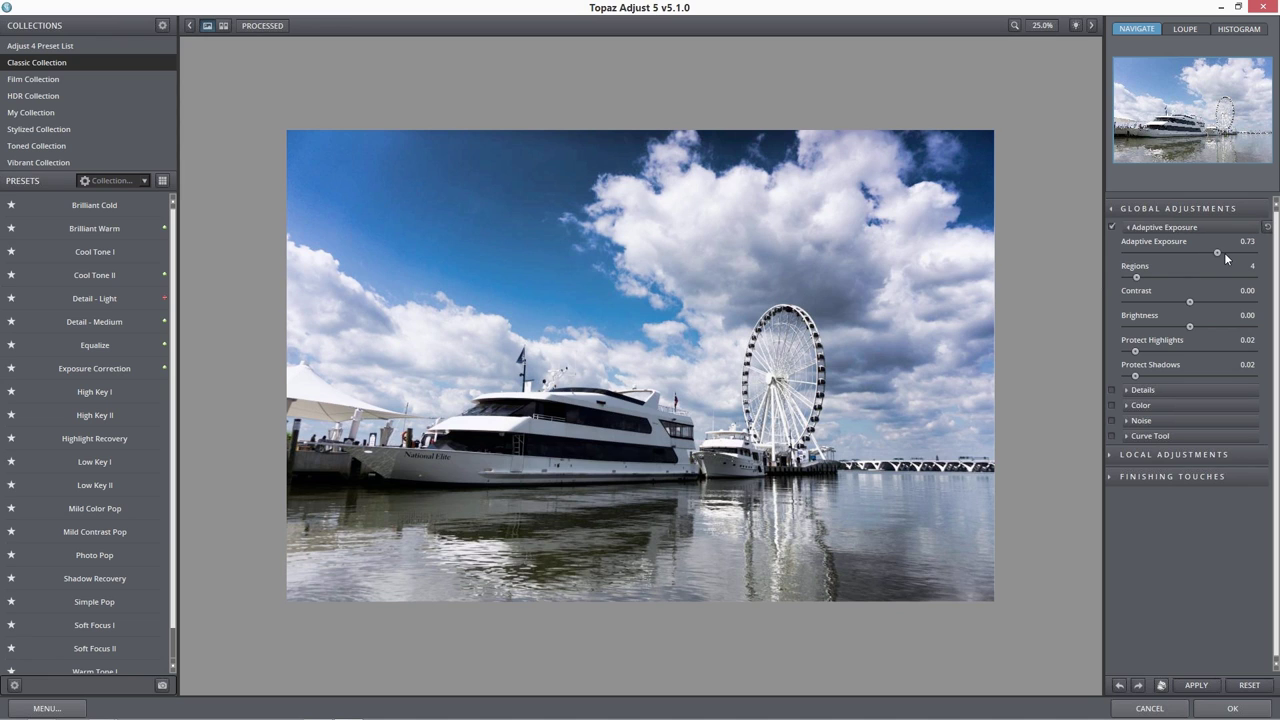
{"action": "left_click", "coordinate": [1224, 252]}
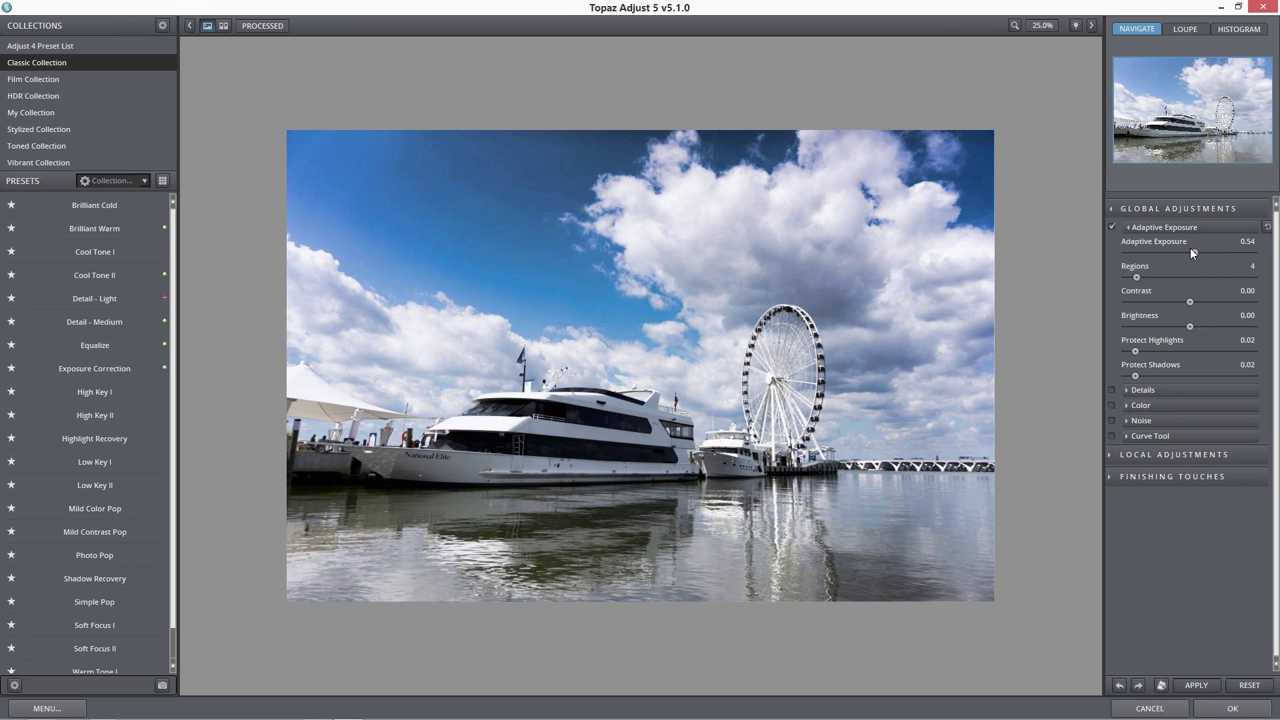
{"action": "left_click_drag", "start_coordinate": [1180, 249], "coordinate": [1178, 250]}
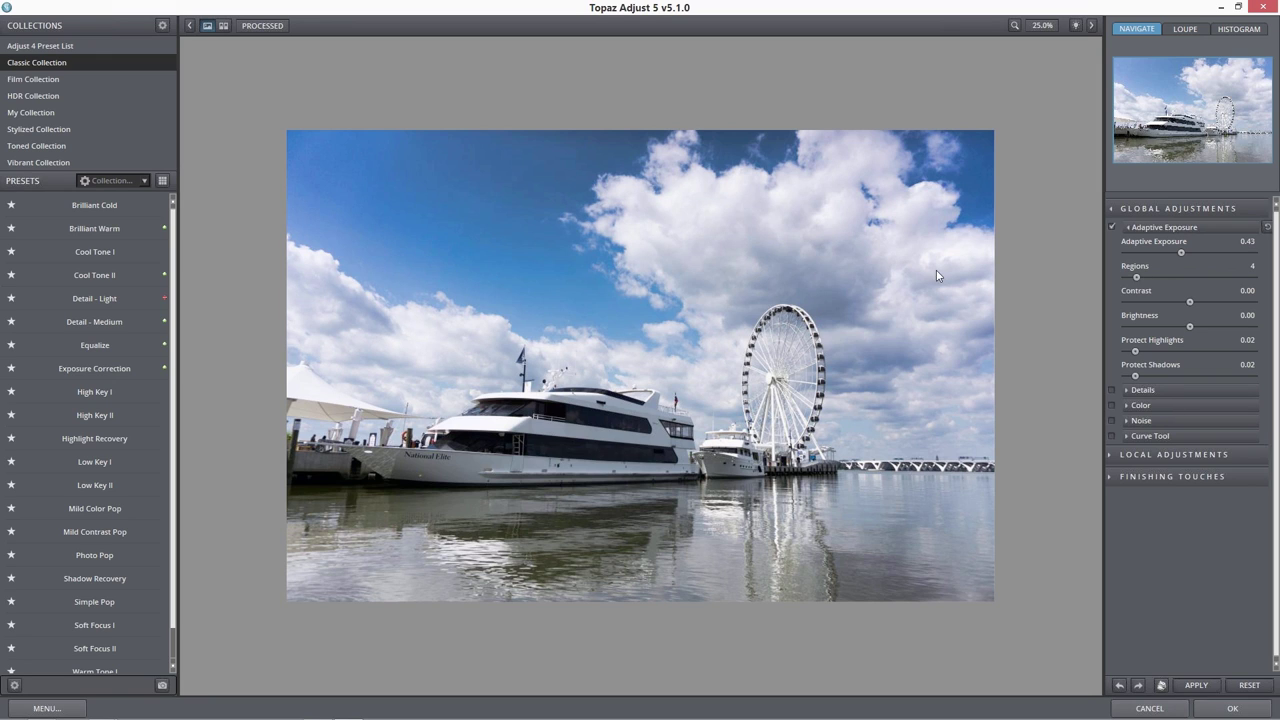
- Test Adaptive Exposure at 0.78 and Regions at 1, ending with an exposure of 0.40 and 4 regions
{"action": "left_click", "coordinate": [1221, 252]}
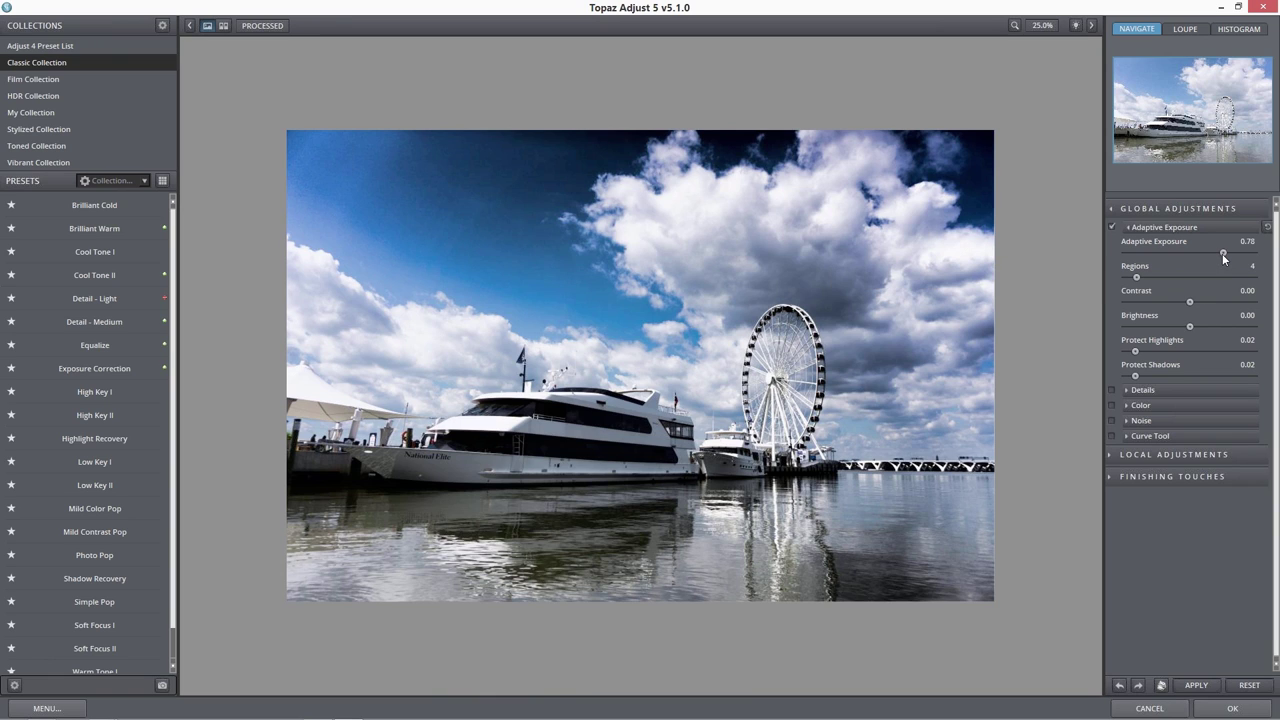
{"action": "left_click_drag", "start_coordinate": [1222, 253], "coordinate": [1176, 261]}
{"action": "left_click", "coordinate": [1180, 252]}
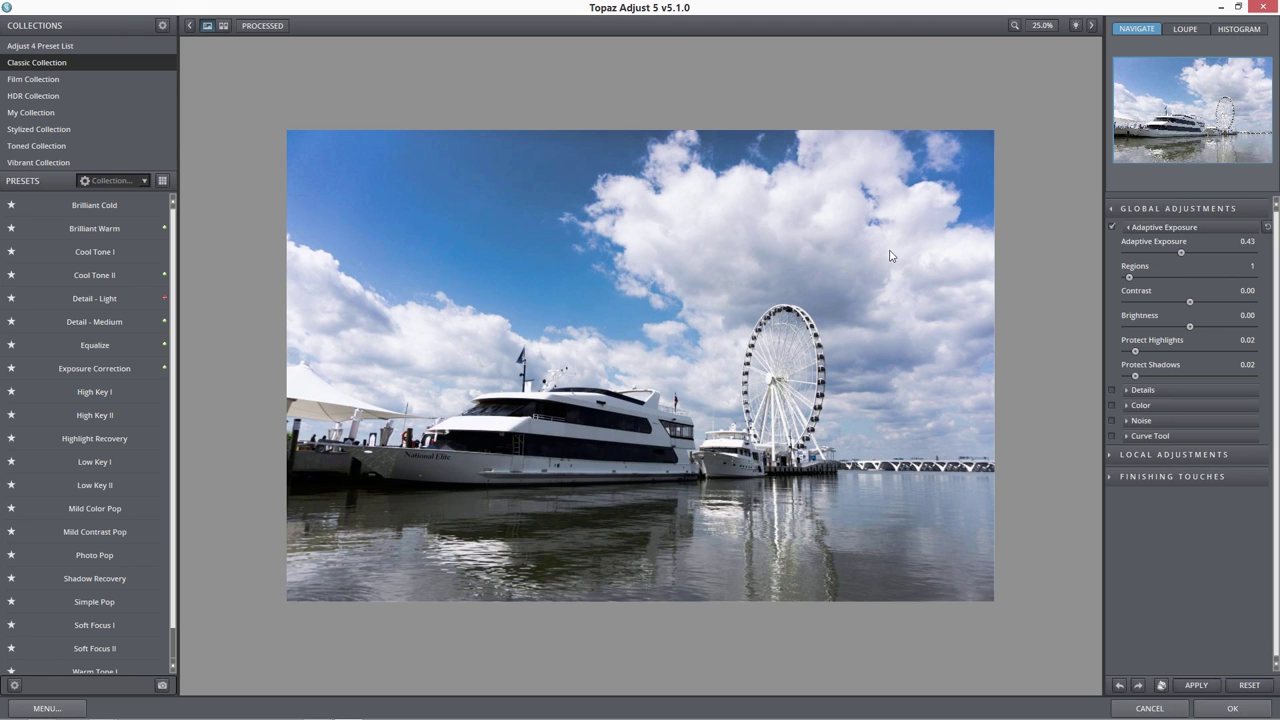
{"action": "left_click", "coordinate": [1181, 253]}
{"action": "left_click", "coordinate": [1144, 278]}
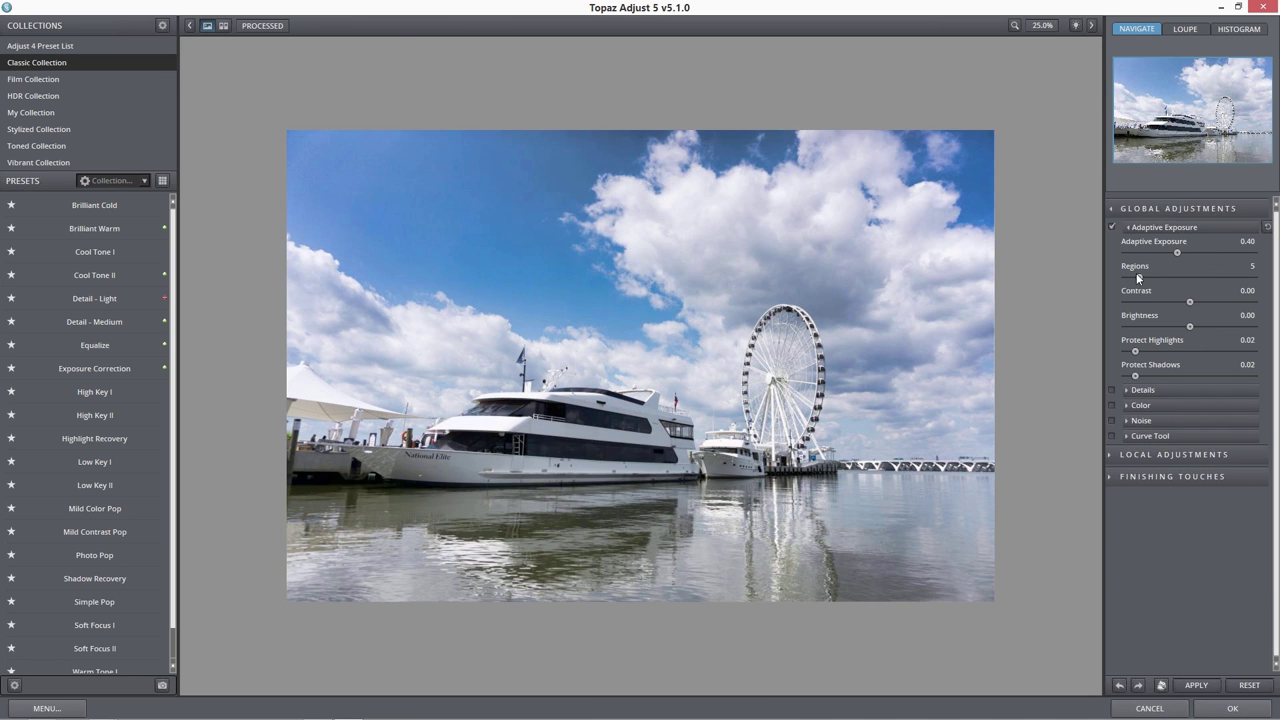
{"action": "left_click", "coordinate": [1136, 274]}
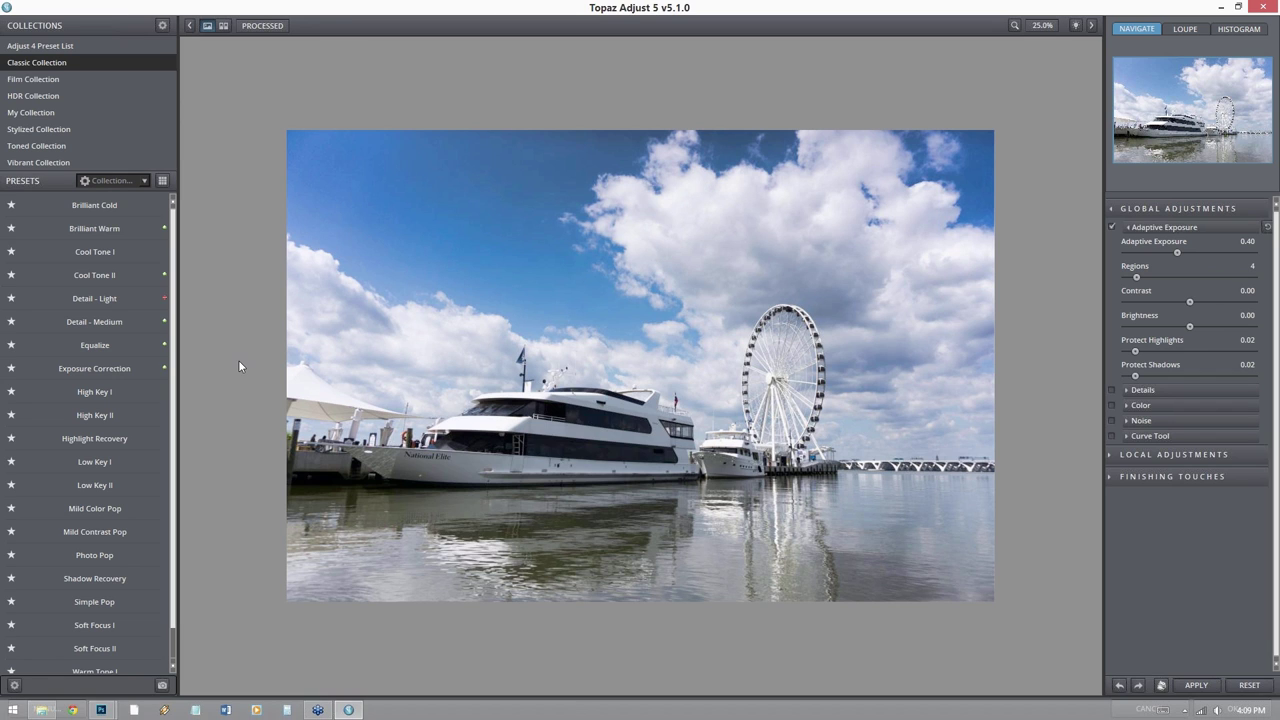
- Set Adaptive Exposure to 0.45 and Regions to 40
{"action": "left_click", "coordinate": [1200, 251]}
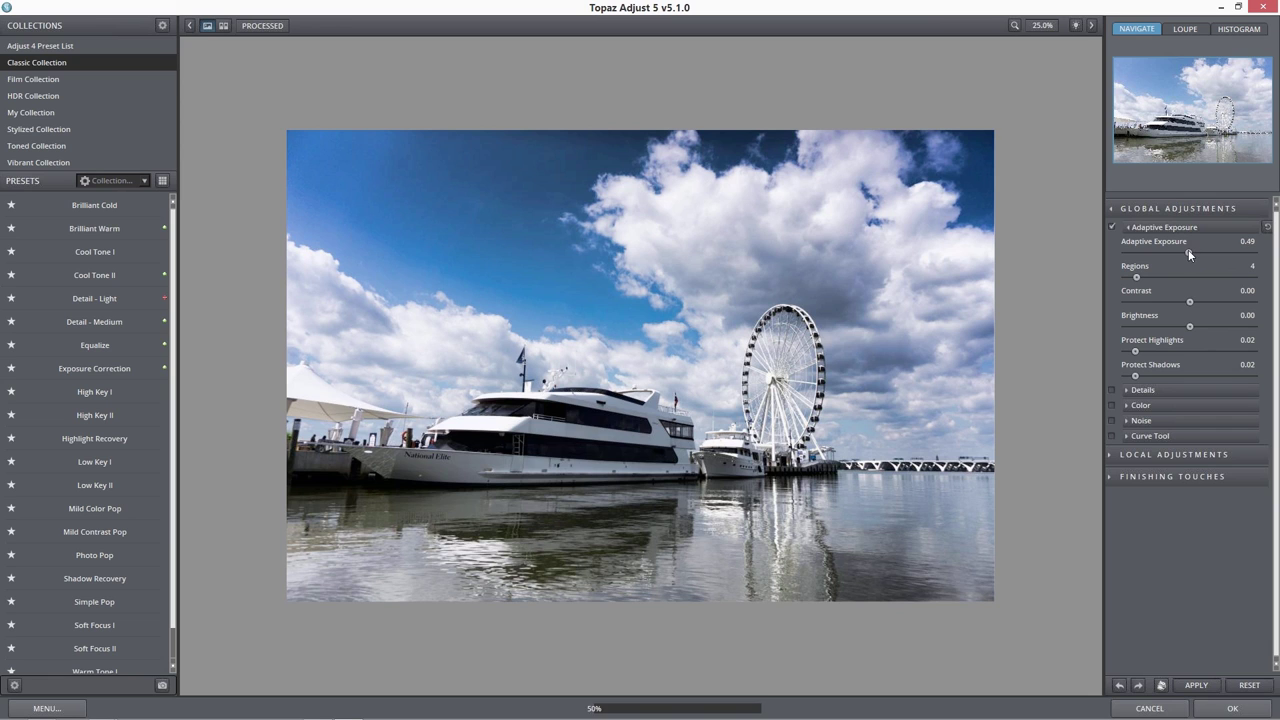
{"action": "left_click_drag", "start_coordinate": [1188, 251], "coordinate": [1188, 277]}
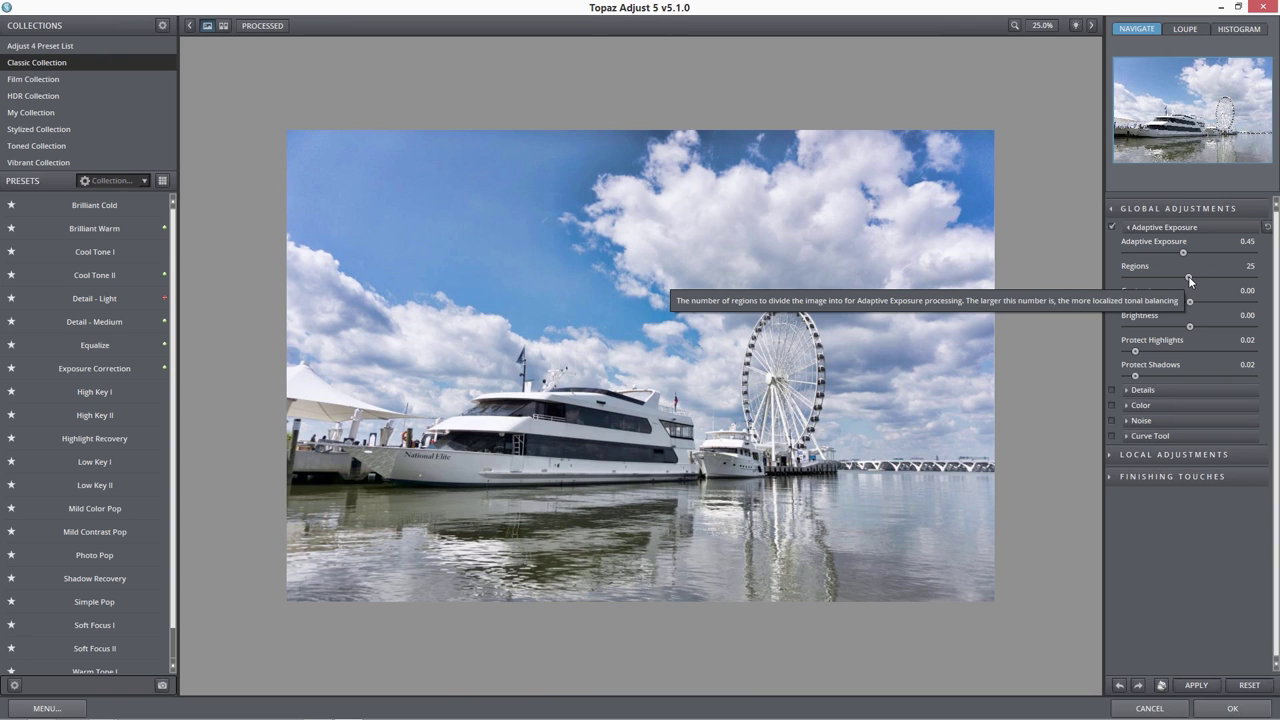
{"action": "left_click_drag", "start_coordinate": [1189, 278], "coordinate": [1198, 279]}
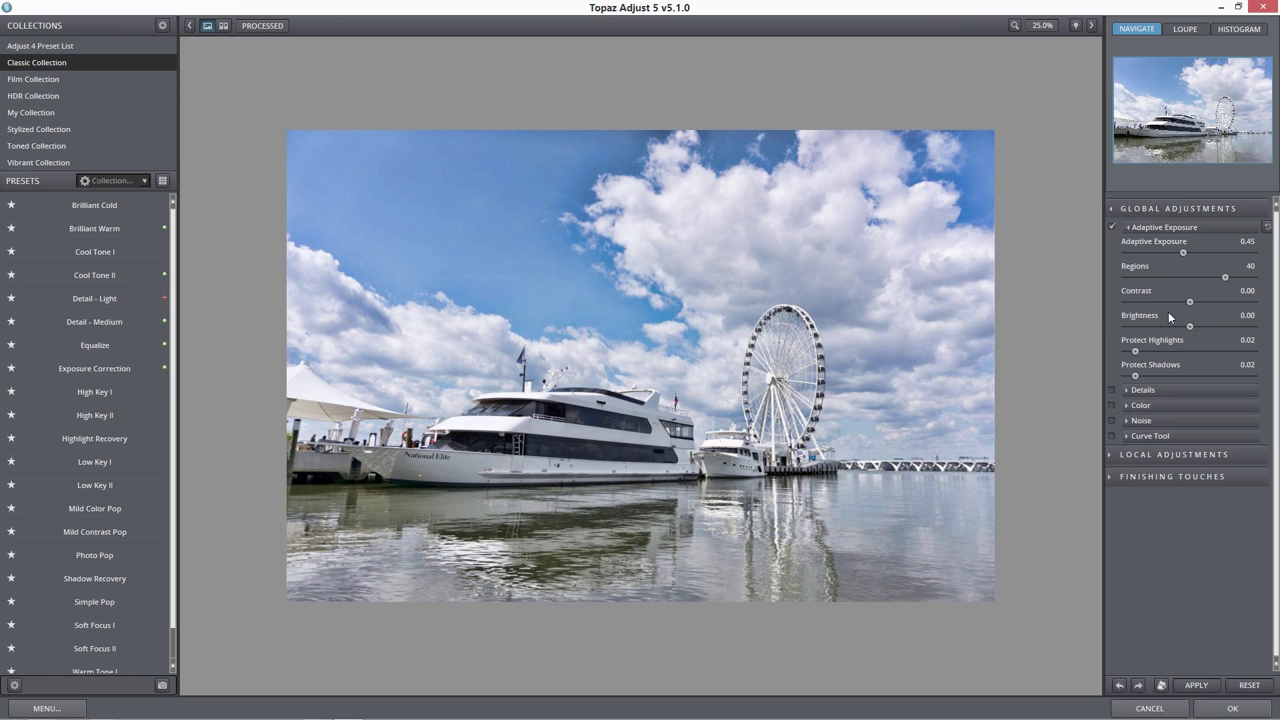
- Test both extremes of Contrast, set it to -0.77, and compare the processed image with the original
{"action": "left_click_drag", "start_coordinate": [1190, 301], "coordinate": [1241, 302]}
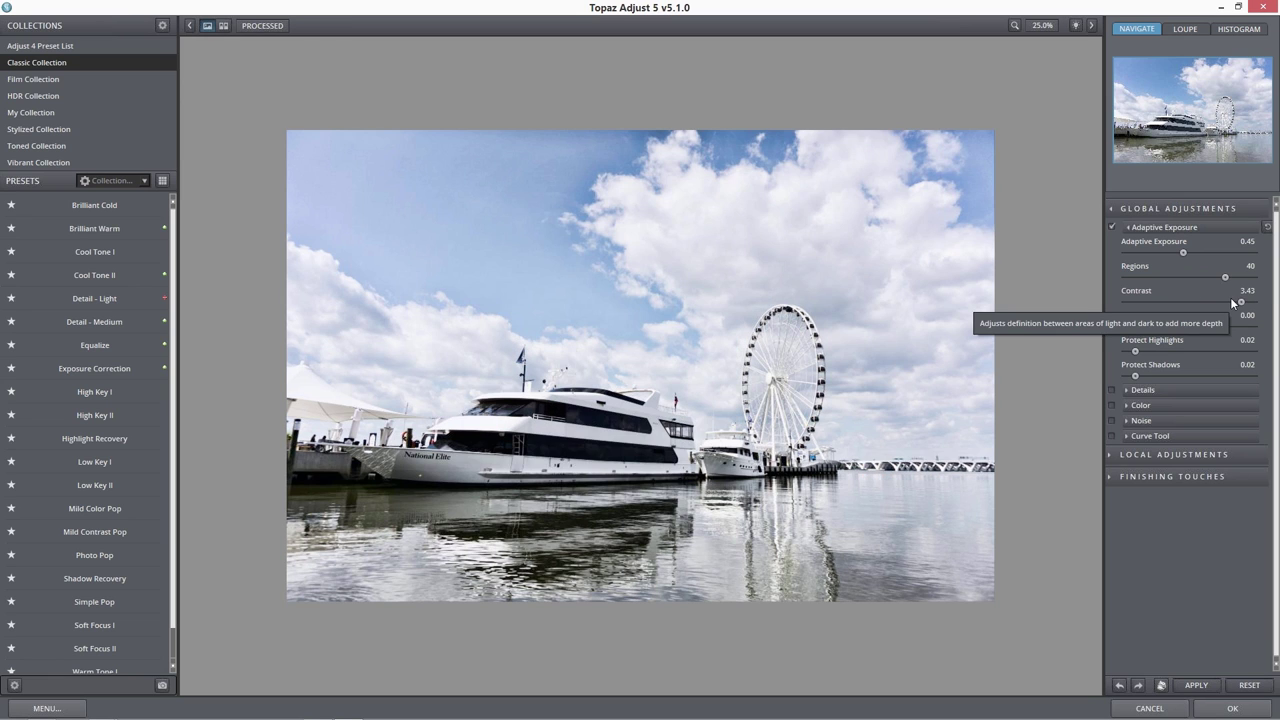
{"action": "left_click_drag", "start_coordinate": [1240, 302], "coordinate": [1116, 302]}
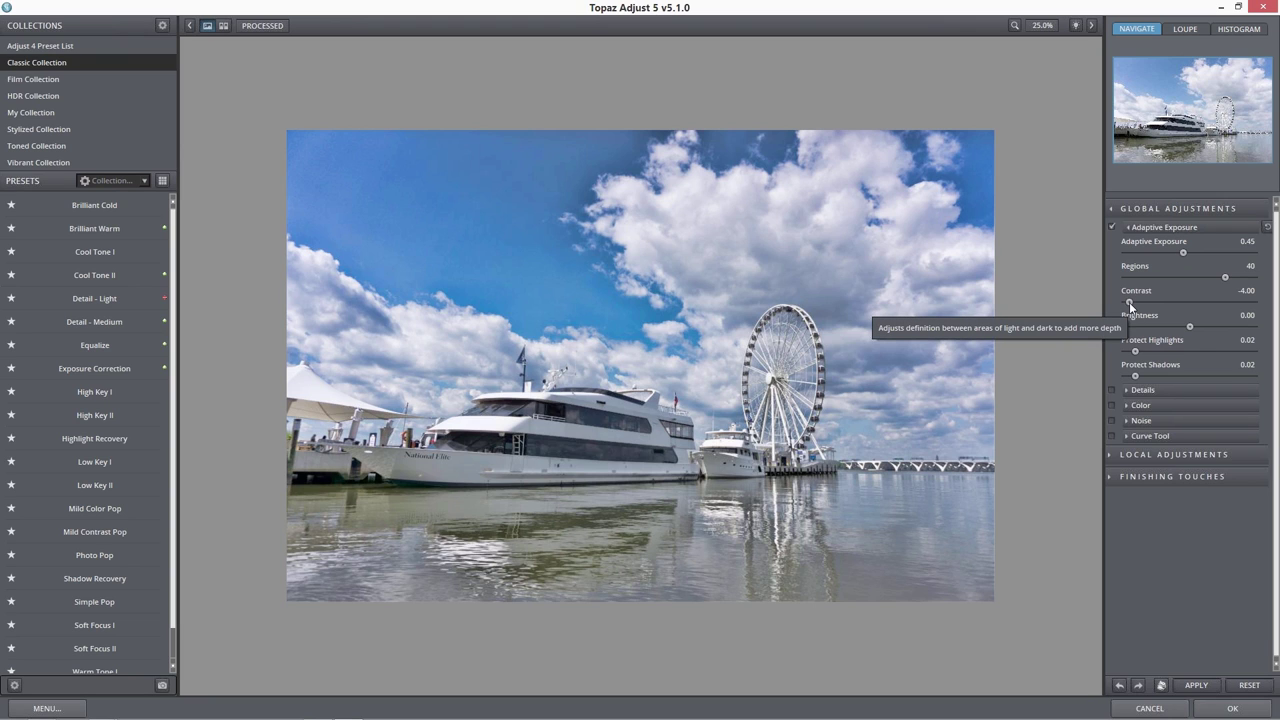
{"action": "left_click_drag", "start_coordinate": [1136, 300], "coordinate": [1180, 300]}
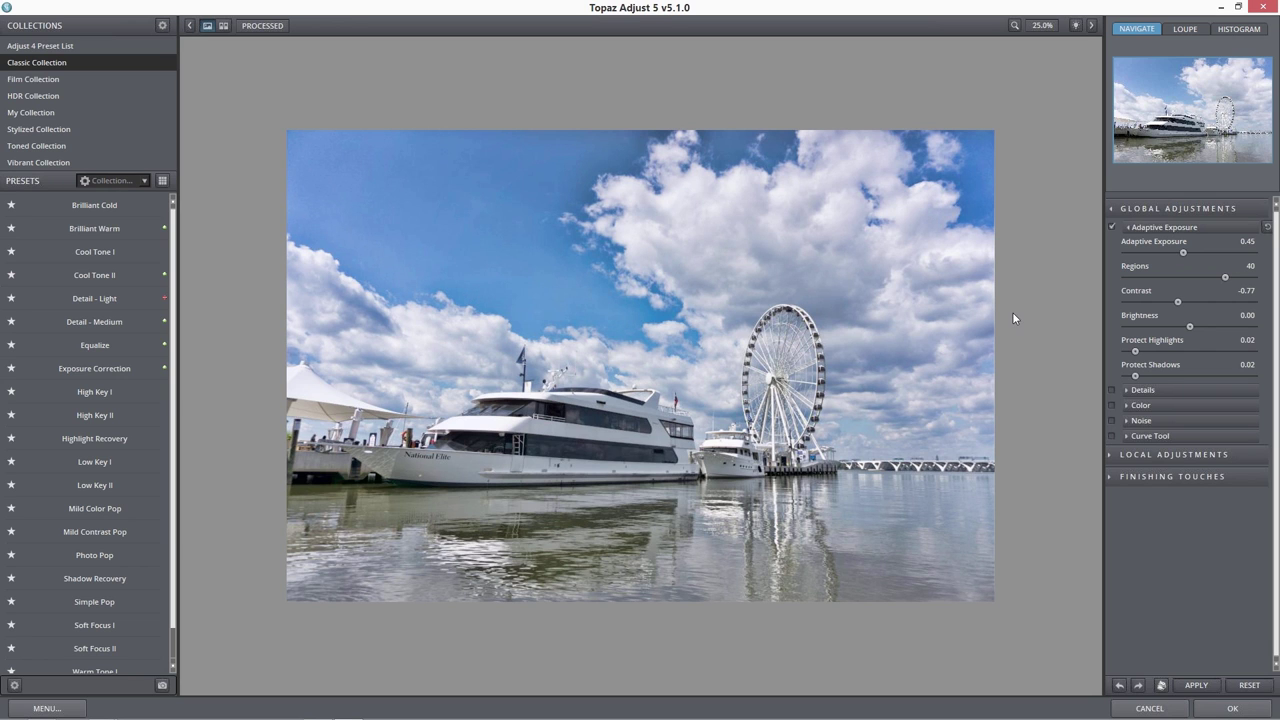
{"action": "left_click", "coordinate": [268, 27]}
{"action": "left_click", "coordinate": [268, 27]}
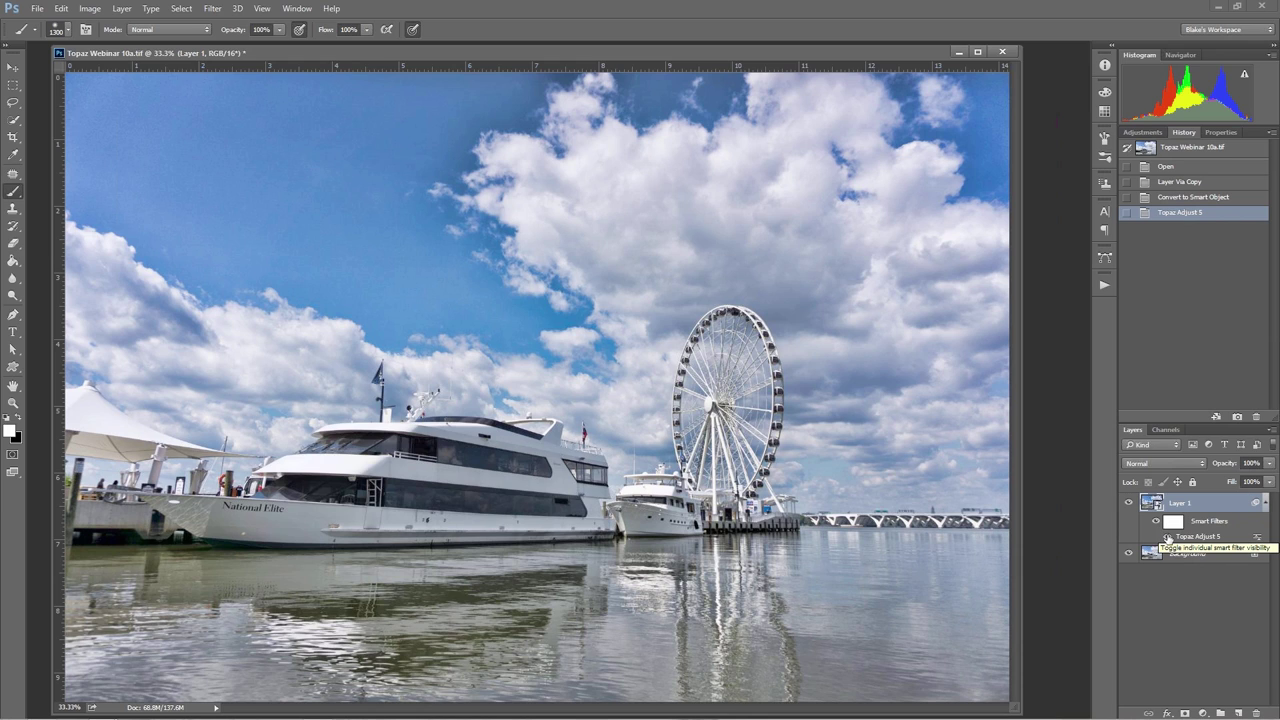
- Toggle the visibility of the Topaz Adjust 5 smart filter and Layer 1 to compare the photo before and after
{"action": "left_click", "coordinate": [1170, 540]}
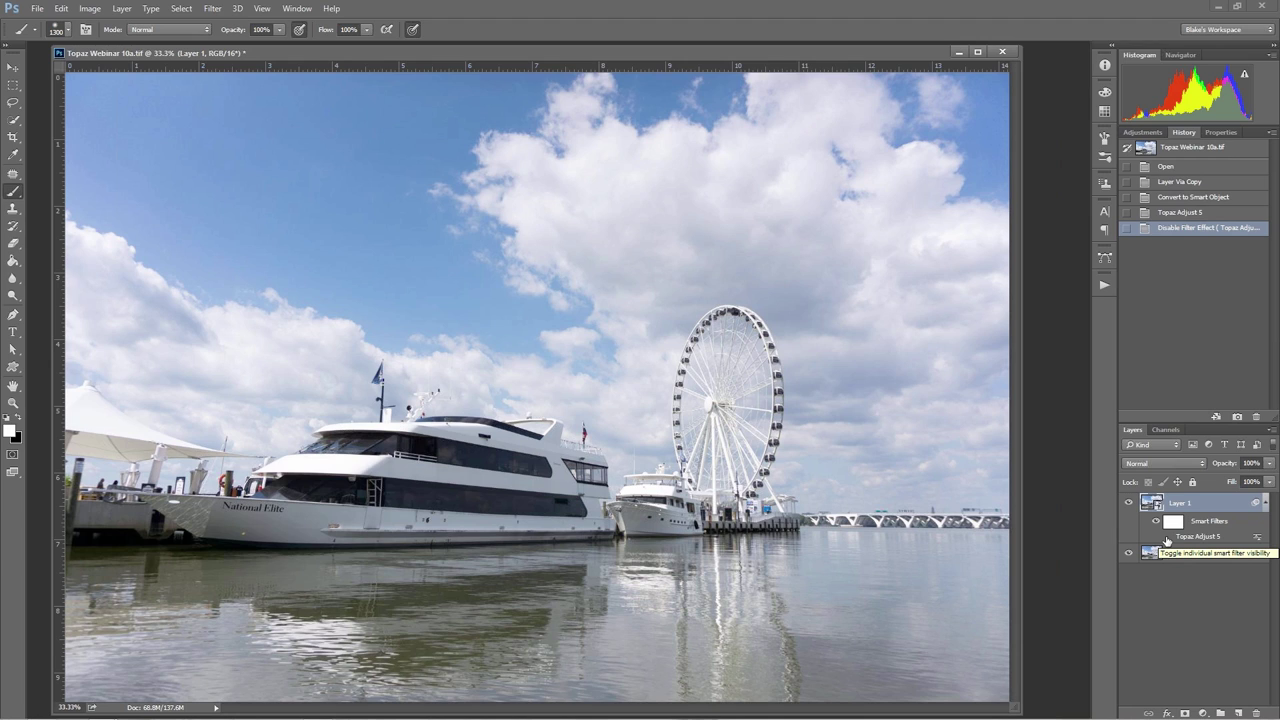
{"action": "left_click", "coordinate": [1130, 503]}
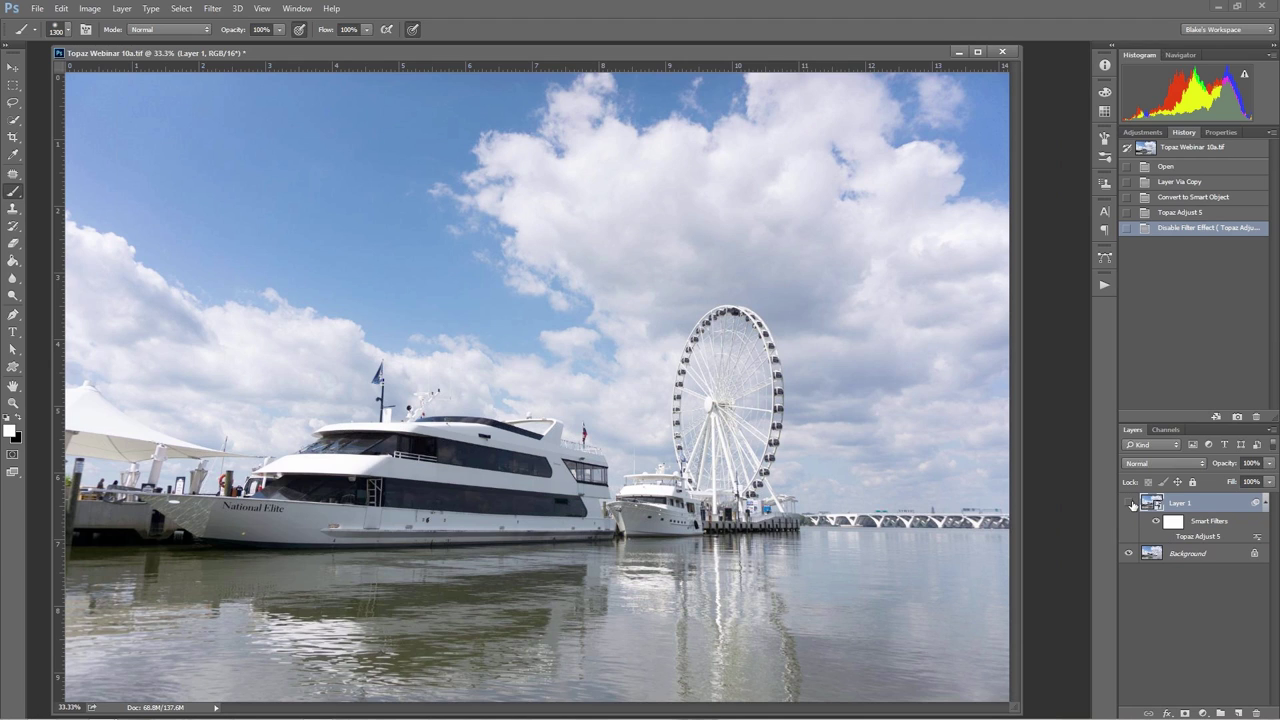
{"action": "double_click", "coordinate": [1168, 540]}
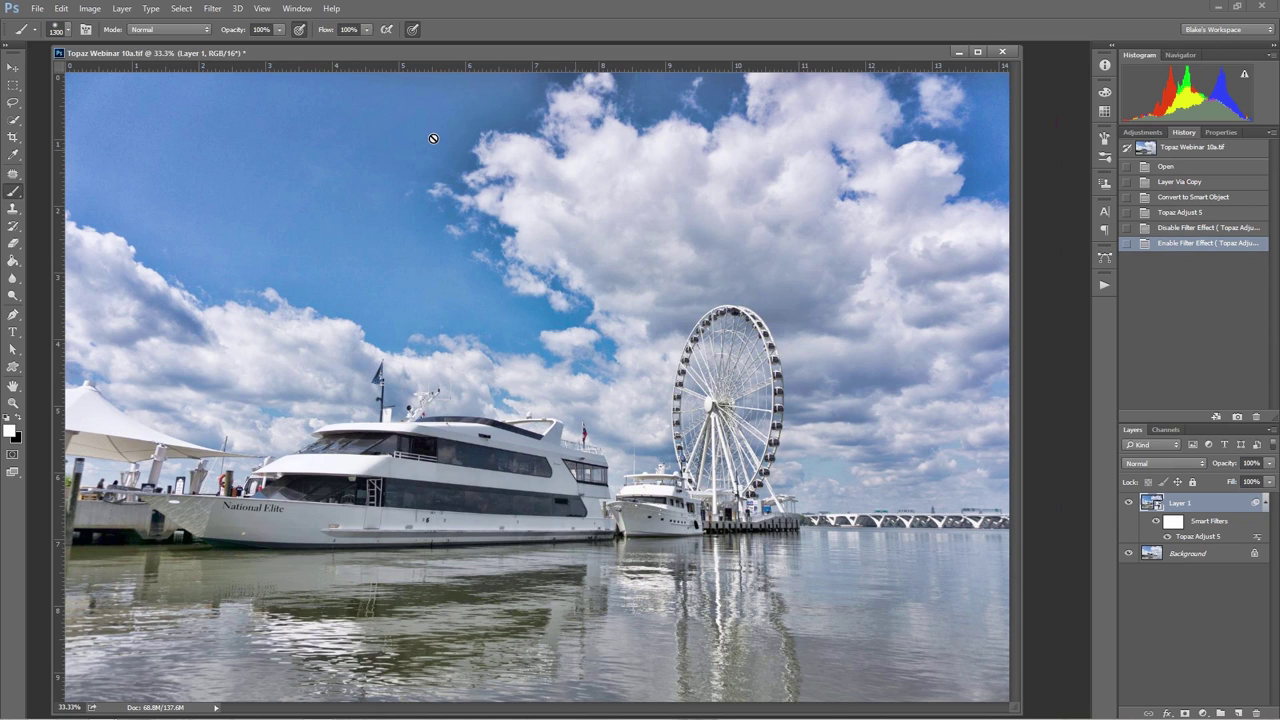
- Open the Topaz Clarity filter on the smart object and reset all of its settings
{"action": "left_click", "coordinate": [211, 9]}
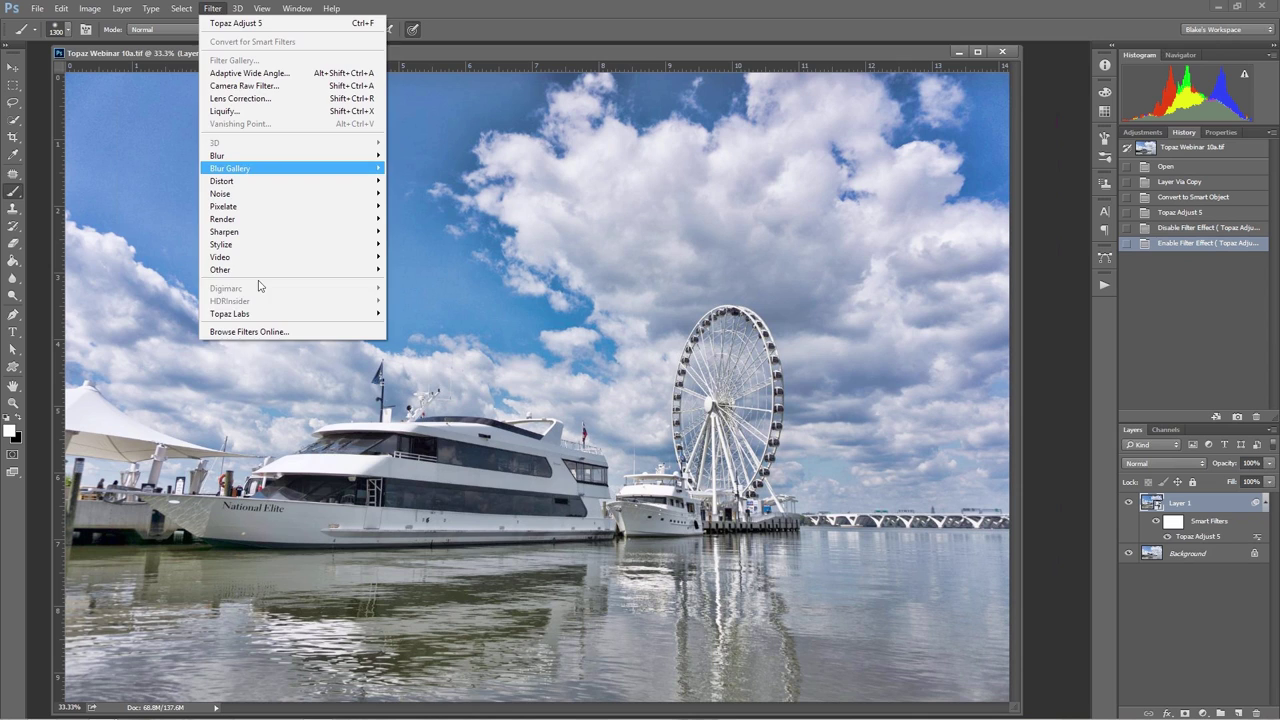
{"action": "mouse_move", "coordinate": [256, 322]}
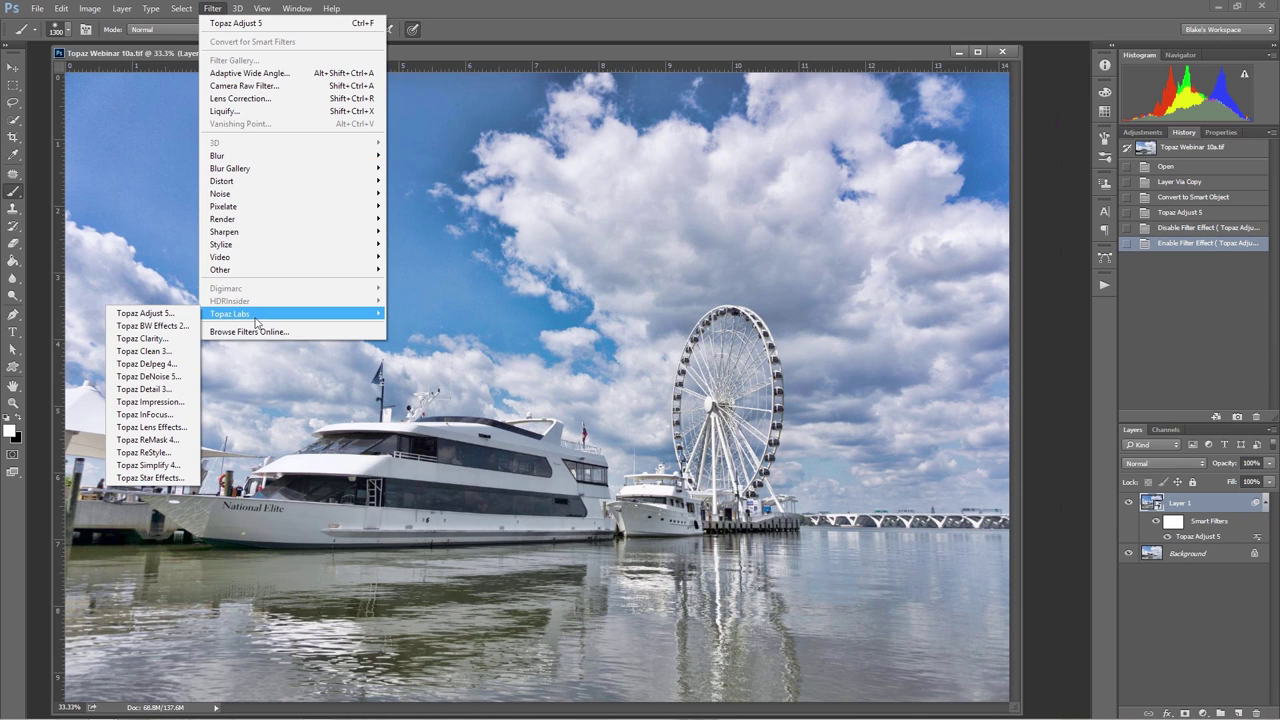
{"action": "left_click", "coordinate": [143, 340]}
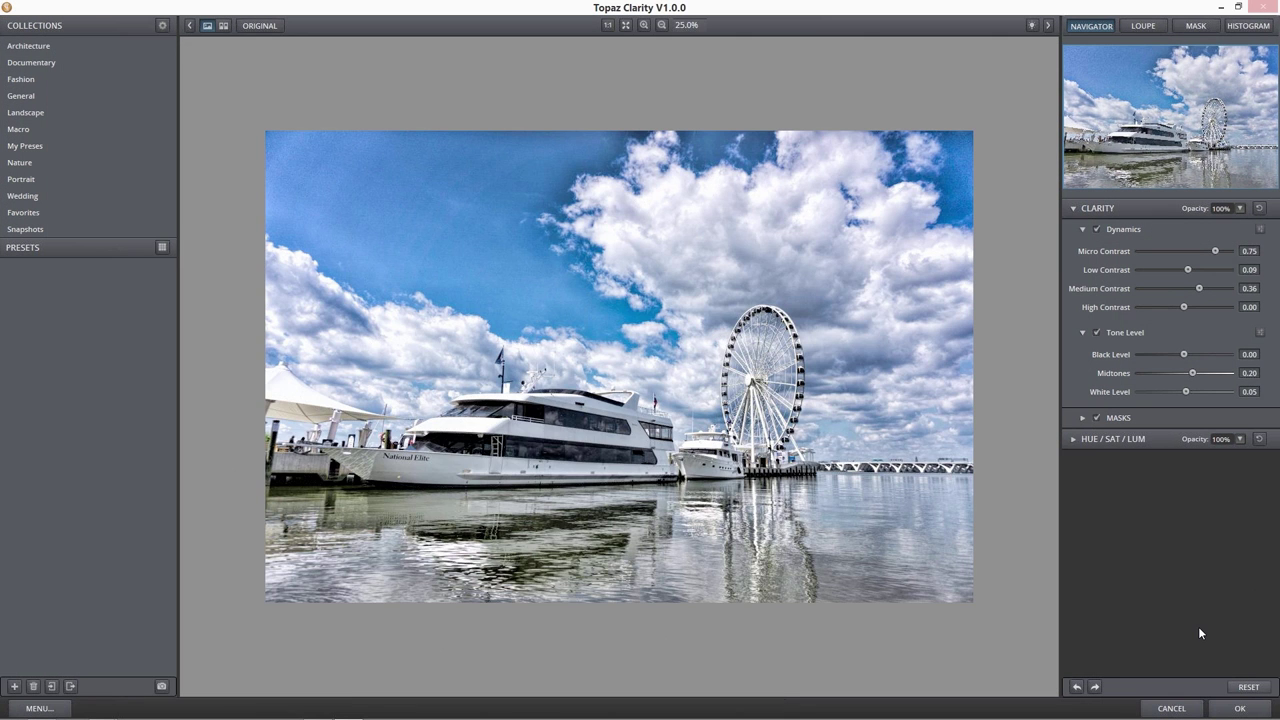
{"action": "left_click", "coordinate": [1248, 687]}
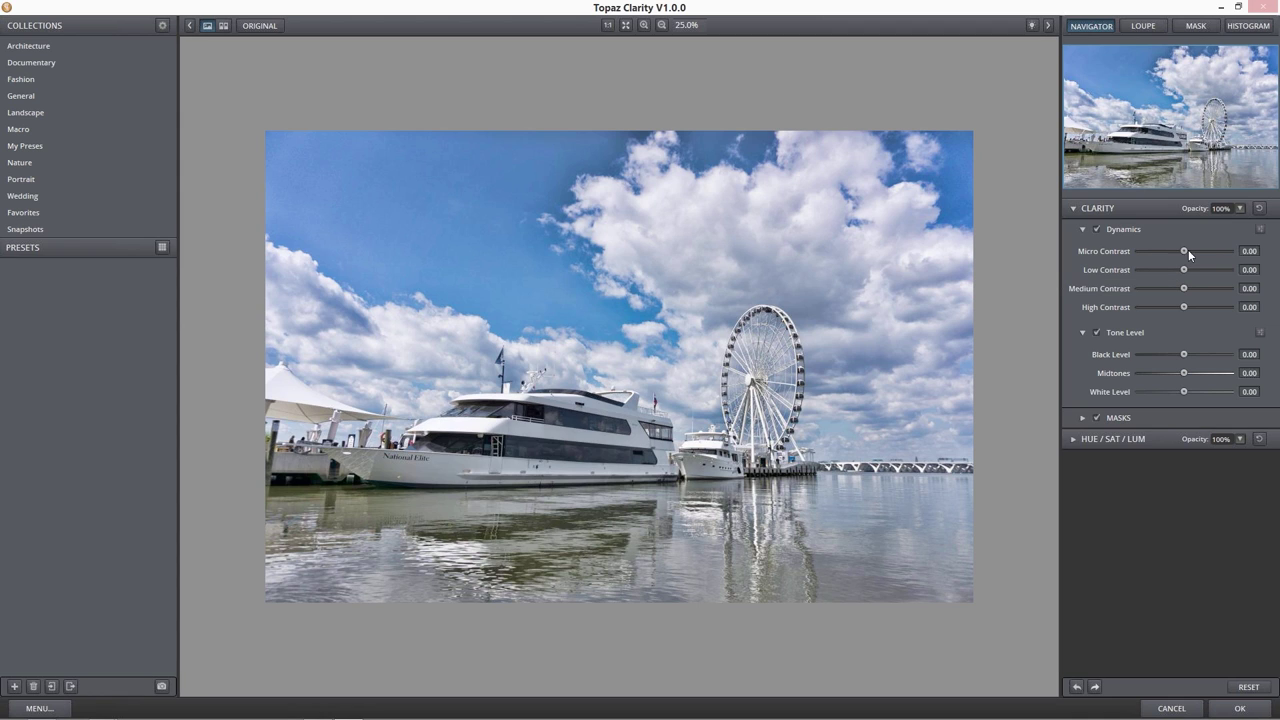
- Test Micro Contrast at several strengths from near zero to above 0.80, and set it to 0.73
{"action": "left_click_drag", "start_coordinate": [1206, 249], "coordinate": [1217, 250]}
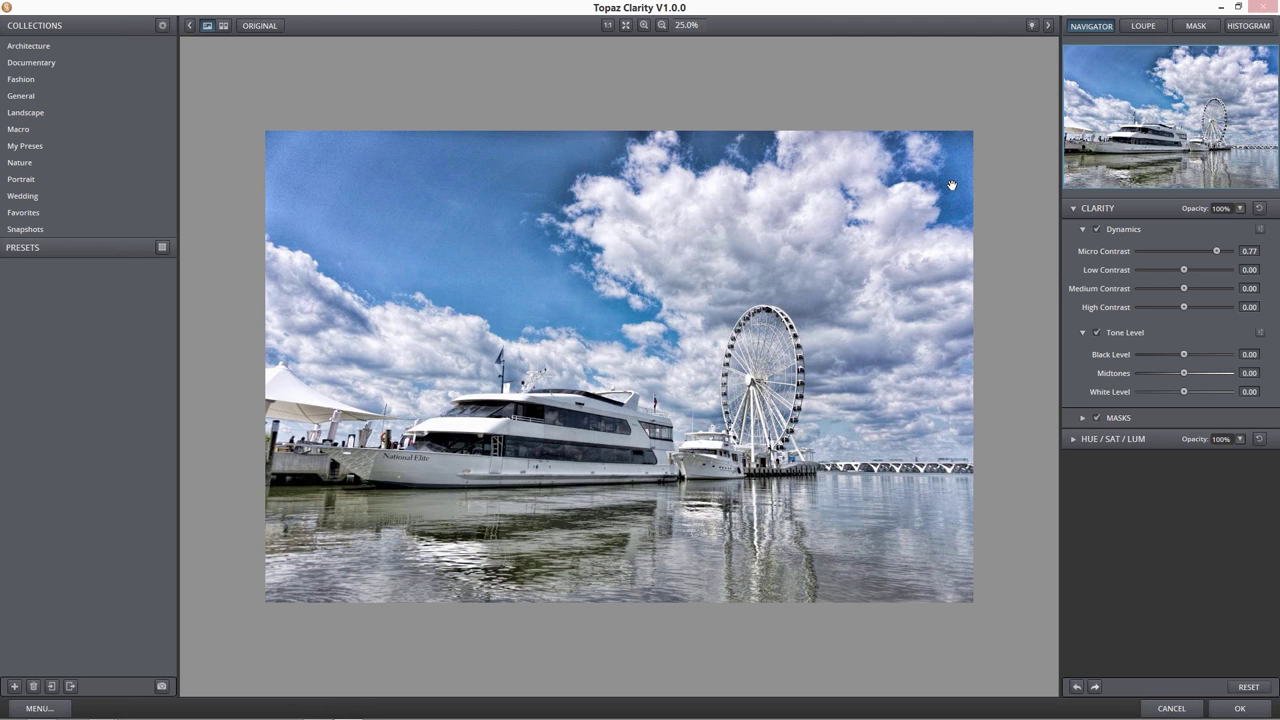
{"action": "left_click", "coordinate": [1219, 250]}
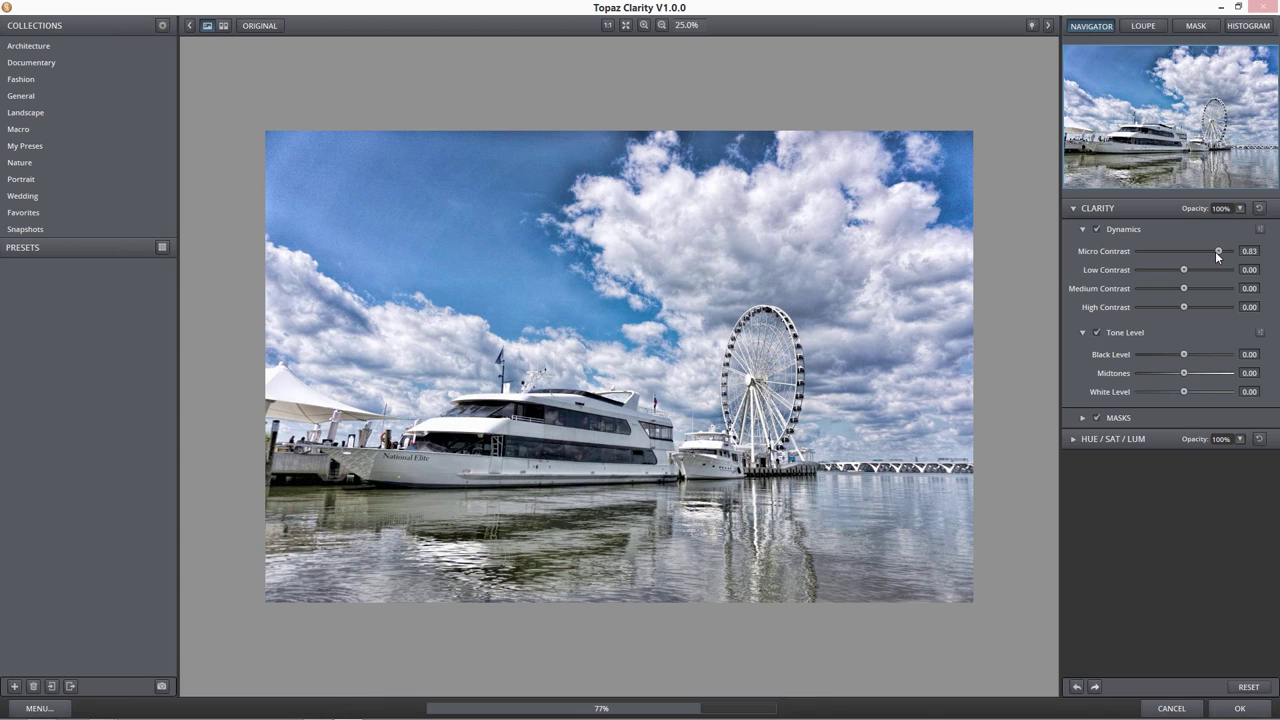
{"action": "left_click", "coordinate": [1214, 251]}
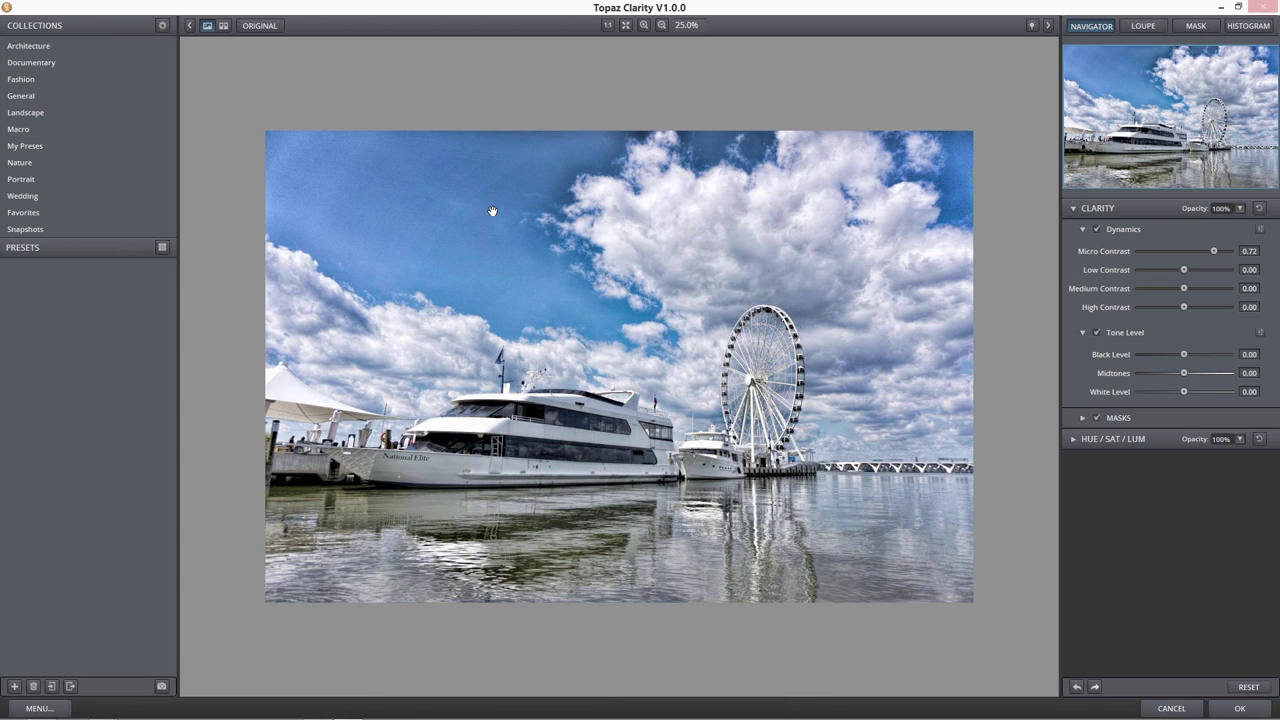
{"action": "left_click", "coordinate": [1225, 251]}
{"action": "left_click_drag", "start_coordinate": [1220, 254], "coordinate": [1185, 257]}
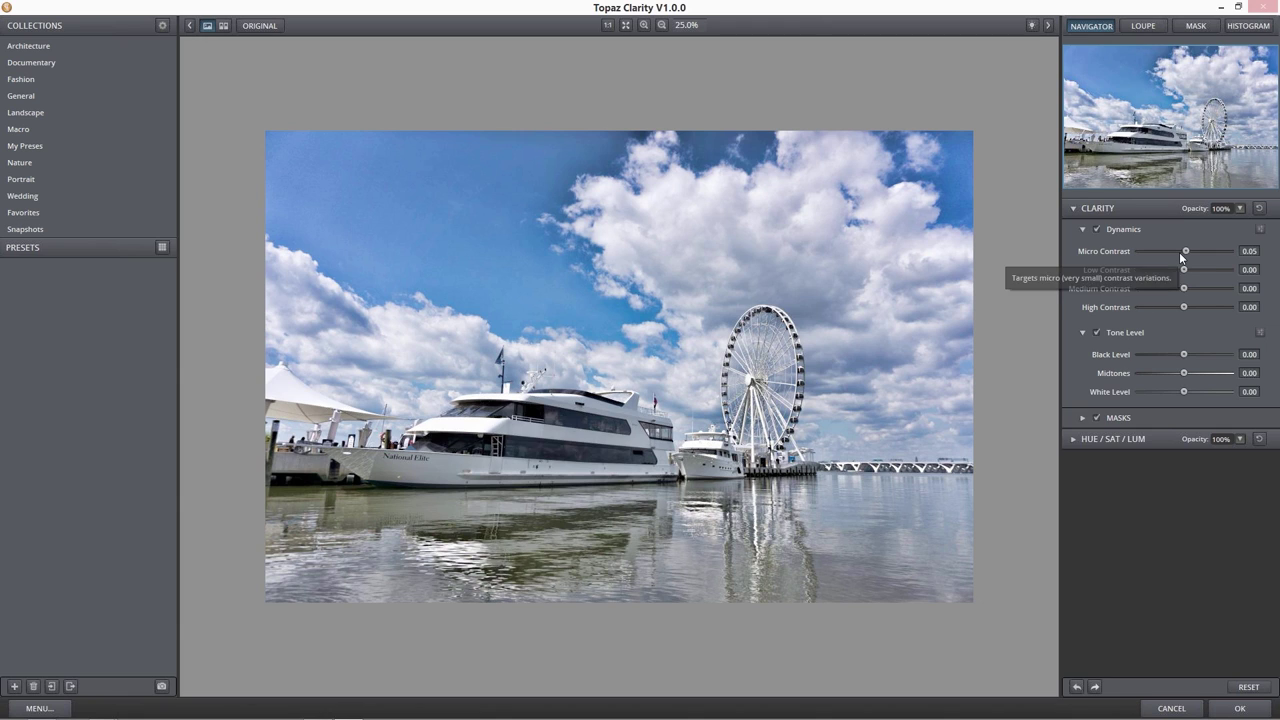
{"action": "left_click_drag", "start_coordinate": [1189, 251], "coordinate": [1204, 249]}
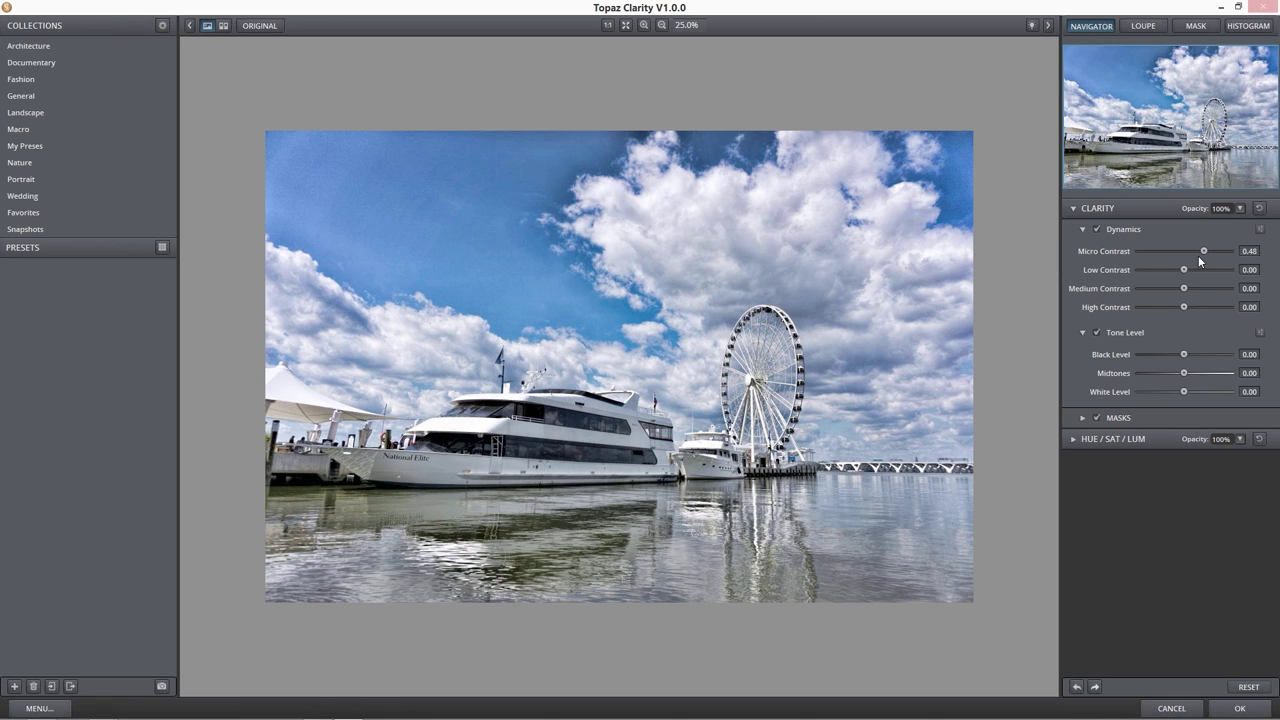
{"action": "left_click_drag", "start_coordinate": [1208, 250], "coordinate": [1212, 249]}
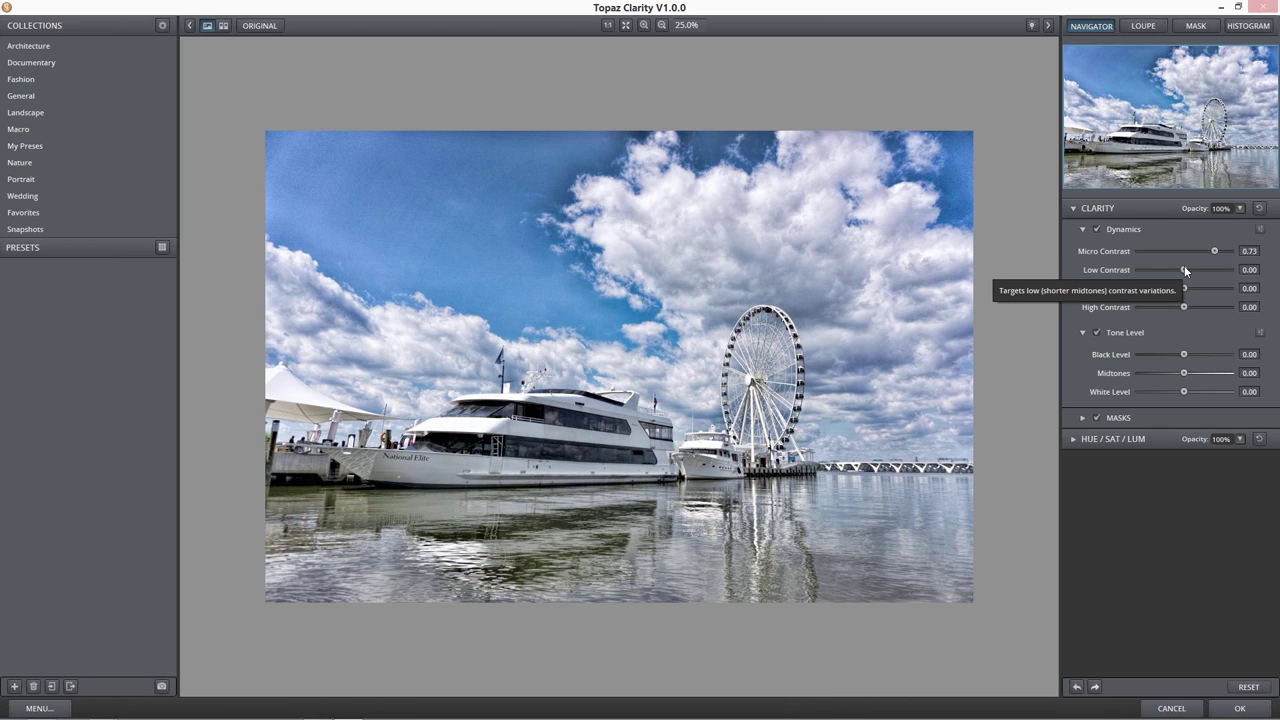
- Try Low Contrast at -1.00 and 1.00, examine the photo at 33.3% zoom, and set Low Contrast to 0.66
{"action": "left_click_drag", "start_coordinate": [1183, 268], "coordinate": [1138, 269]}
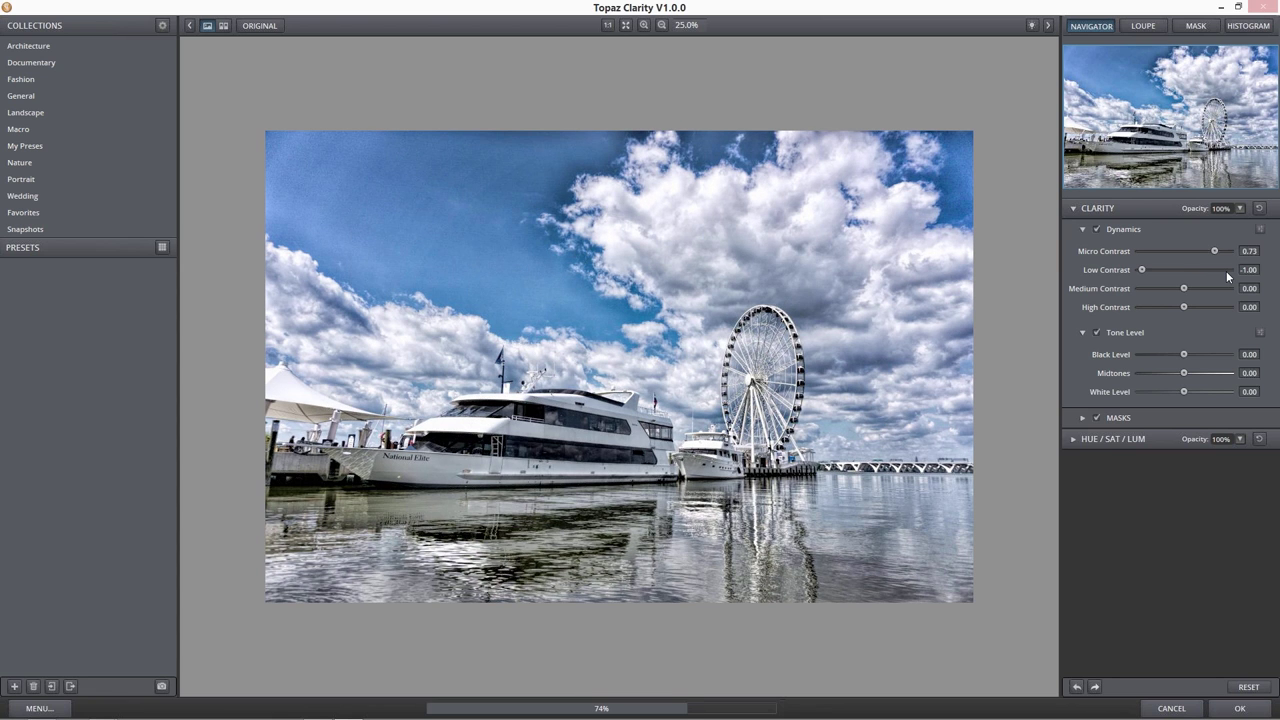
{"action": "left_click", "coordinate": [1228, 276]}
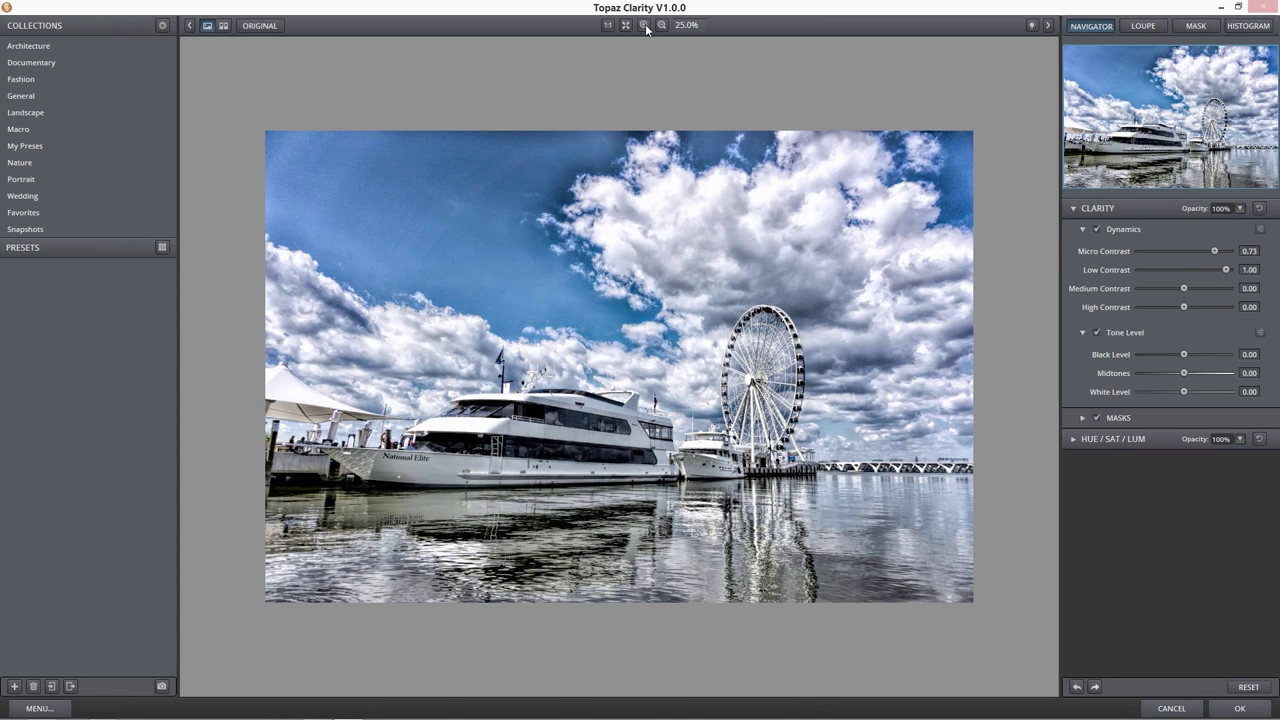
{"action": "left_click", "coordinate": [644, 25]}
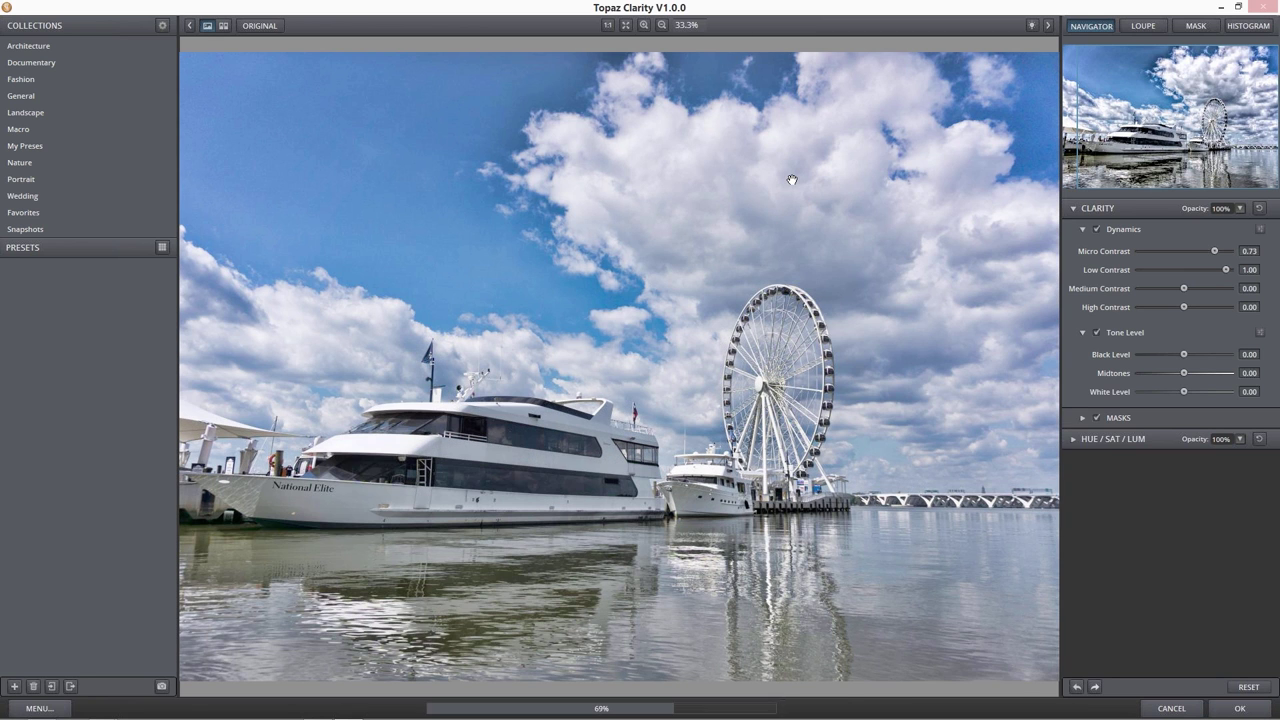
{"action": "left_click", "coordinate": [1212, 273]}
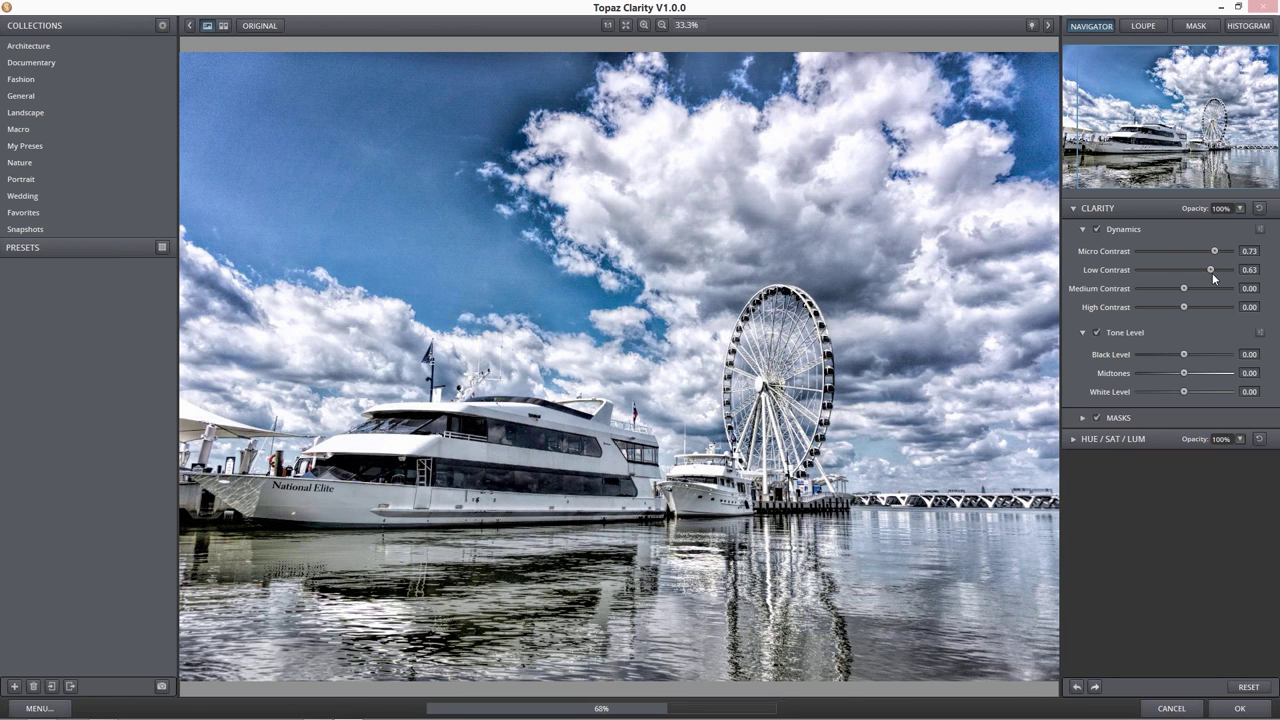
{"action": "left_click", "coordinate": [1212, 273]}
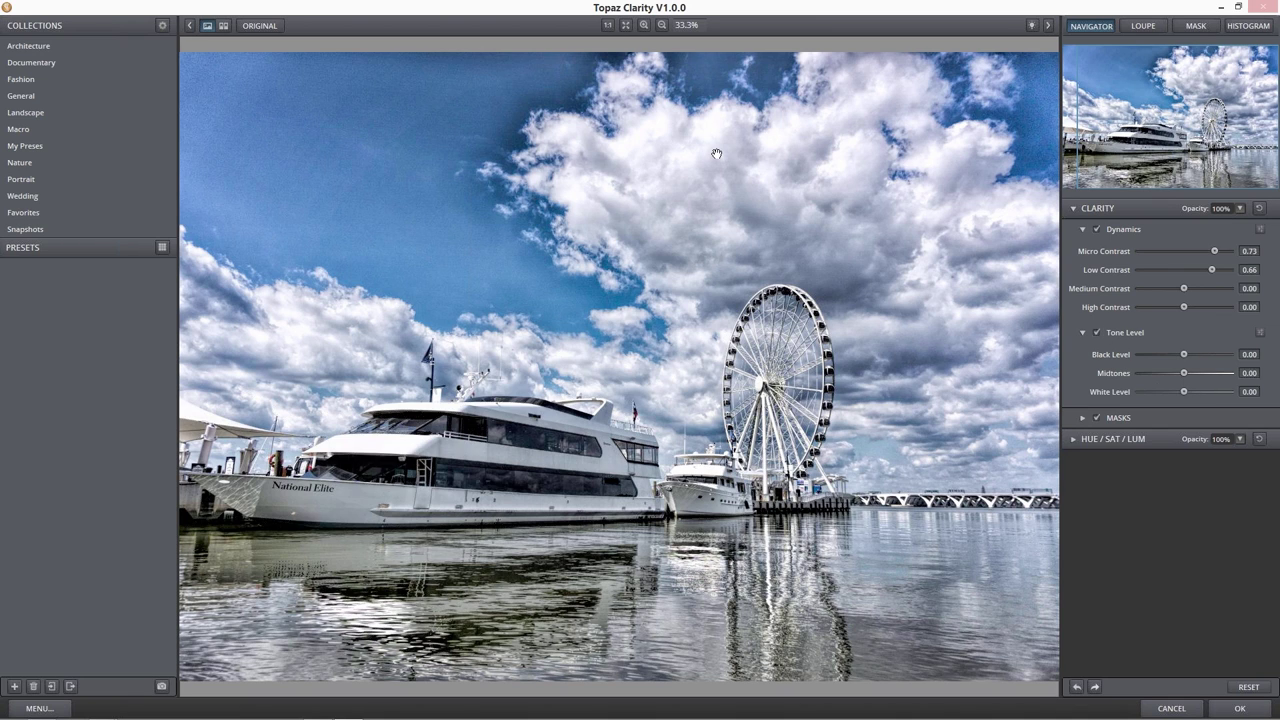
- Display the histogram and set White Level to -0.44 and Black Level to 0.44
{"action": "left_click", "coordinate": [1231, 29]}
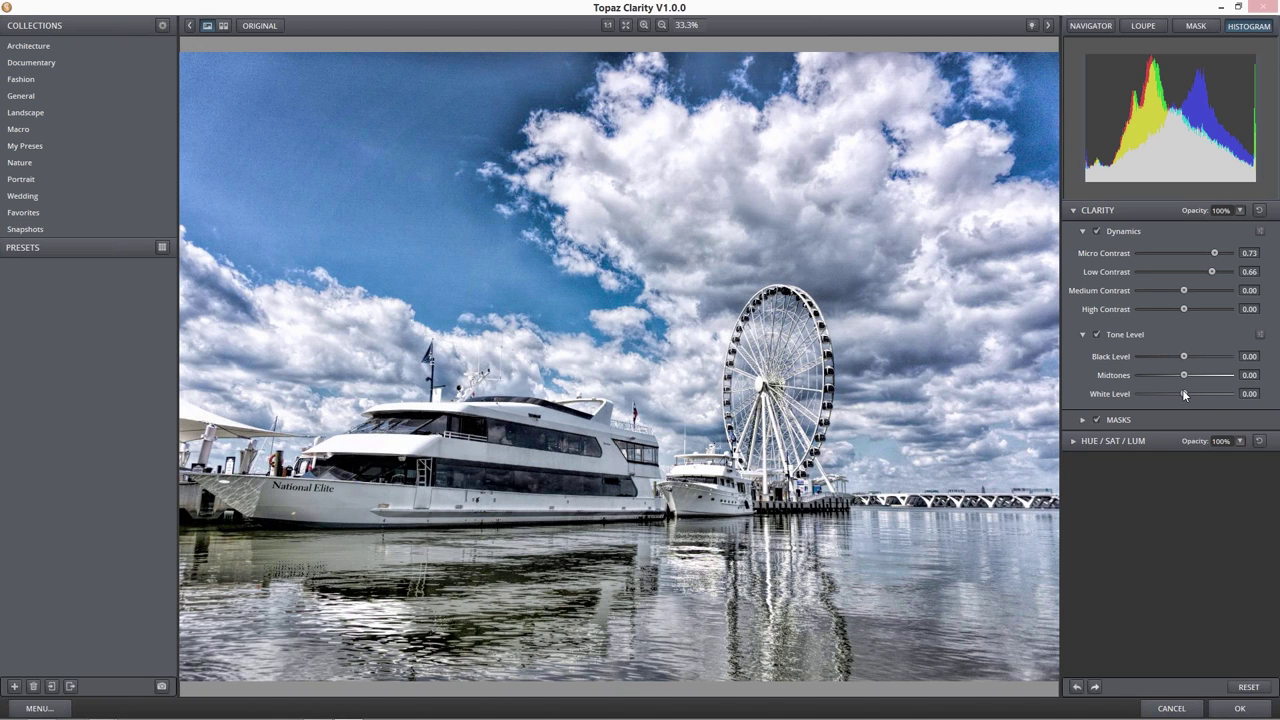
{"action": "left_click_drag", "start_coordinate": [1181, 395], "coordinate": [1165, 394]}
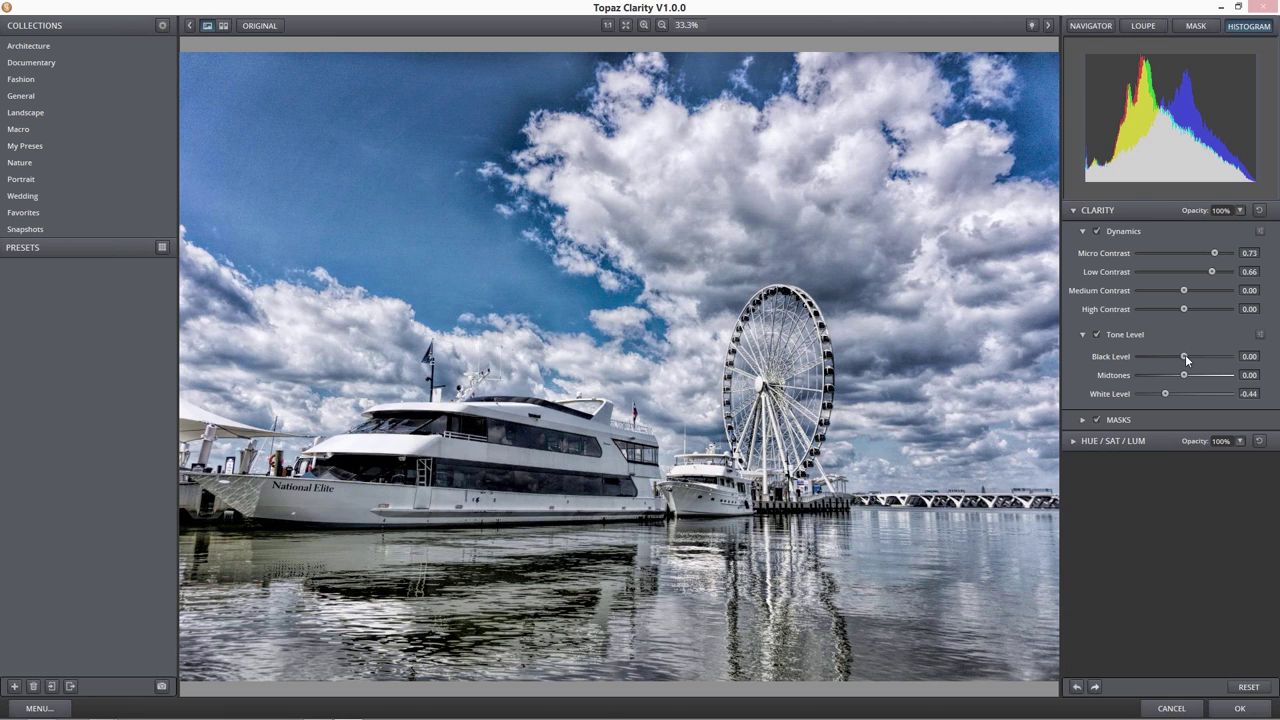
{"action": "left_click_drag", "start_coordinate": [1185, 356], "coordinate": [1191, 356]}
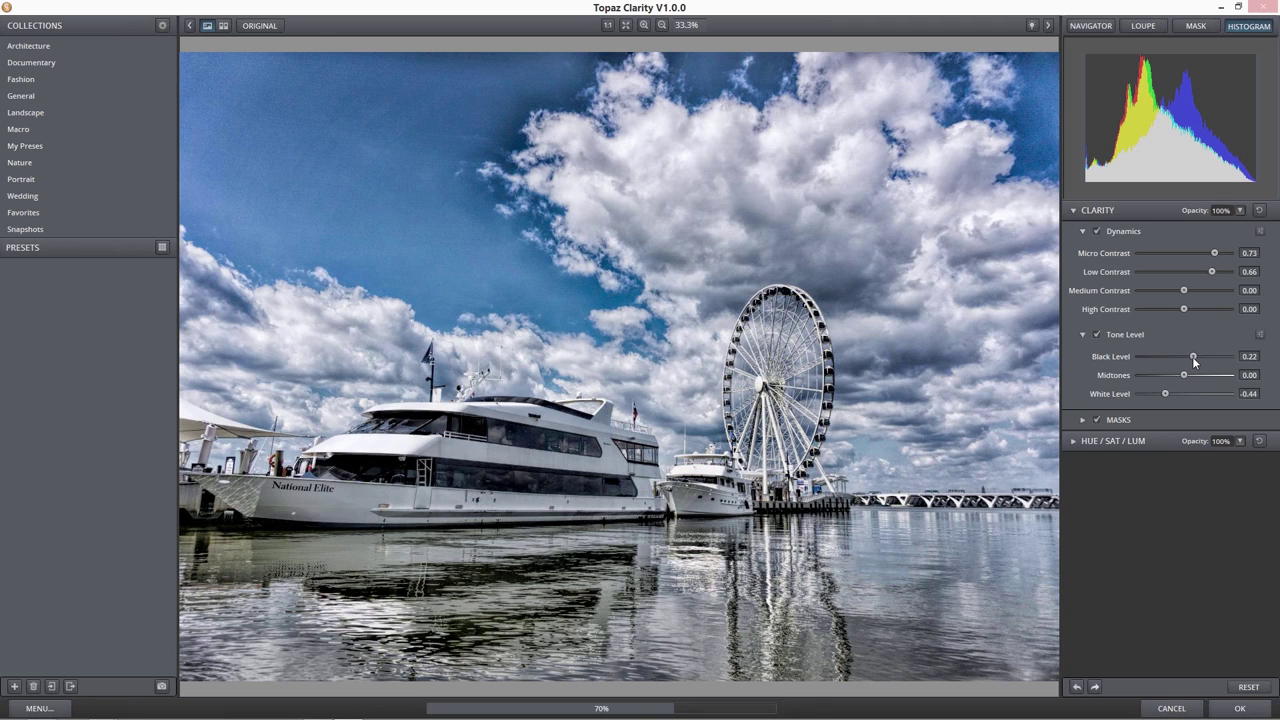
{"action": "left_click_drag", "start_coordinate": [1192, 356], "coordinate": [1202, 356]}
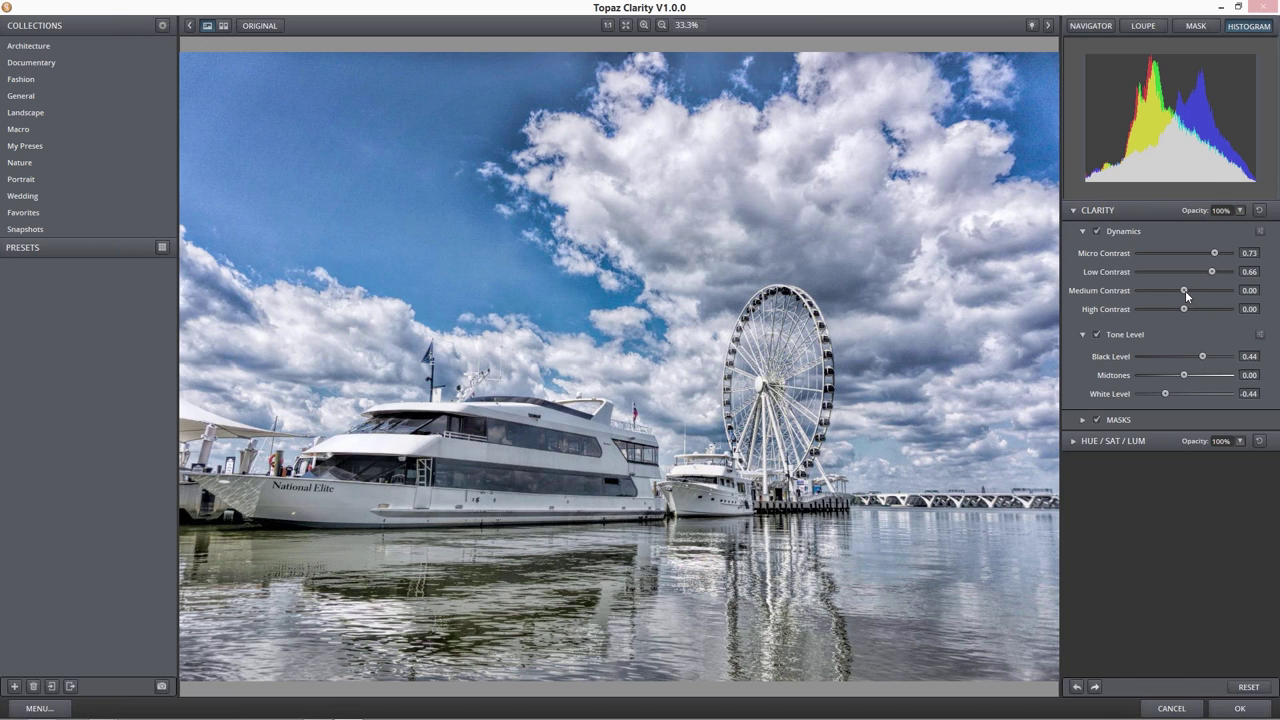
- Try stronger Medium Contrast and tone levels, and settle on Medium Contrast 0.23, Black Level 0.47 and White Level -0.48
{"action": "left_click_drag", "start_coordinate": [1192, 292], "coordinate": [1218, 290]}
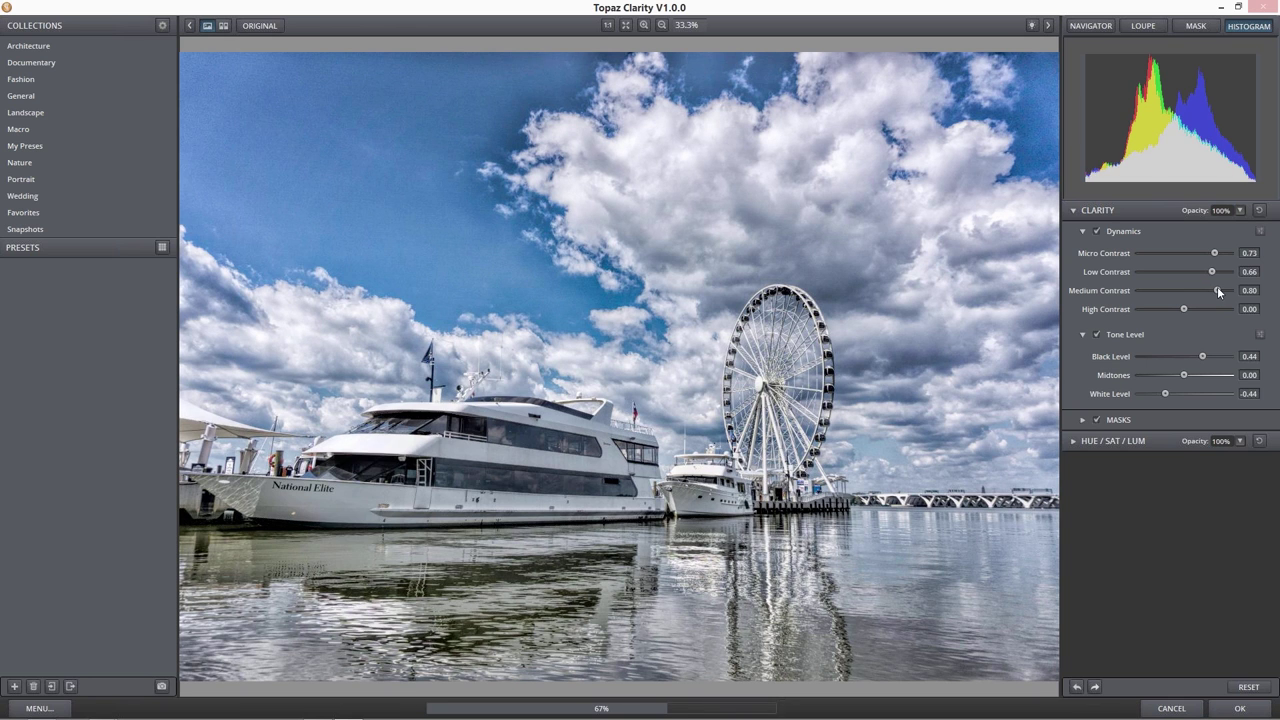
{"action": "left_click_drag", "start_coordinate": [1166, 393], "coordinate": [1153, 393]}
{"action": "left_click_drag", "start_coordinate": [1202, 357], "coordinate": [1217, 355]}
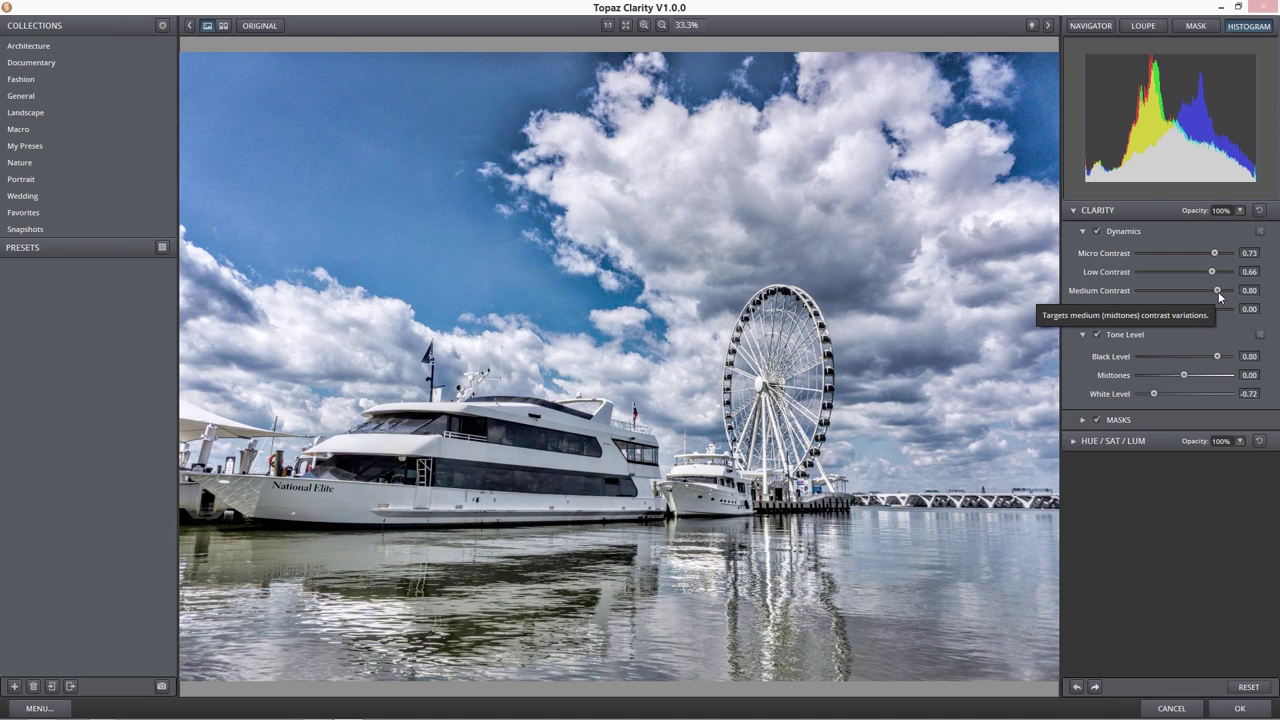
{"action": "left_click_drag", "start_coordinate": [1218, 296], "coordinate": [1197, 296]}
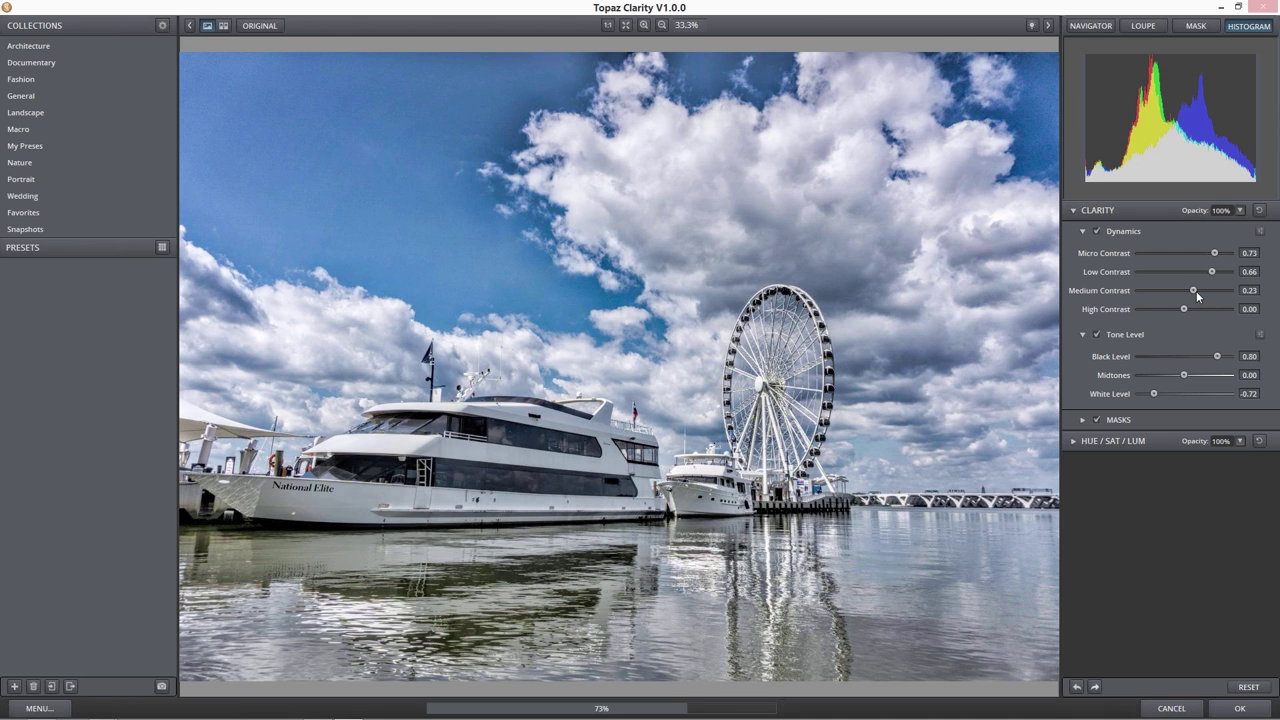
{"action": "left_click_drag", "start_coordinate": [1218, 357], "coordinate": [1205, 356]}
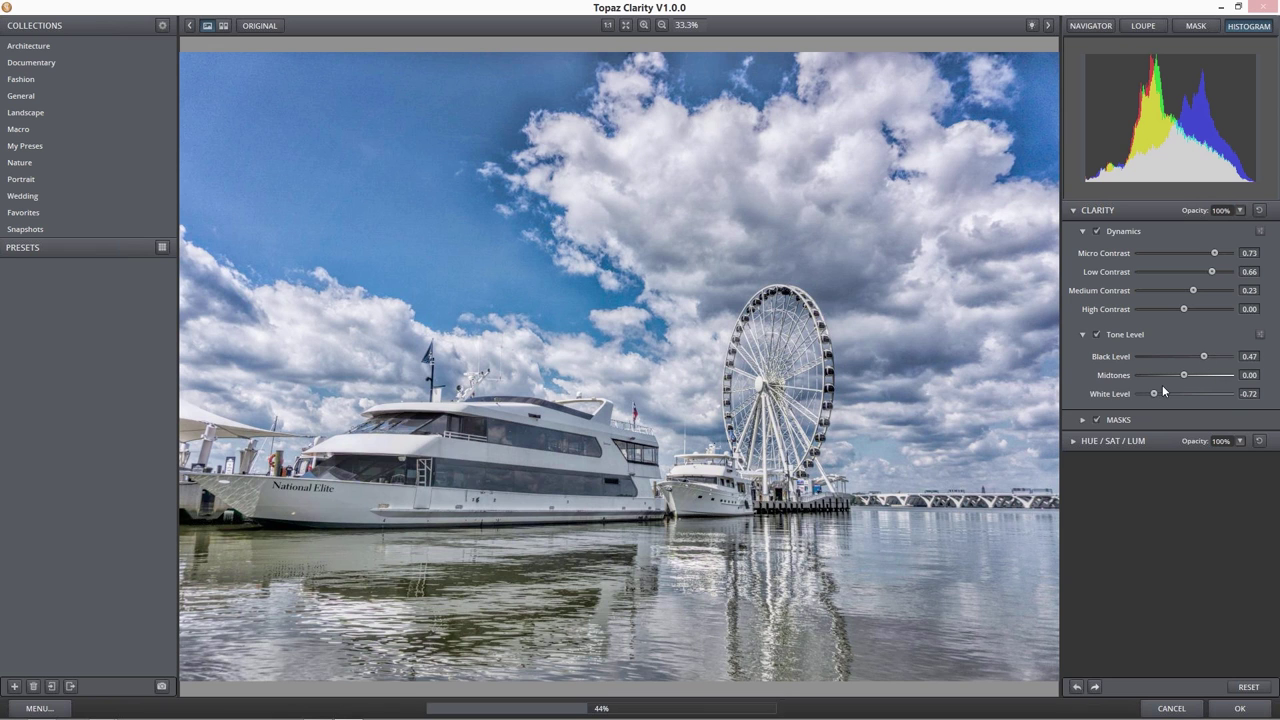
{"action": "left_click_drag", "start_coordinate": [1153, 392], "coordinate": [1164, 392]}
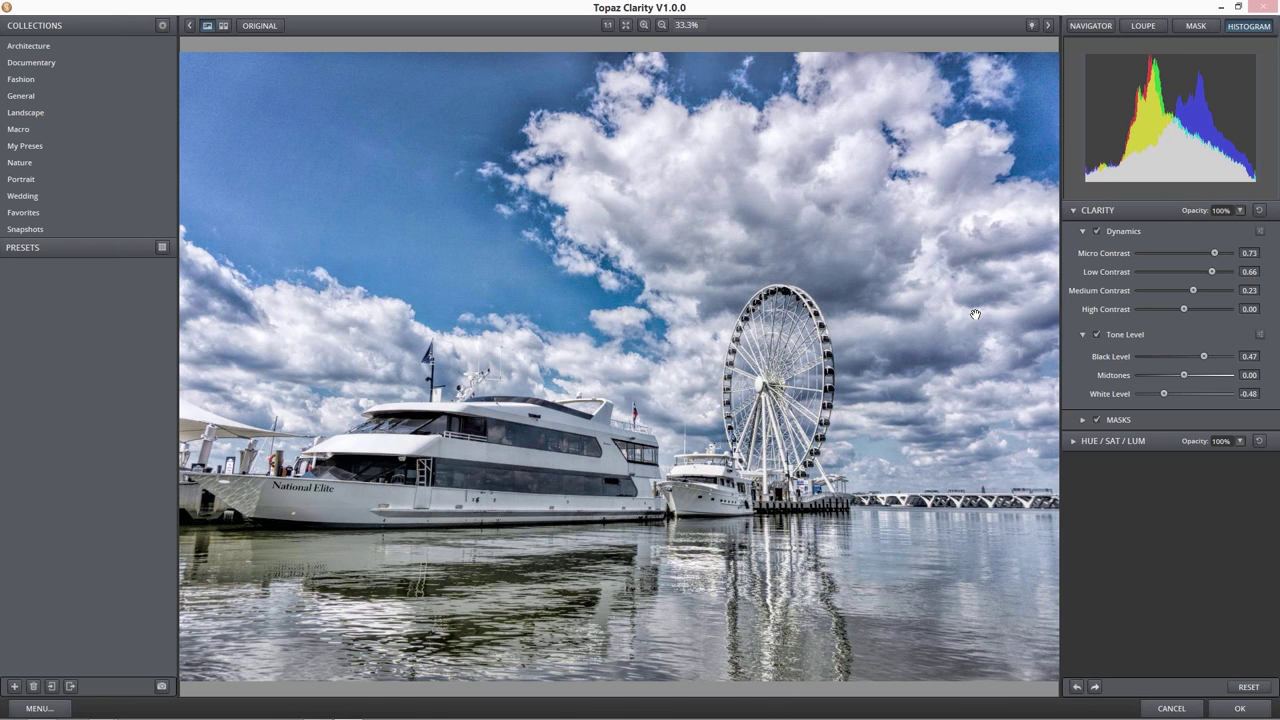
- Set Low Contrast to 0.42, try High Contrast at 1.00 and -0.72, and return High Contrast to 0.00
{"action": "left_click_drag", "start_coordinate": [1210, 271], "coordinate": [1209, 306]}
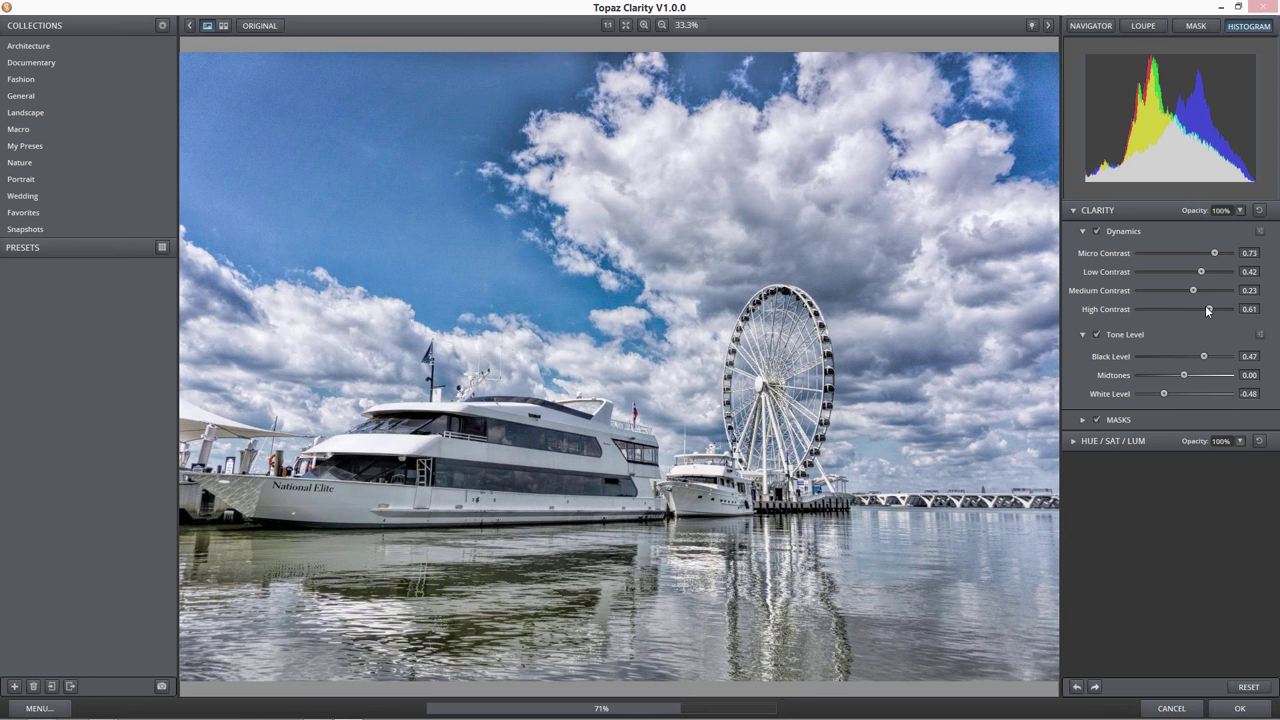
{"action": "left_click_drag", "start_coordinate": [1205, 306], "coordinate": [1230, 306]}
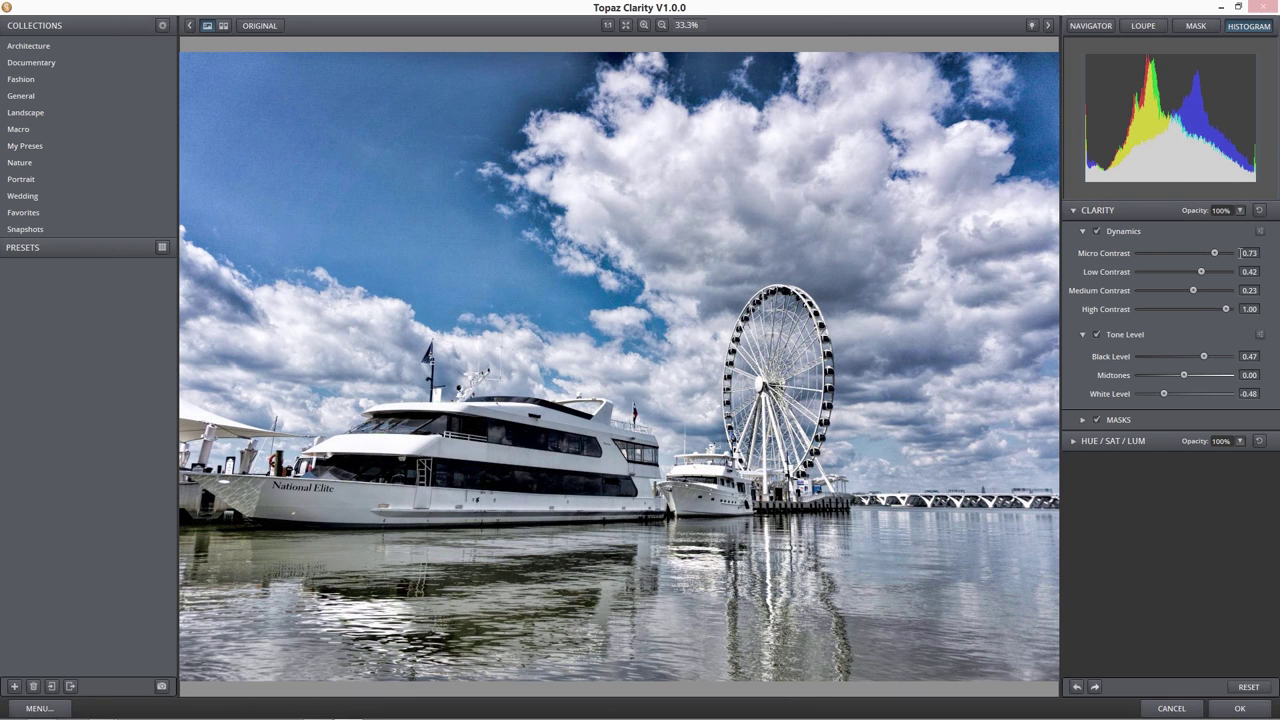
{"action": "left_click_drag", "start_coordinate": [1227, 309], "coordinate": [1155, 309]}
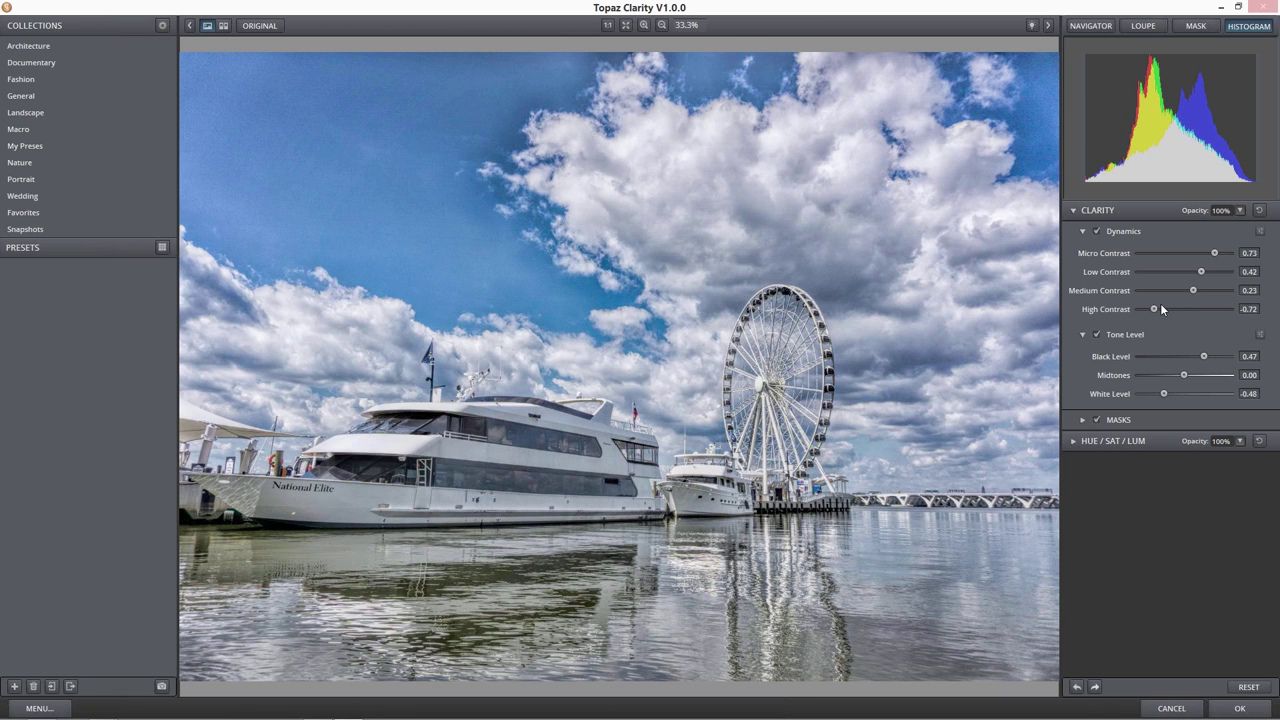
{"action": "left_click", "coordinate": [1182, 308]}
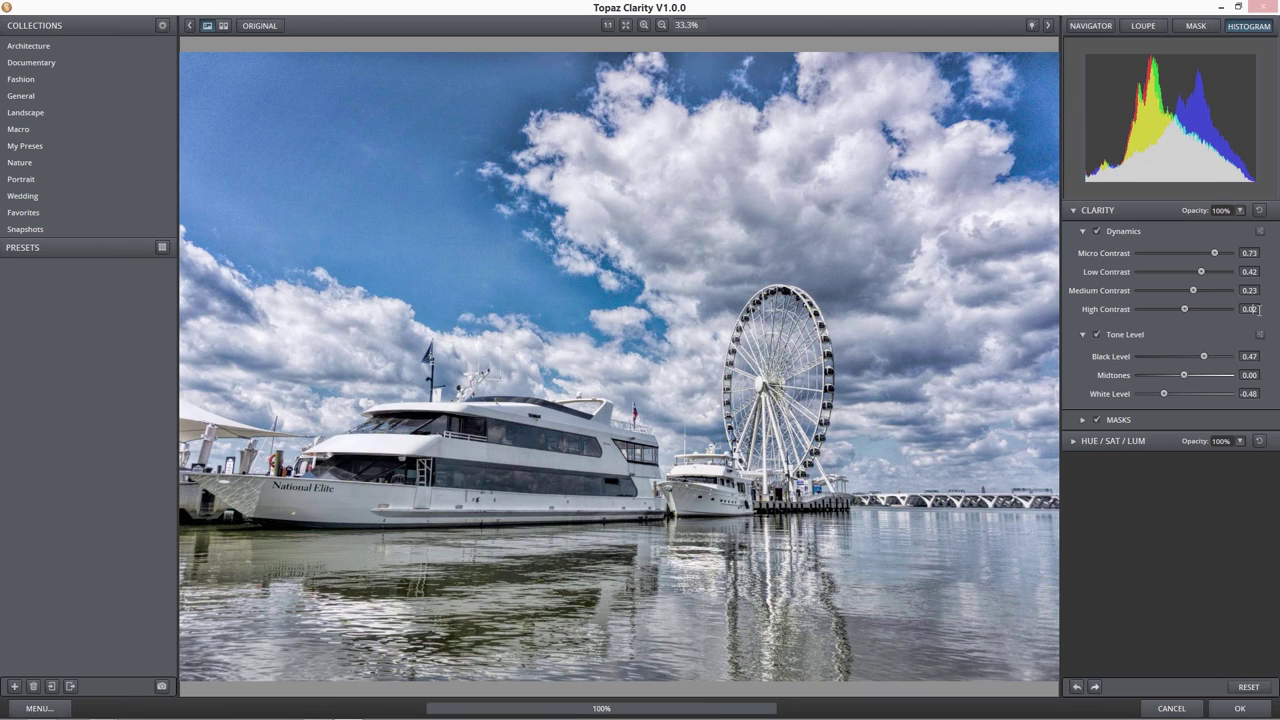
- Collapse Tone Level, review the HSL Filter's hue controls without changing them, and apply the Topaz Clarity filter to the smart object
{"action": "left_click", "coordinate": [1082, 334]}
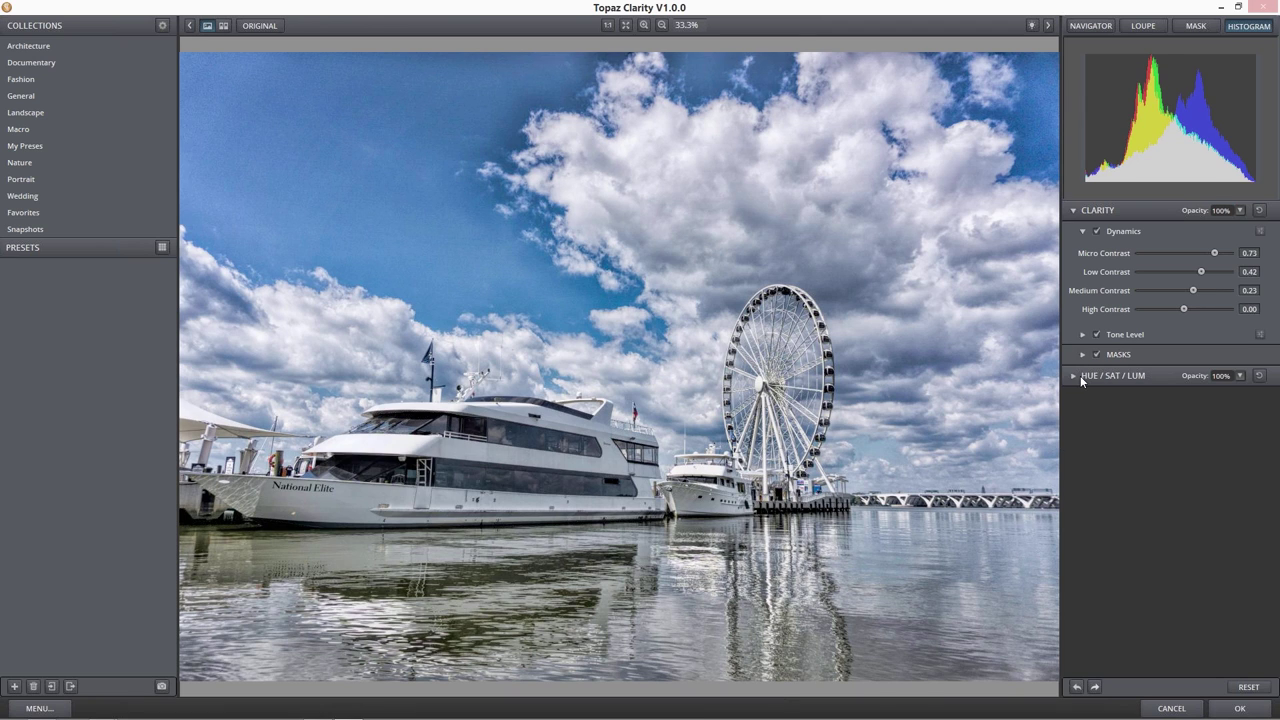
{"action": "left_click", "coordinate": [1081, 378]}
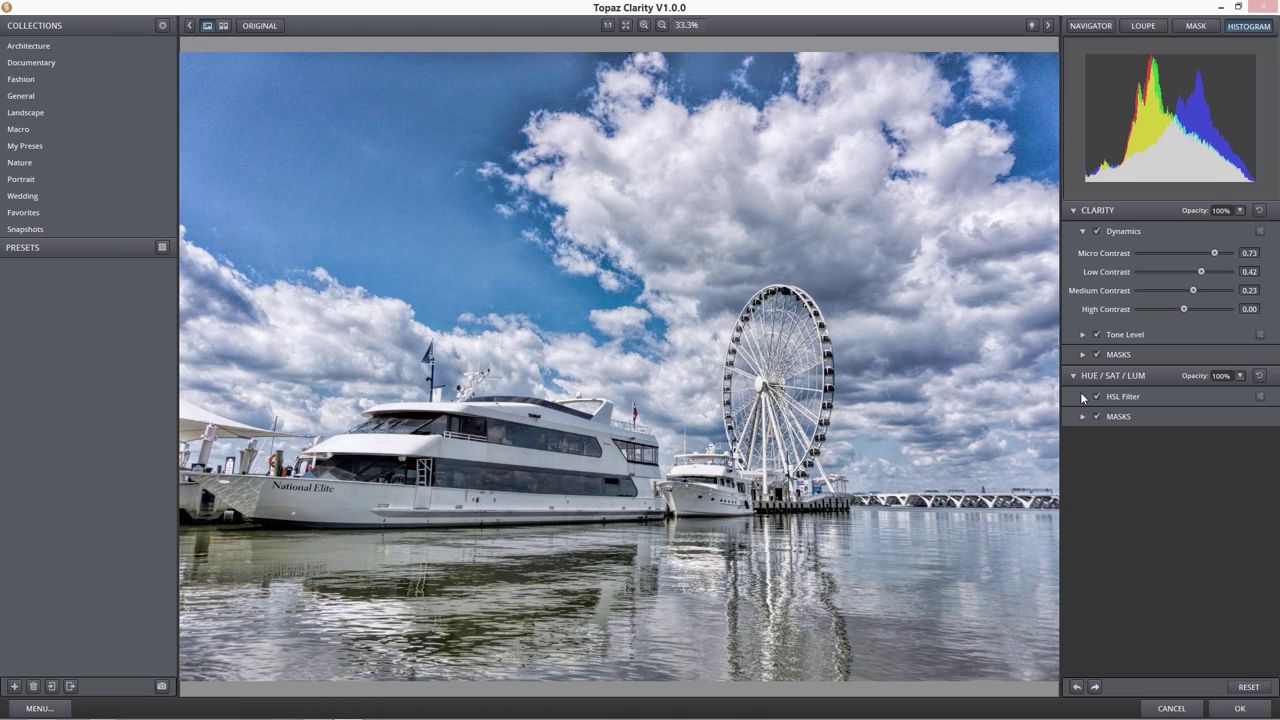
{"action": "left_click", "coordinate": [1083, 397]}
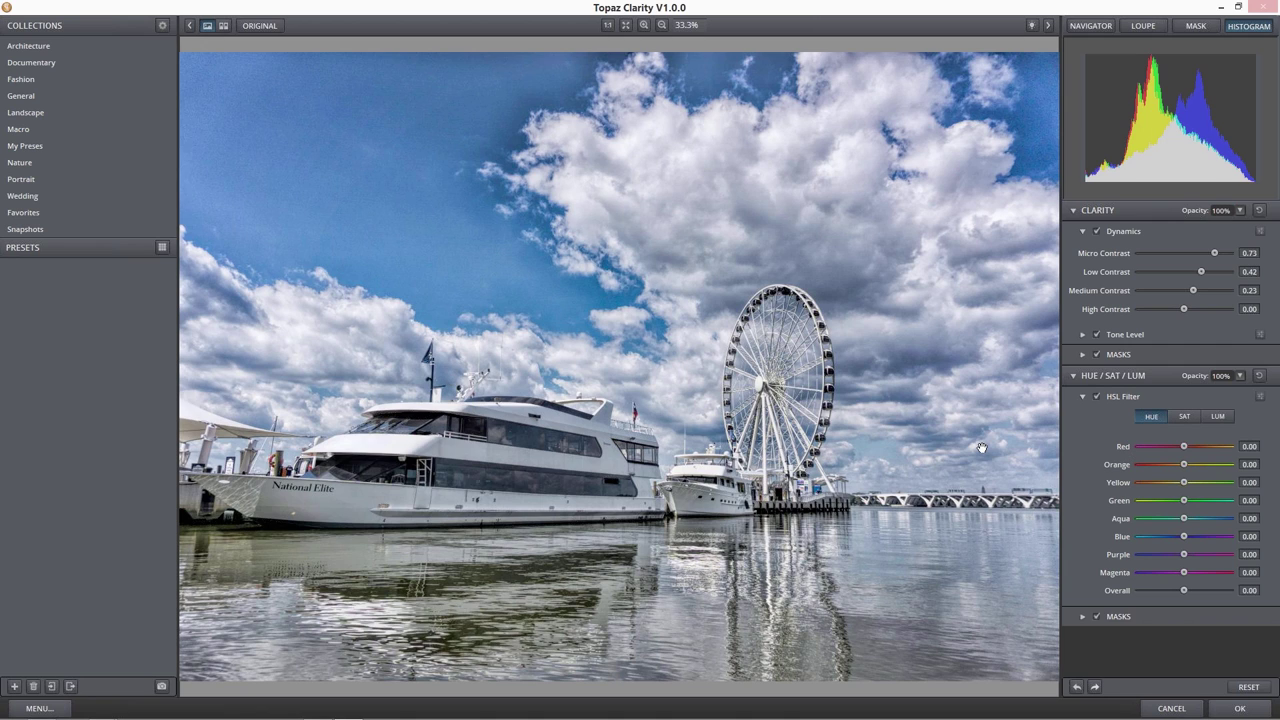
{"action": "left_click", "coordinate": [1074, 377]}
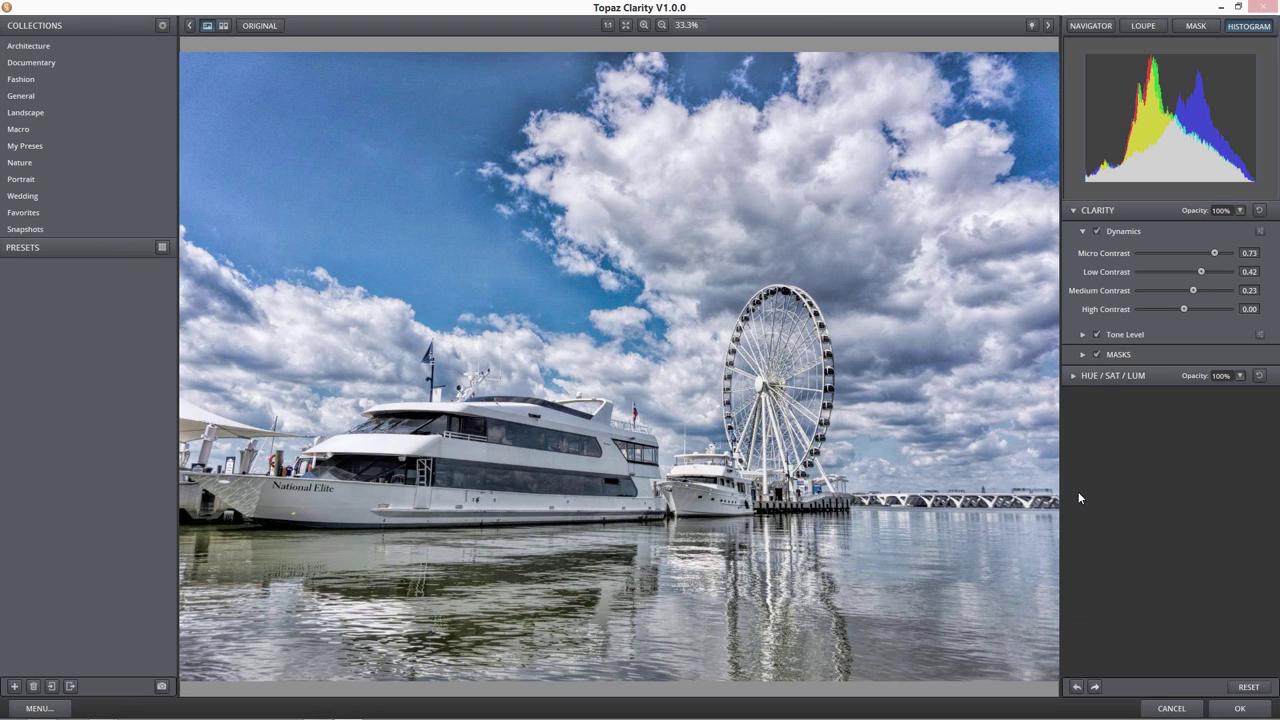
{"action": "left_click", "coordinate": [1075, 377]}
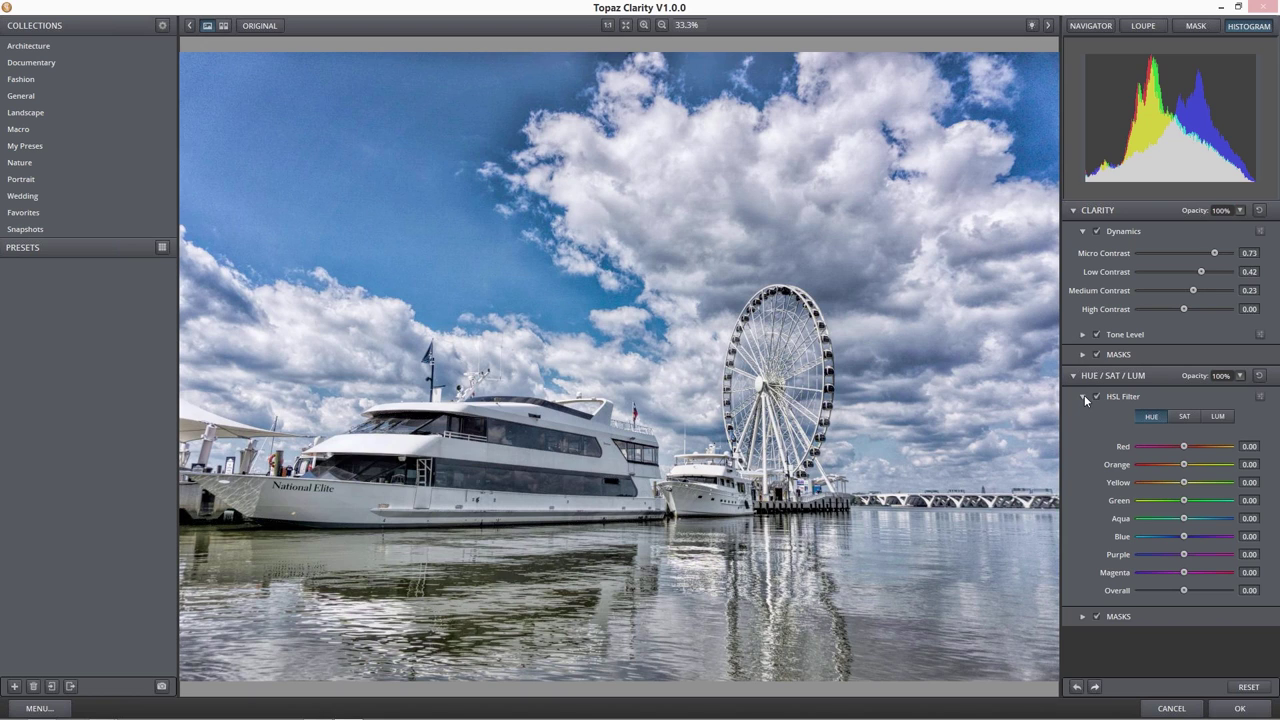
{"action": "left_click", "coordinate": [1083, 398]}
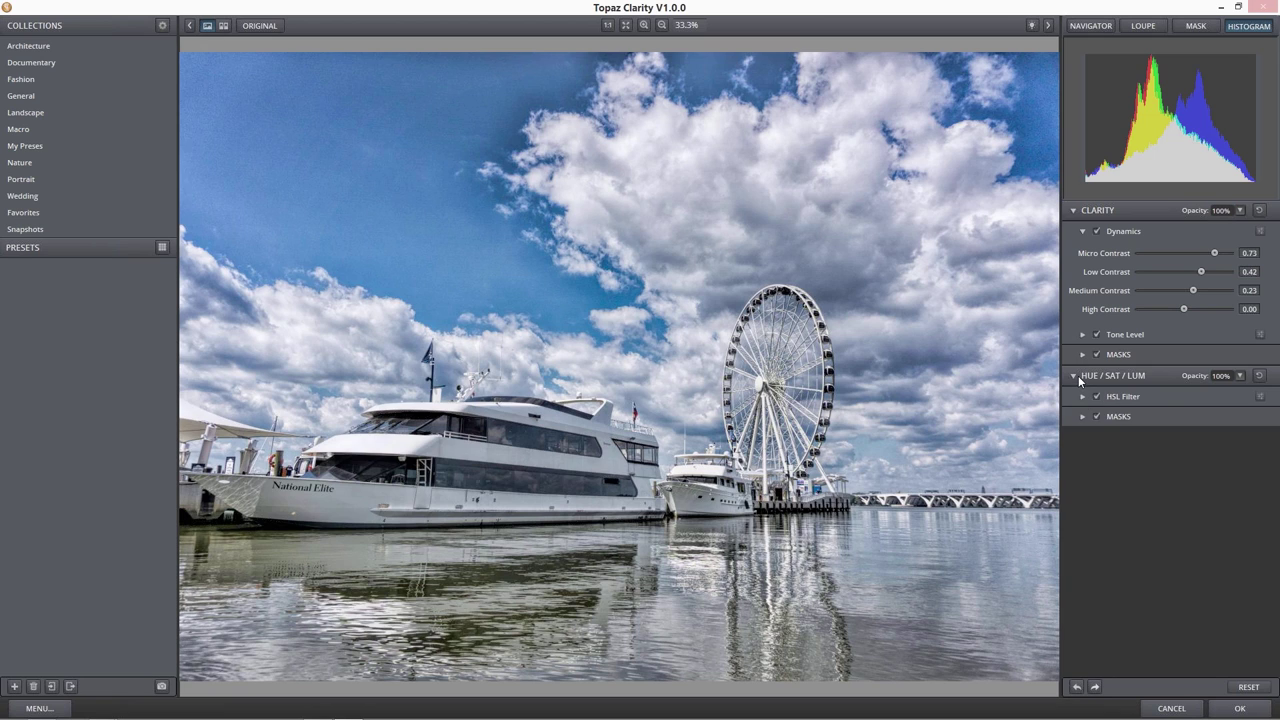
{"action": "left_click", "coordinate": [1077, 376]}
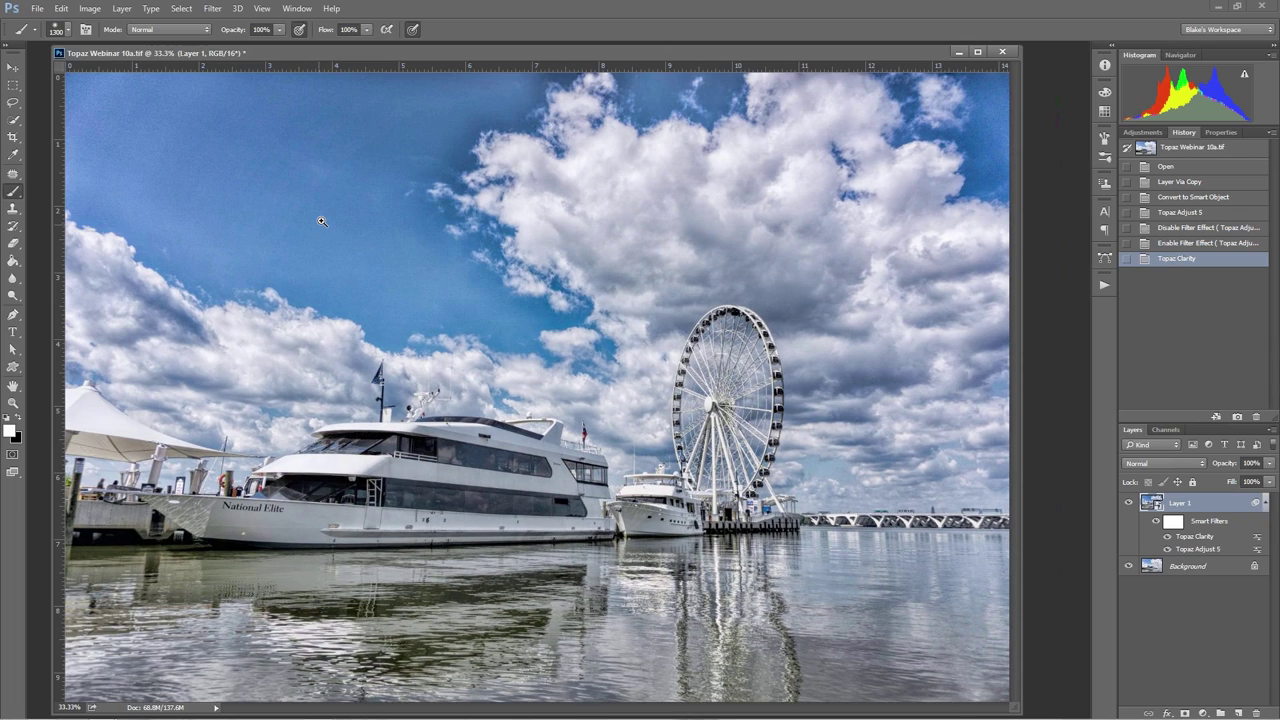
- Inspect the clouds and Ferris wheel up close in Photoshop, and fit the whole photo on screen again
{"action": "left_click", "coordinate": [321, 221]}
{"action": "left_click", "coordinate": [828, 707]}
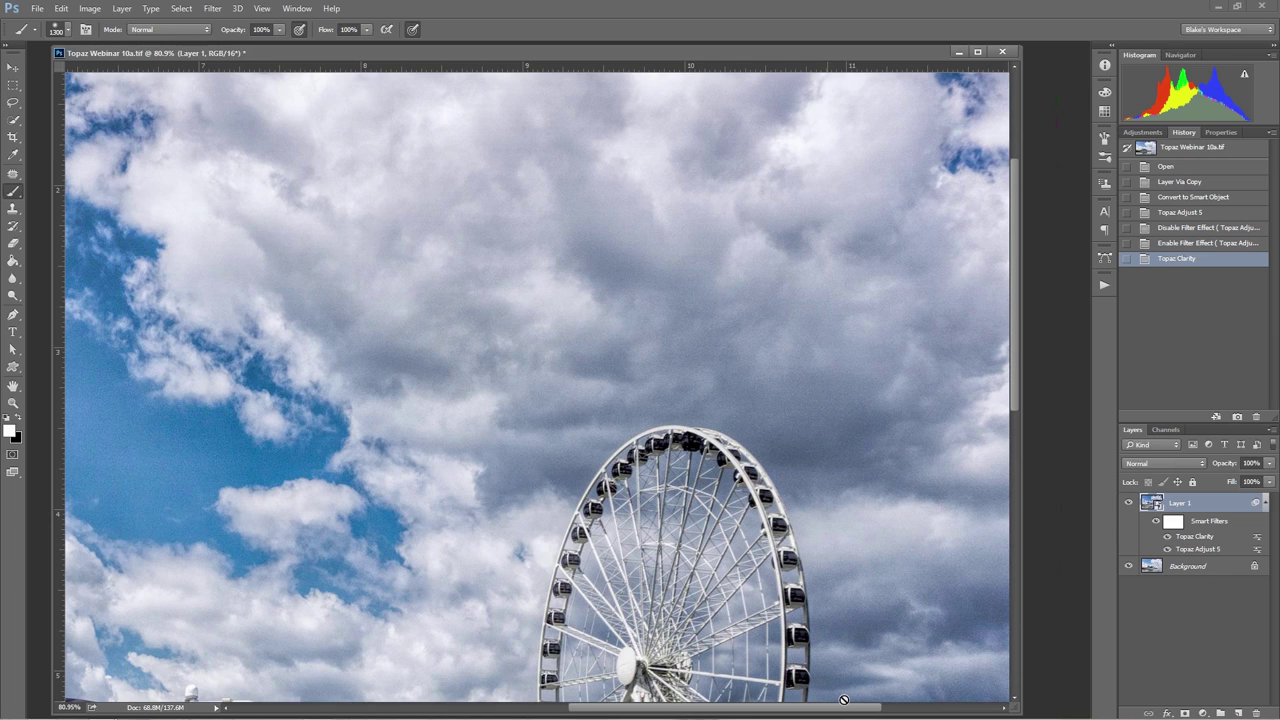
{"action": "scroll", "coordinate": [711, 429], "scroll_direction": "down", "scroll_amount": 5}
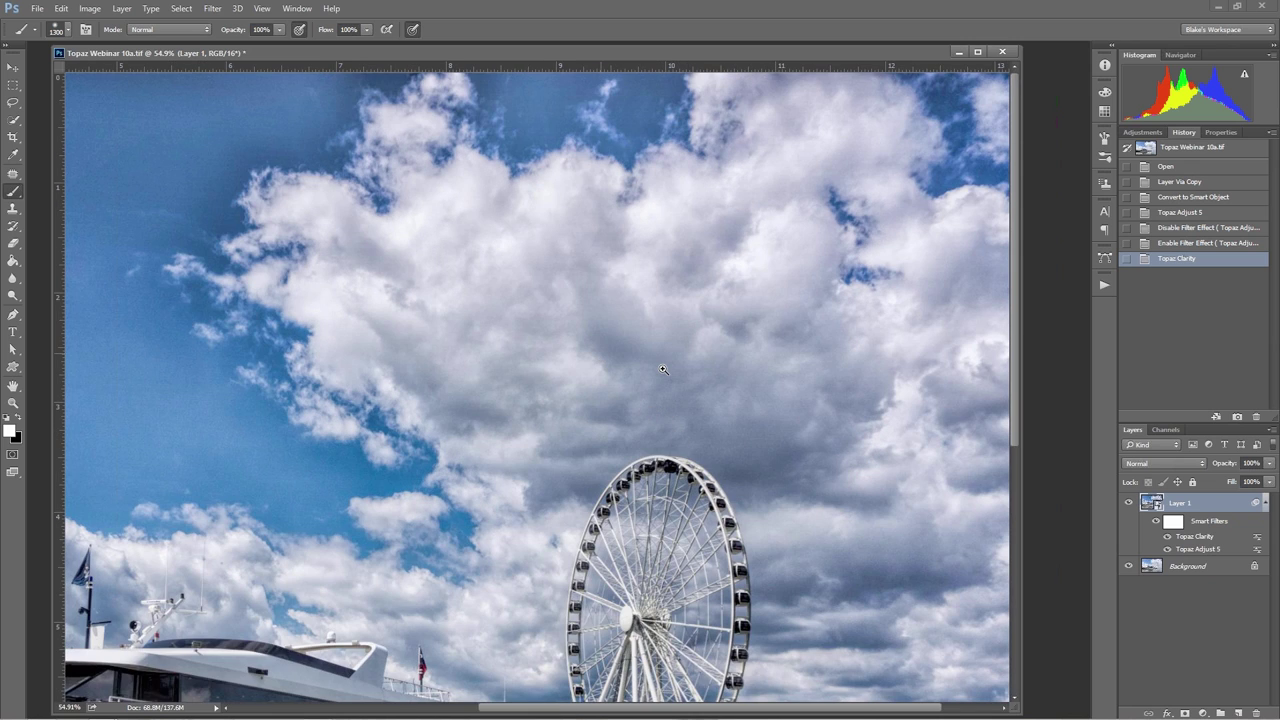
{"action": "scroll", "coordinate": [663, 370], "scroll_direction": "up", "scroll_amount": 8}
{"action": "right_click", "coordinate": [577, 406]}
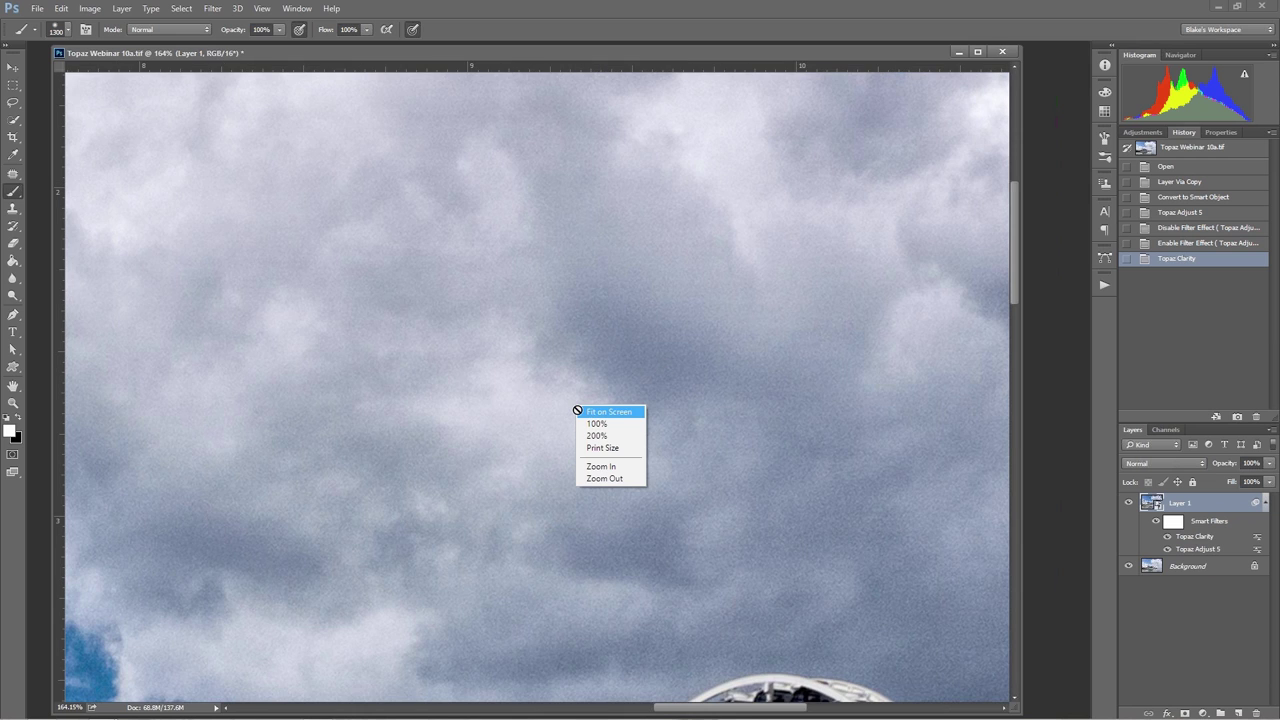
{"action": "left_click", "coordinate": [580, 411]}
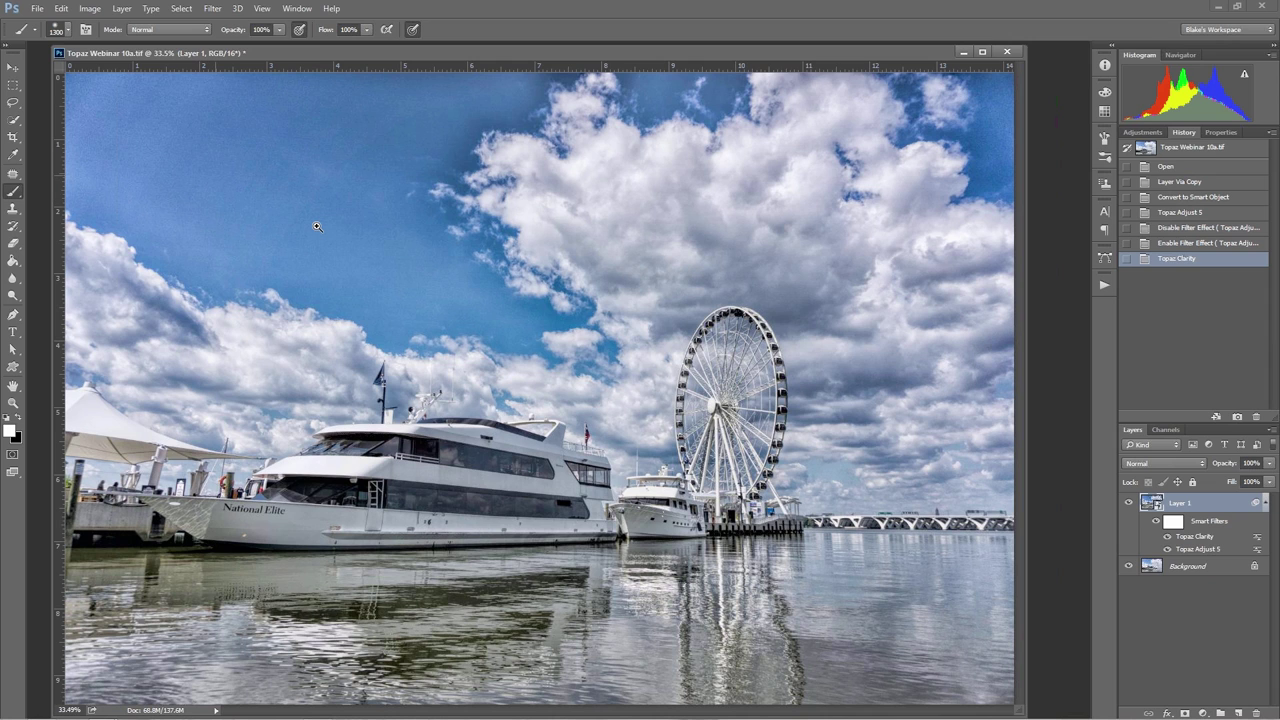
- Check the noise in the clouds up close, open Topaz DeNoise 5 on the smart object, and reset all its settings
{"action": "scroll", "coordinate": [316, 227], "scroll_direction": "up", "scroll_amount": 10}
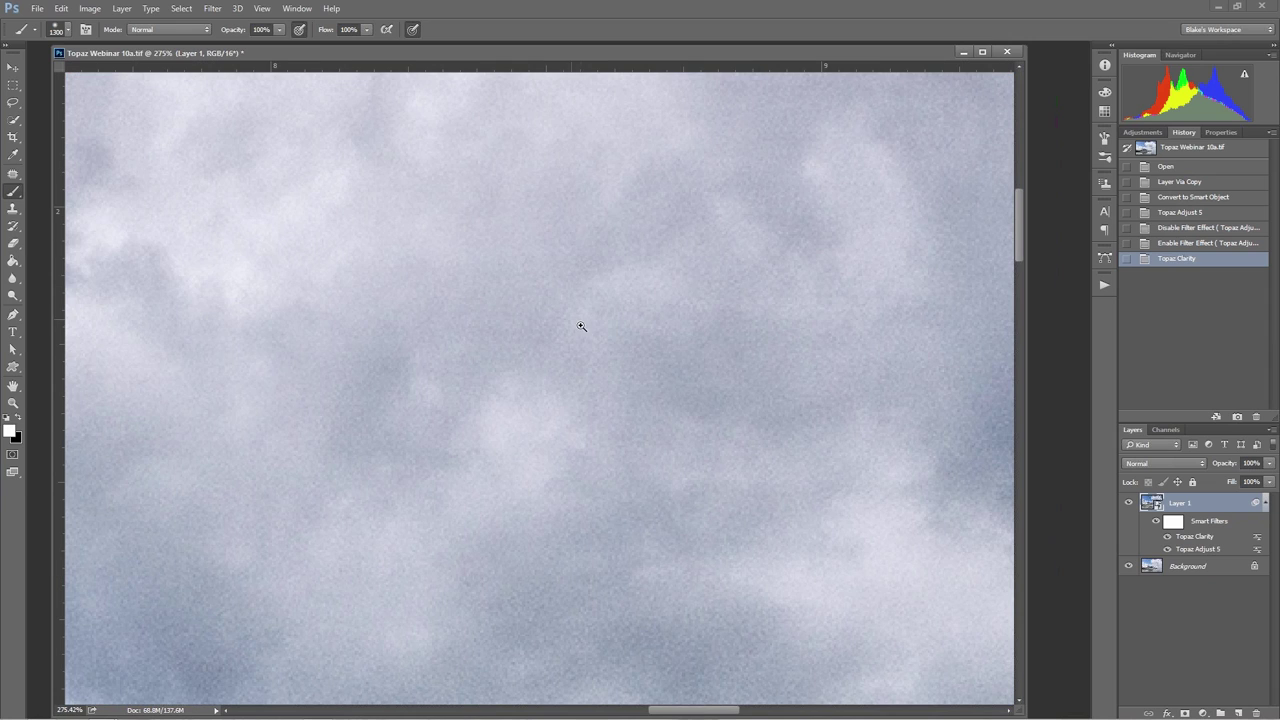
{"action": "right_click", "coordinate": [582, 325]}
{"action": "left_click", "coordinate": [597, 334]}
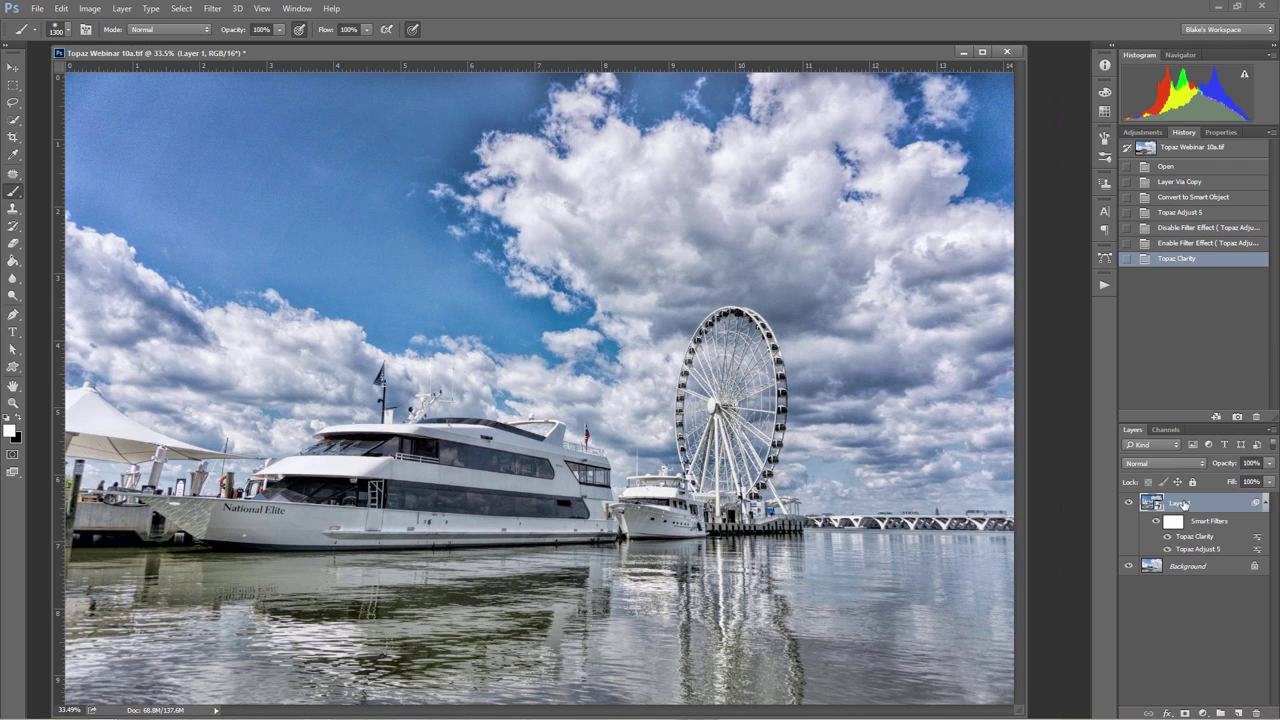
{"action": "left_click", "coordinate": [212, 8]}
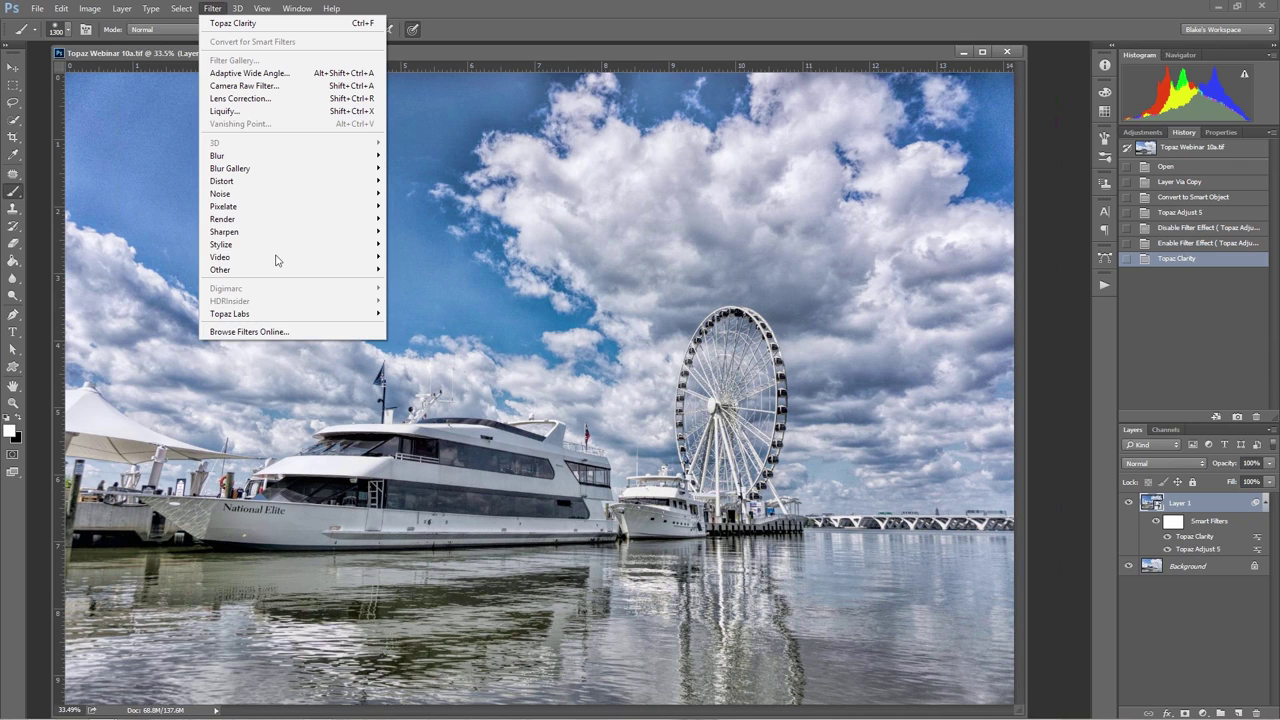
{"action": "mouse_move", "coordinate": [258, 316]}
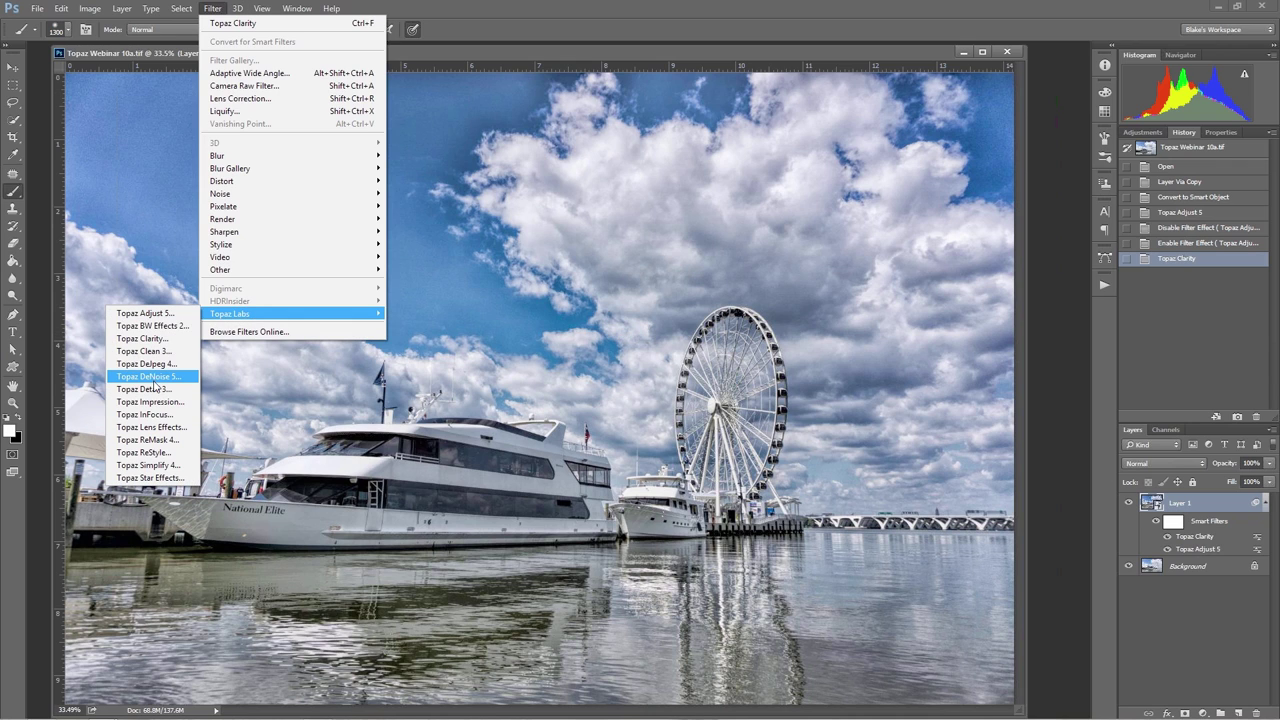
{"action": "left_click", "coordinate": [154, 379]}
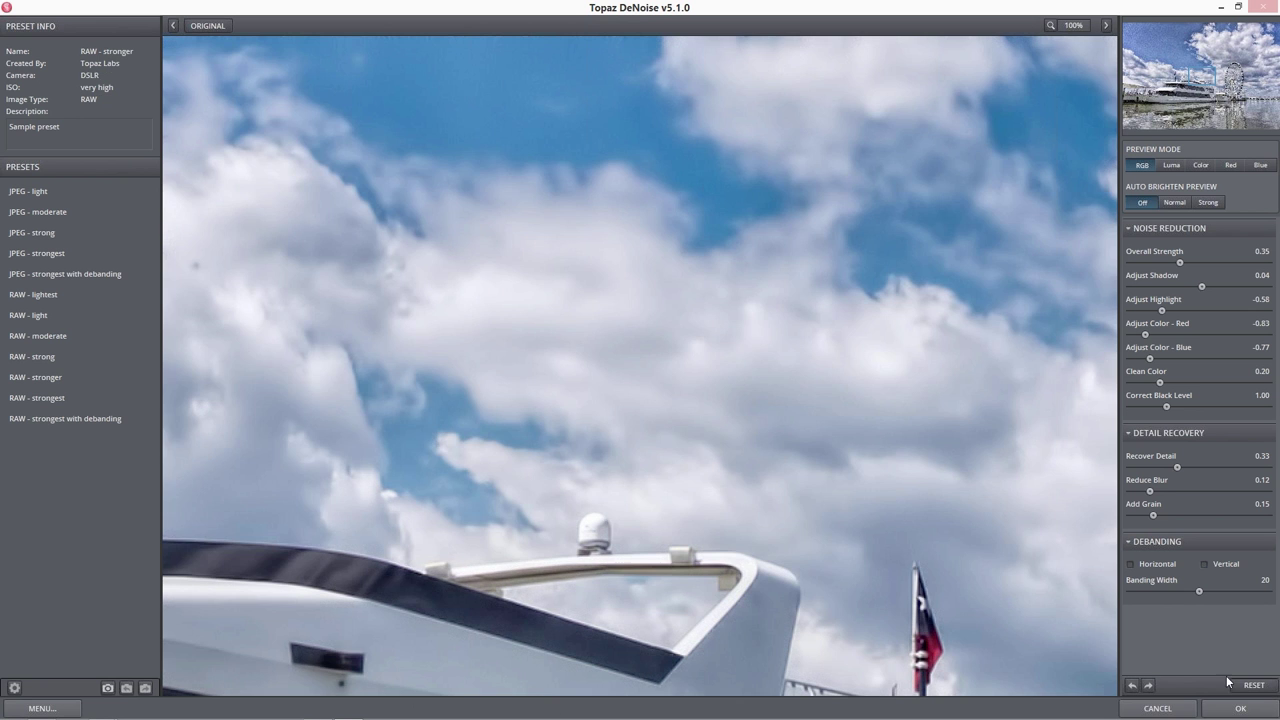
{"action": "left_click", "coordinate": [1250, 685]}
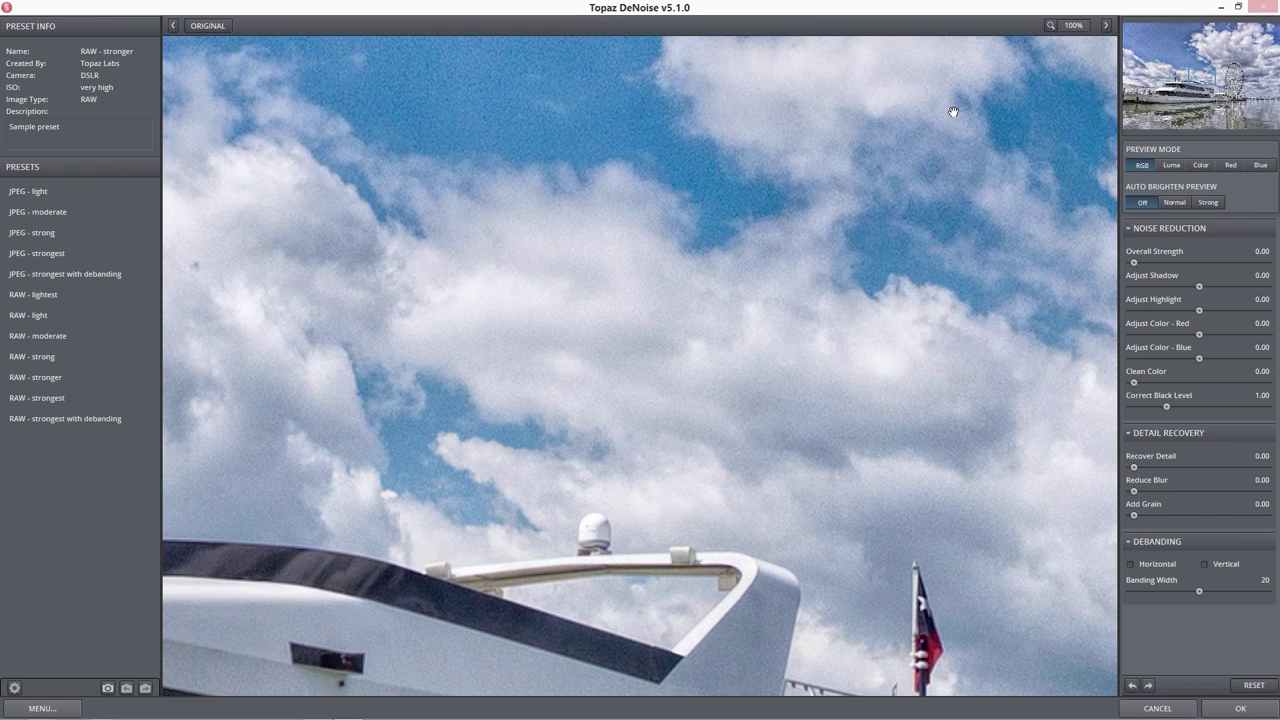
- Try the JPEG - moderate noise reduction preset and check its effect on the Ferris wheel and the surrounding clouds
{"action": "left_click", "coordinate": [1066, 27]}
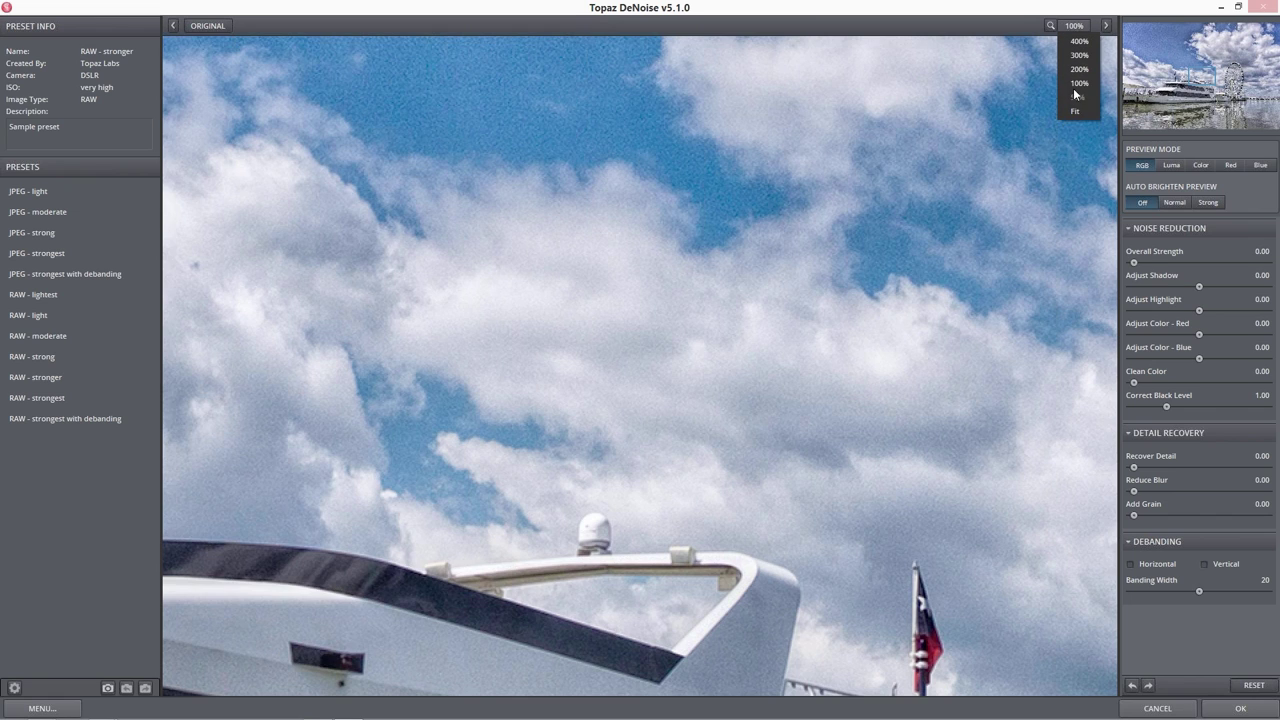
{"action": "left_click", "coordinate": [1052, 172]}
{"action": "left_click_drag", "start_coordinate": [1041, 204], "coordinate": [496, 121]}
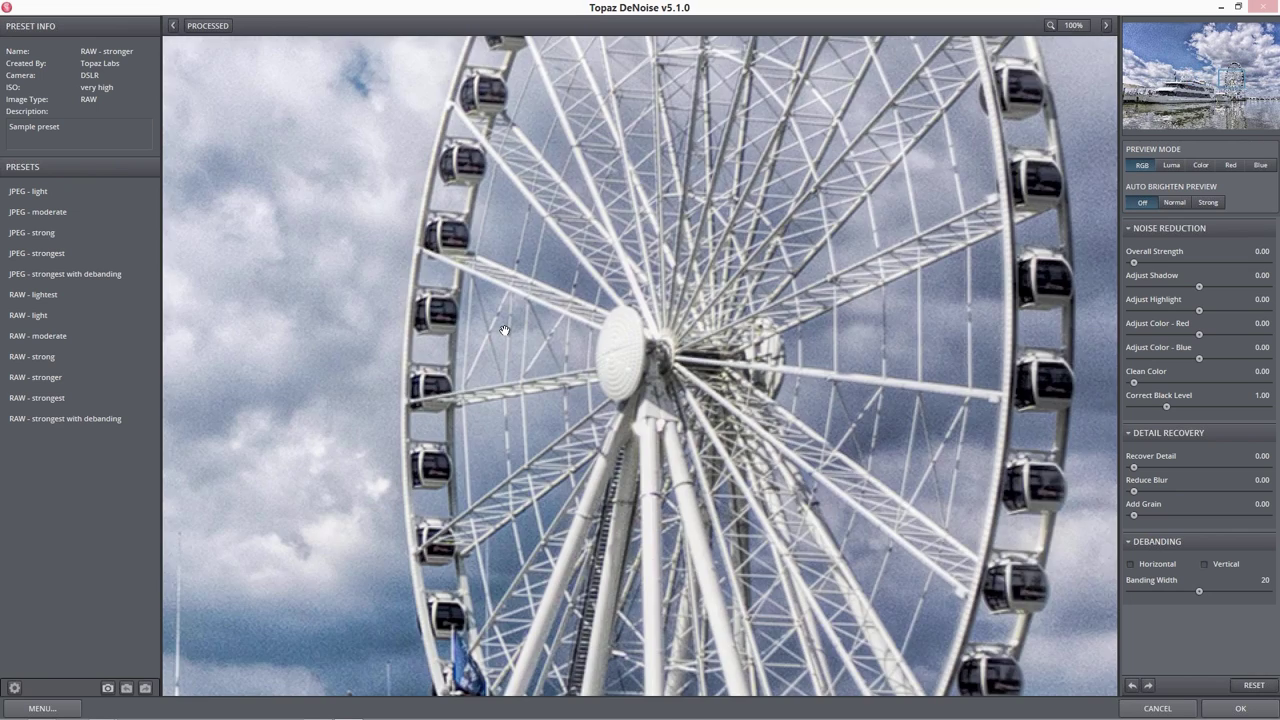
{"action": "left_click_drag", "start_coordinate": [504, 330], "coordinate": [631, 276]}
{"action": "left_click", "coordinate": [36, 211]}
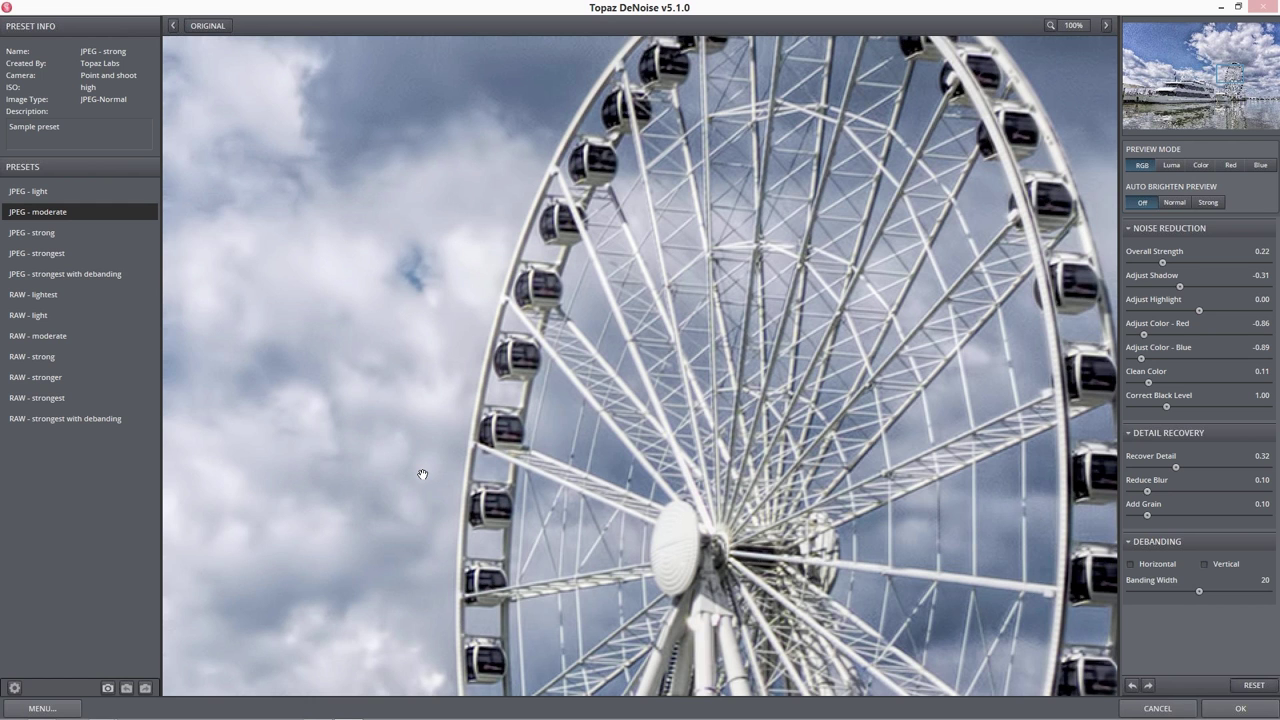
{"action": "left_click_drag", "start_coordinate": [422, 474], "coordinate": [340, 245]}
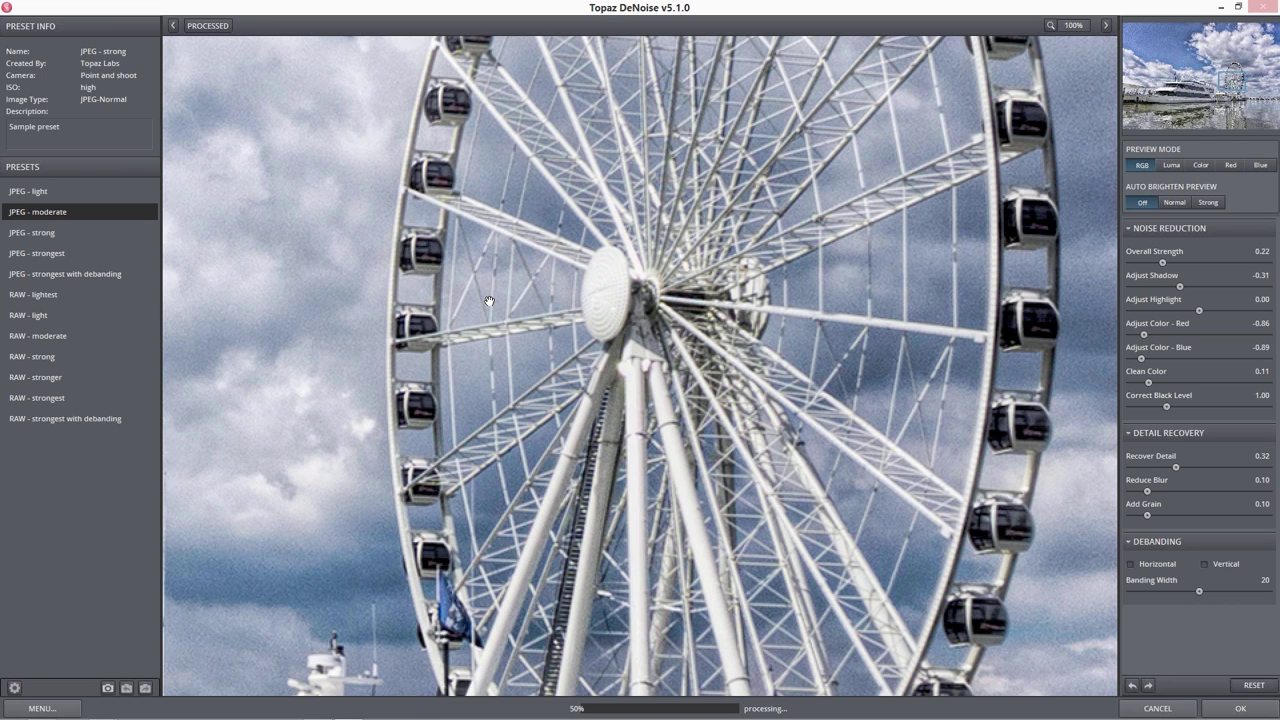
{"action": "left_click_drag", "start_coordinate": [512, 310], "coordinate": [33, 245]}
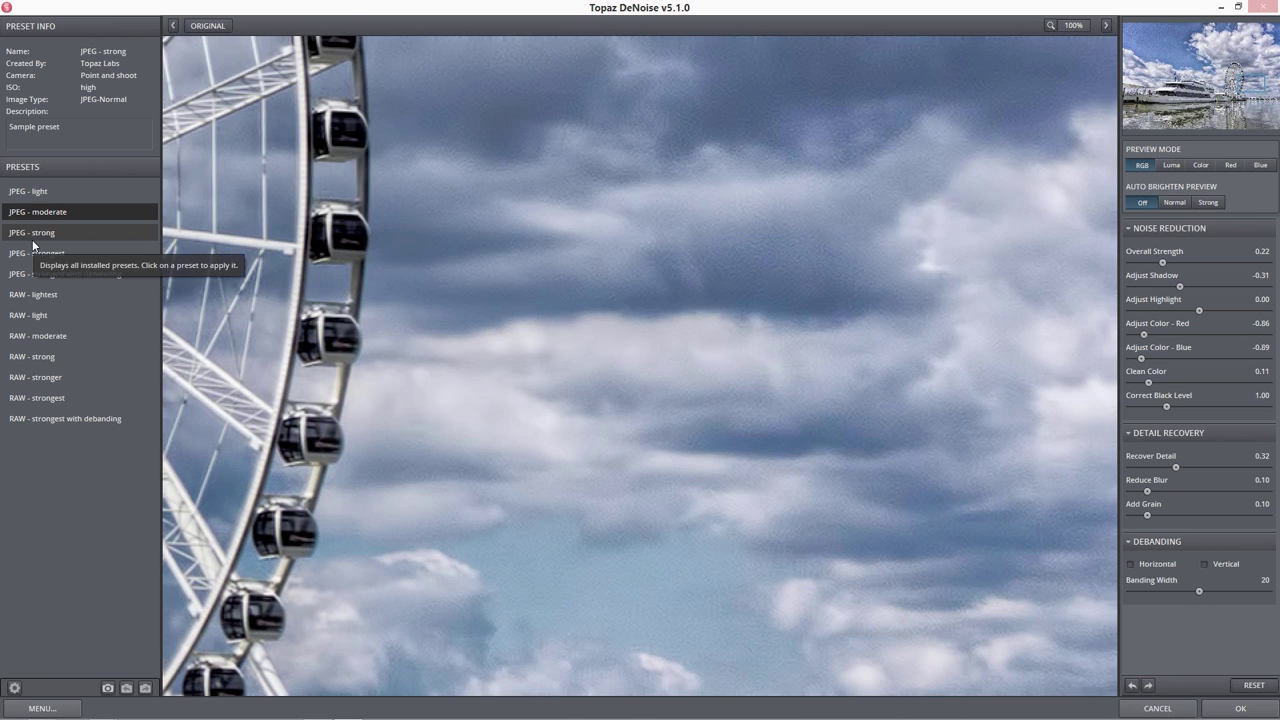
- Use the JPEG - strong preset, check it around the Ferris wheel, and lower Overall Strength to 0.28
{"action": "left_click", "coordinate": [33, 240]}
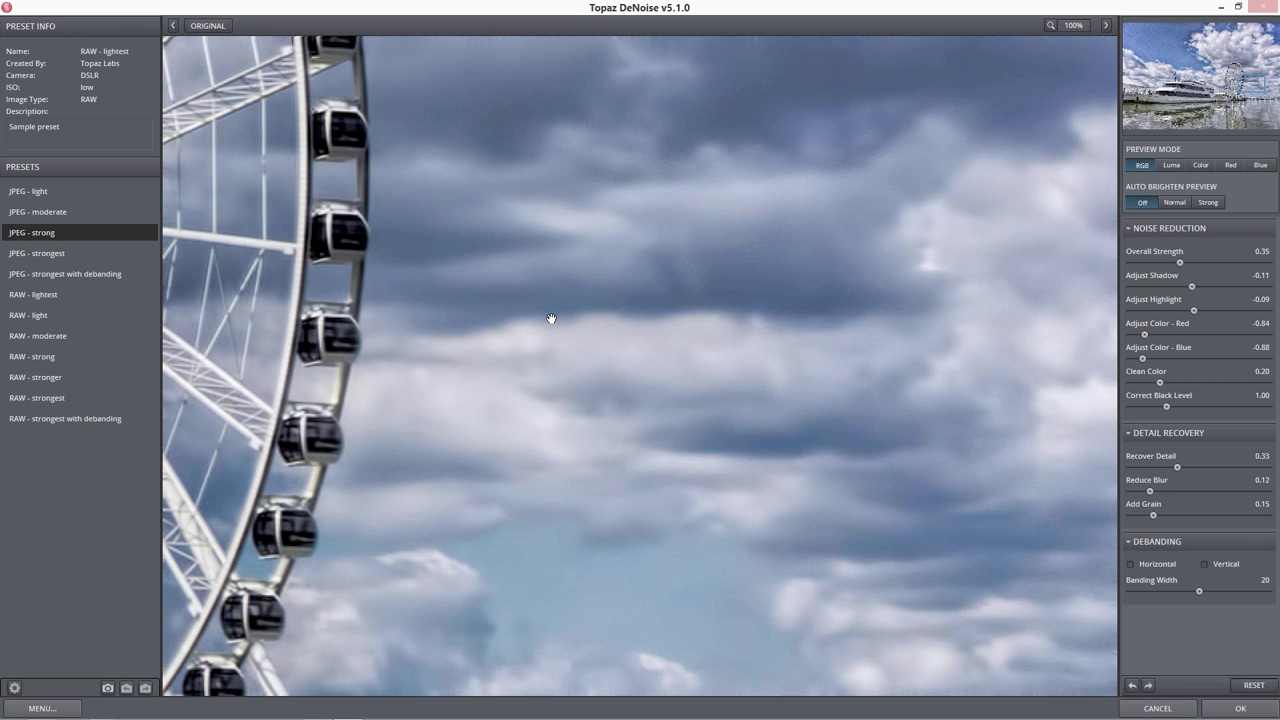
{"action": "left_click_drag", "start_coordinate": [551, 318], "coordinate": [571, 316]}
{"action": "left_click_drag", "start_coordinate": [233, 395], "coordinate": [623, 350]}
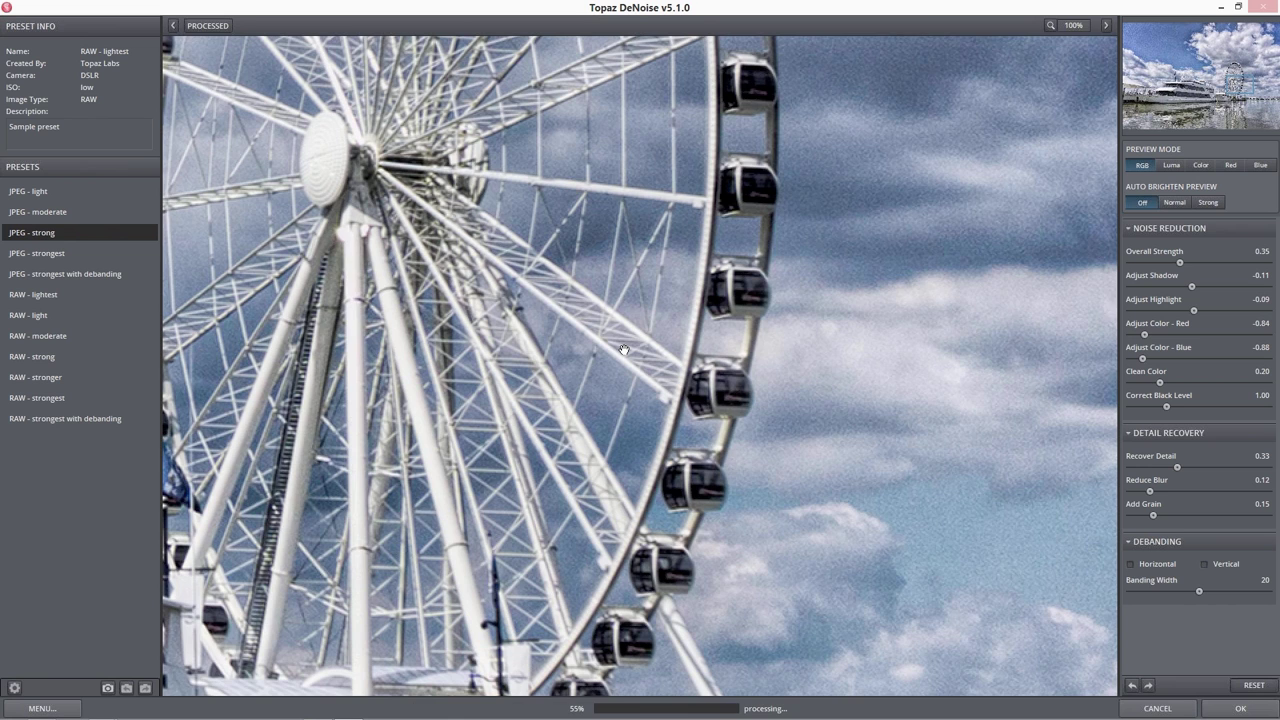
{"action": "left_click", "coordinate": [630, 386]}
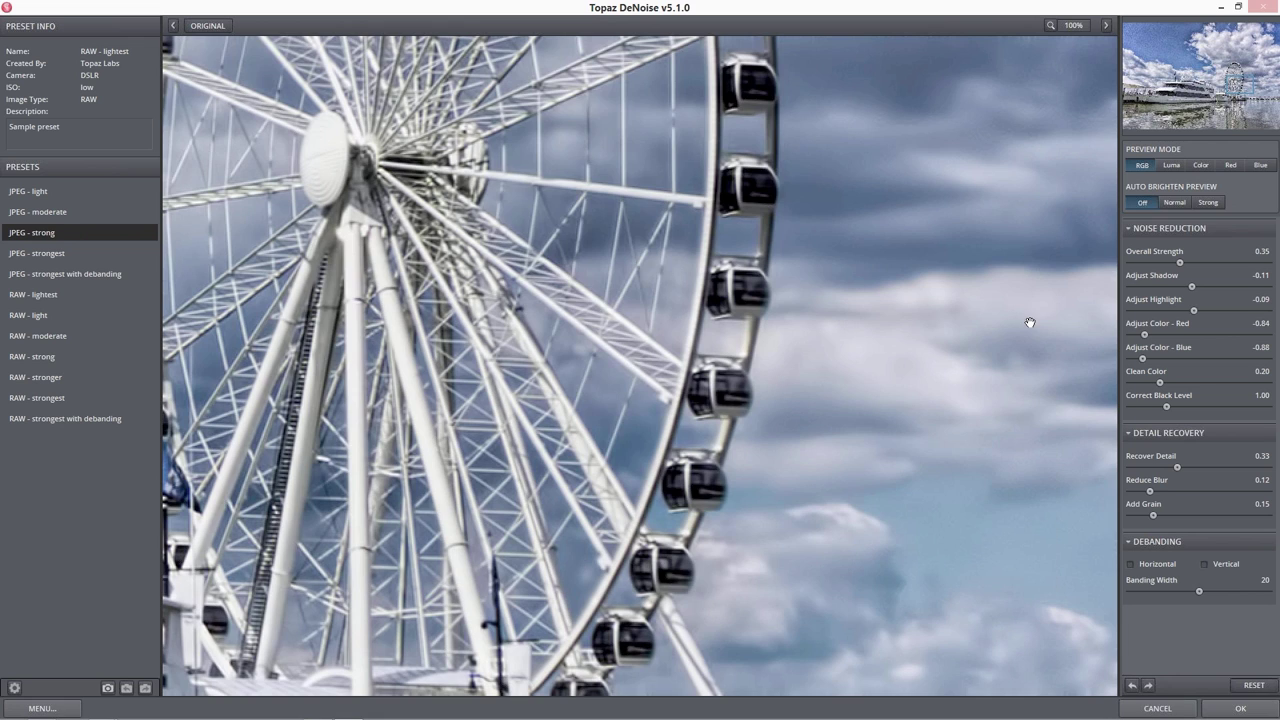
{"action": "left_click_drag", "start_coordinate": [1180, 263], "coordinate": [1173, 264]}
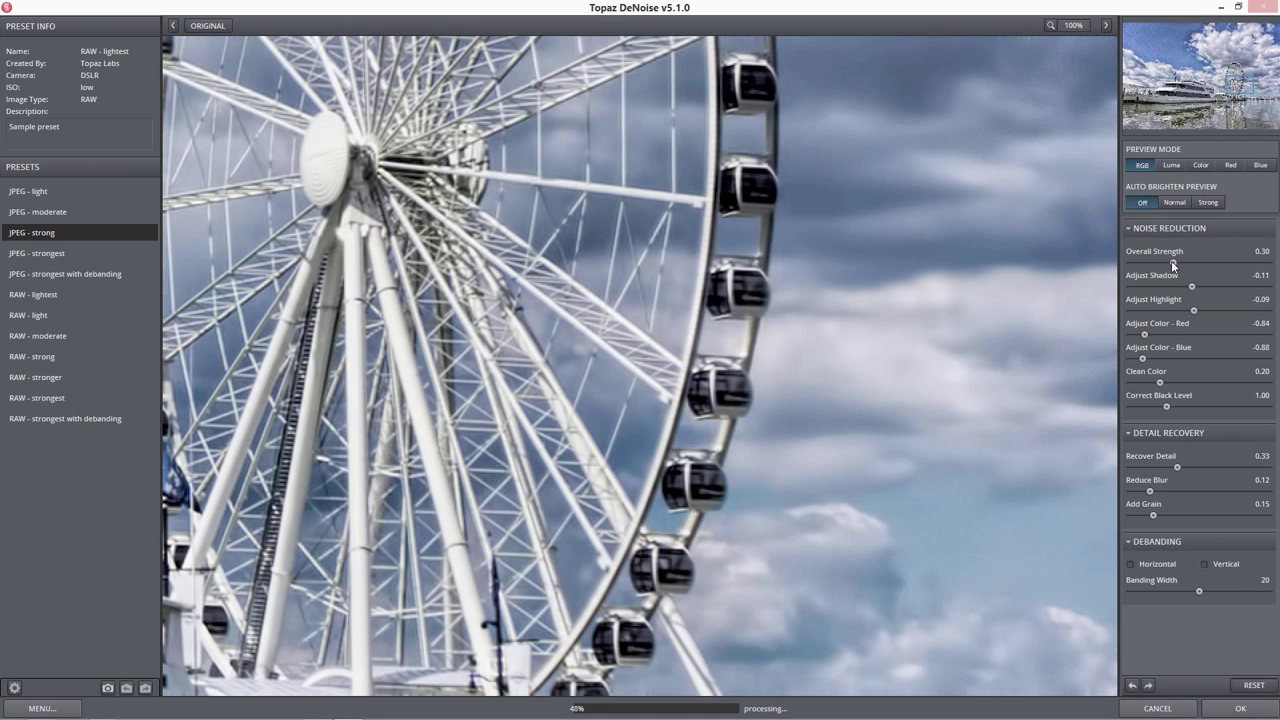
{"action": "left_click_drag", "start_coordinate": [1173, 264], "coordinate": [1167, 262]}
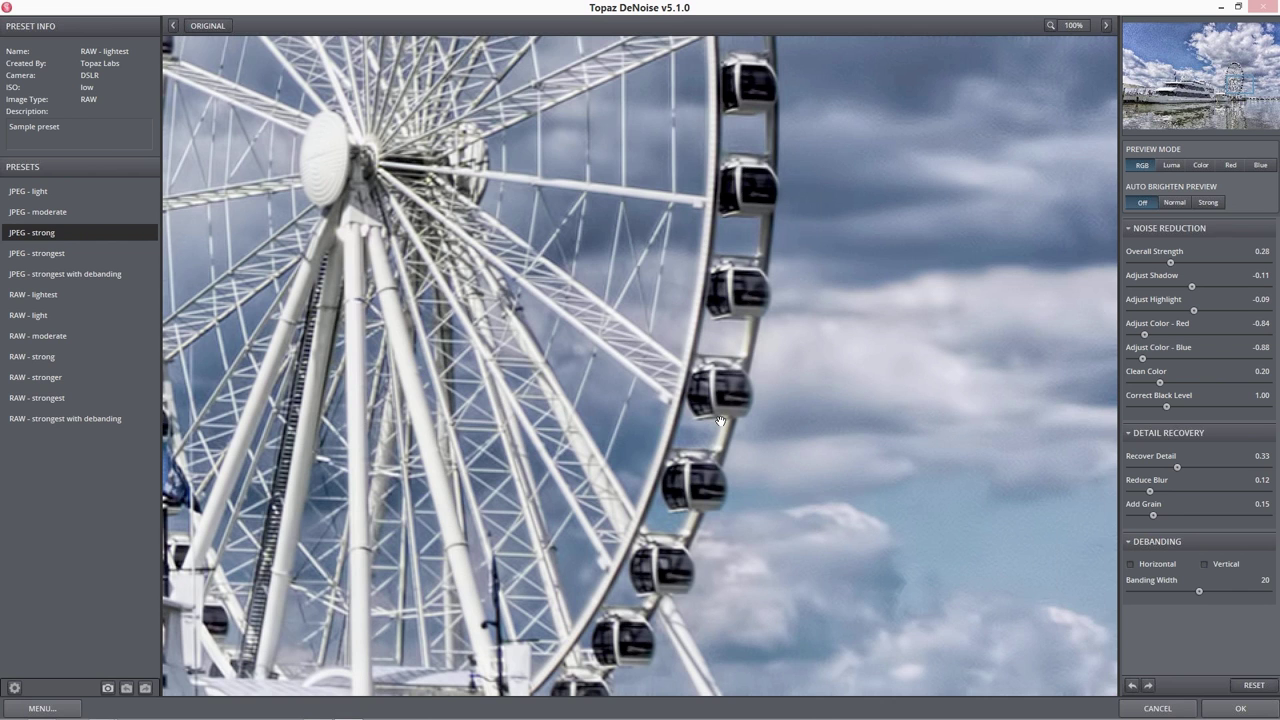
- Compare the denoised preview with the original across the clouds, Ferris wheel, small yacht, pier and water reflections
{"action": "left_click_drag", "start_coordinate": [720, 420], "coordinate": [622, 391]}
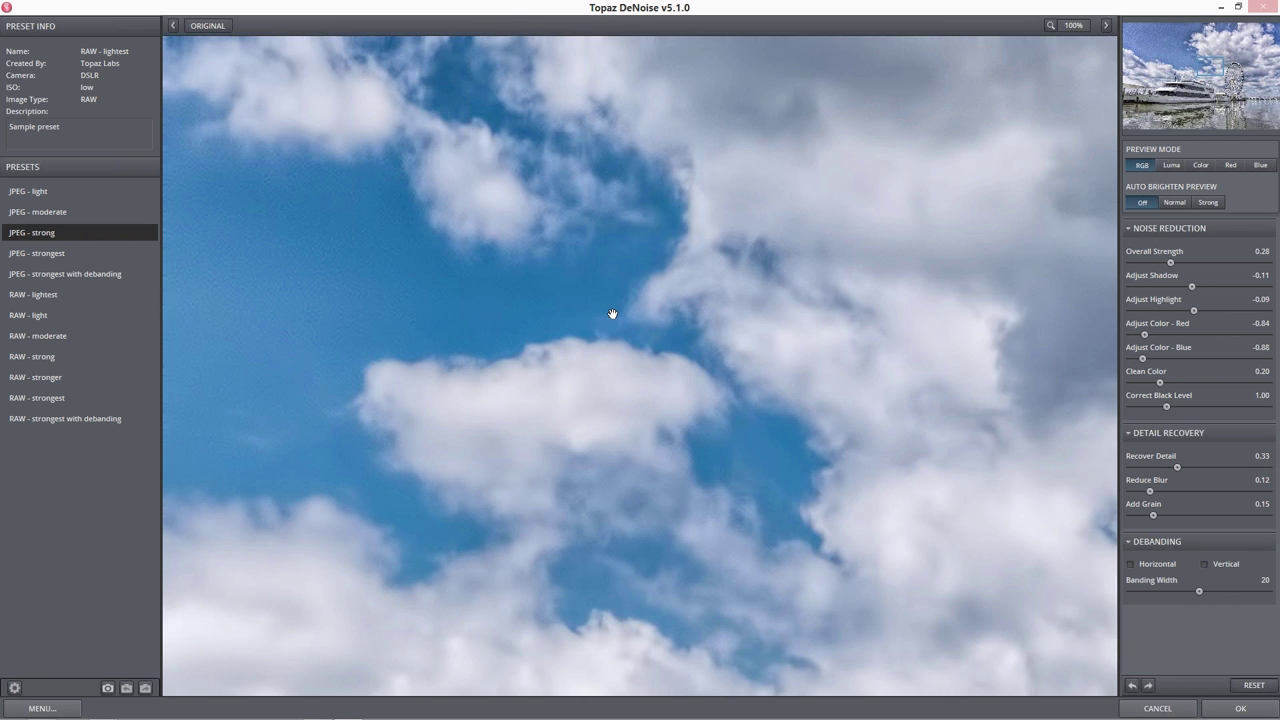
{"action": "left_click_drag", "start_coordinate": [612, 314], "coordinate": [712, 390]}
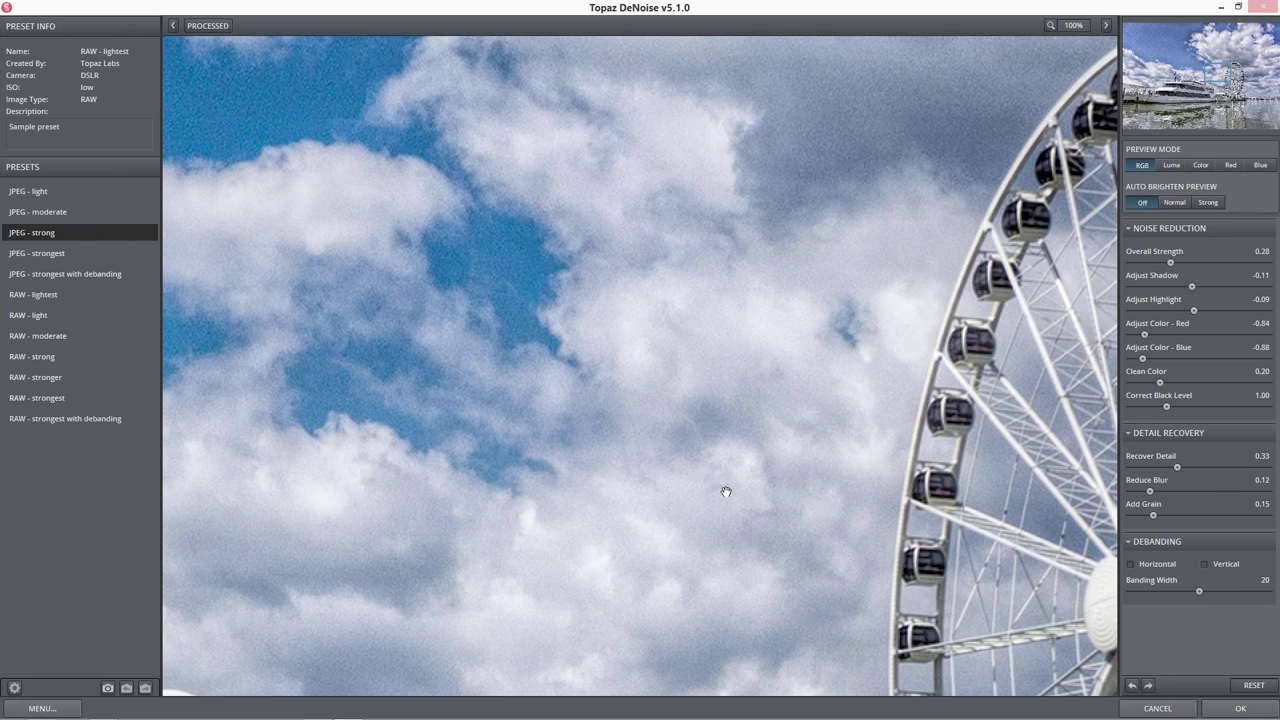
{"action": "left_click_drag", "start_coordinate": [726, 491], "coordinate": [726, 483]}
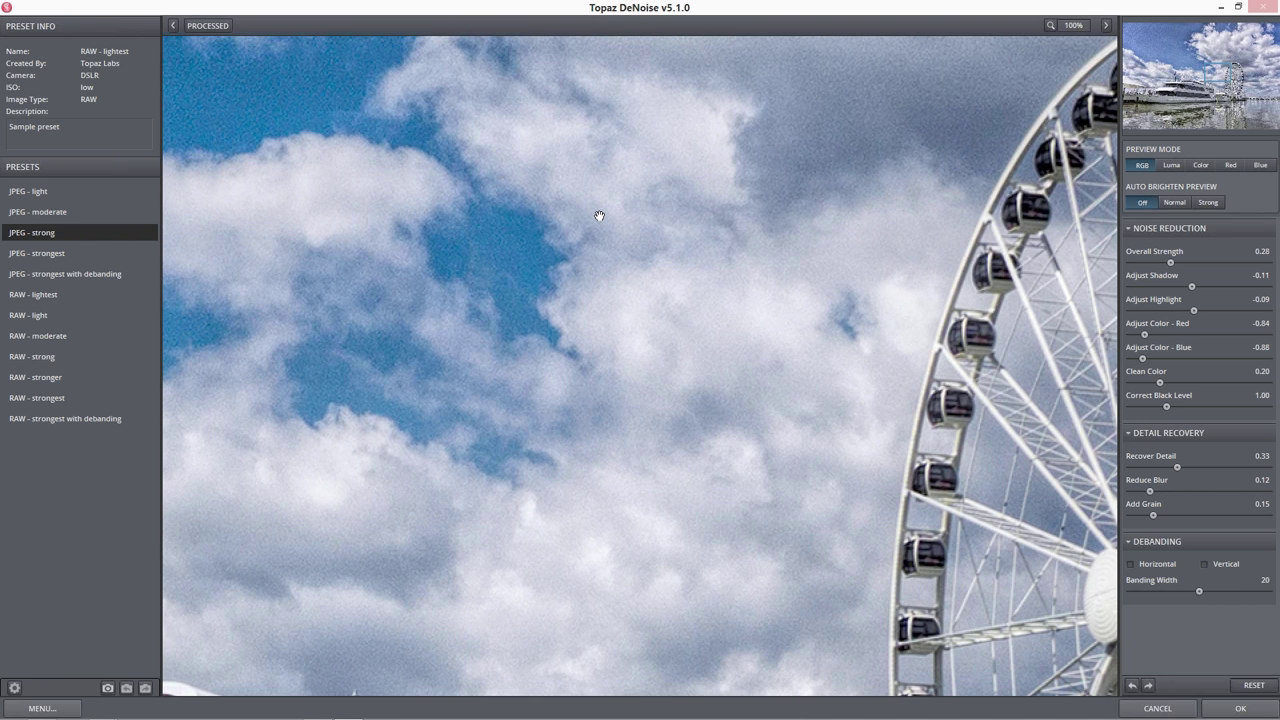
{"action": "left_click_drag", "start_coordinate": [599, 216], "coordinate": [649, 379]}
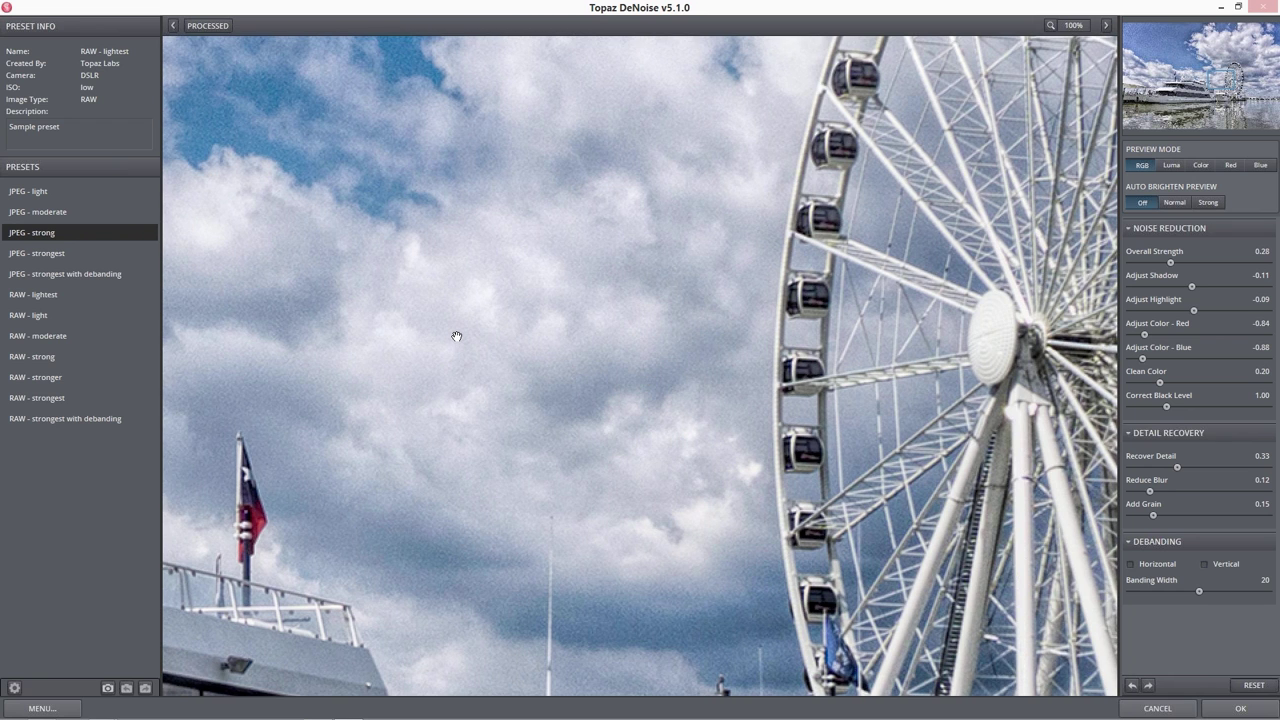
{"action": "left_click_drag", "start_coordinate": [456, 336], "coordinate": [536, 432]}
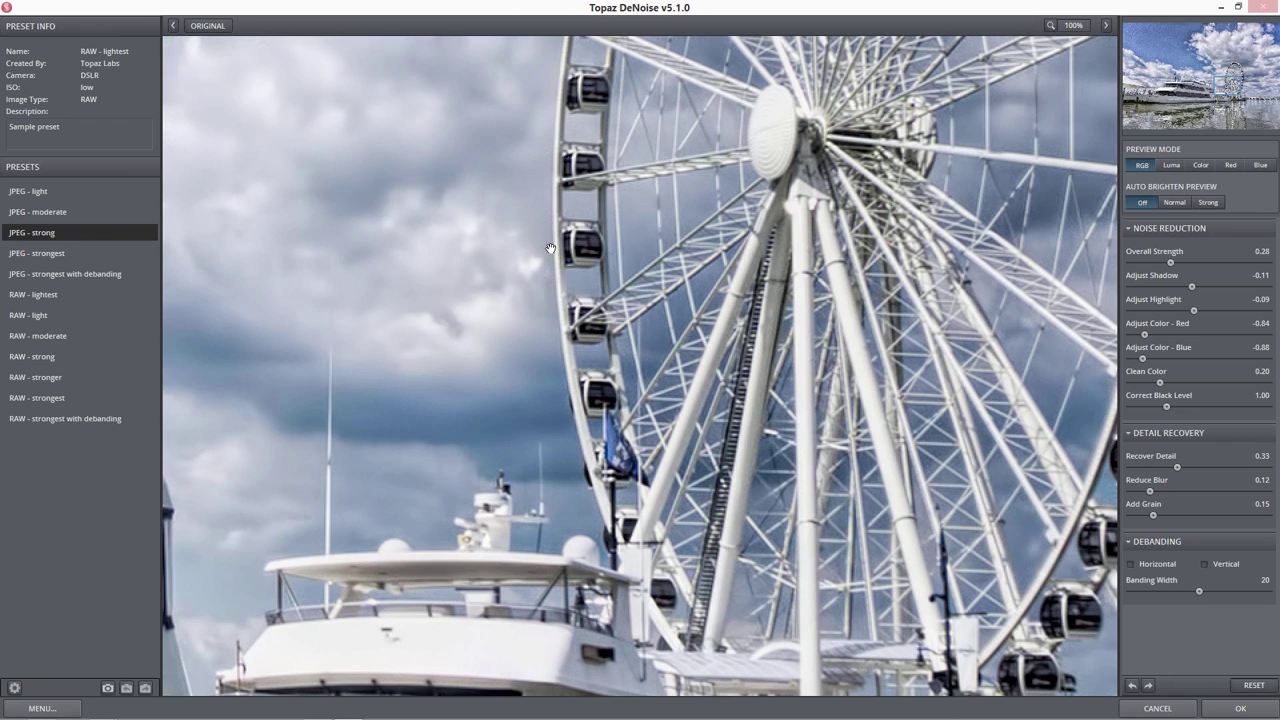
{"action": "left_click_drag", "start_coordinate": [550, 248], "coordinate": [499, 564]}
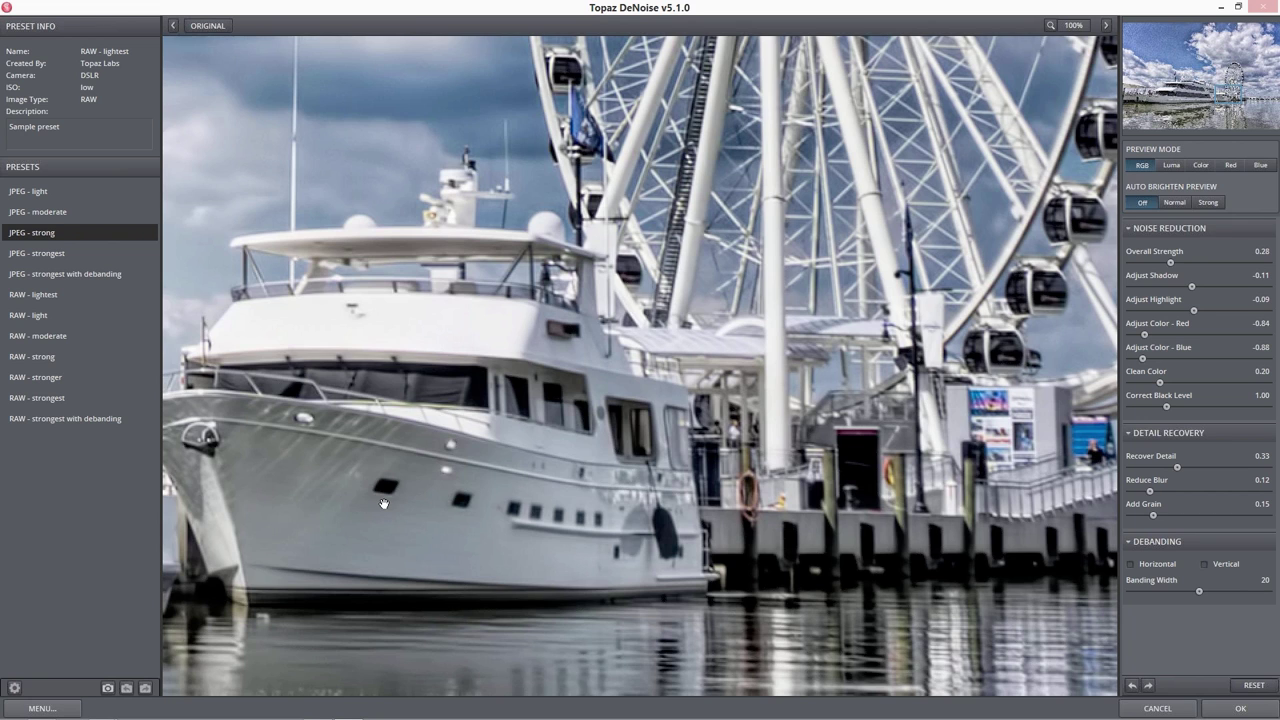
{"action": "left_click", "coordinate": [383, 503]}
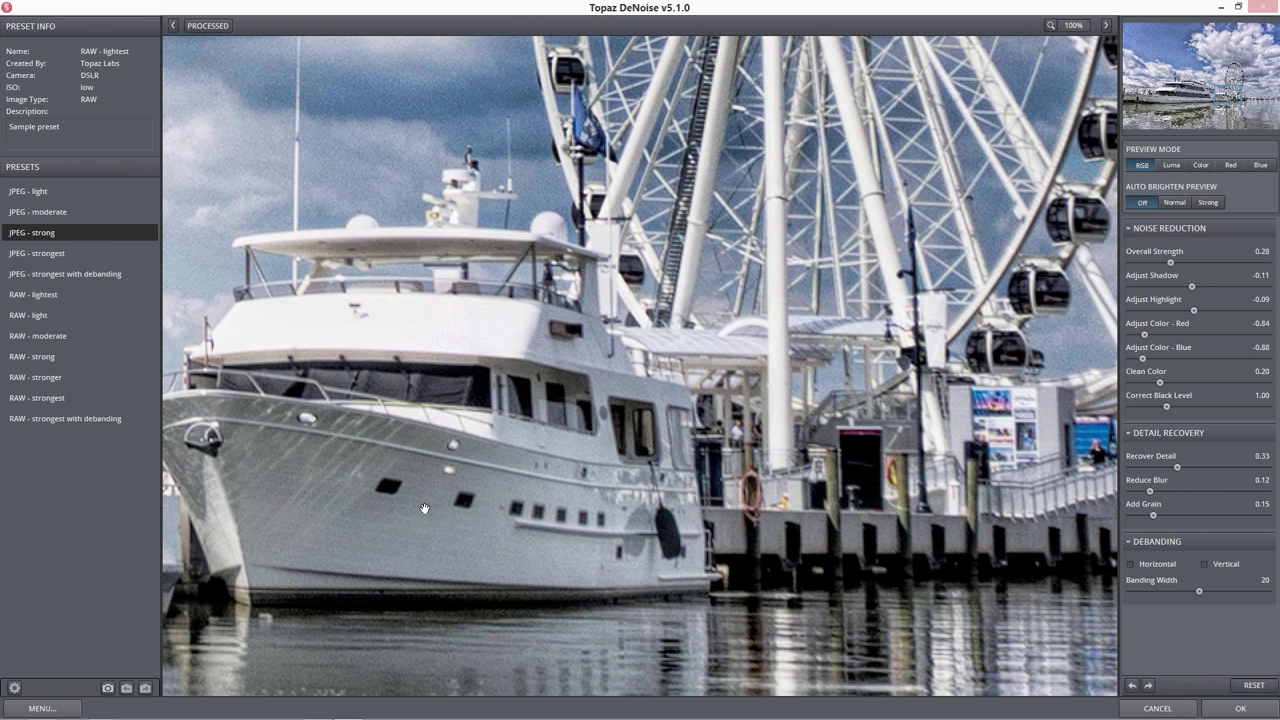
{"action": "left_click_drag", "start_coordinate": [424, 508], "coordinate": [442, 342]}
{"action": "left_click", "coordinate": [442, 342]}
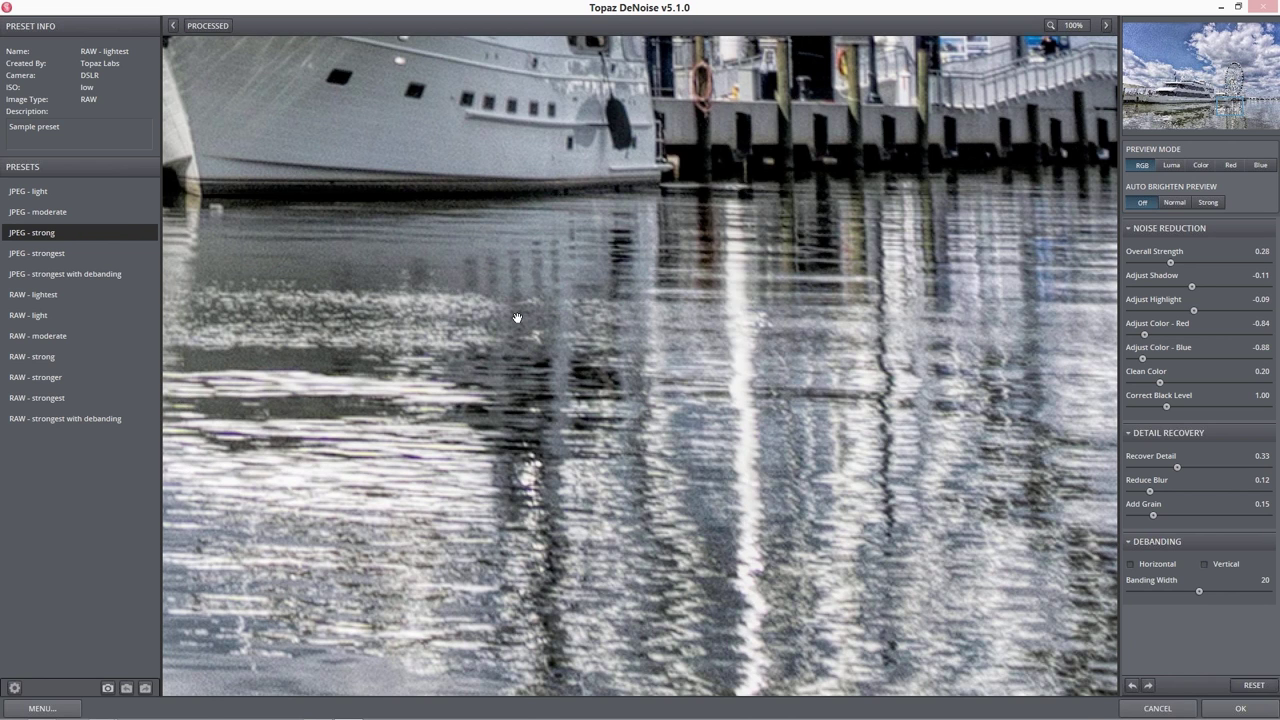
{"action": "left_click_drag", "start_coordinate": [517, 318], "coordinate": [212, 283]}
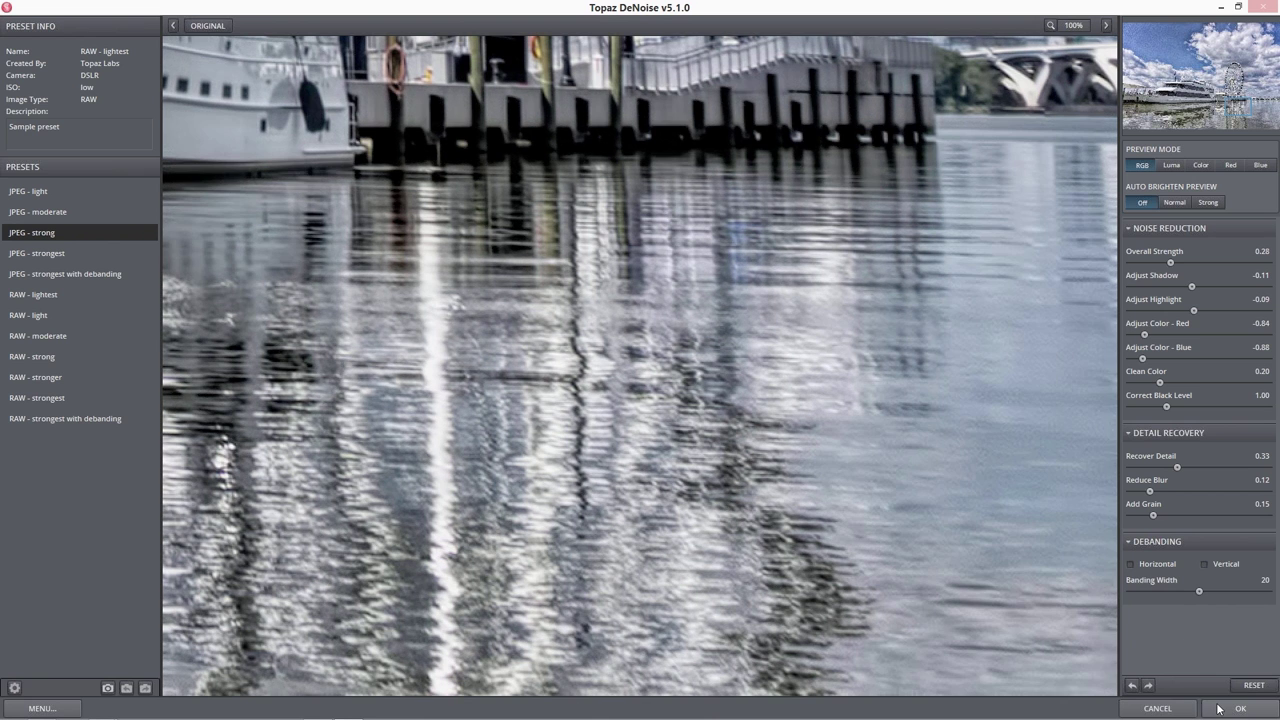
- Apply the DeNoise filter to the smart object and toggle Layer 1's visibility to compare the photo before and after
{"action": "left_click", "coordinate": [1020, 483]}
{"action": "key", "text": "Return"}
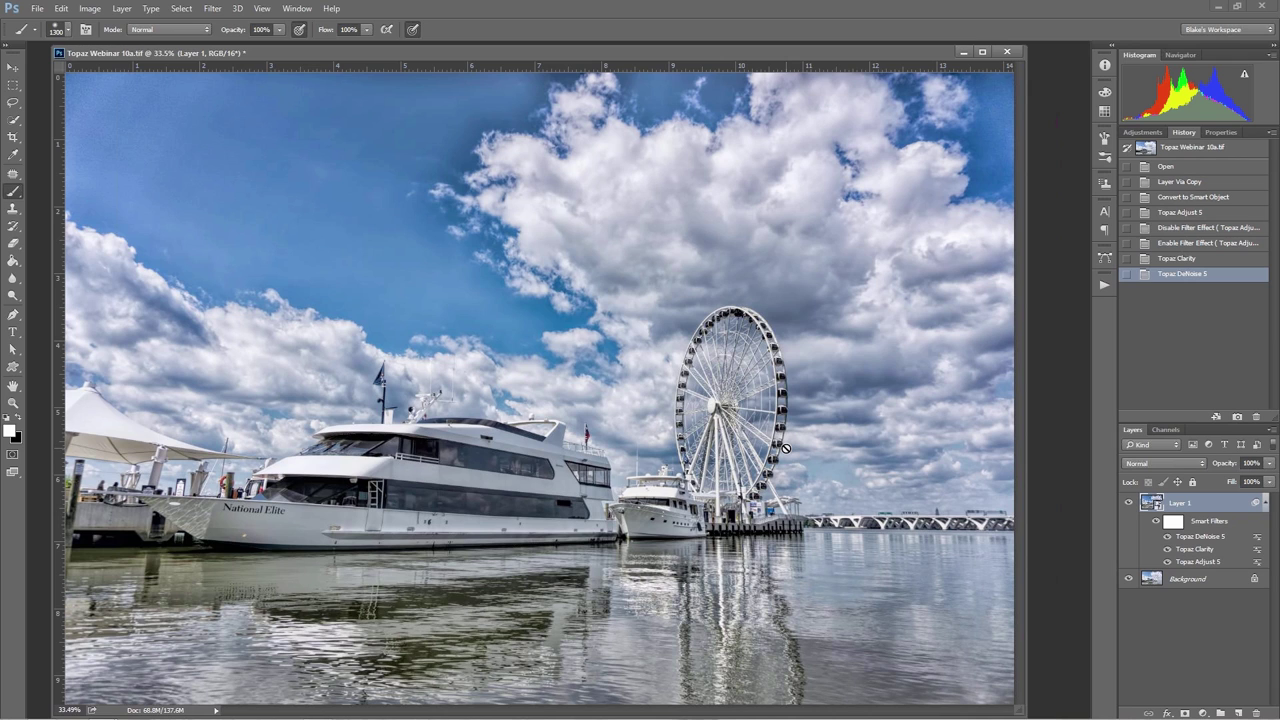
{"action": "left_click", "coordinate": [1129, 503]}
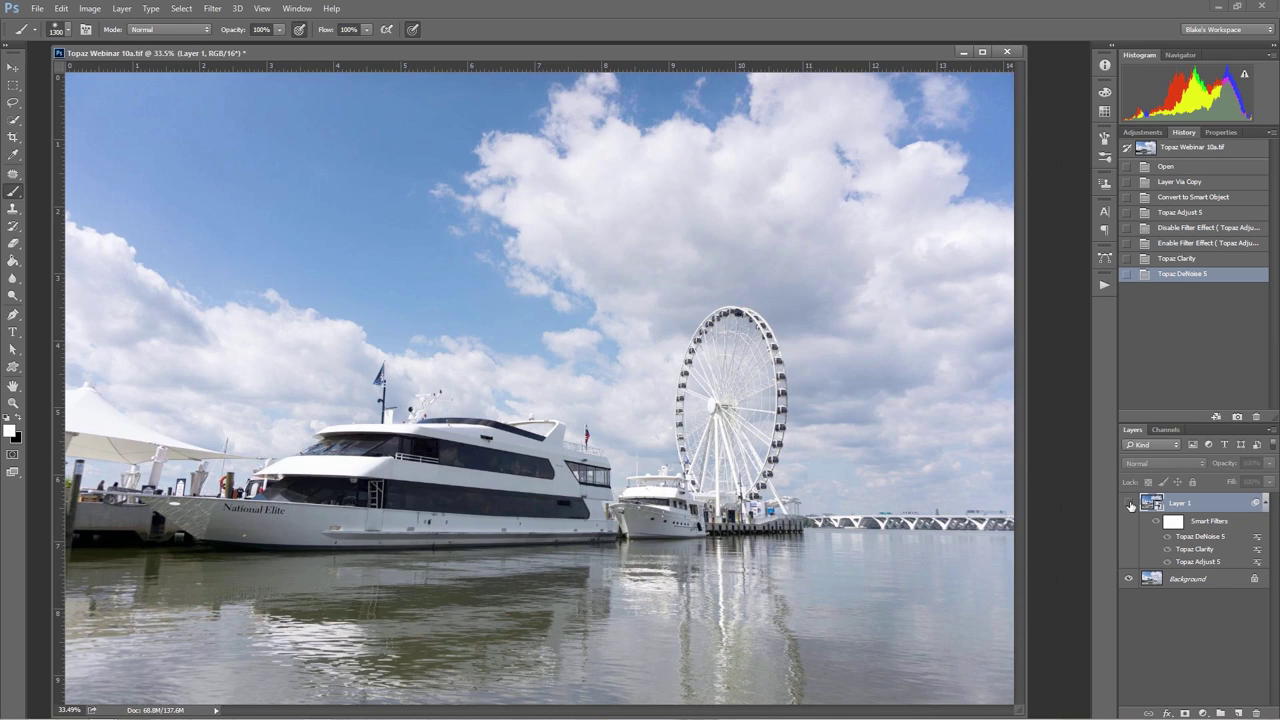
{"action": "left_click", "coordinate": [1129, 503]}
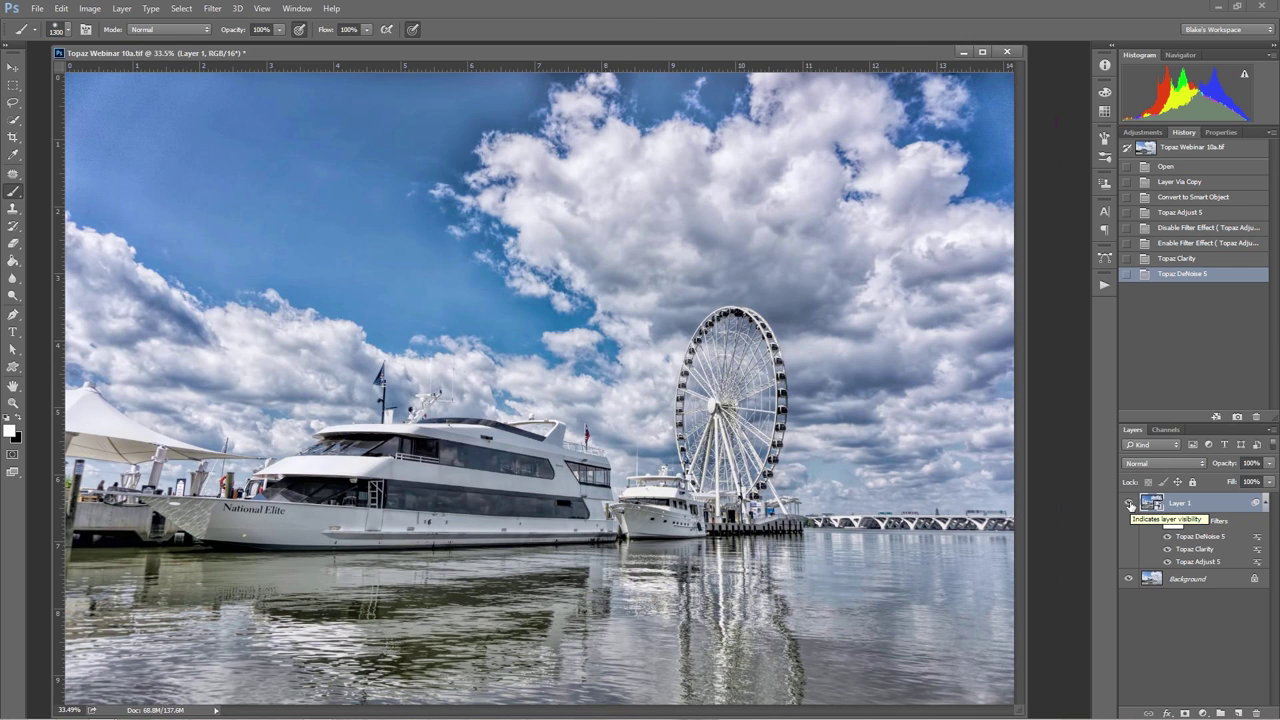
{"action": "left_click", "coordinate": [1129, 503]}
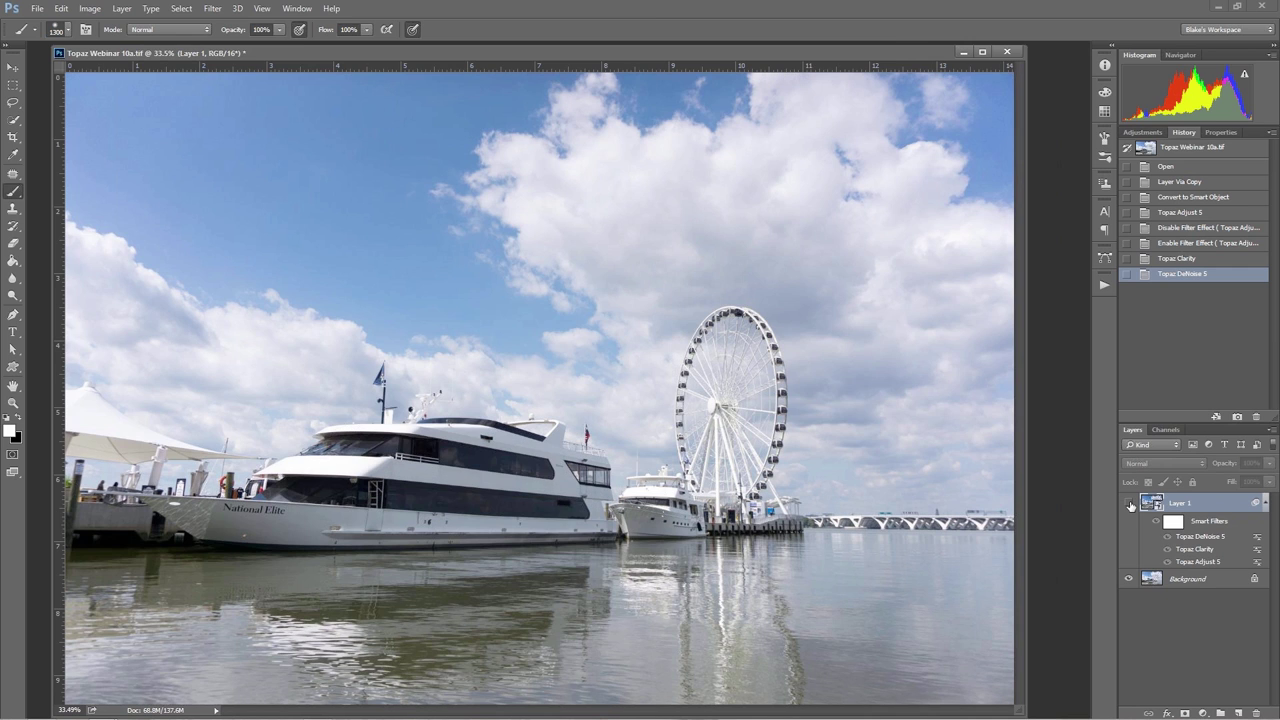
{"action": "left_click", "coordinate": [1129, 503]}
{"action": "left_click", "coordinate": [1129, 503]}
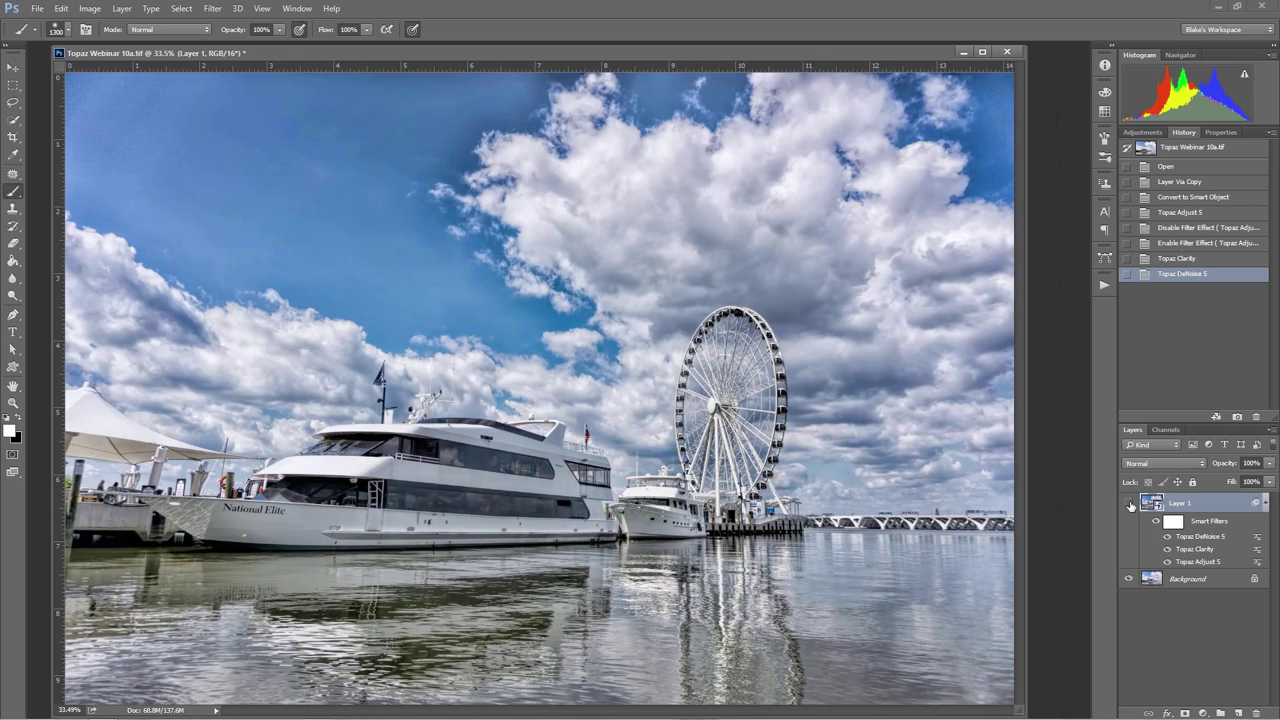
{"action": "left_click", "coordinate": [1129, 503]}
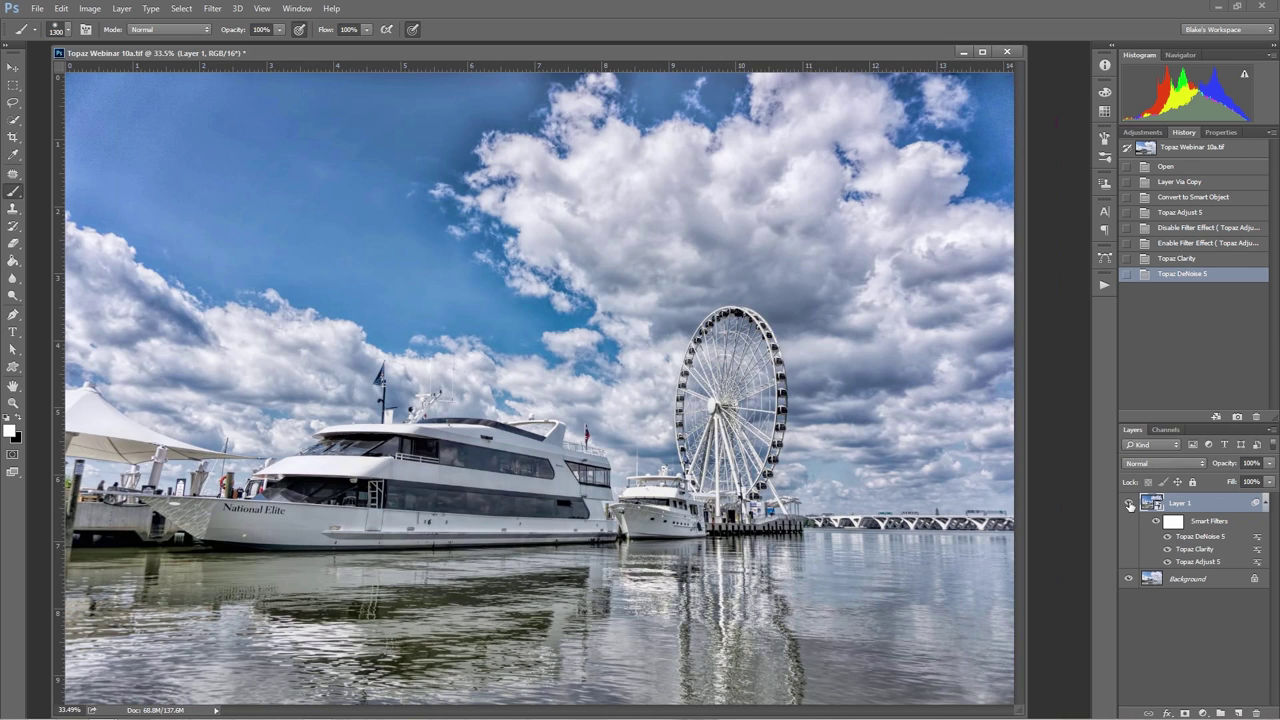
- Open Topaz Detail 3 on the smart object, reset all its settings, and view the preview at 100%
{"action": "left_click", "coordinate": [212, 9]}
{"action": "mouse_move", "coordinate": [224, 313]}
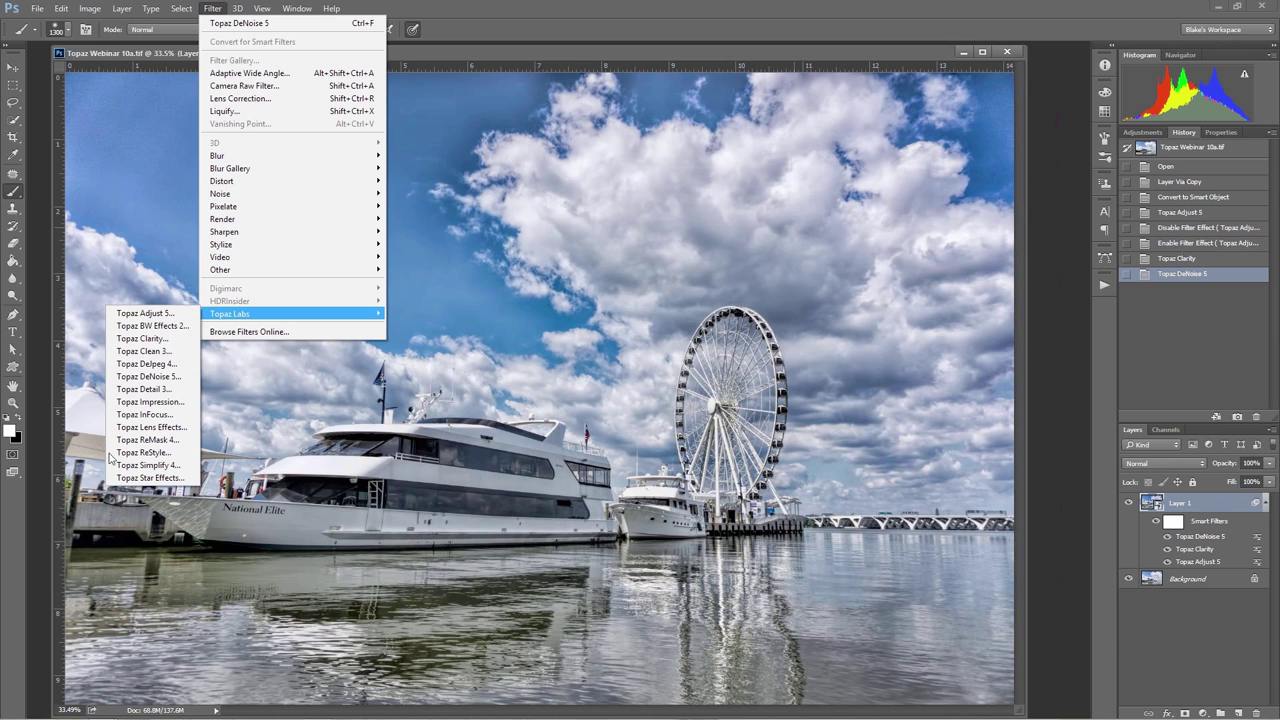
{"action": "left_click", "coordinate": [146, 390]}
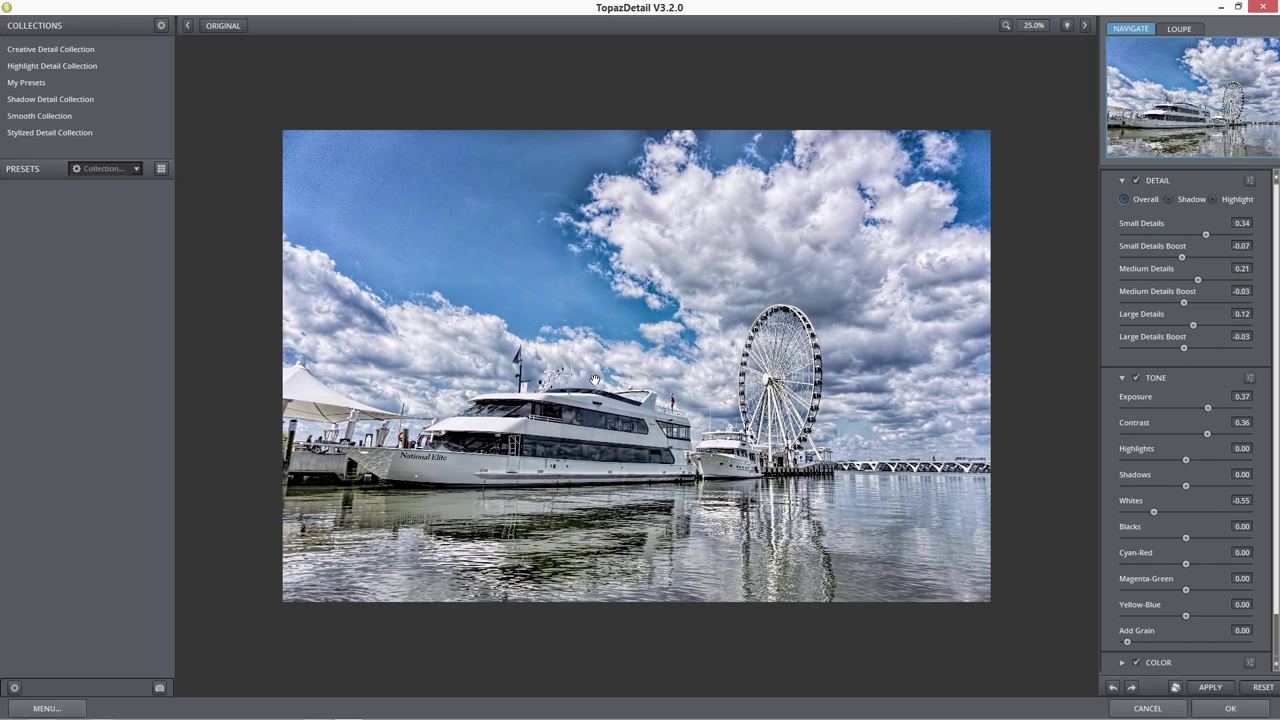
{"action": "left_click", "coordinate": [1263, 686]}
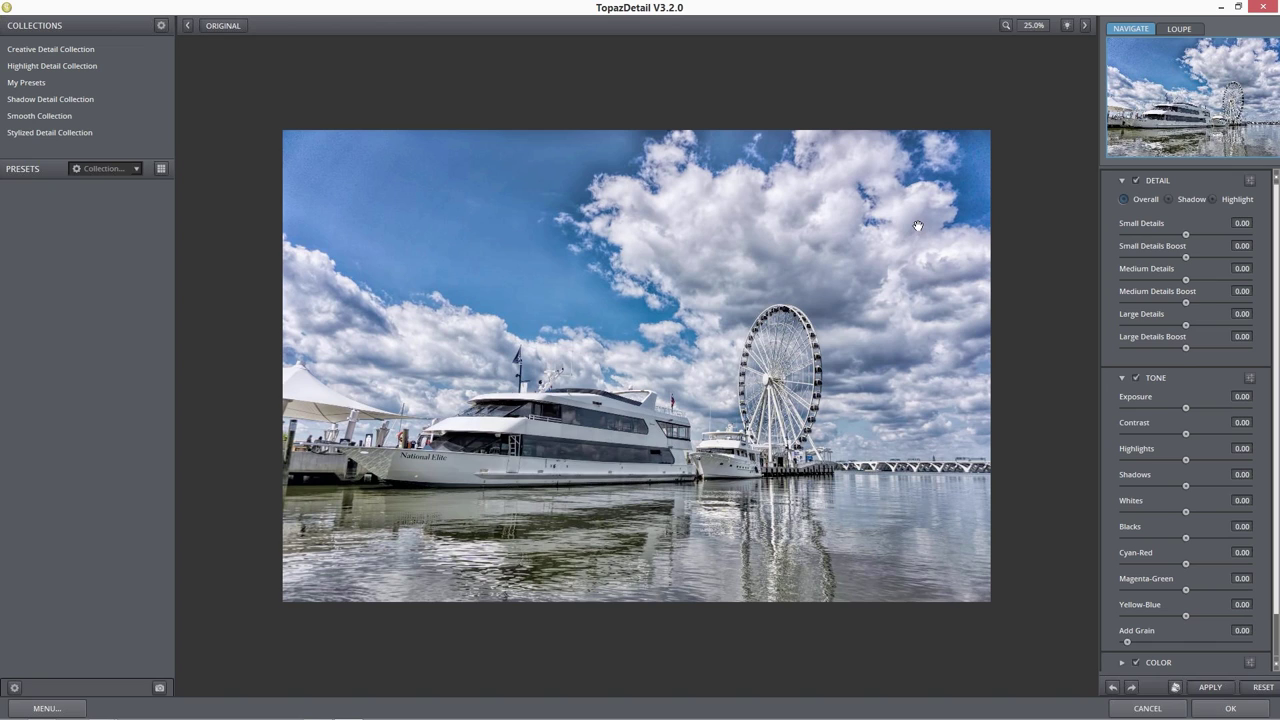
{"action": "left_click", "coordinate": [1036, 26]}
{"action": "left_click", "coordinate": [1035, 82]}
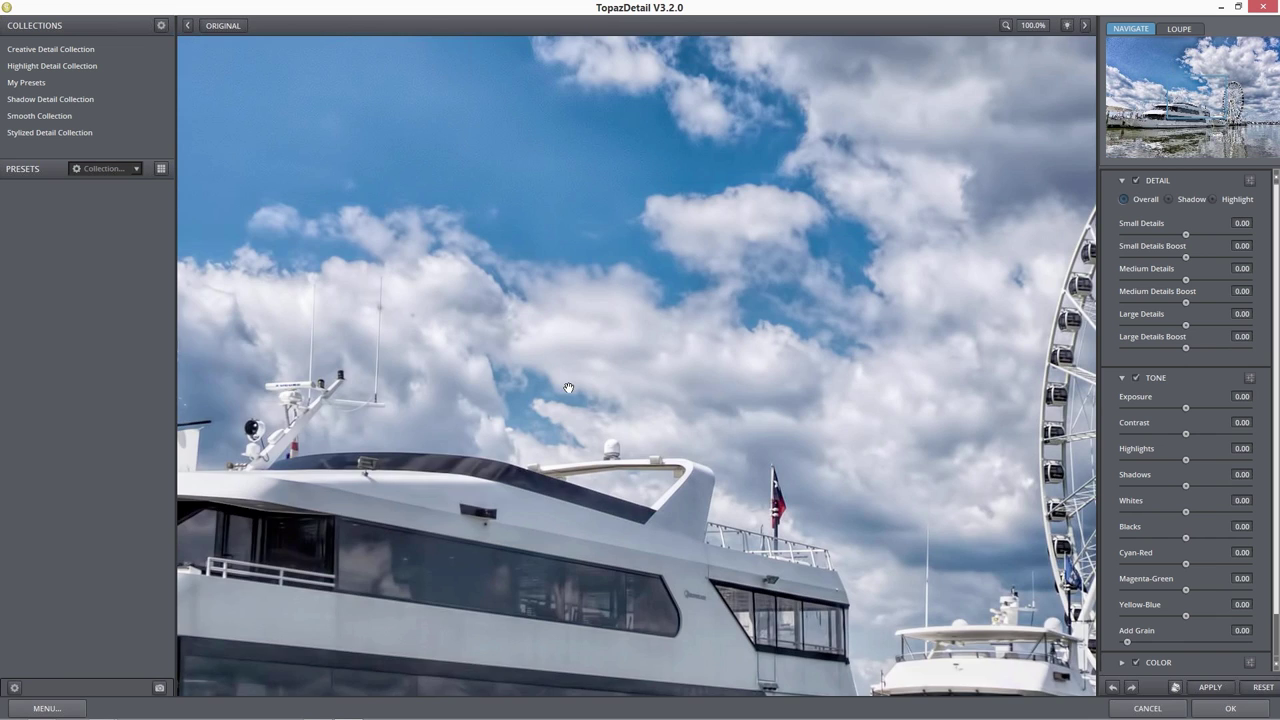
- Test overall Small Details at 0.52 and 1.00 around the Ferris wheel, settling on 0.28
{"action": "left_click_drag", "start_coordinate": [966, 246], "coordinate": [731, 236]}
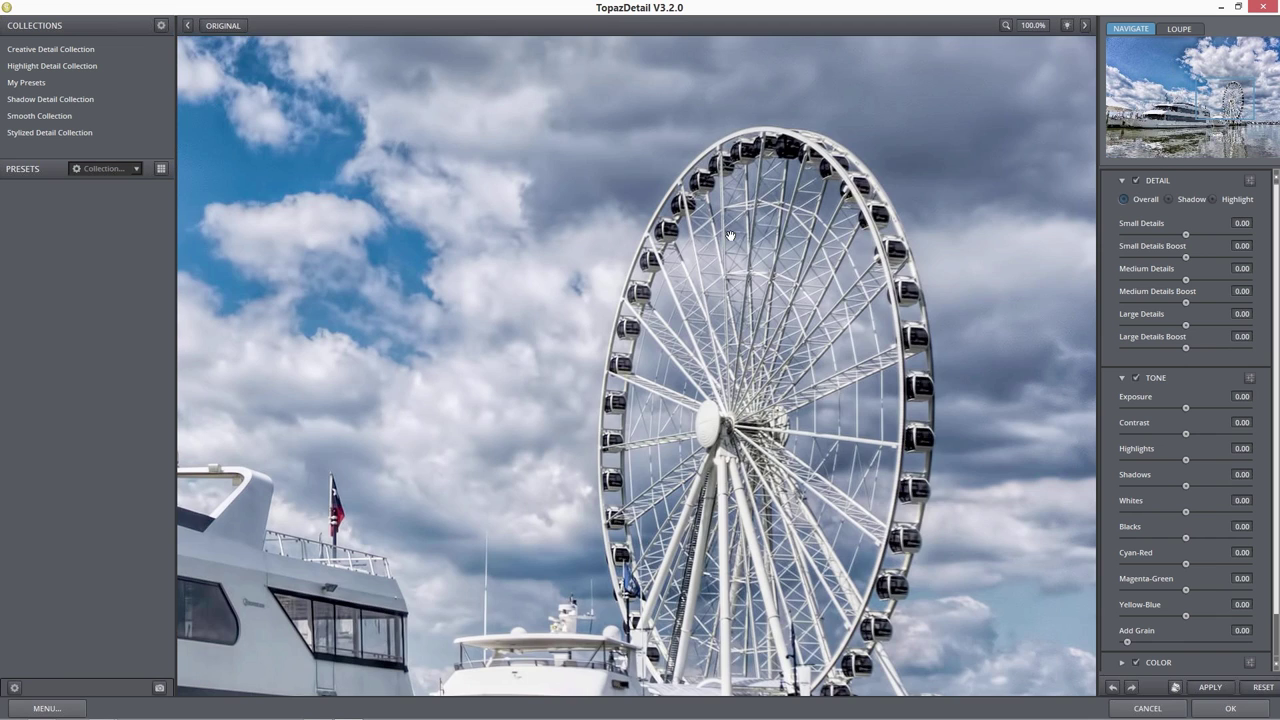
{"action": "left_click_drag", "start_coordinate": [770, 356], "coordinate": [737, 258]}
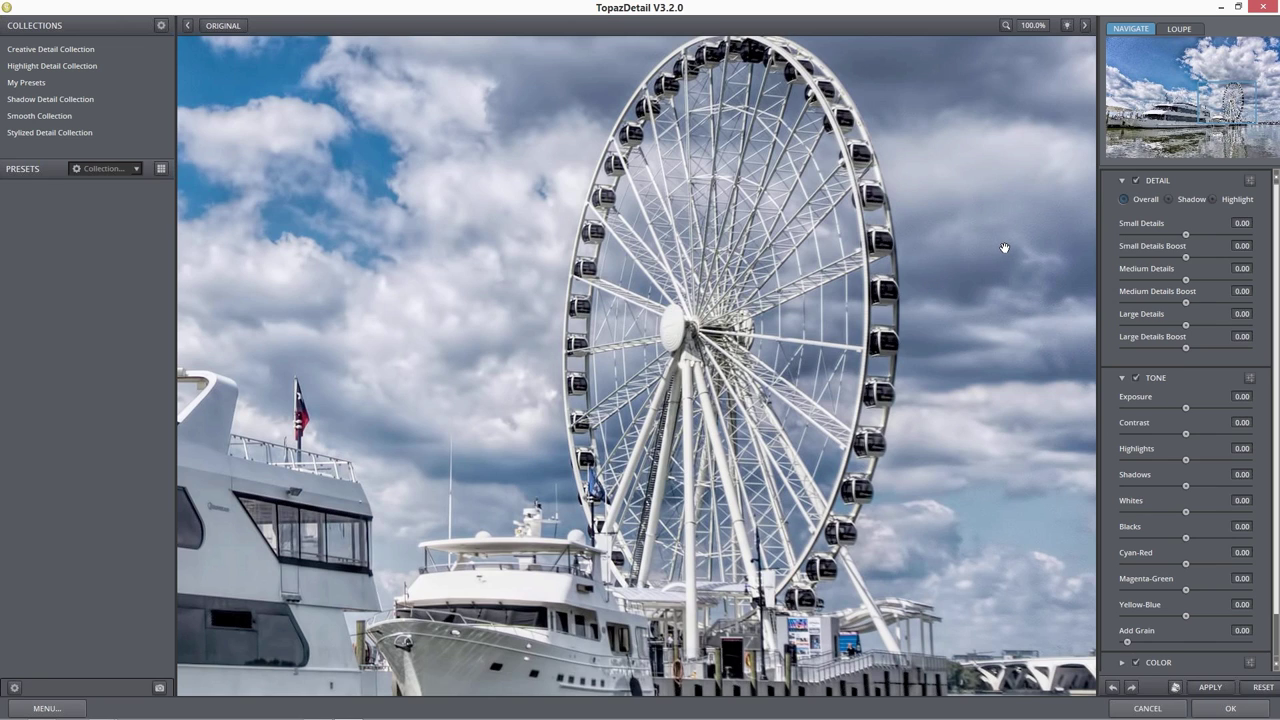
{"action": "left_click", "coordinate": [1198, 234]}
{"action": "left_click", "coordinate": [1206, 236]}
{"action": "left_click", "coordinate": [1216, 235]}
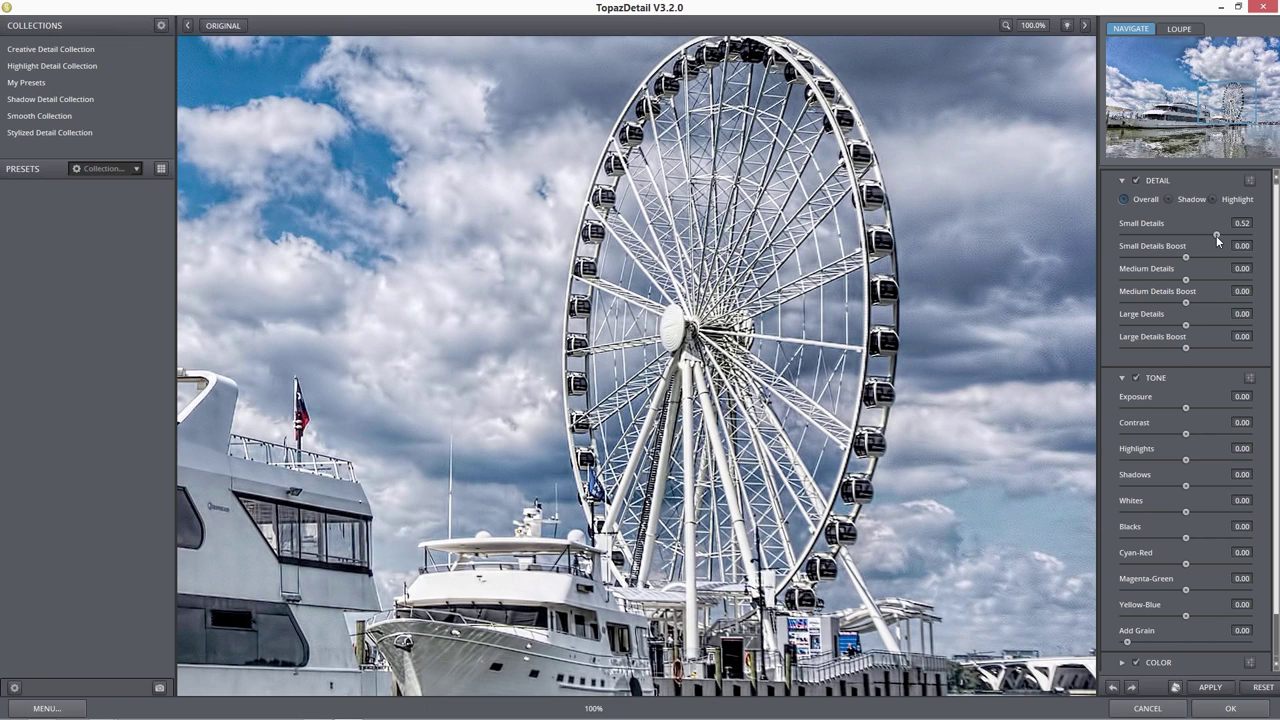
{"action": "left_click_drag", "start_coordinate": [1216, 235], "coordinate": [1247, 237]}
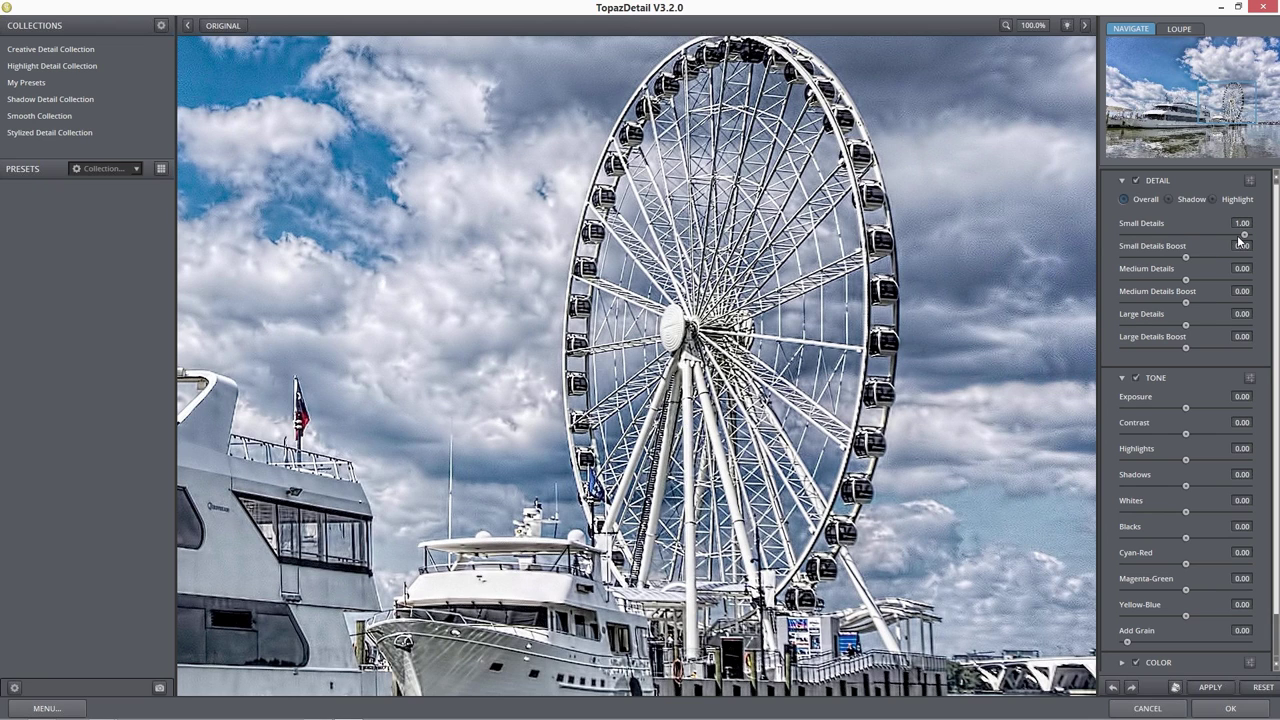
{"action": "left_click_drag", "start_coordinate": [1243, 235], "coordinate": [1202, 235]}
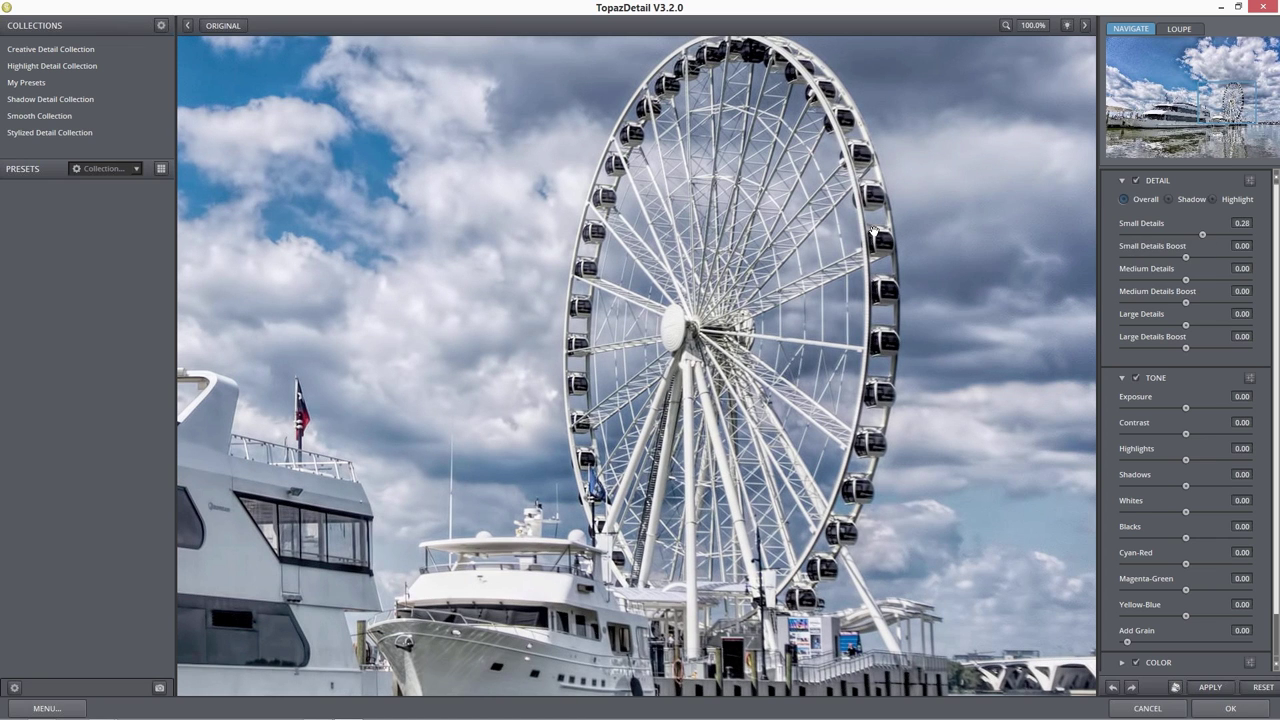
- Compare the processed preview with the original at 300% around the Ferris wheel's hub, spokes and cabins
{"action": "left_click", "coordinate": [1033, 27]}
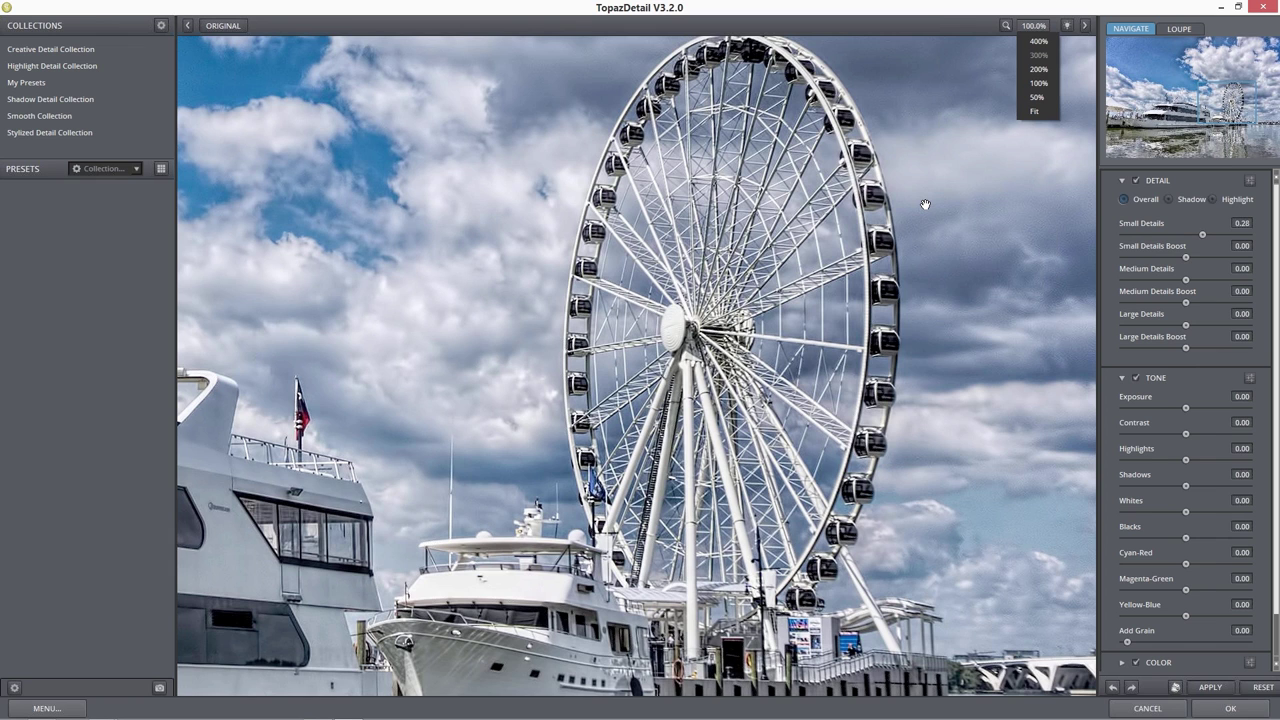
{"action": "left_click", "coordinate": [1039, 55]}
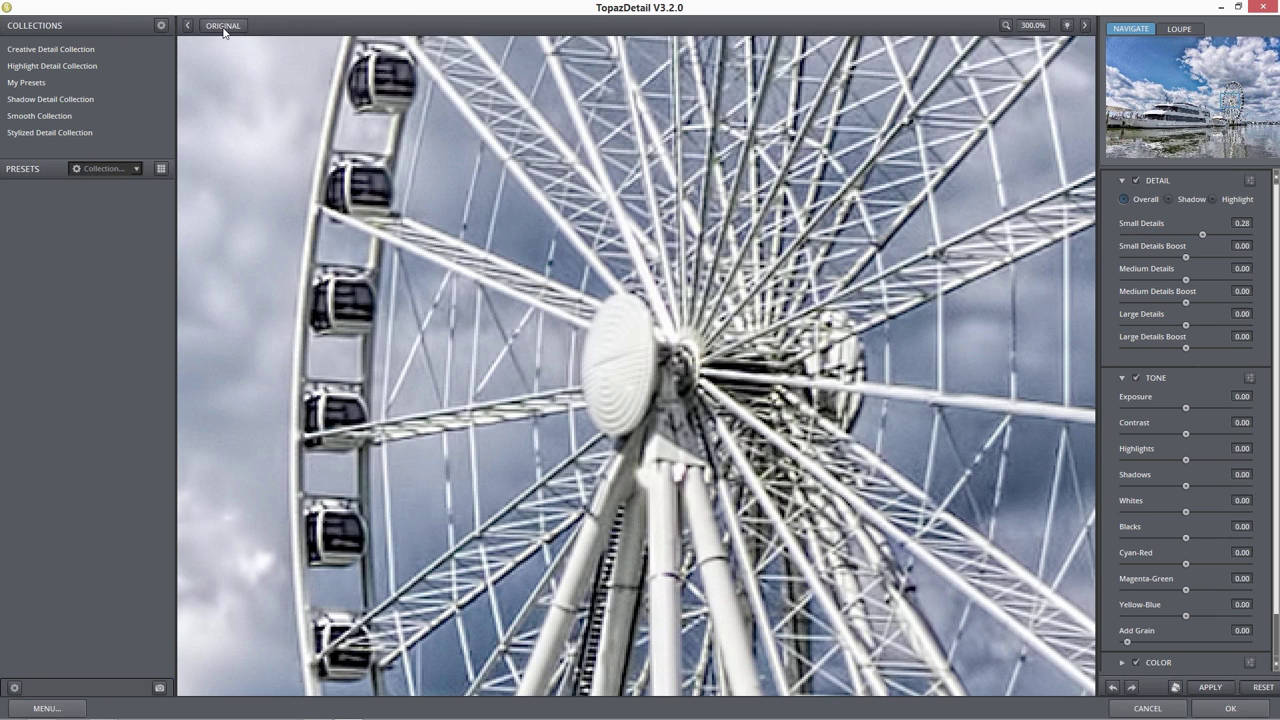
{"action": "left_click", "coordinate": [224, 27]}
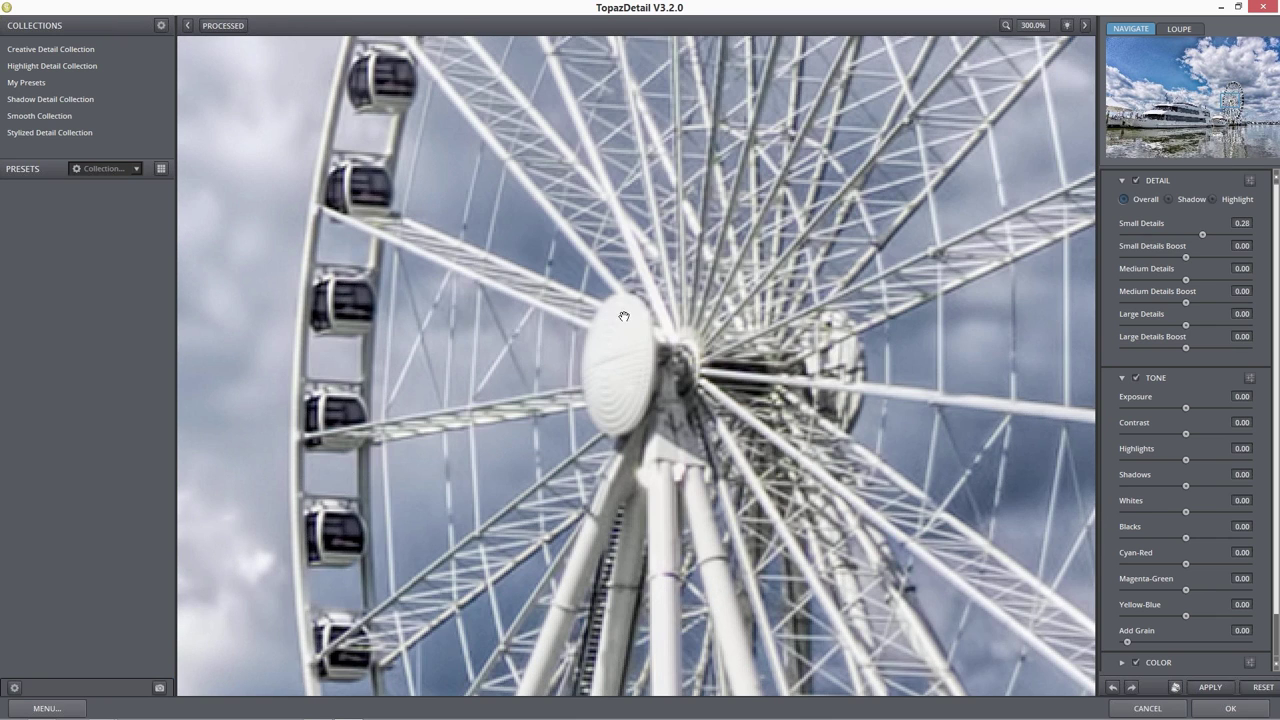
{"action": "left_click", "coordinate": [221, 26]}
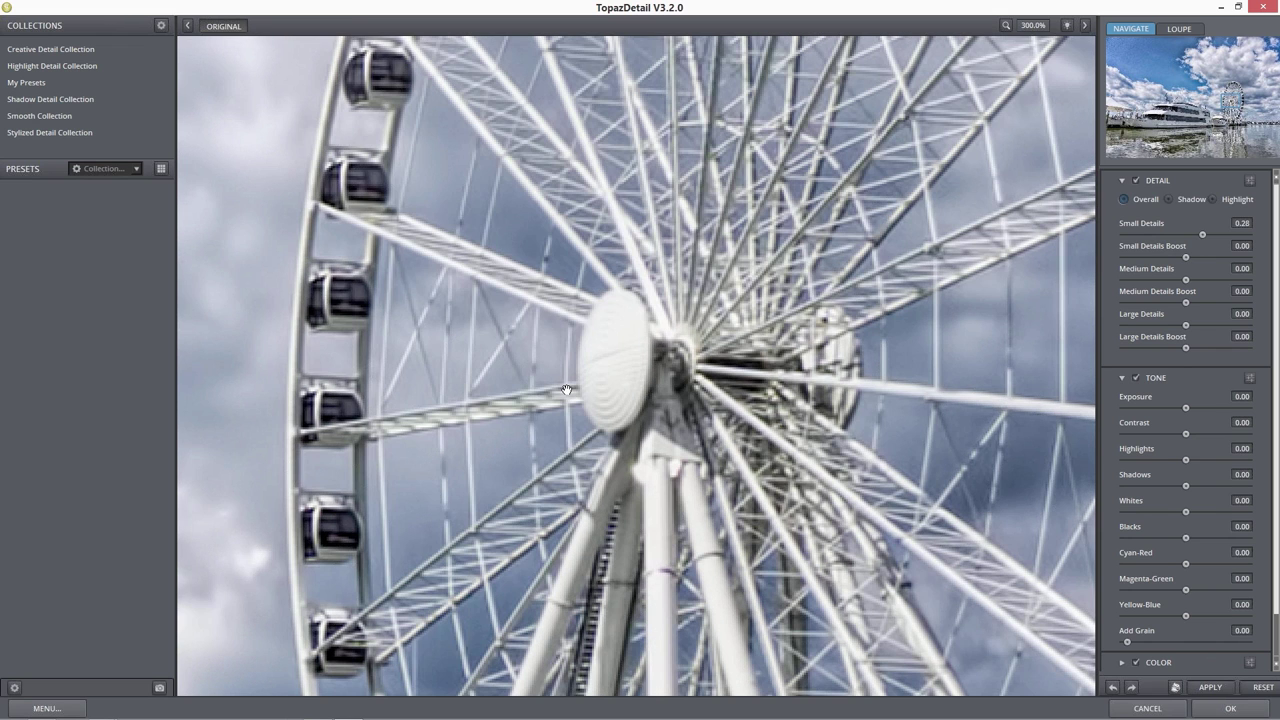
{"action": "left_click_drag", "start_coordinate": [566, 390], "coordinate": [786, 428]}
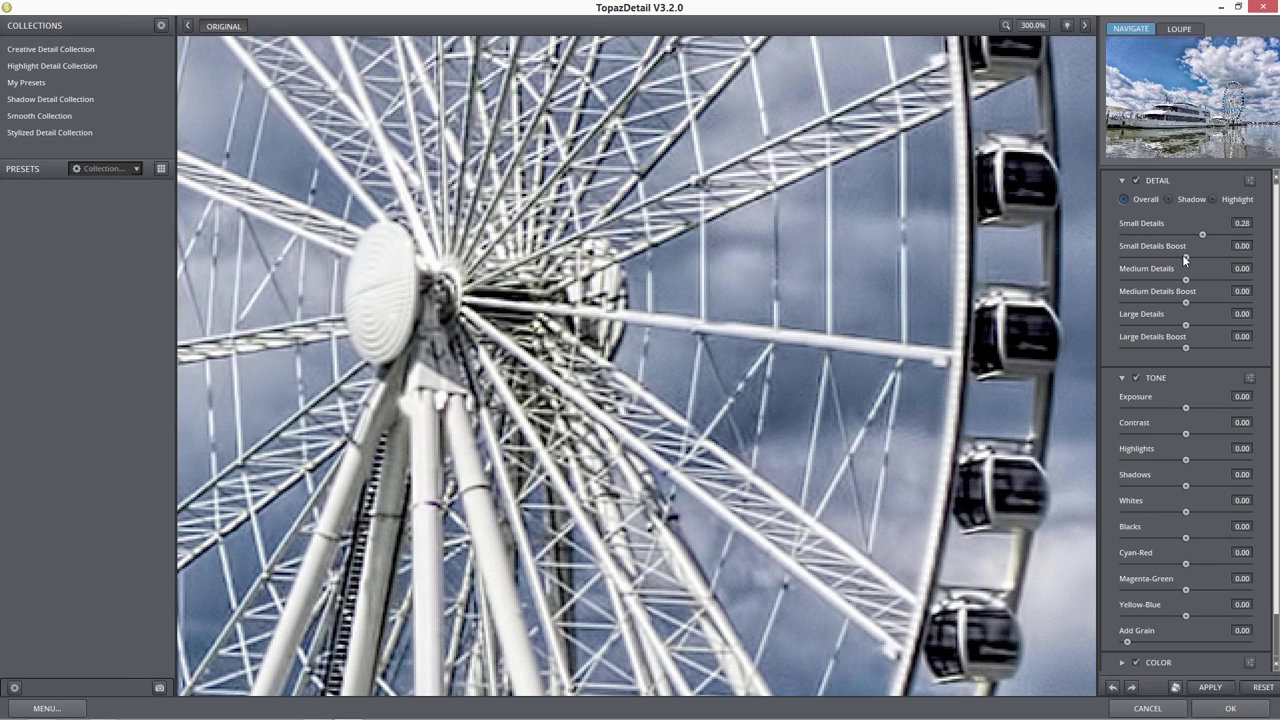
- Try overall Small Details Boost at 0.45, check it at 100%, and lower it to -0.08
{"action": "left_click_drag", "start_coordinate": [1185, 259], "coordinate": [1183, 259]}
{"action": "left_click_drag", "start_coordinate": [1189, 259], "coordinate": [1212, 259]}
{"action": "left_click", "coordinate": [1033, 25]}
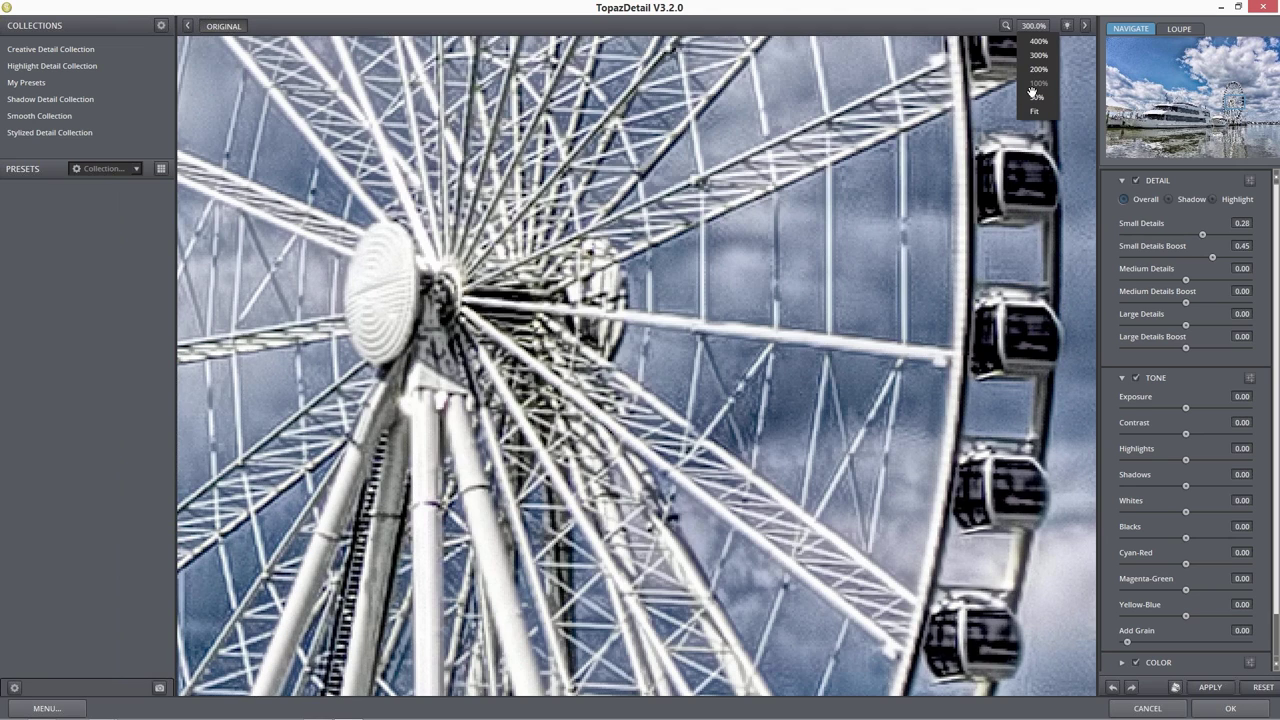
{"action": "left_click", "coordinate": [1036, 84]}
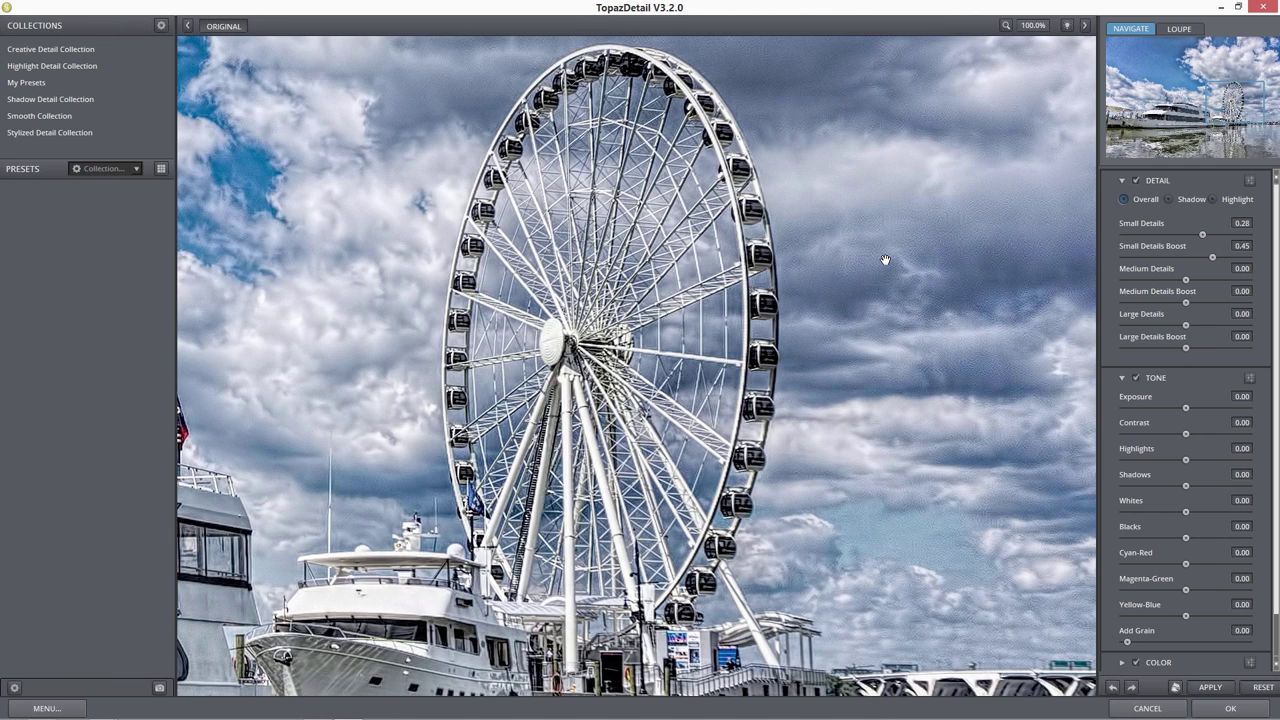
{"action": "left_click_drag", "start_coordinate": [1212, 257], "coordinate": [1185, 262]}
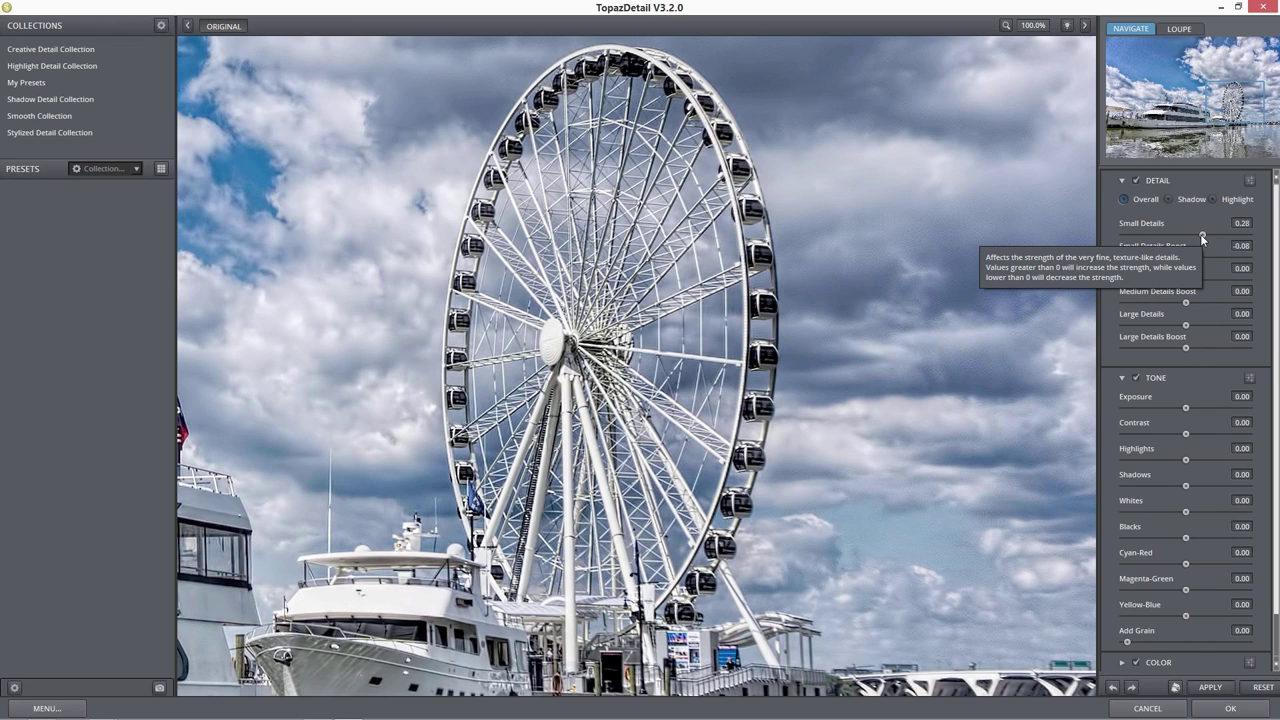
- Reduce overall Small Details to 0.24 and set Medium Details to 0.13 after testing 0.54
{"action": "left_click_drag", "start_coordinate": [1202, 236], "coordinate": [1196, 279]}
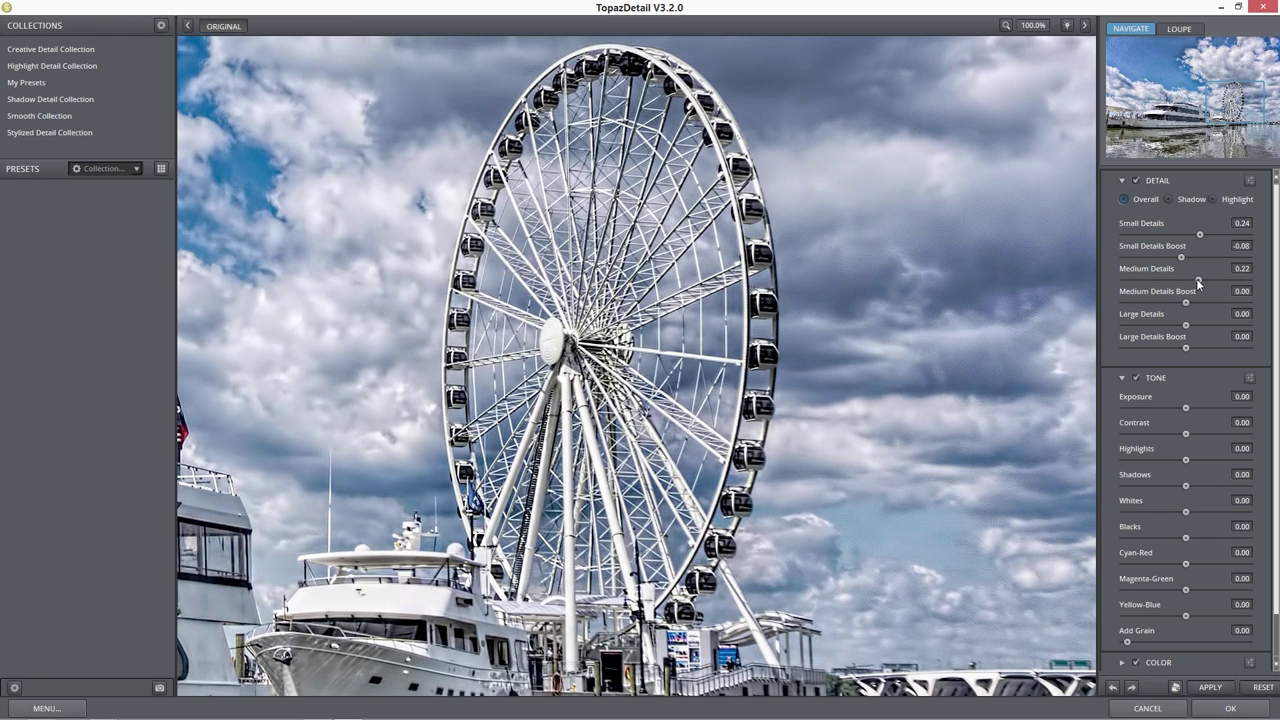
{"action": "left_click", "coordinate": [1206, 279]}
{"action": "left_click_drag", "start_coordinate": [1206, 279], "coordinate": [1194, 288]}
{"action": "left_click_drag", "start_coordinate": [1192, 280], "coordinate": [1197, 281]}
{"action": "left_click", "coordinate": [1220, 281]}
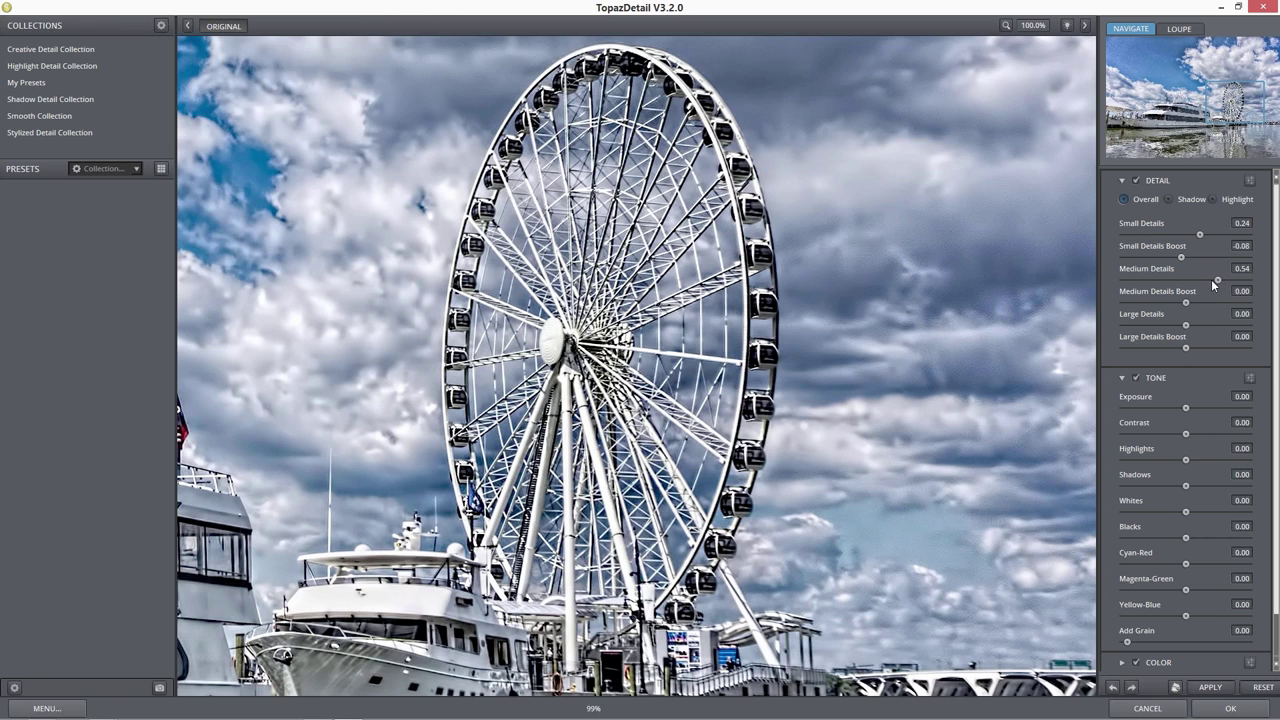
{"action": "left_click_drag", "start_coordinate": [1217, 278], "coordinate": [1197, 278]}
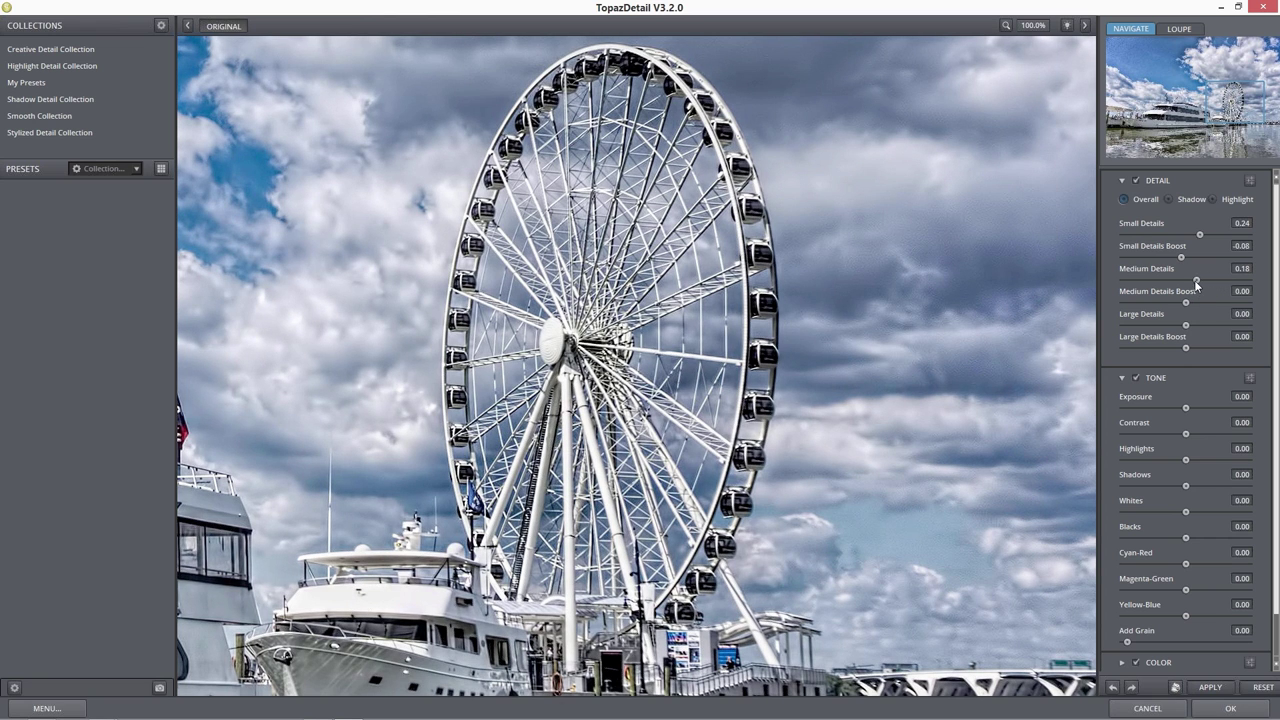
{"action": "left_click_drag", "start_coordinate": [1193, 290], "coordinate": [1189, 288]}
- Set overall Medium Details Boost to -0.16 after comparing -0.12 and -1.00 on the clouds and Ferris wheel
{"action": "left_click_drag", "start_coordinate": [1186, 302], "coordinate": [1178, 302]}
{"action": "left_click_drag", "start_coordinate": [848, 472], "coordinate": [846, 315]}
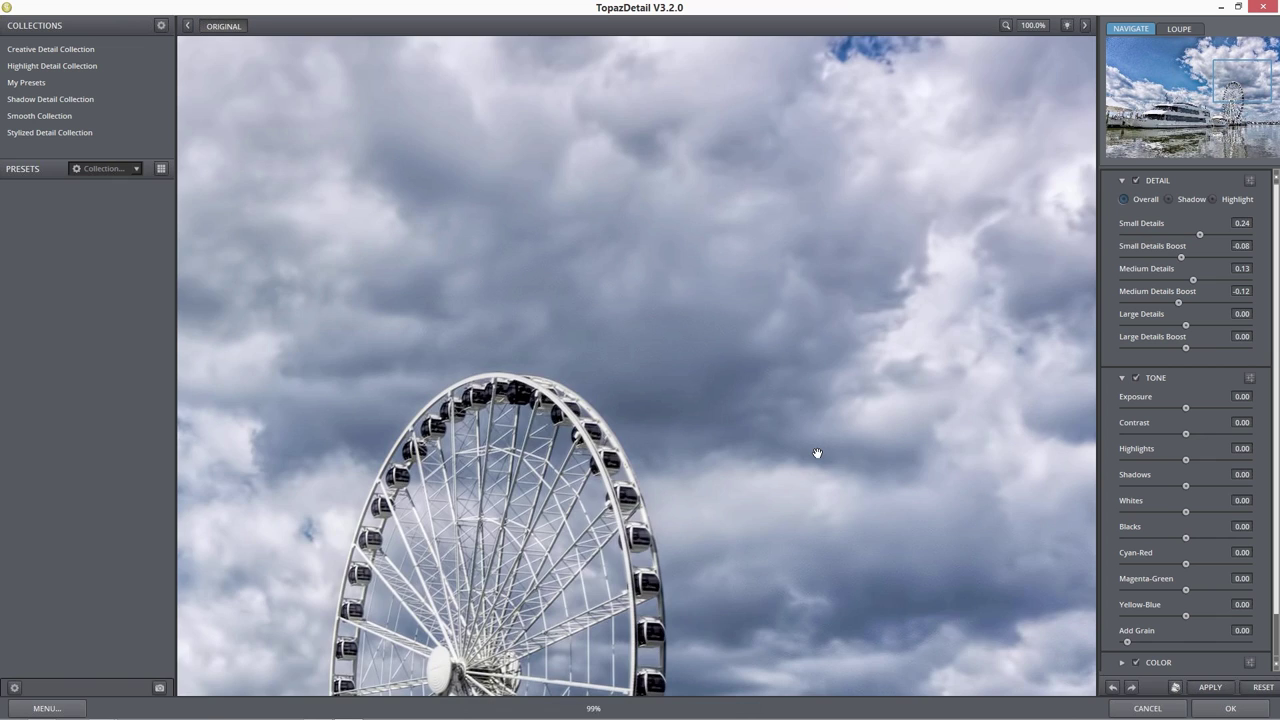
{"action": "left_click_drag", "start_coordinate": [817, 451], "coordinate": [811, 133]}
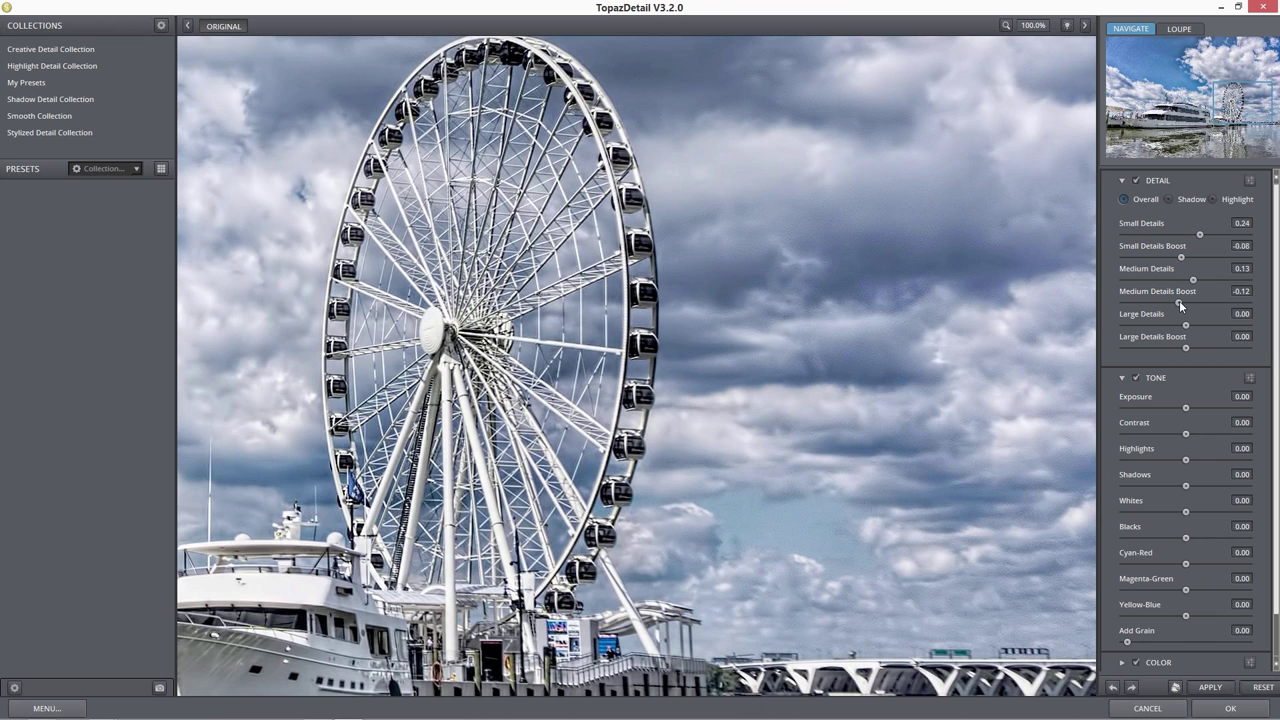
{"action": "left_click", "coordinate": [1133, 300]}
{"action": "left_click", "coordinate": [1127, 302]}
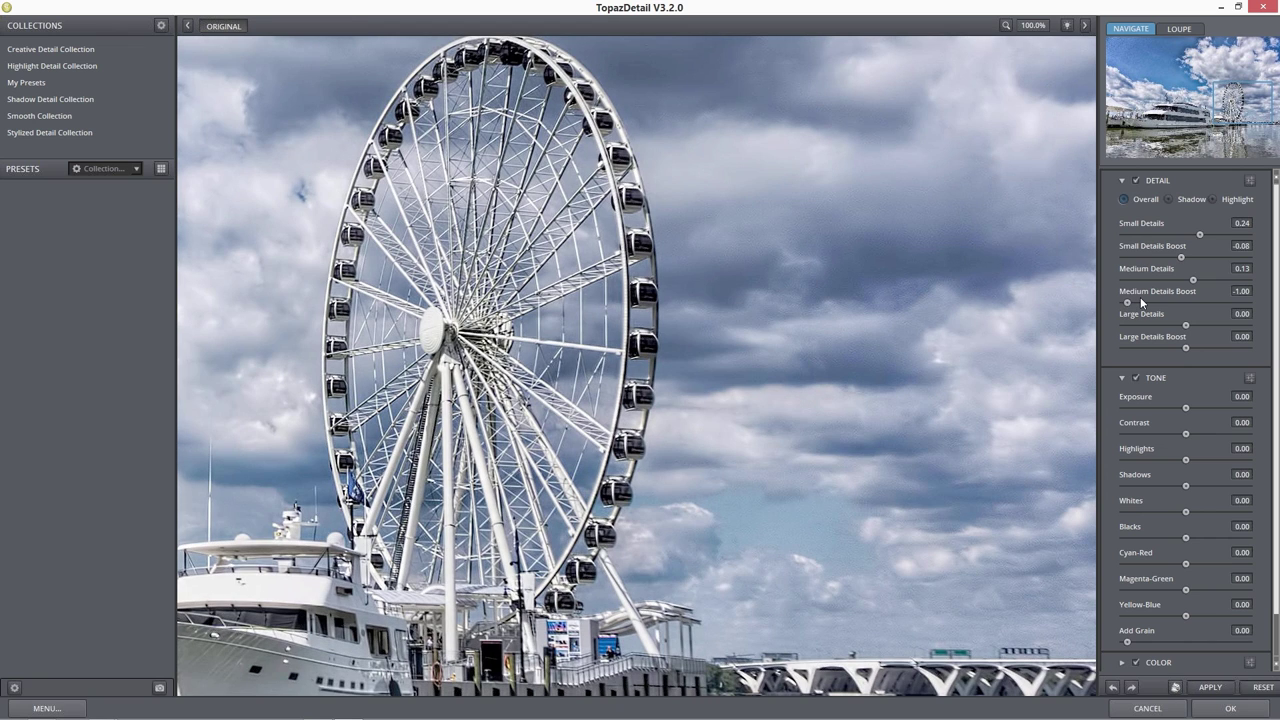
{"action": "double_click", "coordinate": [1140, 297]}
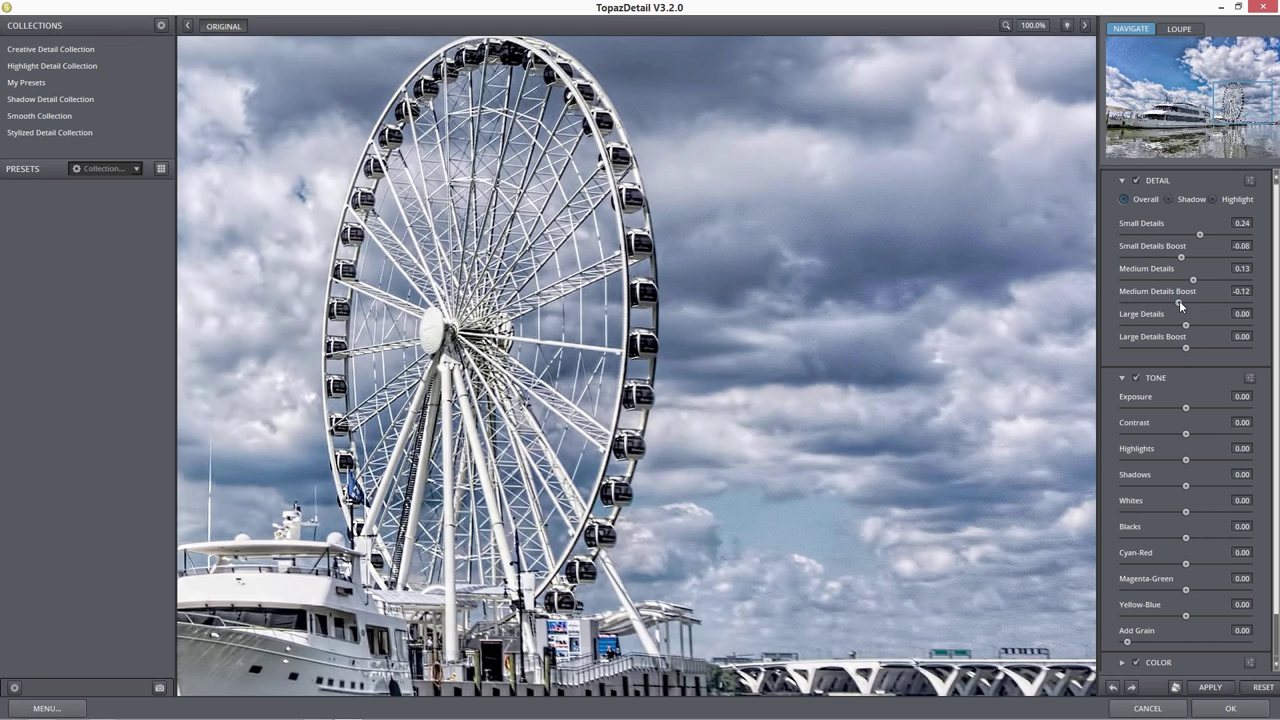
{"action": "left_click", "coordinate": [1125, 303]}
{"action": "left_click_drag", "start_coordinate": [1126, 303], "coordinate": [1176, 302]}
- Try overall Small Details at 1.00 with Small Details Boost at -1.00, checking the whole photo and the 100% view
{"action": "left_click_drag", "start_coordinate": [1189, 259], "coordinate": [1244, 234]}
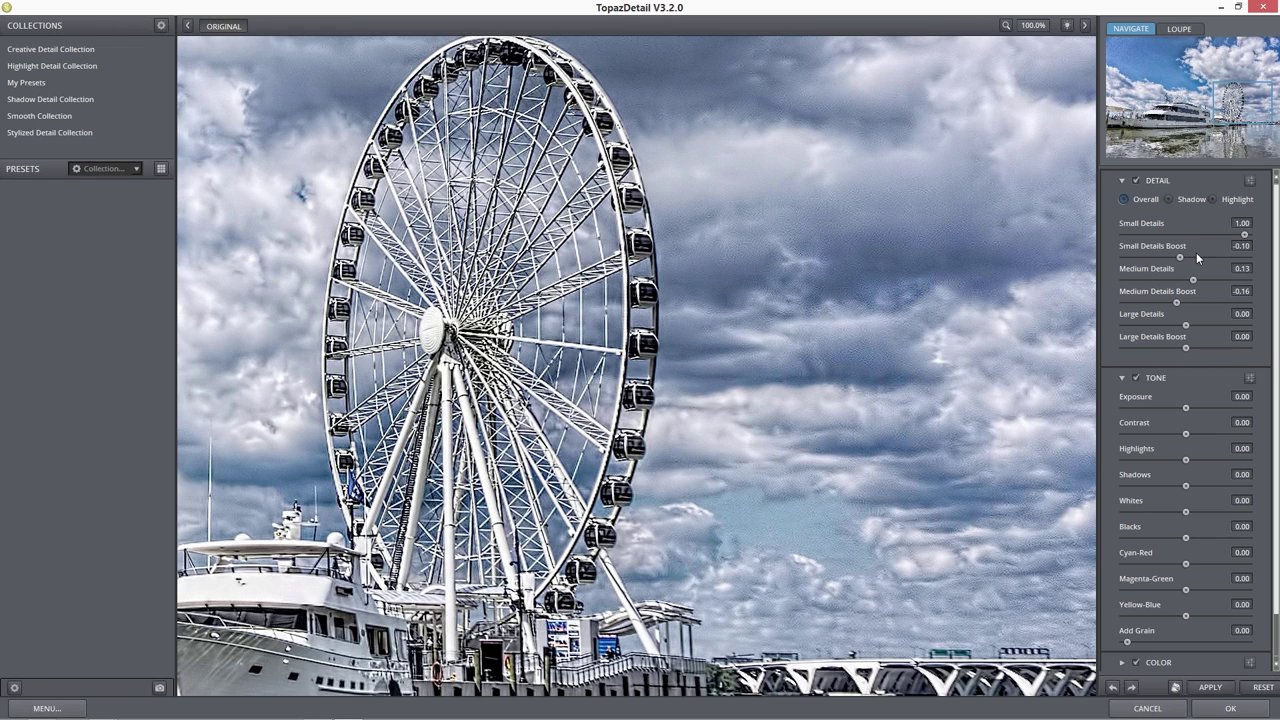
{"action": "left_click_drag", "start_coordinate": [1180, 257], "coordinate": [1122, 257]}
{"action": "left_click", "coordinate": [1033, 25]}
{"action": "left_click", "coordinate": [1031, 112]}
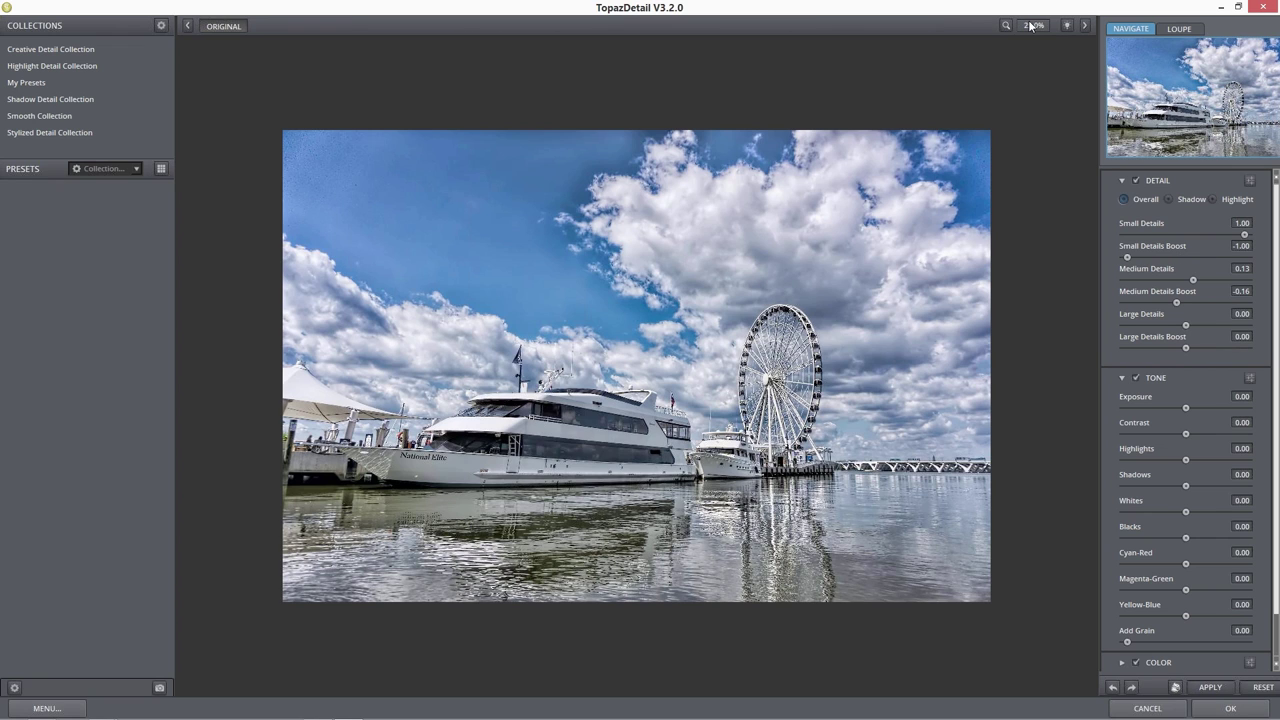
{"action": "left_click", "coordinate": [1033, 25]}
{"action": "left_click", "coordinate": [1038, 85]}
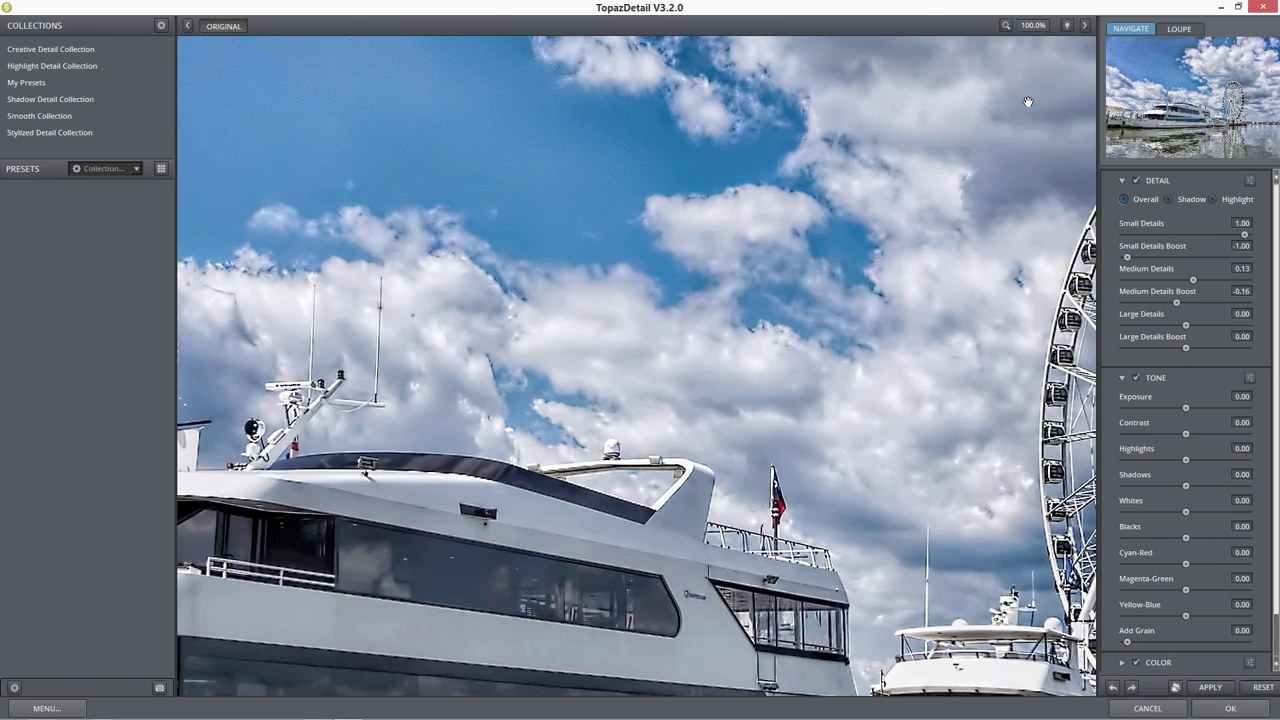
- Set overall Small Details to 0.17 and Small Details Boost to -0.12, checking the Ferris wheel and clouds
{"action": "left_click_drag", "start_coordinate": [1027, 101], "coordinate": [660, 96]}
{"action": "left_click_drag", "start_coordinate": [1219, 232], "coordinate": [1201, 233]}
{"action": "left_click_drag", "start_coordinate": [1127, 257], "coordinate": [1195, 234]}
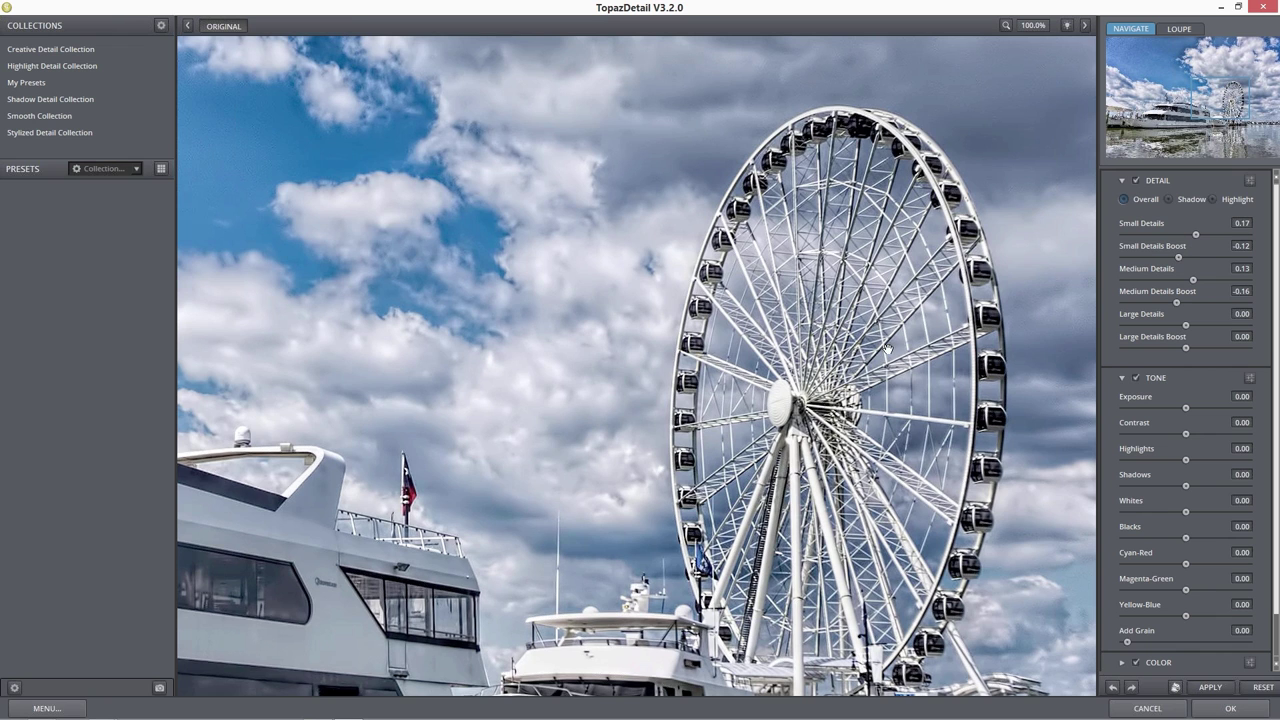
{"action": "left_click_drag", "start_coordinate": [771, 401], "coordinate": [651, 461]}
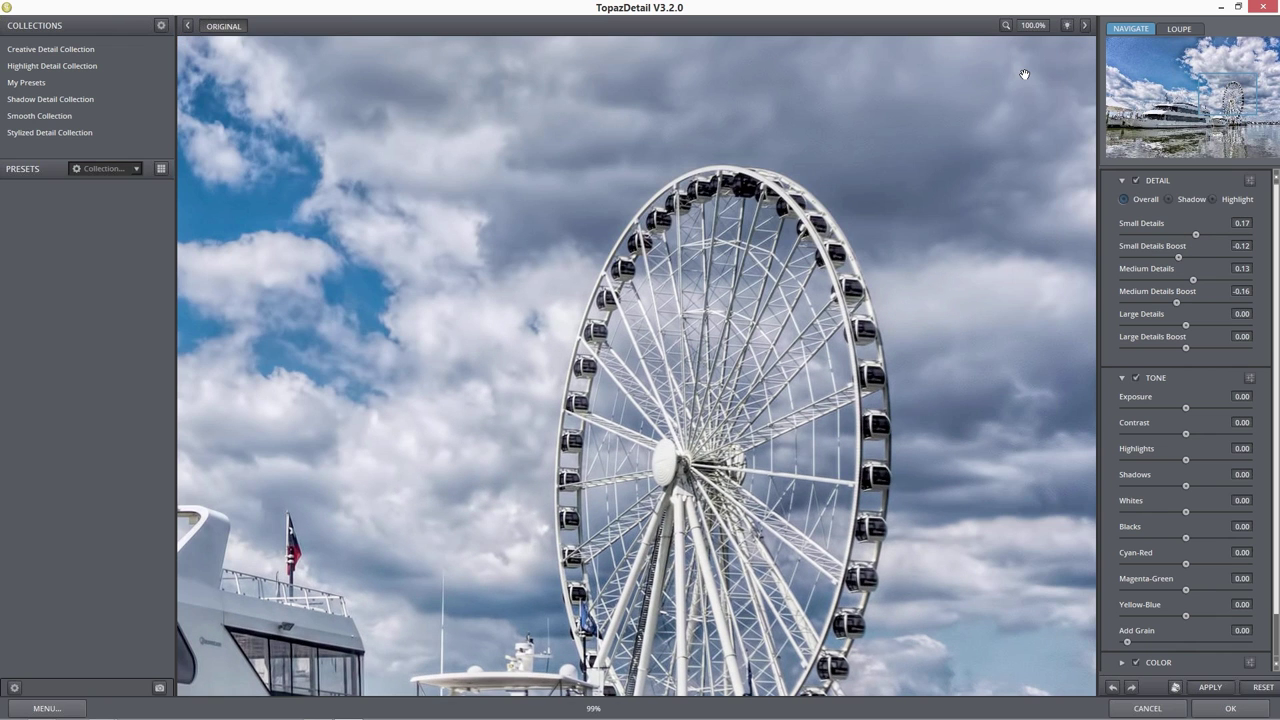
- Set overall Large Details to 0.13 after testing 0.72, and Large Details Boost to -0.07, judging them at 50% view
{"action": "scroll", "coordinate": [947, 178], "scroll_direction": "down", "scroll_amount": 2}
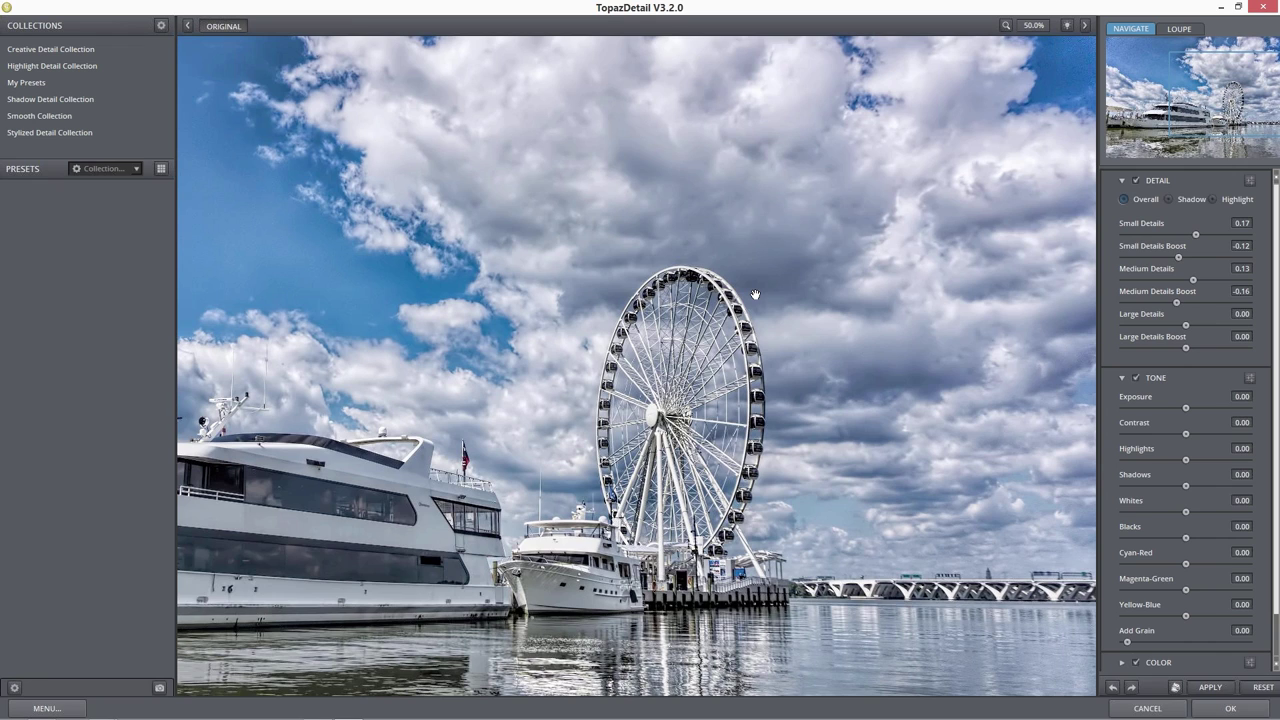
{"action": "left_click", "coordinate": [1200, 326]}
{"action": "left_click", "coordinate": [1225, 326]}
{"action": "left_click", "coordinate": [1229, 325]}
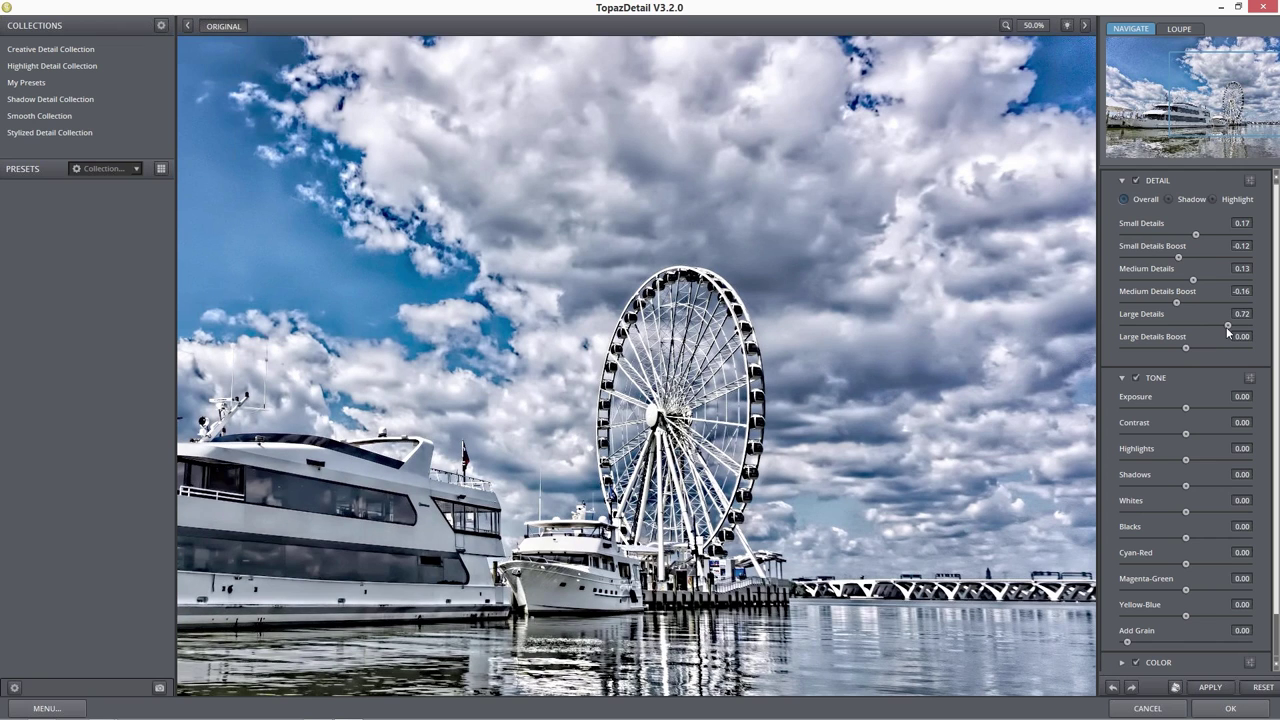
{"action": "left_click_drag", "start_coordinate": [1226, 327], "coordinate": [1200, 325]}
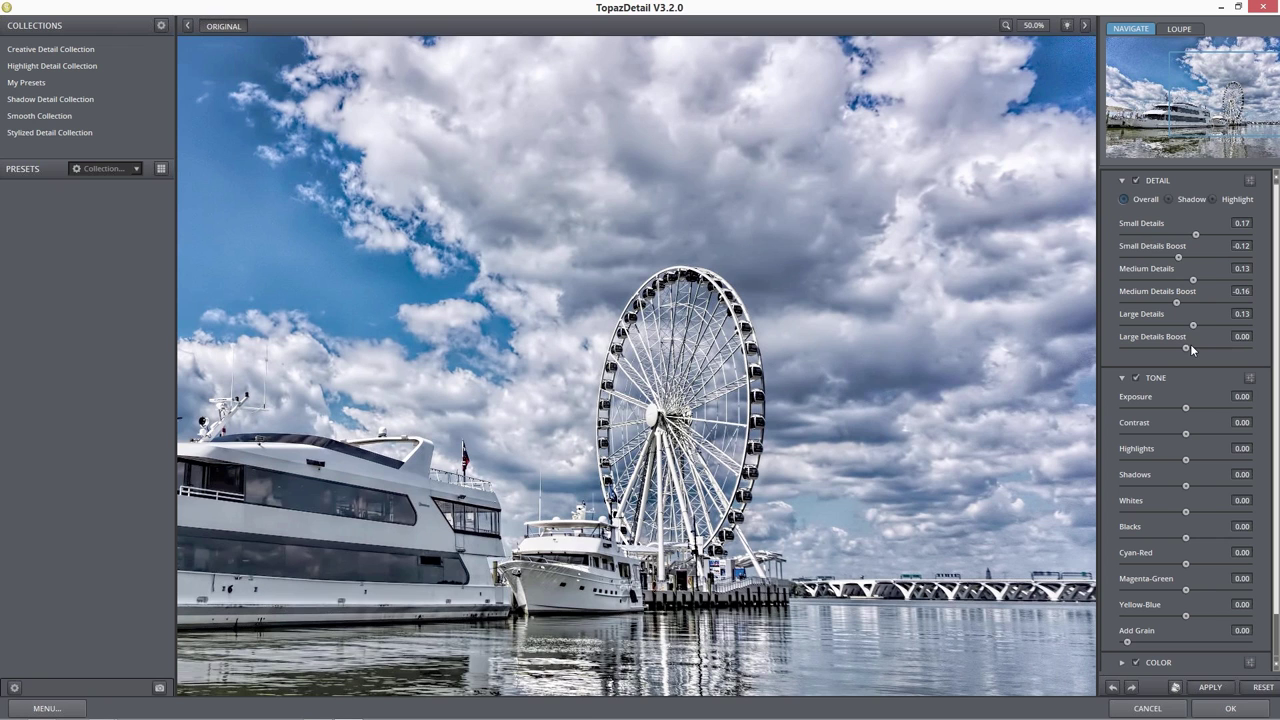
{"action": "left_click_drag", "start_coordinate": [1188, 346], "coordinate": [1181, 347]}
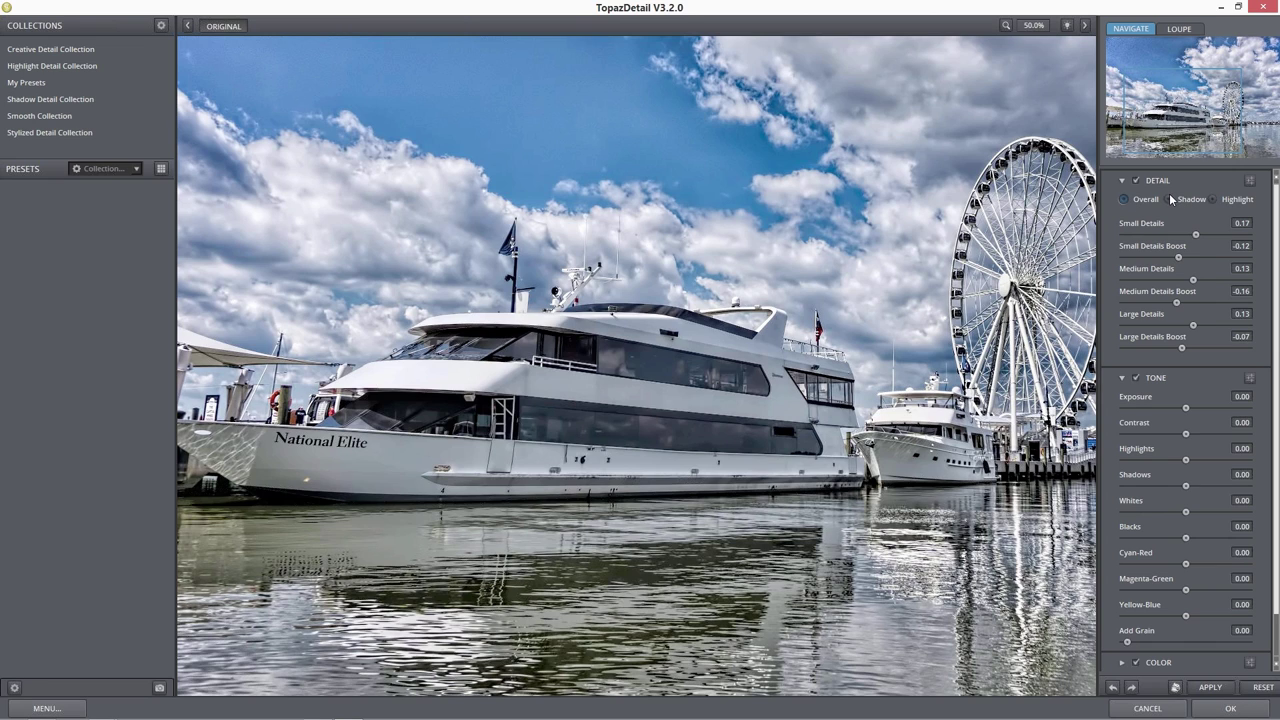
- Enhance Shadow detail in the large yacht's windows with Small Details 0.45, Medium Details 0.38, Medium Details Boost 0.03 and Large Details 0.21
{"action": "left_click", "coordinate": [1169, 199]}
{"action": "left_click", "coordinate": [1034, 25]}
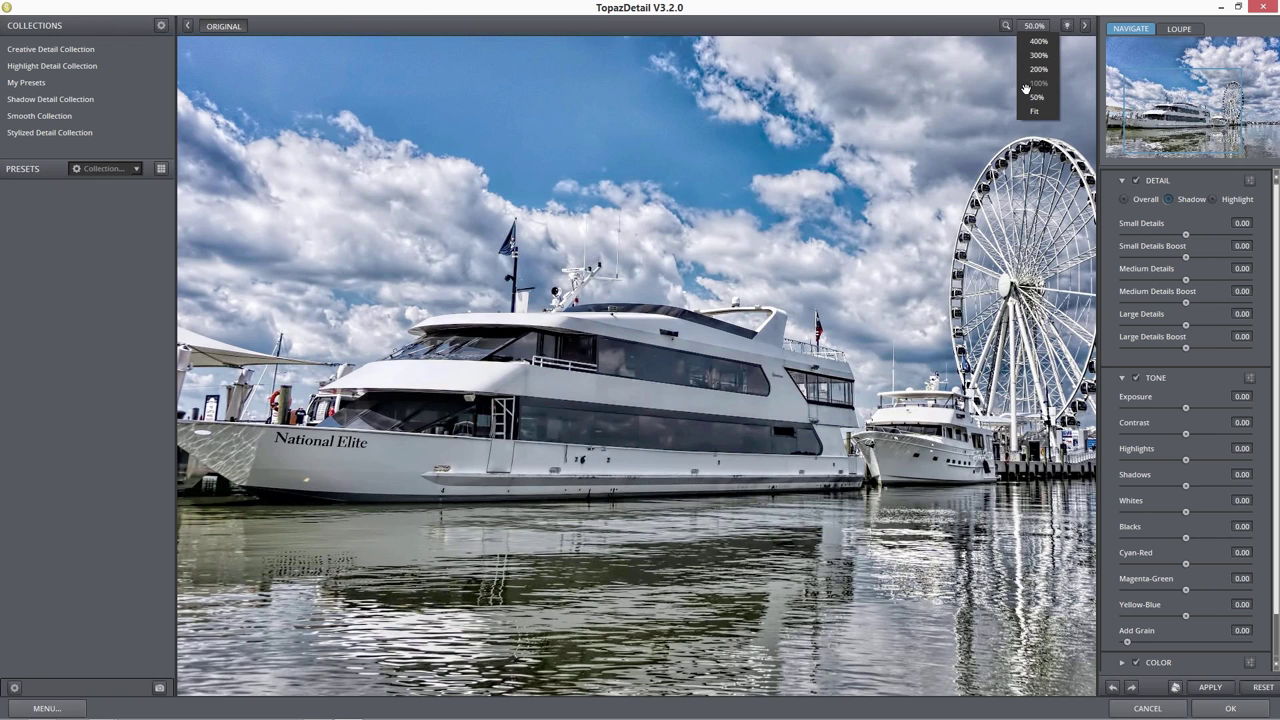
{"action": "left_click", "coordinate": [1035, 83]}
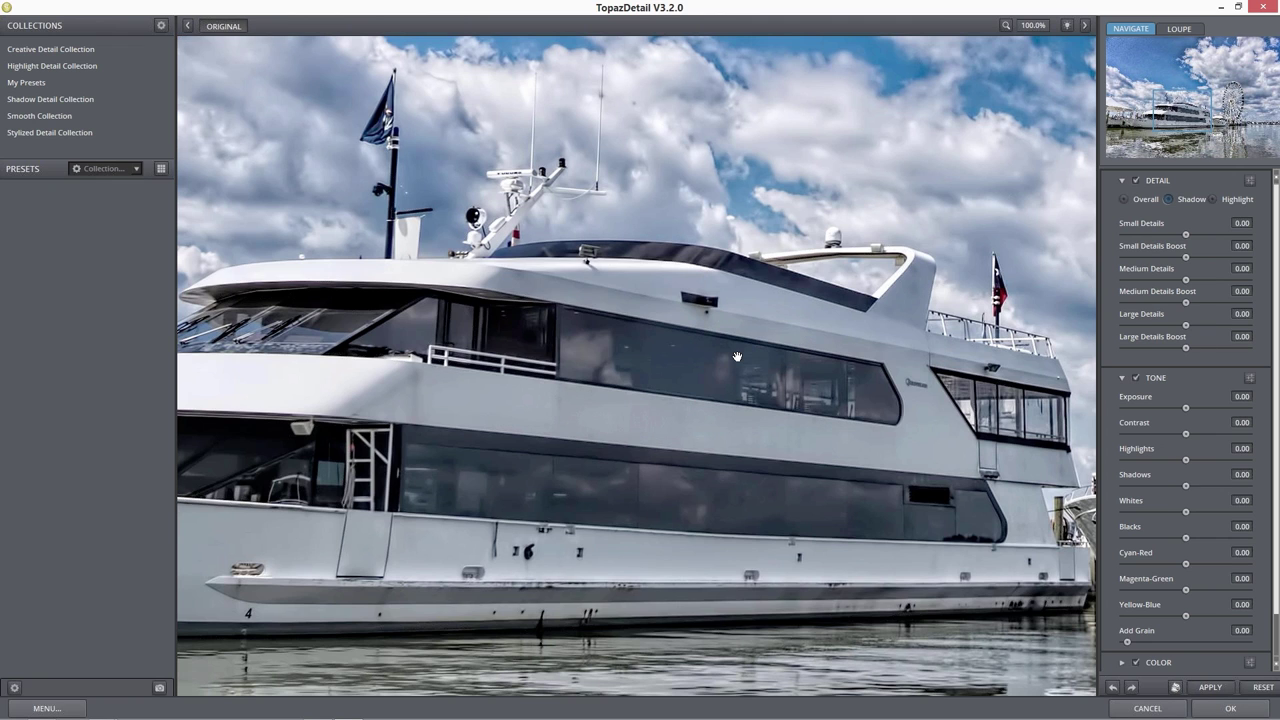
{"action": "left_click", "coordinate": [1034, 25]}
{"action": "left_click", "coordinate": [1035, 62]}
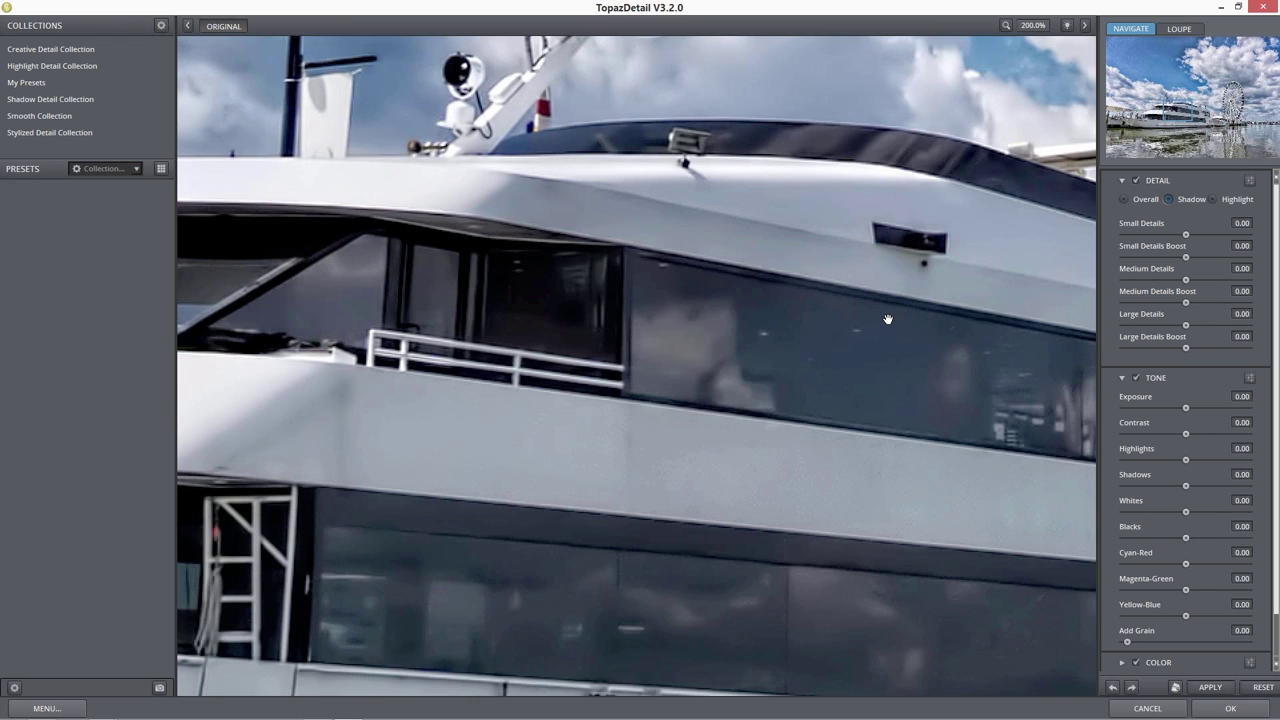
{"action": "left_click_drag", "start_coordinate": [887, 319], "coordinate": [623, 261]}
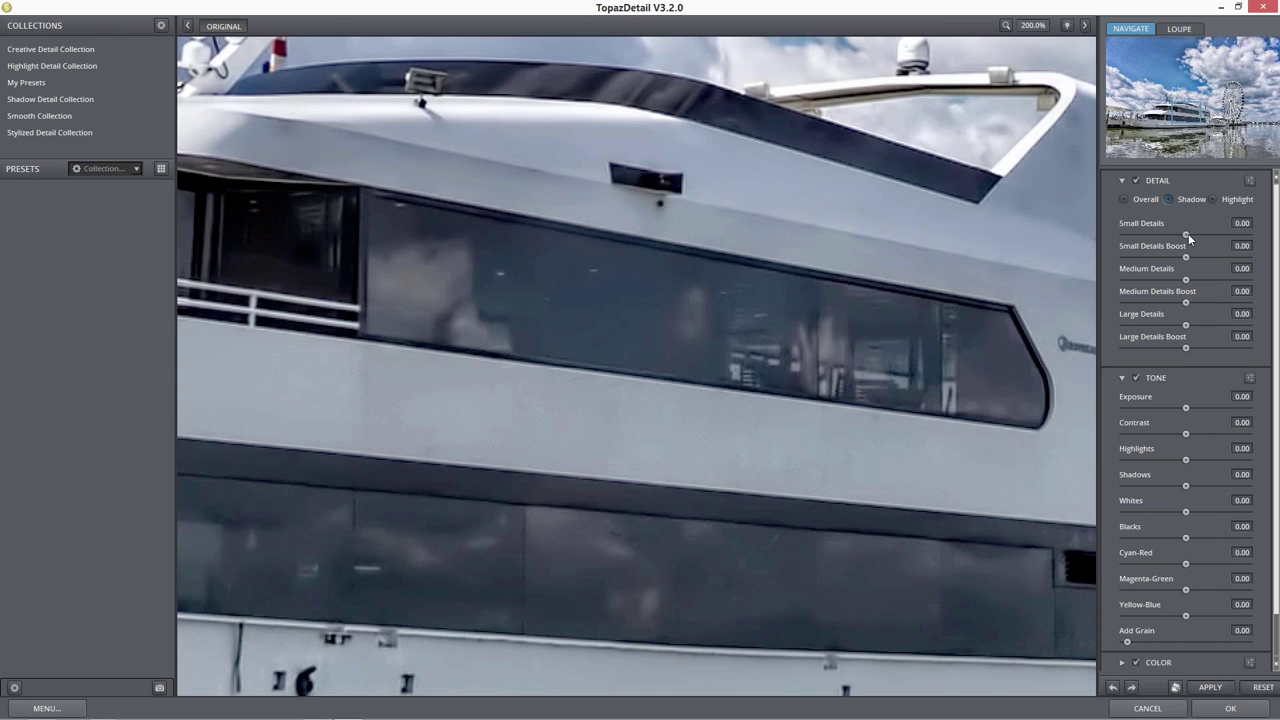
{"action": "left_click_drag", "start_coordinate": [1189, 238], "coordinate": [1189, 302]}
{"action": "double_click", "coordinate": [1190, 257]}
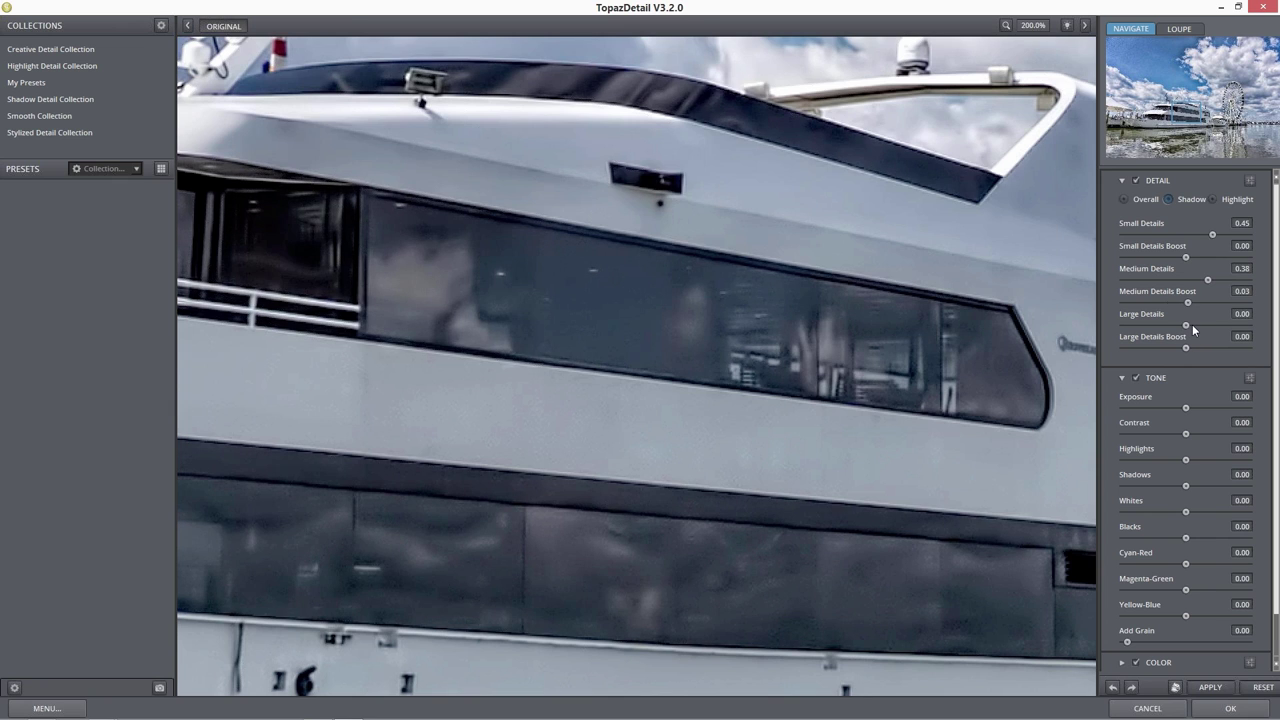
{"action": "left_click_drag", "start_coordinate": [1186, 325], "coordinate": [1203, 326]}
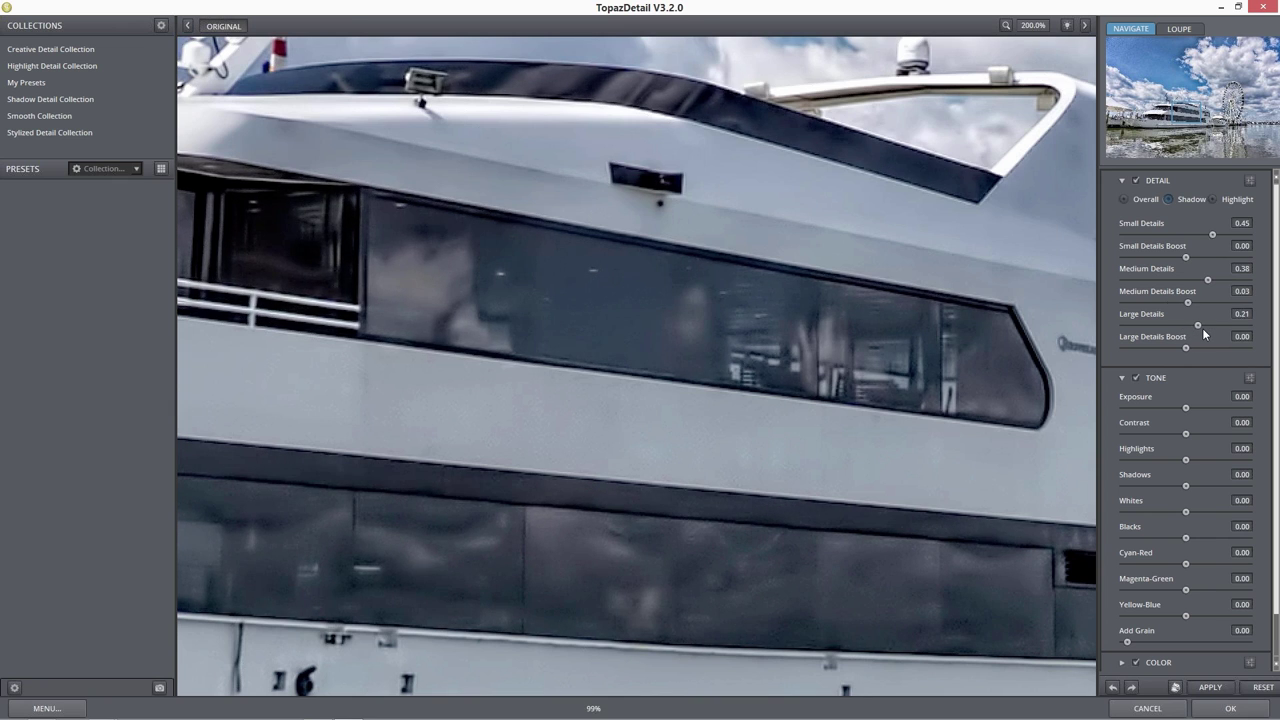
- Set Shadow Large Details to 0.31, apply the Topaz Detail filter, and compare the filtered photo with the original
{"action": "left_click", "coordinate": [1030, 28]}
{"action": "left_click", "coordinate": [1030, 105]}
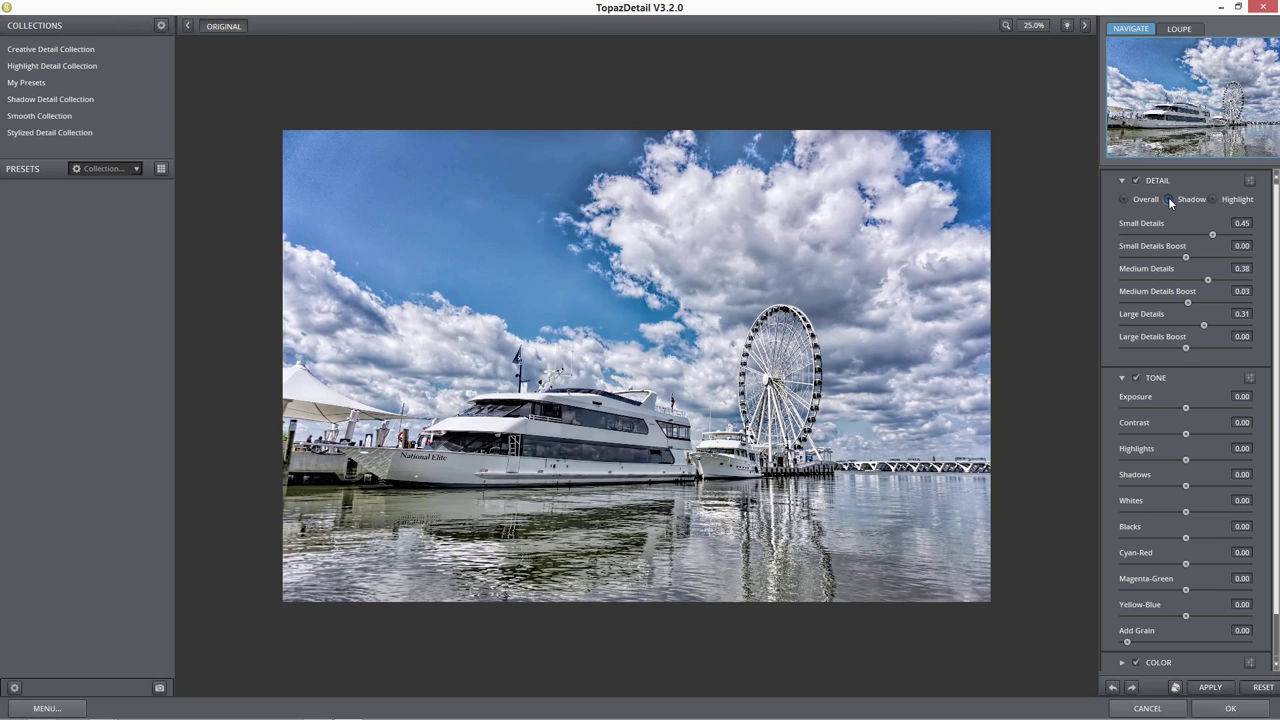
{"action": "left_click", "coordinate": [229, 27]}
{"action": "left_click", "coordinate": [229, 27]}
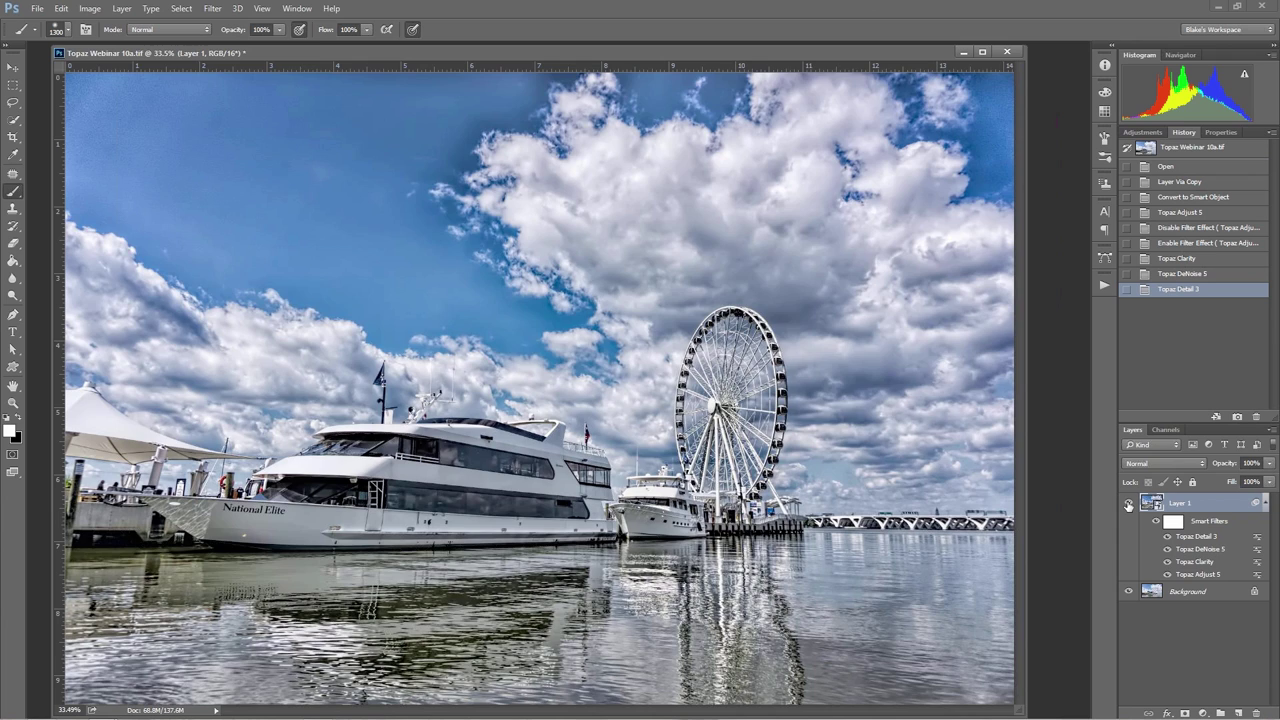
{"action": "left_click", "coordinate": [1128, 505]}
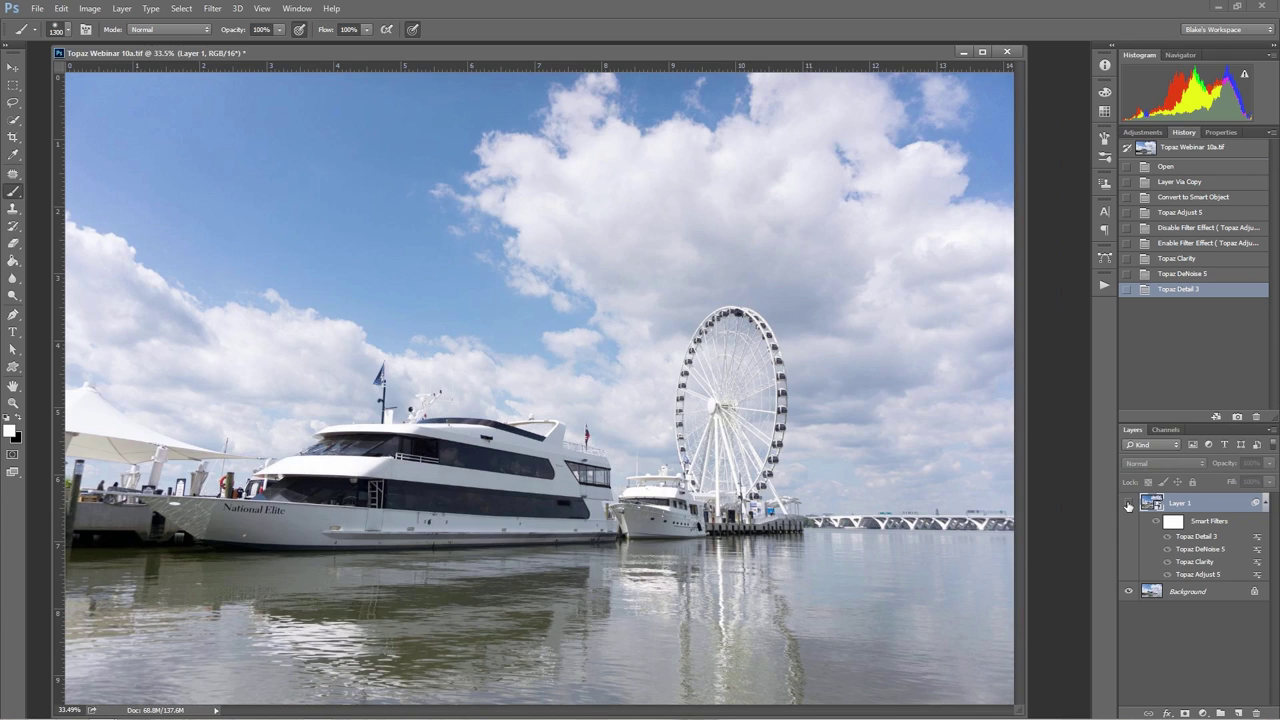
{"action": "left_click", "coordinate": [1128, 505]}
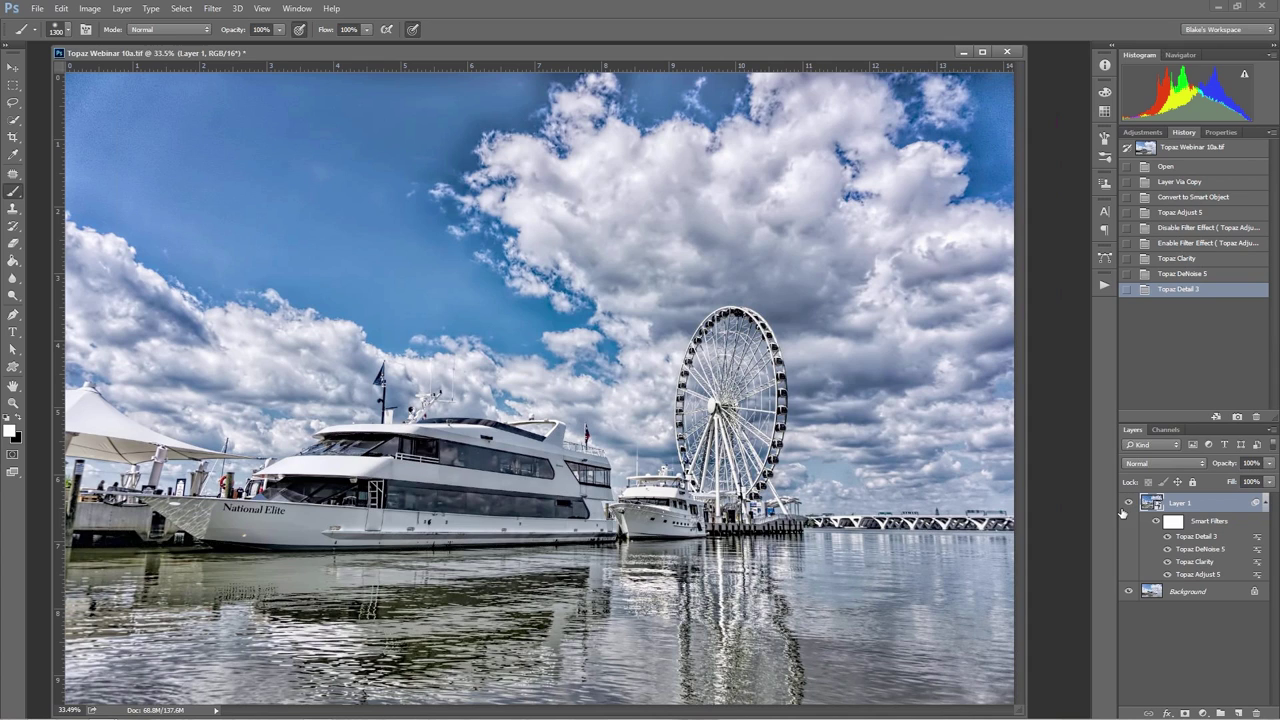
- Paint black on the Smart Filters mask over the blue sky with a soft 700 px brush
{"action": "left_click", "coordinate": [1175, 523]}
{"action": "key", "text": "bracketleft"}
{"action": "key", "text": "bracketleft"}
{"action": "key", "text": "bracketleft"}
{"action": "key", "text": "bracketleft"}
{"action": "key", "text": "bracketleft"}
{"action": "key", "text": "bracketleft"}
{"action": "mouse_move", "coordinate": [369, 206]}
{"action": "left_mouse_down"}
{"action": "mouse_move", "coordinate": [331, 143]}
{"action": "mouse_move", "coordinate": [546, 113]}
{"action": "mouse_move", "coordinate": [509, 110]}
{"action": "mouse_move", "coordinate": [439, 184]}
{"action": "mouse_move", "coordinate": [435, 211]}
{"action": "mouse_move", "coordinate": [533, 330]}
{"action": "mouse_move", "coordinate": [577, 349]}
{"action": "mouse_move", "coordinate": [301, 297]}
{"action": "mouse_move", "coordinate": [186, 258]}
{"action": "mouse_move", "coordinate": [111, 178]}
{"action": "mouse_move", "coordinate": [135, 89]}
{"action": "mouse_move", "coordinate": [323, 151]}
{"action": "left_mouse_up"}
{"action": "mouse_move", "coordinate": [440, 96]}
{"action": "left_mouse_down"}
{"action": "mouse_move", "coordinate": [856, 74]}
{"action": "mouse_move", "coordinate": [947, 87]}
{"action": "mouse_move", "coordinate": [919, 113]}
{"action": "mouse_move", "coordinate": [1007, 156]}
{"action": "mouse_move", "coordinate": [943, 106]}
{"action": "left_mouse_up"}
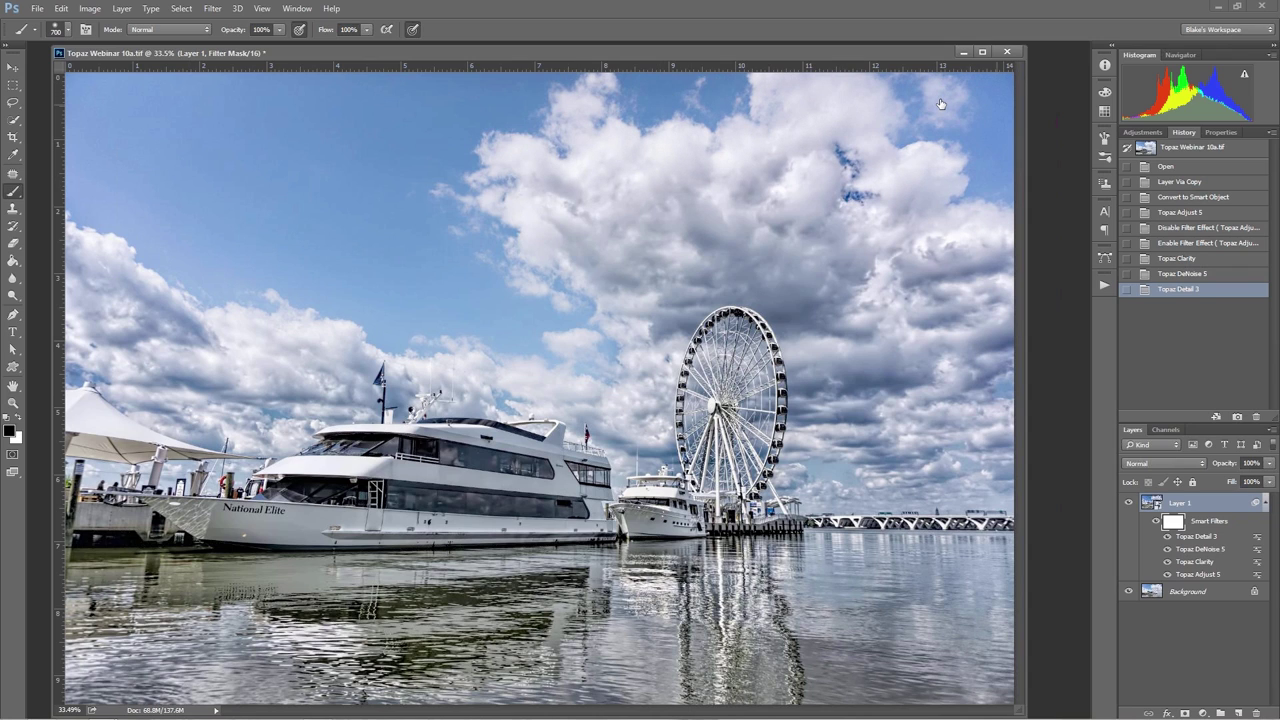
{"action": "mouse_move", "coordinate": [852, 123]}
{"action": "left_mouse_down"}
{"action": "mouse_move", "coordinate": [867, 164]}
{"action": "mouse_move", "coordinate": [962, 116]}
{"action": "mouse_move", "coordinate": [986, 125]}
{"action": "mouse_move", "coordinate": [971, 157]}
{"action": "mouse_move", "coordinate": [985, 172]}
{"action": "mouse_move", "coordinate": [813, 97]}
{"action": "mouse_move", "coordinate": [661, 109]}
{"action": "mouse_move", "coordinate": [533, 93]}
{"action": "mouse_move", "coordinate": [494, 115]}
{"action": "mouse_move", "coordinate": [457, 230]}
{"action": "mouse_move", "coordinate": [498, 283]}
{"action": "mouse_move", "coordinate": [439, 262]}
{"action": "left_mouse_up"}
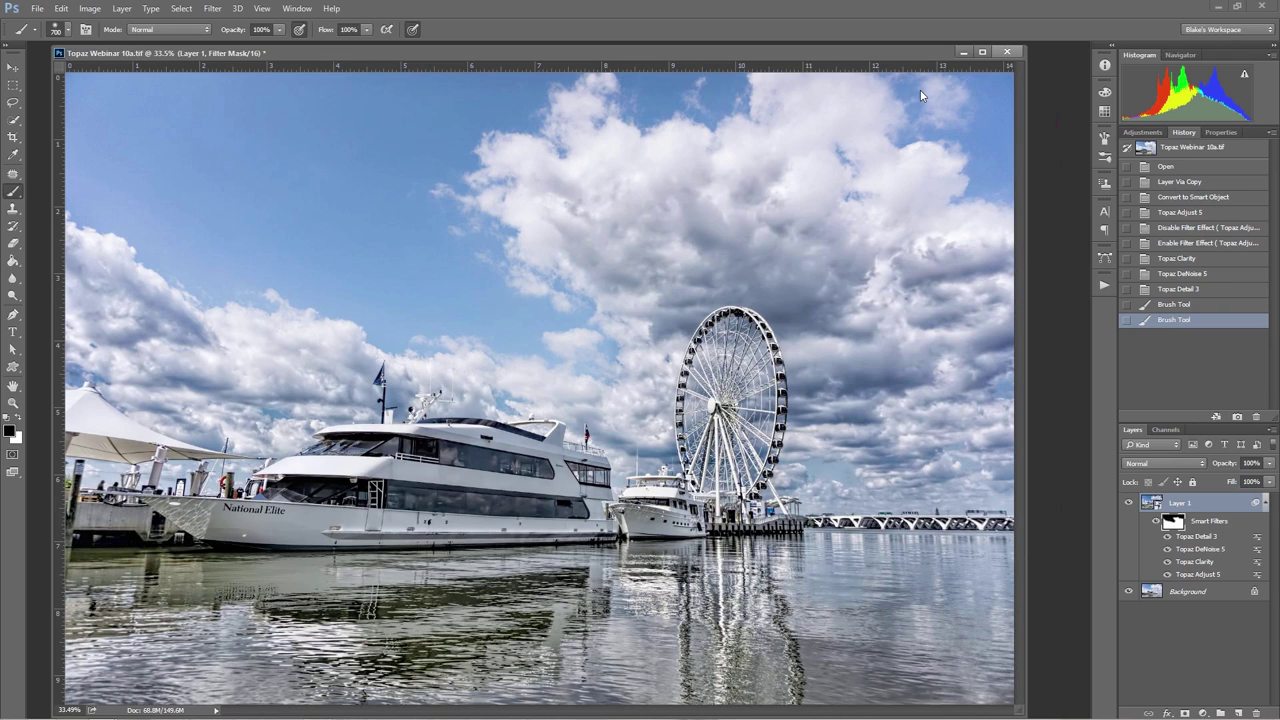
- Display the Smart Filters mask alone and extend its black sky area slightly into the adjoining edge of the large cloud
{"action": "left_click", "coordinate": [1175, 527], "text": "alt"}
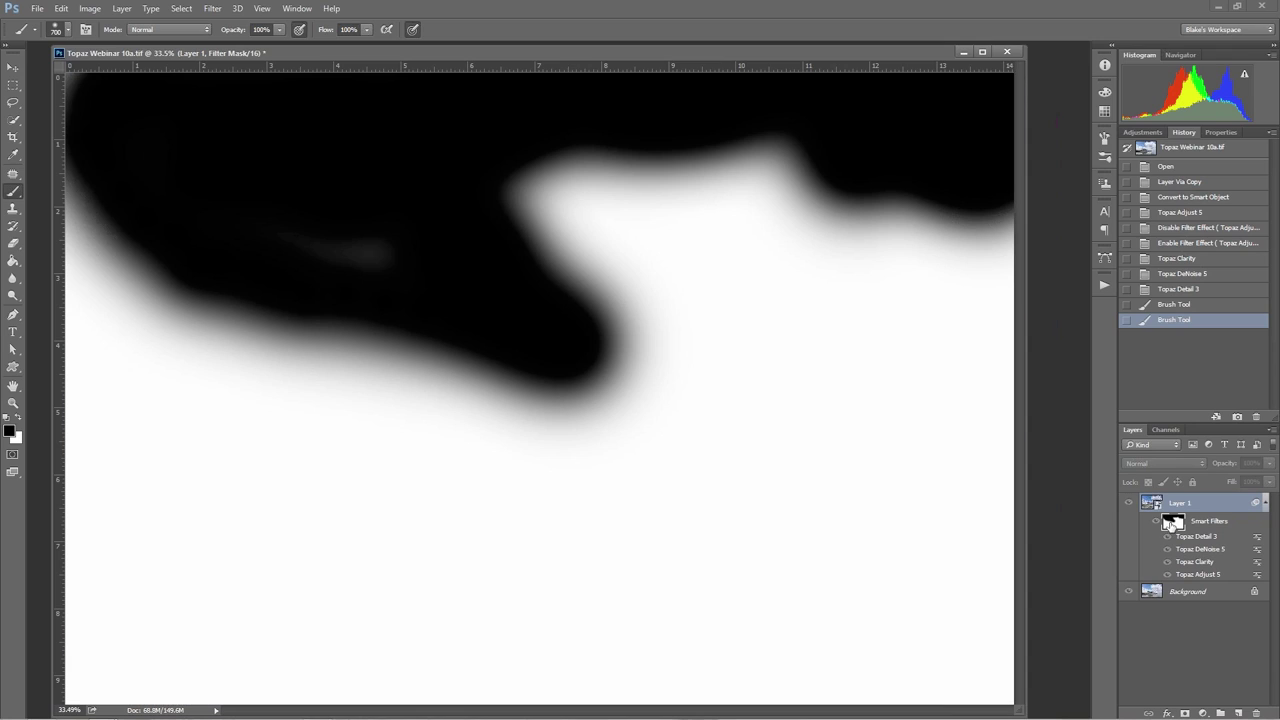
{"action": "left_click_drag", "start_coordinate": [568, 200], "coordinate": [560, 210]}
{"action": "left_click", "coordinate": [590, 210]}
{"action": "left_click", "coordinate": [588, 215]}
- Try painting extra black patches on the mask's white area over the clouds and the Ferris wheel region
{"action": "left_click", "coordinate": [686, 245]}
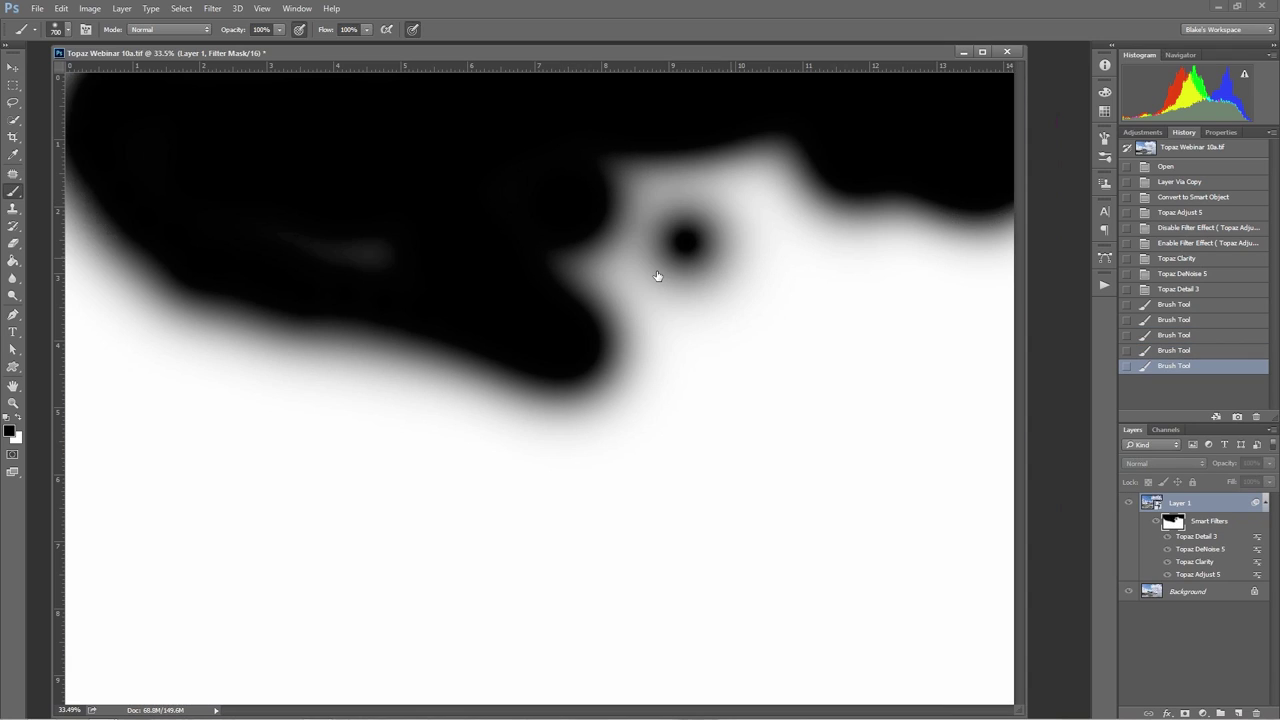
{"action": "left_click", "coordinate": [770, 298]}
{"action": "left_click_drag", "start_coordinate": [733, 303], "coordinate": [760, 297]}
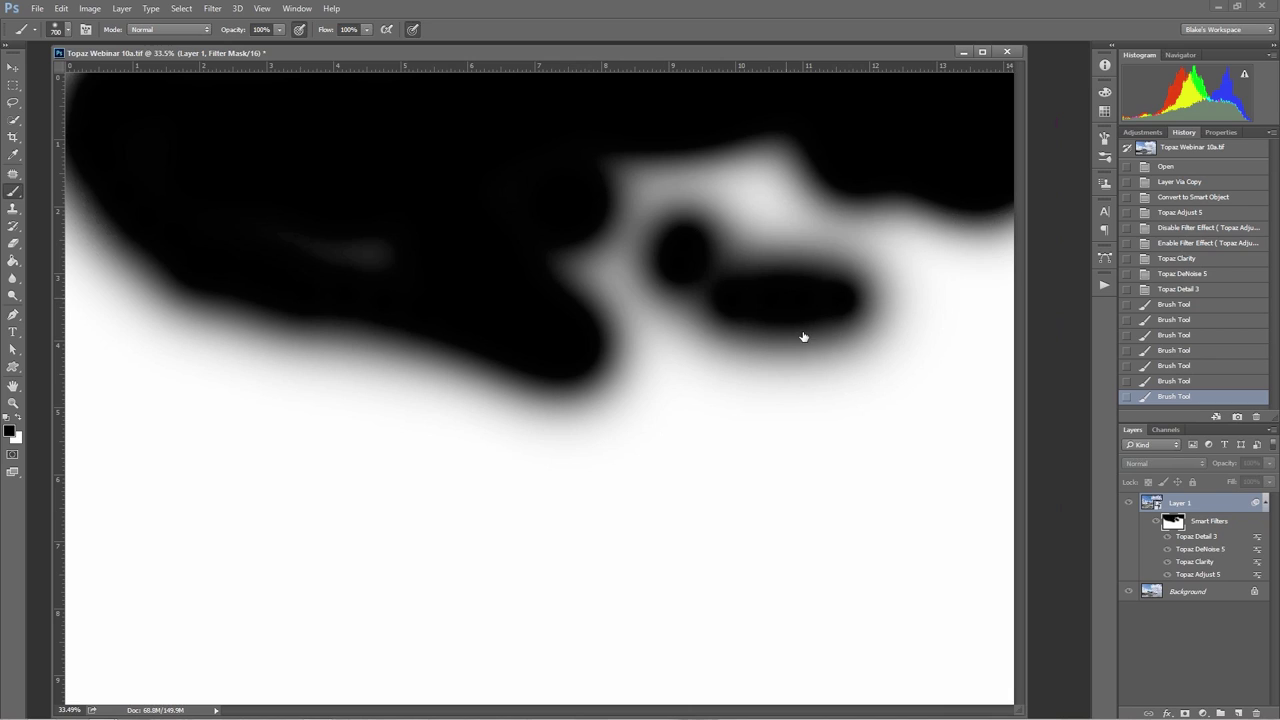
{"action": "left_click_drag", "start_coordinate": [803, 337], "coordinate": [745, 305]}
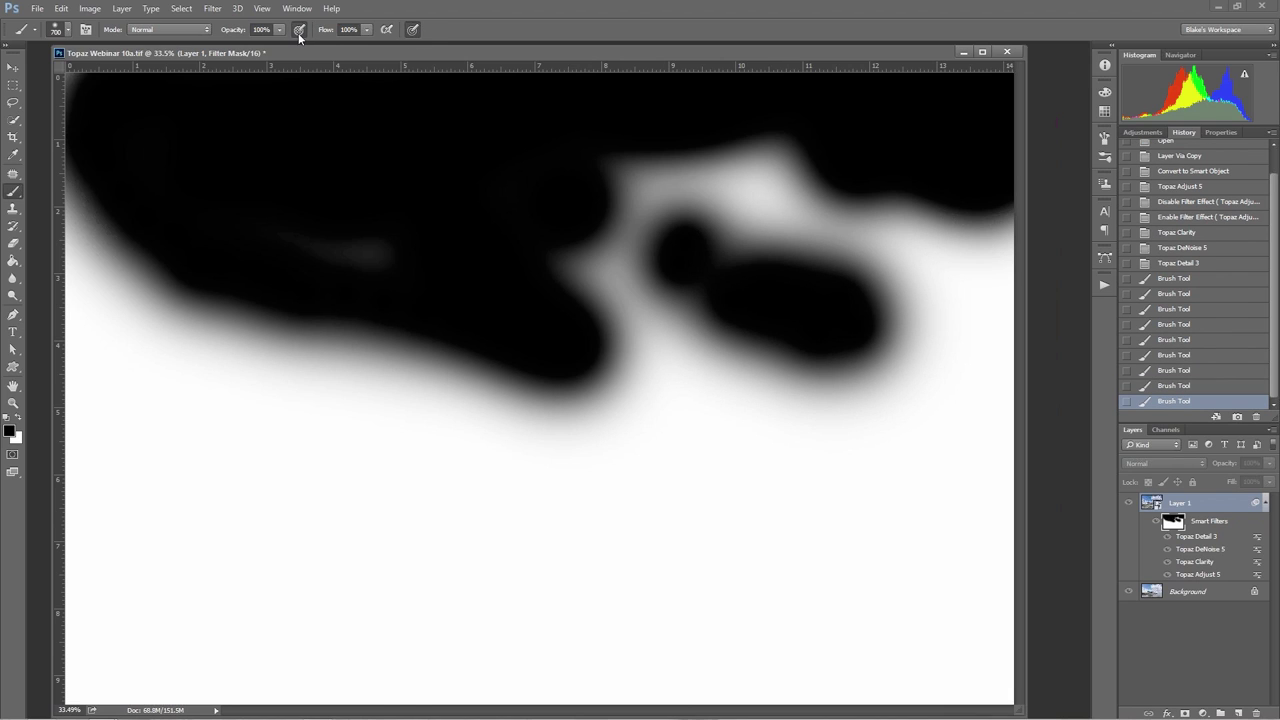
{"action": "mouse_move", "coordinate": [694, 468]}
{"action": "left_mouse_down"}
{"action": "mouse_move", "coordinate": [577, 491]}
{"action": "mouse_move", "coordinate": [734, 491]}
{"action": "mouse_move", "coordinate": [584, 499]}
{"action": "mouse_move", "coordinate": [771, 524]}
{"action": "left_mouse_up"}
- Step back through the history to remove the extra mask patches, including one more test patch over the clouds
{"action": "left_click", "coordinate": [1176, 385]}
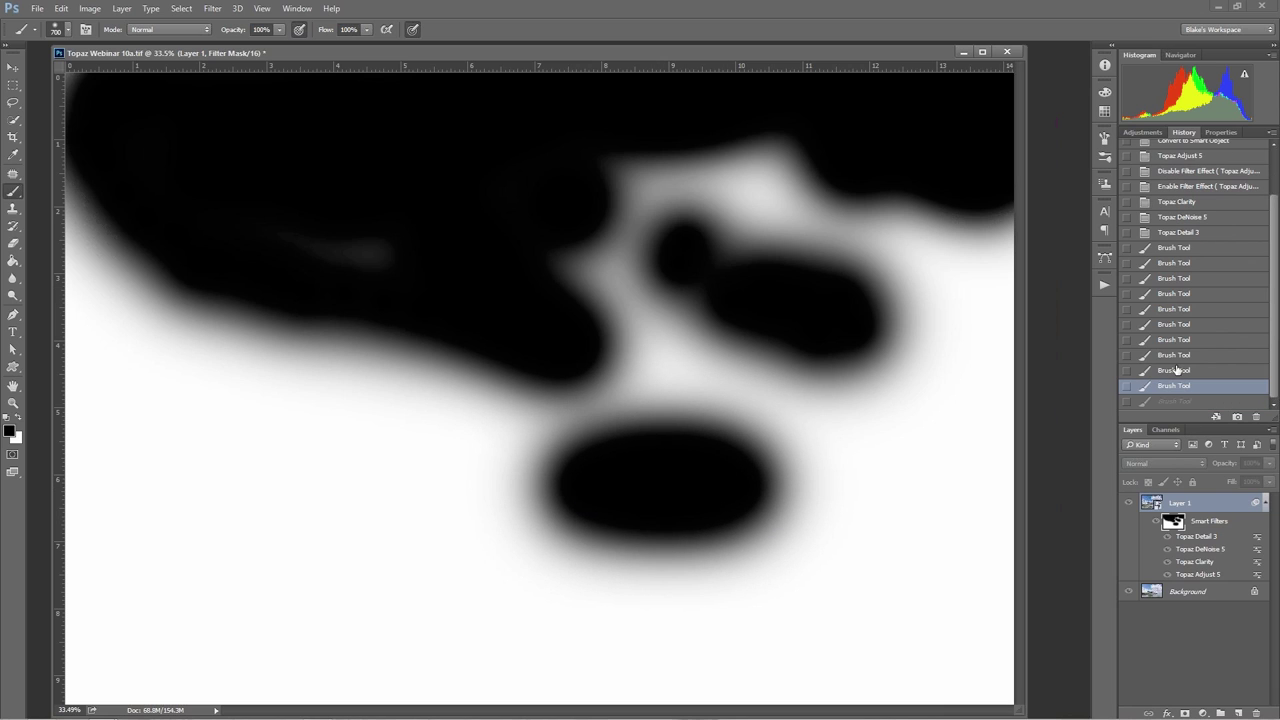
{"action": "left_click", "coordinate": [1175, 370]}
{"action": "left_click", "coordinate": [1173, 355]}
{"action": "left_click", "coordinate": [1172, 325]}
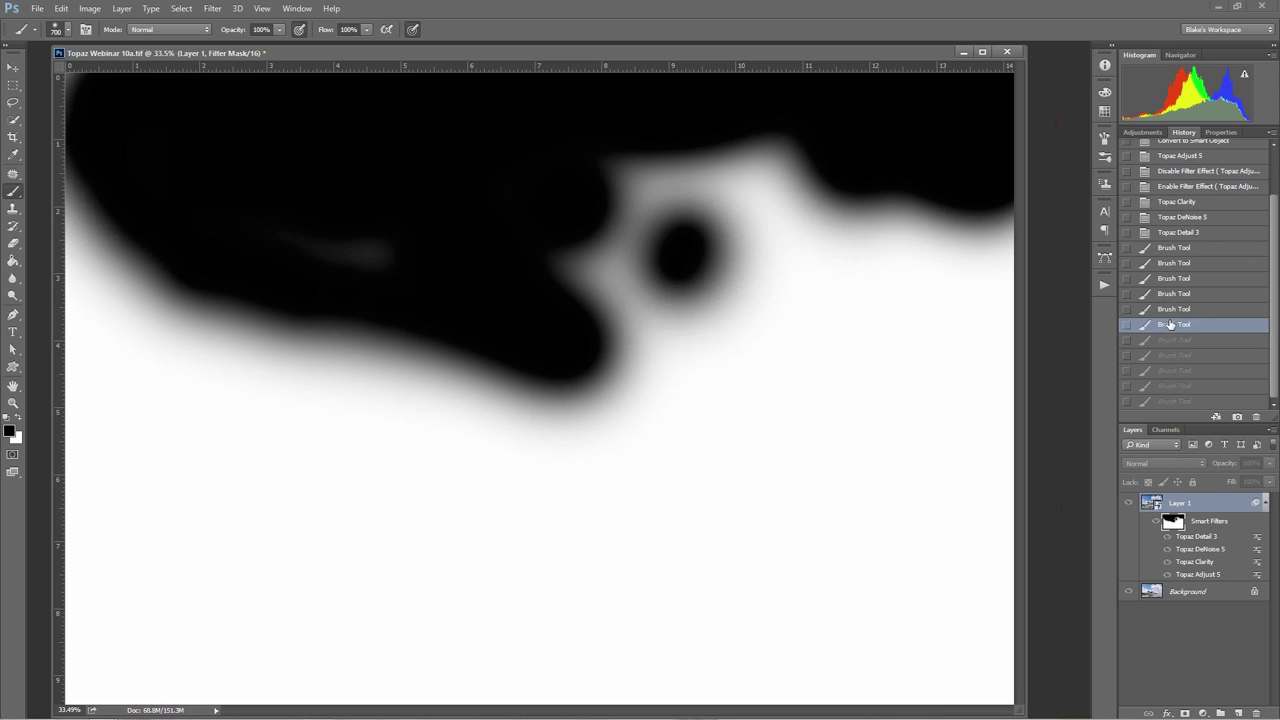
{"action": "left_click", "coordinate": [1170, 309]}
{"action": "left_click", "coordinate": [1166, 293]}
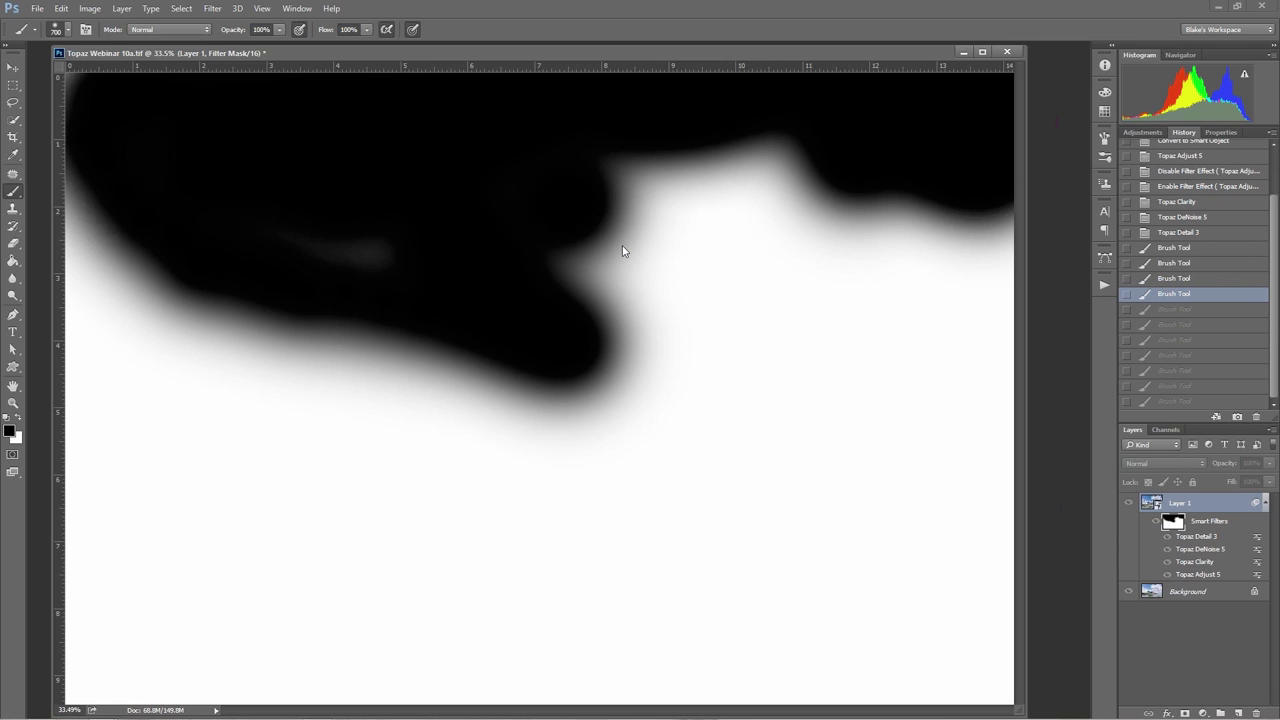
{"action": "mouse_move", "coordinate": [728, 266]}
{"action": "left_mouse_down"}
{"action": "mouse_move", "coordinate": [757, 281]}
{"action": "mouse_move", "coordinate": [703, 277]}
{"action": "mouse_move", "coordinate": [775, 262]}
{"action": "left_mouse_up"}
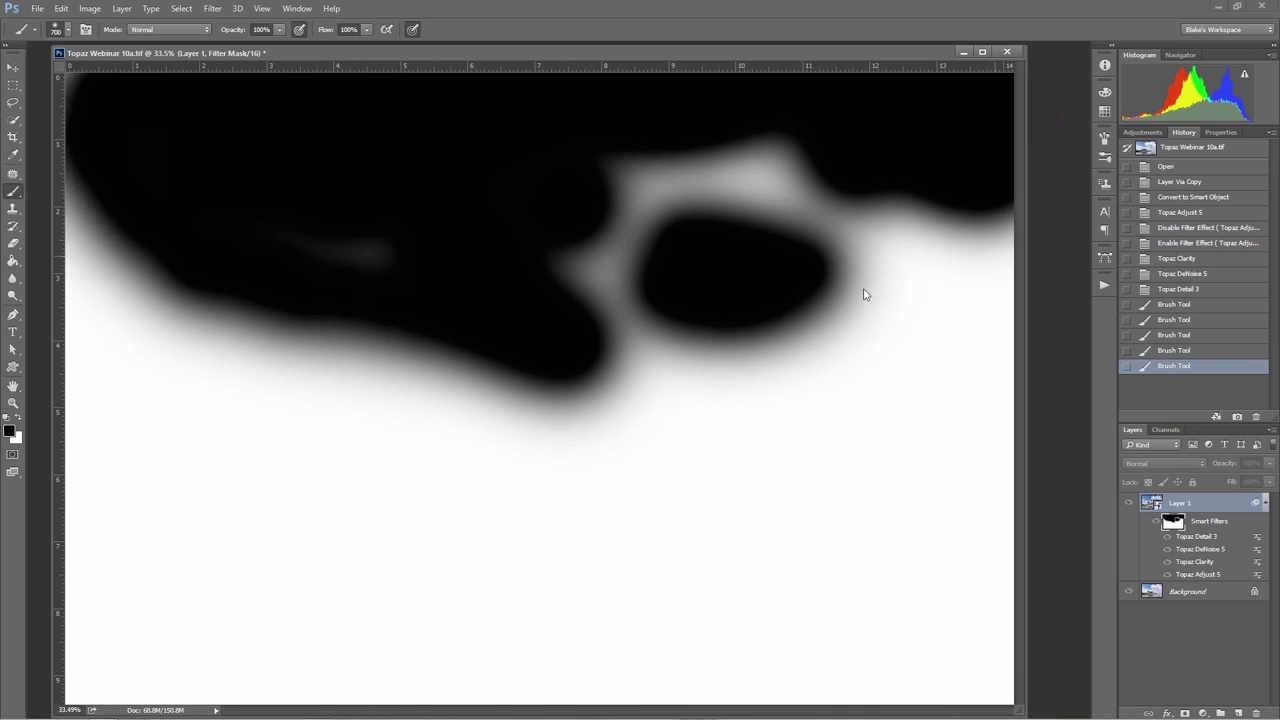
{"action": "left_click", "coordinate": [1176, 350]}
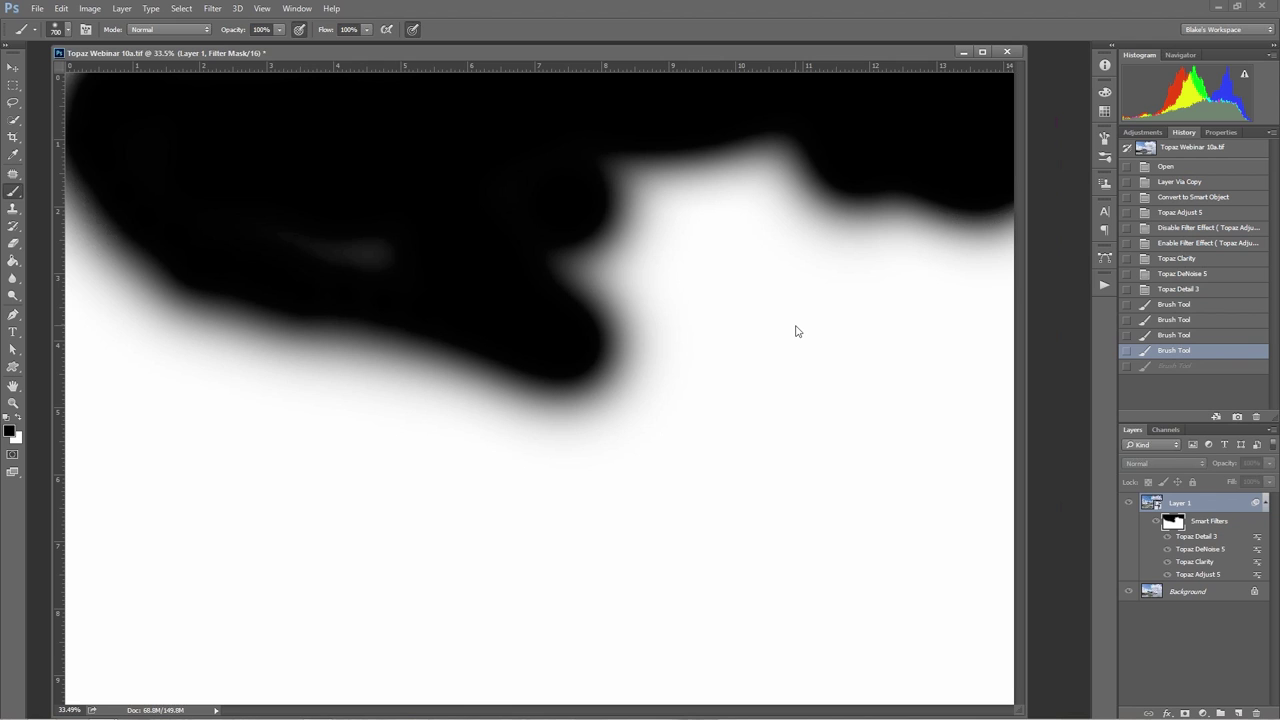
- Compare the photo with its Smart Filters mask and set the foreground color to gray 8a8a8a
{"action": "left_click", "coordinate": [1174, 525], "text": "alt"}
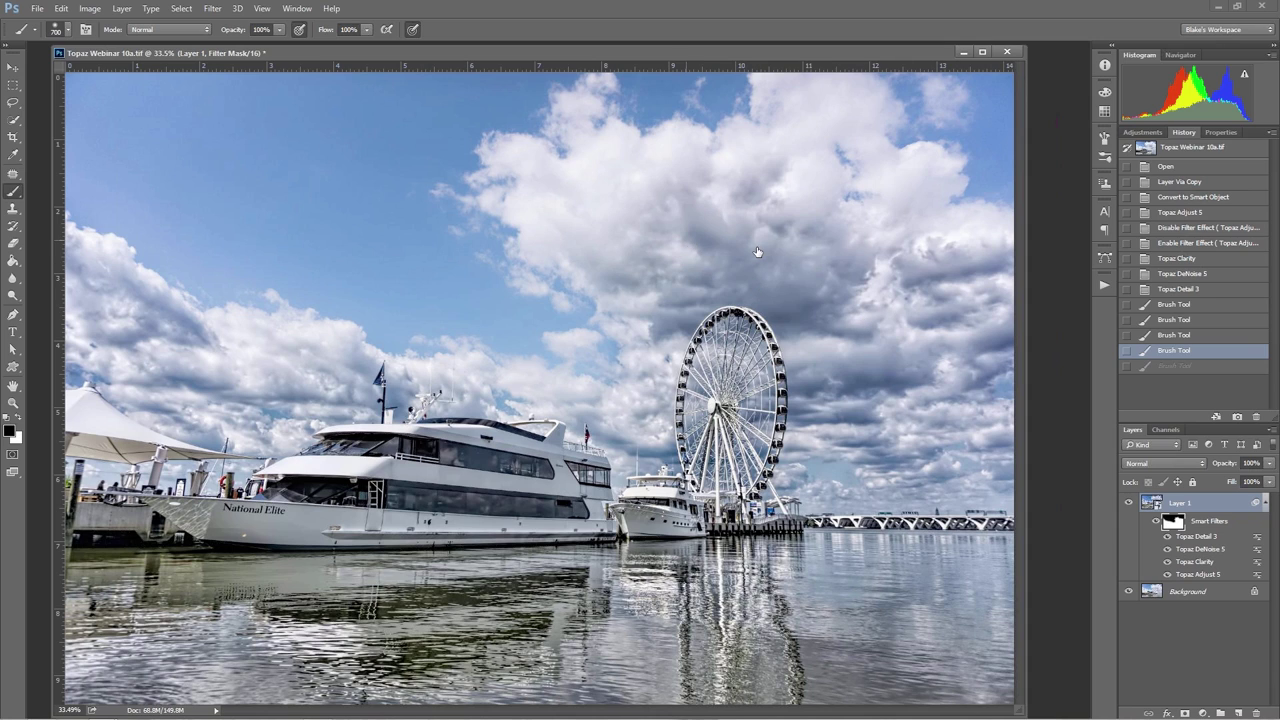
{"action": "left_click", "coordinate": [1172, 522], "text": "alt"}
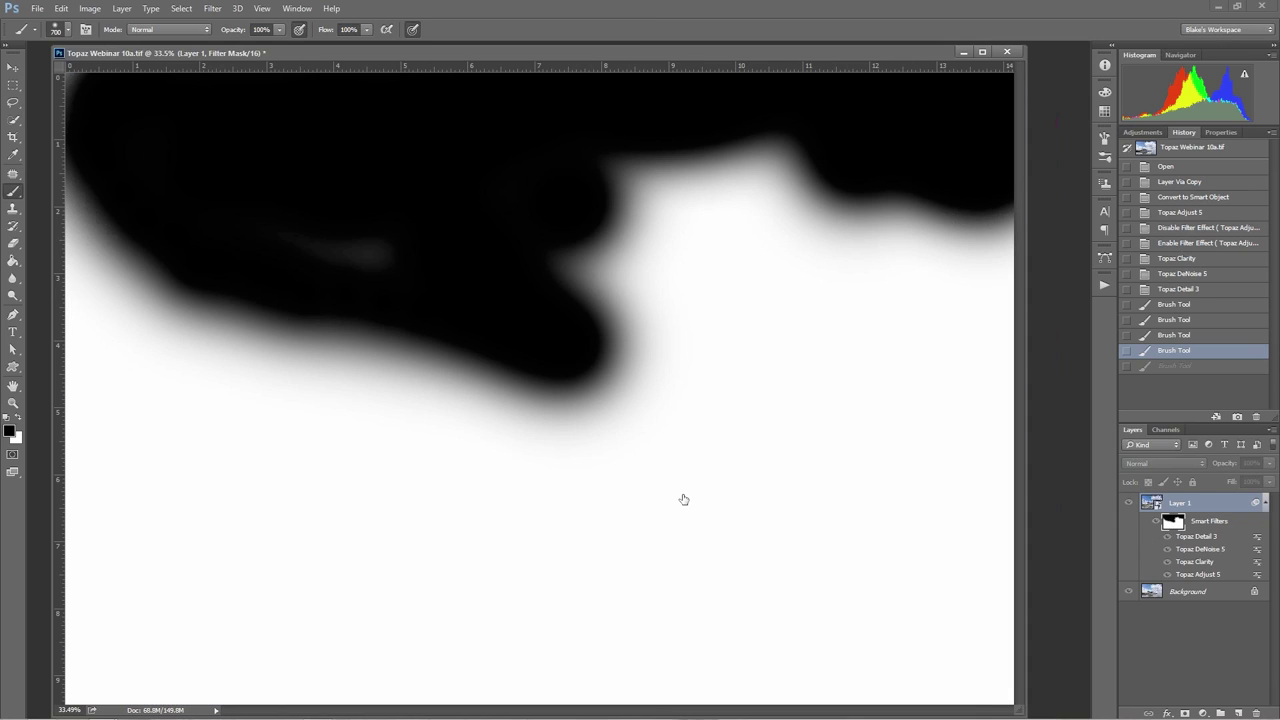
{"action": "left_click", "coordinate": [12, 430]}
{"action": "left_click_drag", "start_coordinate": [636, 540], "coordinate": [623, 485]}
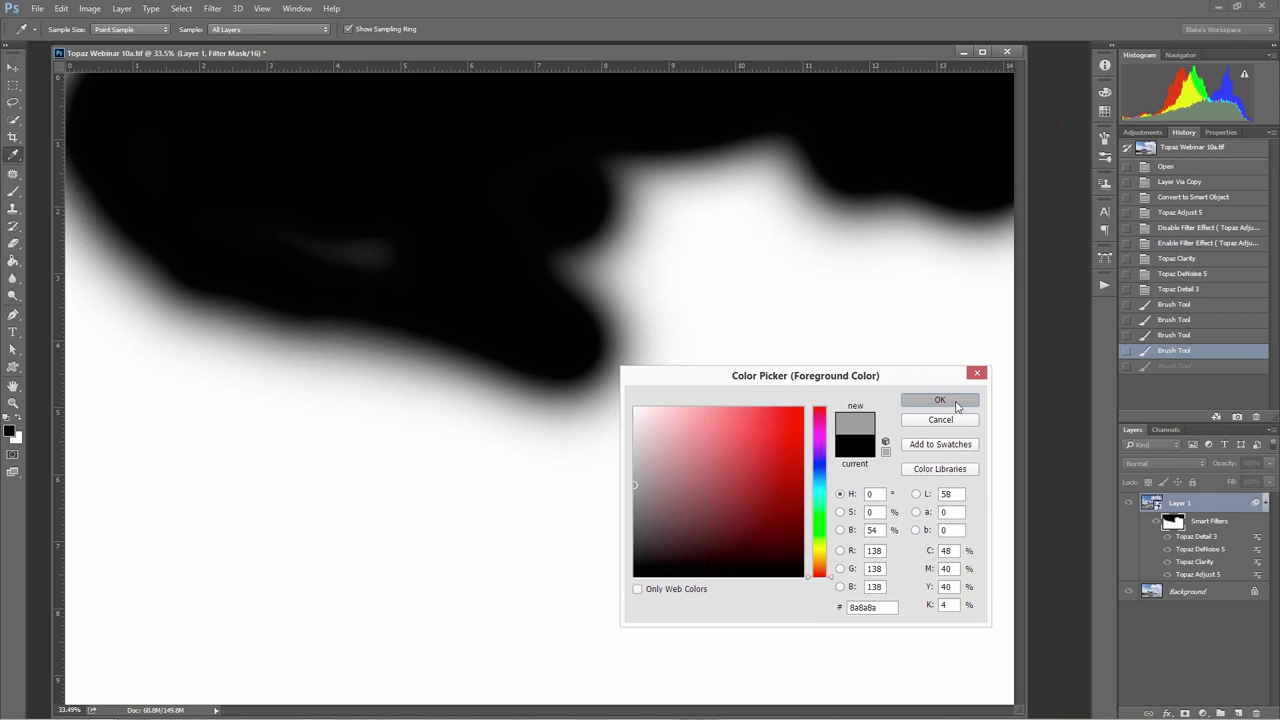
{"action": "left_click", "coordinate": [960, 405]}
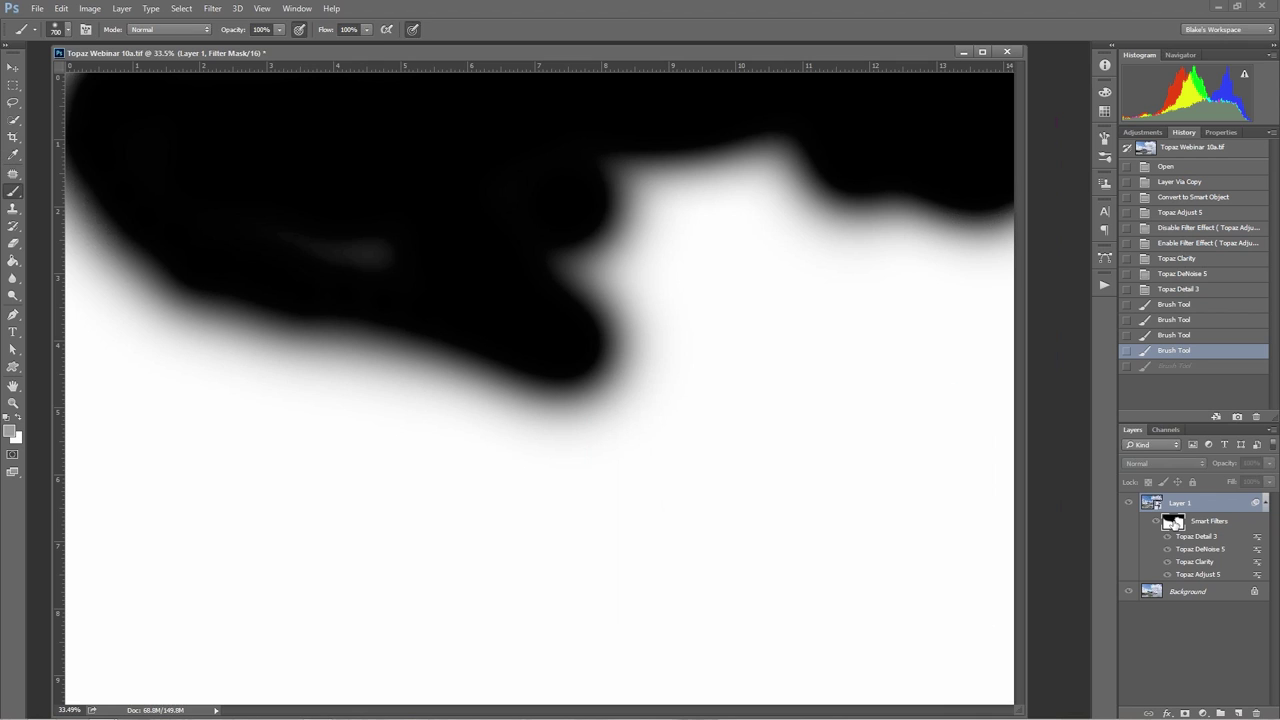
- Return from the mask display to the photo and paint gray on the Smart Filters mask over the dark clouds near the Ferris wheel
{"action": "left_click", "coordinate": [1155, 508]}
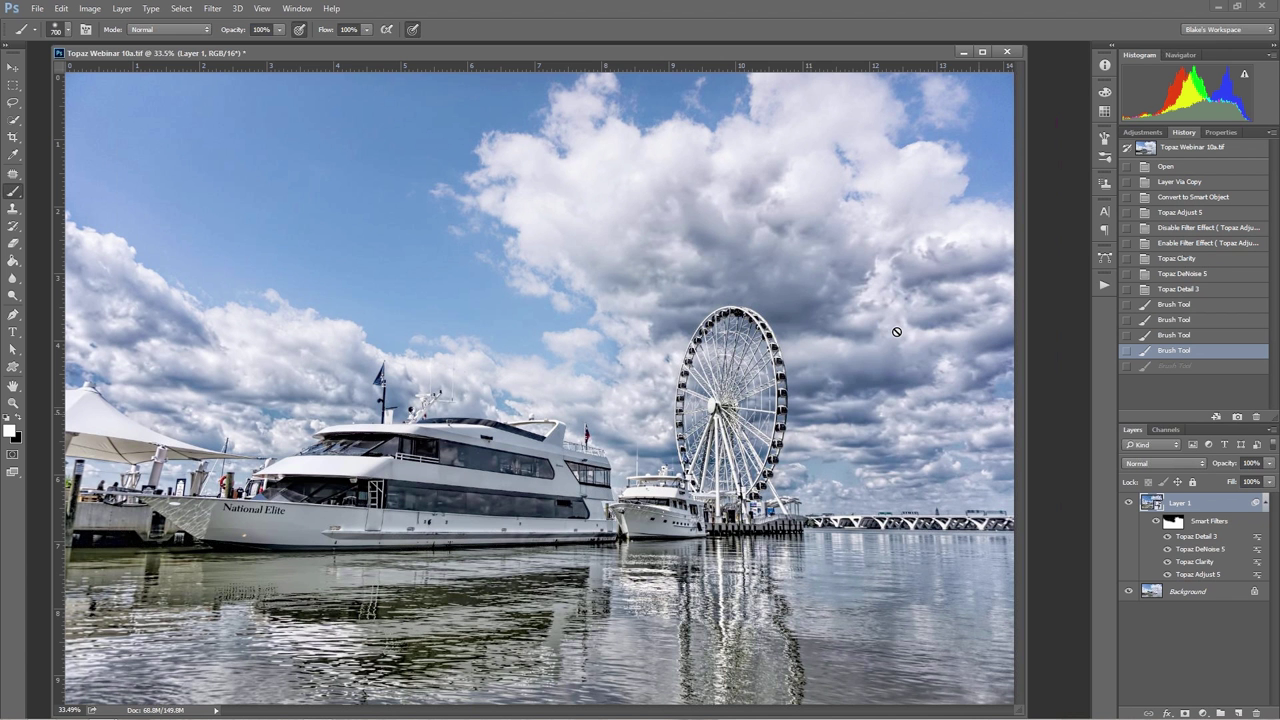
{"action": "left_click", "coordinate": [1172, 524]}
{"action": "mouse_move", "coordinate": [818, 269]}
{"action": "left_mouse_down"}
{"action": "mouse_move", "coordinate": [715, 251]}
{"action": "mouse_move", "coordinate": [880, 280]}
{"action": "mouse_move", "coordinate": [698, 286]}
{"action": "mouse_move", "coordinate": [801, 296]}
{"action": "mouse_move", "coordinate": [875, 368]}
{"action": "mouse_move", "coordinate": [857, 356]}
{"action": "left_mouse_up"}
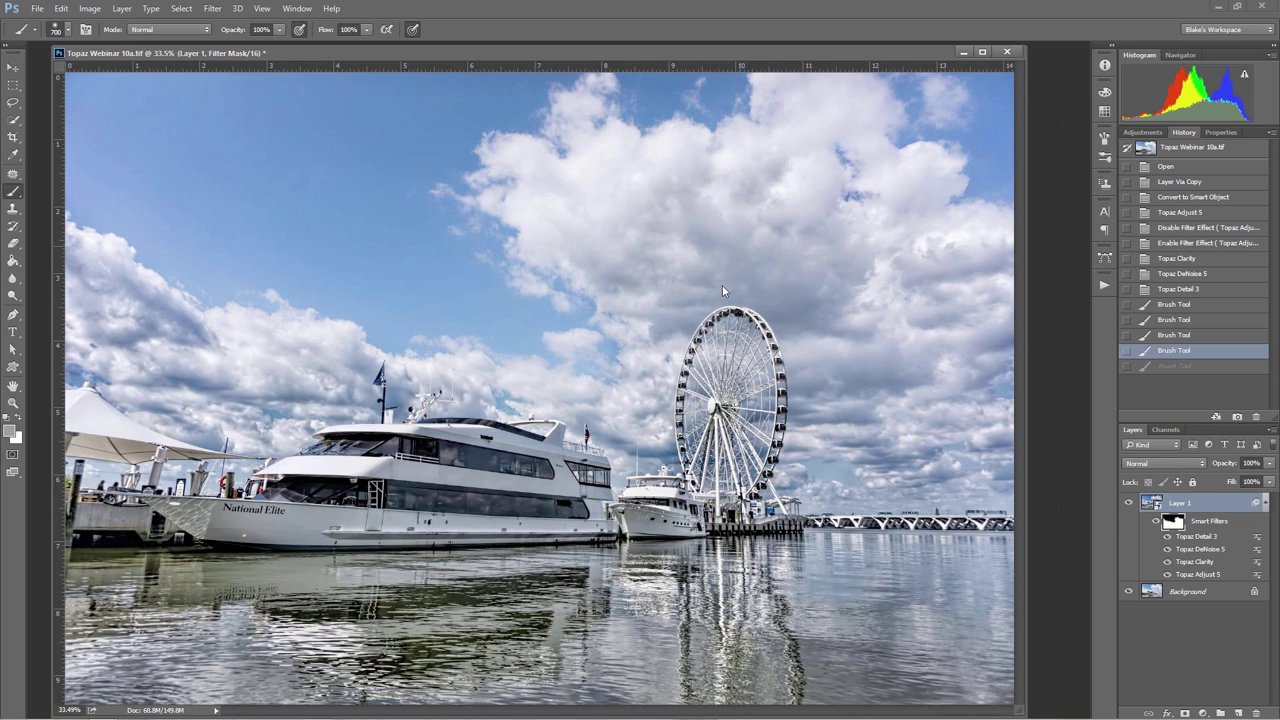
- Try painting the dark clouds with black on the Smart Filters mask and undo that stroke
{"action": "key", "text": "d"}
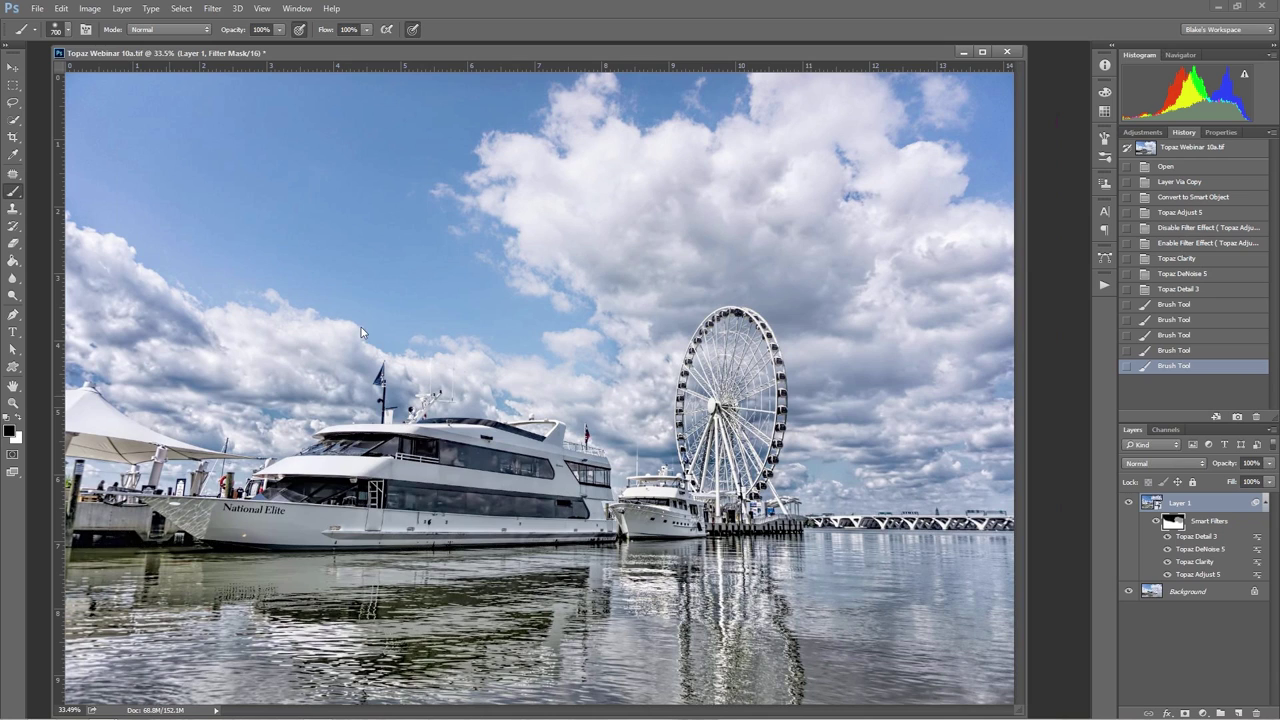
{"action": "mouse_move", "coordinate": [865, 223]}
{"action": "left_mouse_down"}
{"action": "mouse_move", "coordinate": [789, 231]}
{"action": "mouse_move", "coordinate": [811, 277]}
{"action": "mouse_move", "coordinate": [833, 269]}
{"action": "left_mouse_up"}
{"action": "left_click", "coordinate": [1180, 365]}
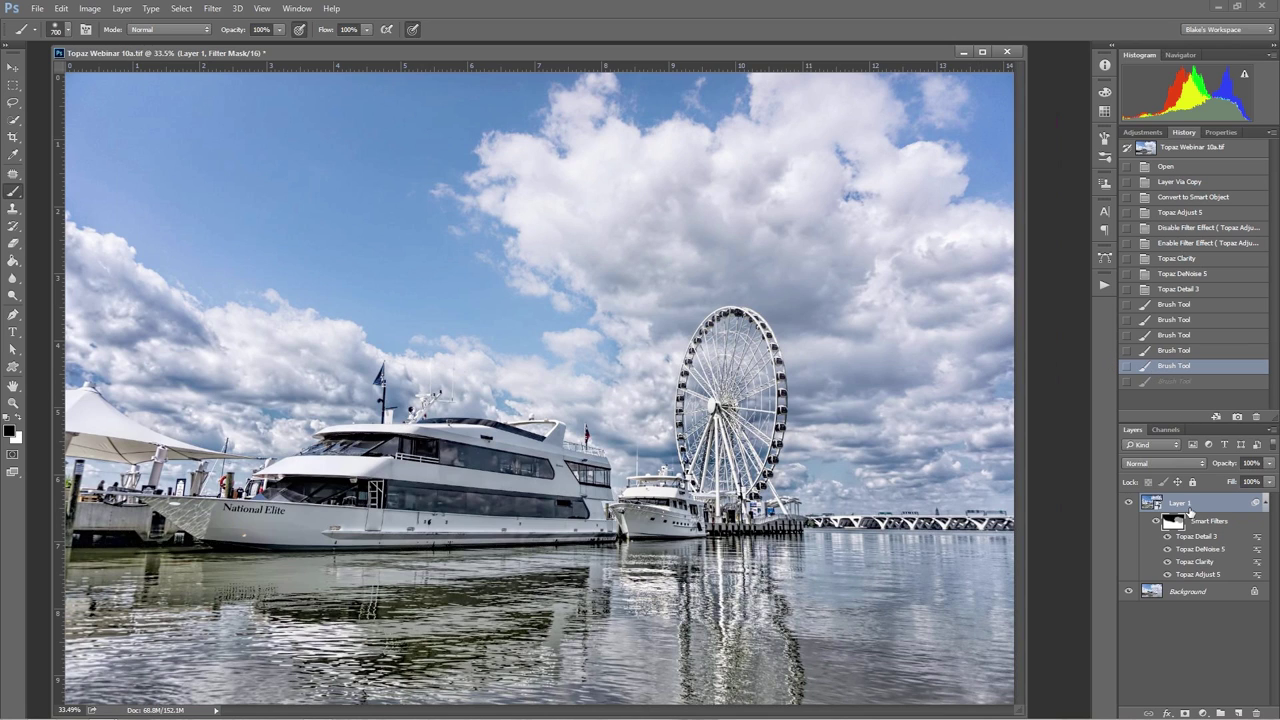
- Set the foreground back to gray and paint the Smart Filters mask over the large cloud and the low clouds along the horizon
{"action": "left_click", "coordinate": [10, 430]}
{"action": "type", "text": "ffffff"}
{"action": "left_click", "coordinate": [940, 400]}
{"action": "left_click", "coordinate": [850, 168]}
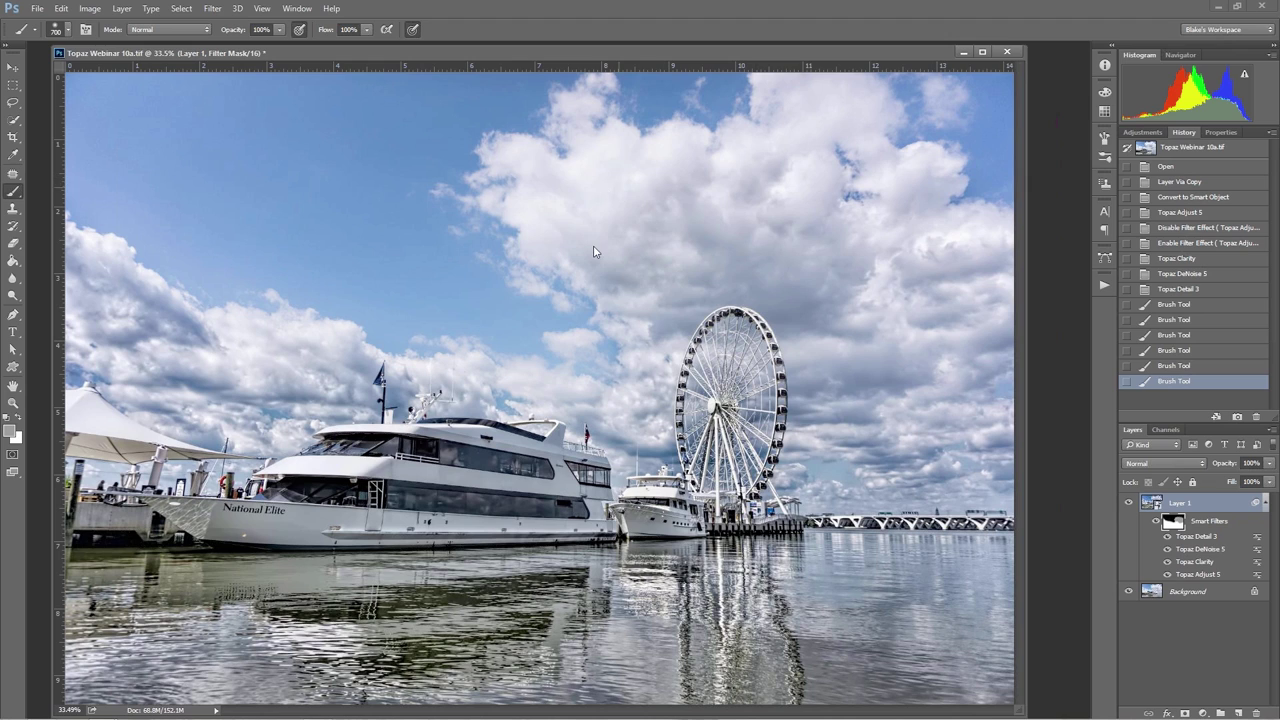
{"action": "left_click", "coordinate": [612, 214]}
{"action": "left_click_drag", "start_coordinate": [560, 210], "coordinate": [492, 282]}
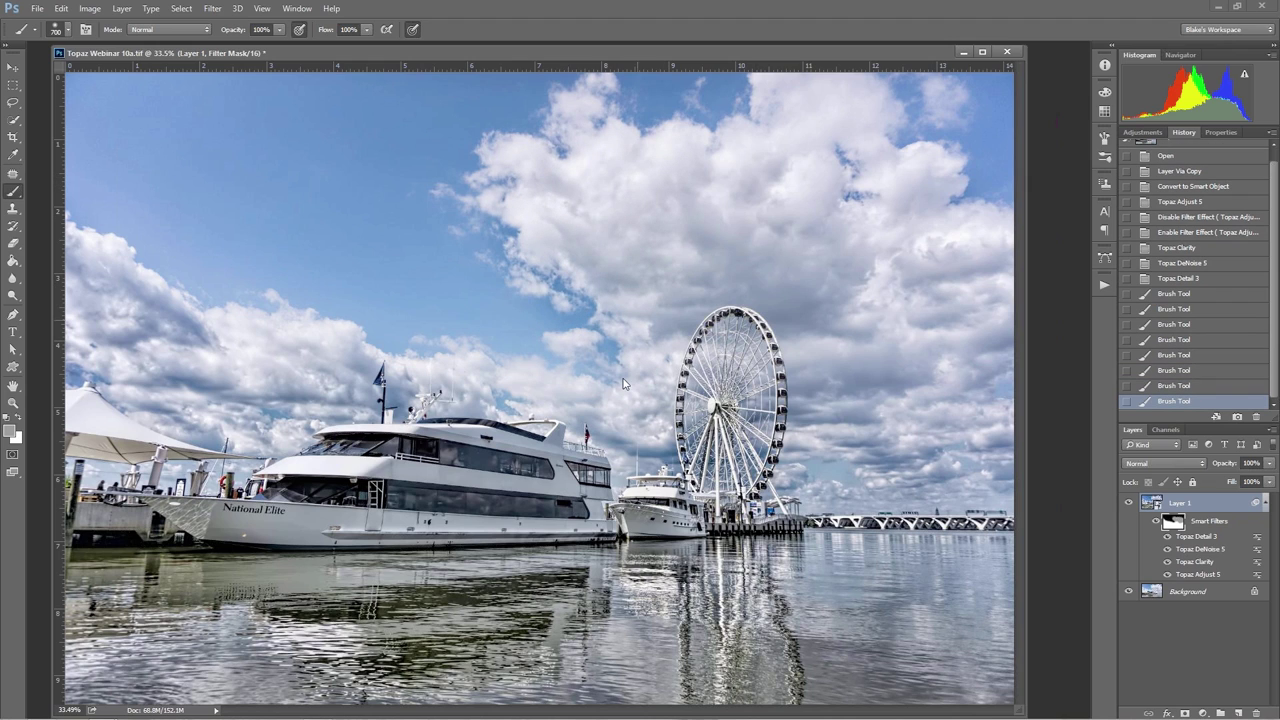
{"action": "mouse_move", "coordinate": [631, 413]}
{"action": "left_mouse_down"}
{"action": "mouse_move", "coordinate": [480, 350]}
{"action": "mouse_move", "coordinate": [160, 370]}
{"action": "left_mouse_up"}
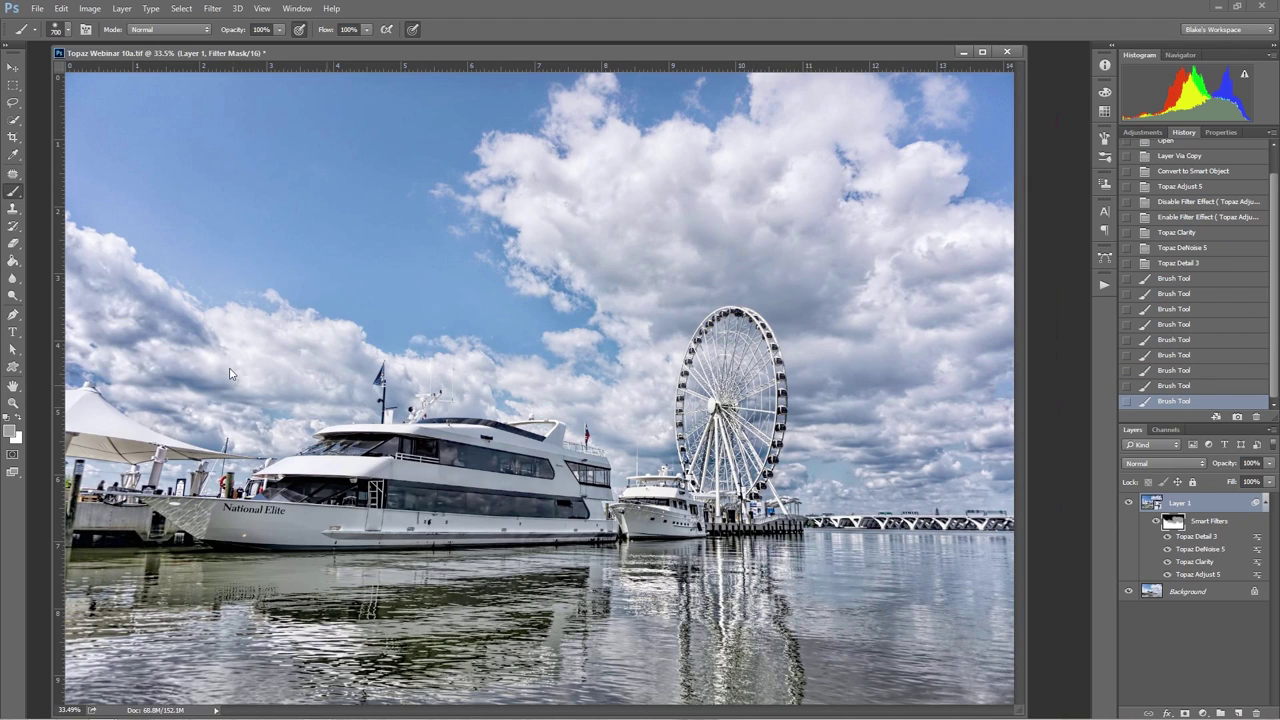
{"action": "mouse_move", "coordinate": [133, 320]}
{"action": "left_mouse_down"}
{"action": "mouse_move", "coordinate": [192, 334]}
{"action": "mouse_move", "coordinate": [109, 317]}
{"action": "left_mouse_up"}
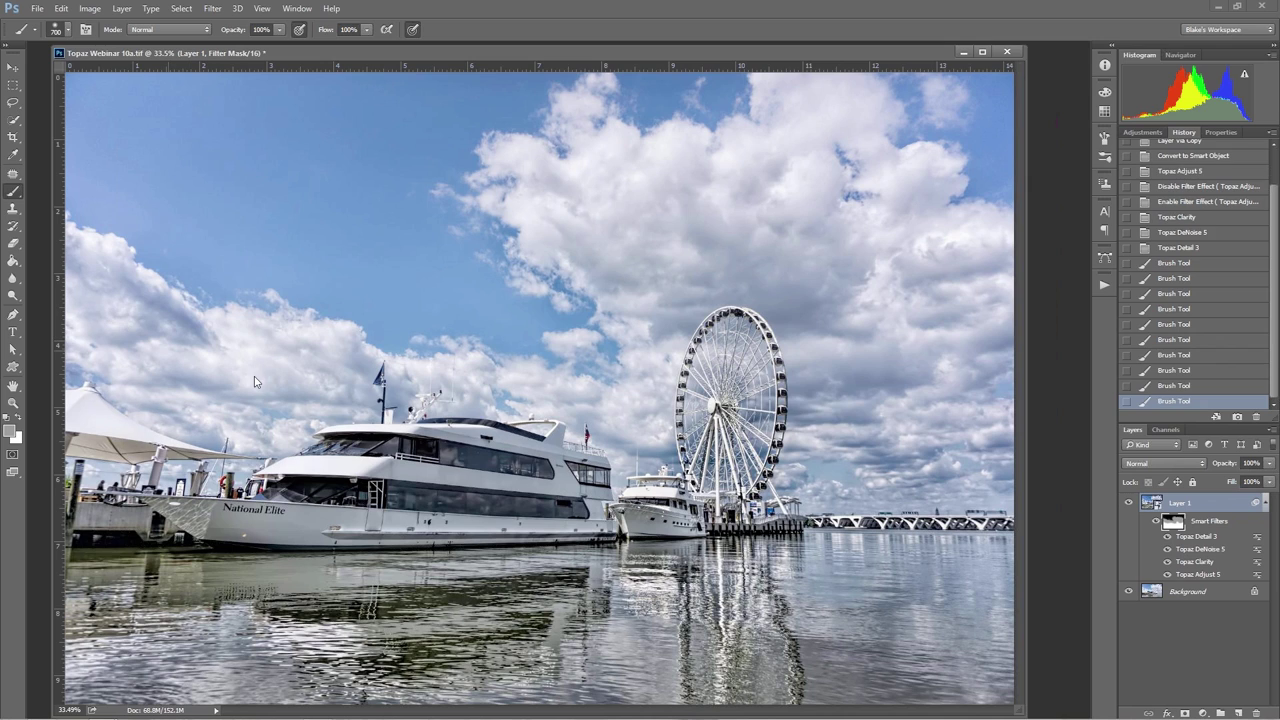
{"action": "left_click_drag", "start_coordinate": [316, 381], "coordinate": [470, 350]}
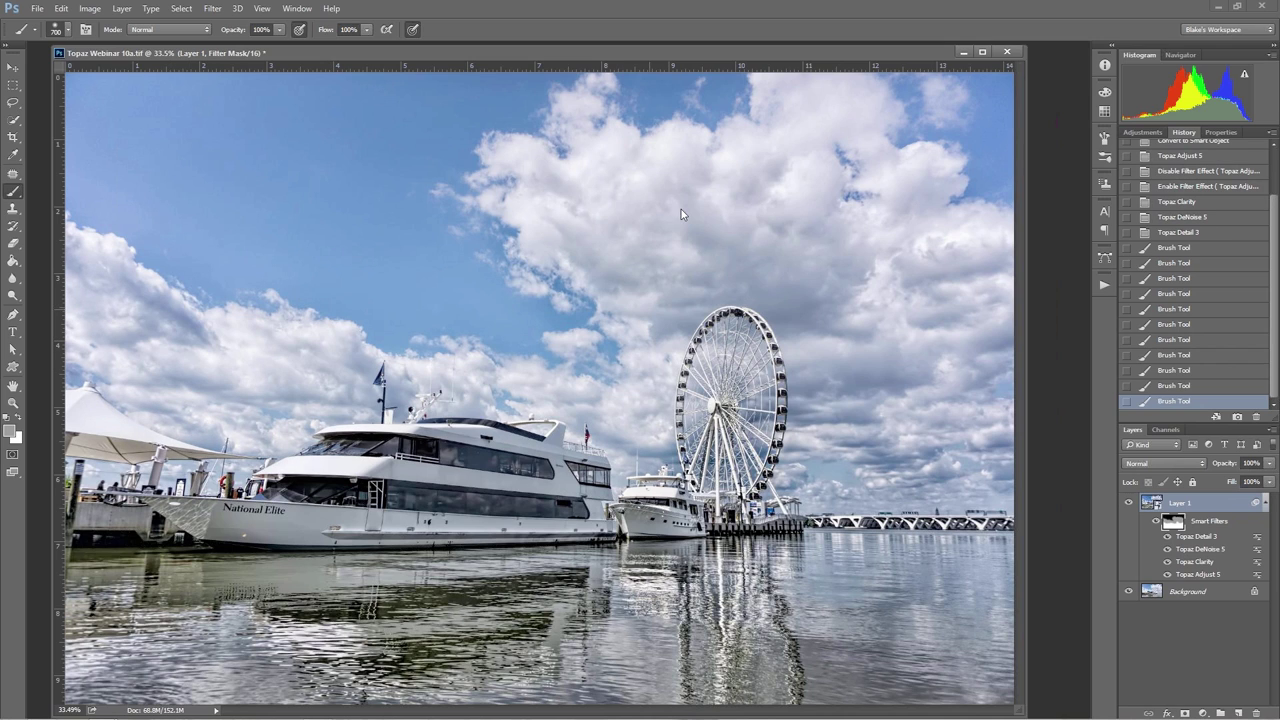
{"action": "left_click_drag", "start_coordinate": [728, 179], "coordinate": [871, 206]}
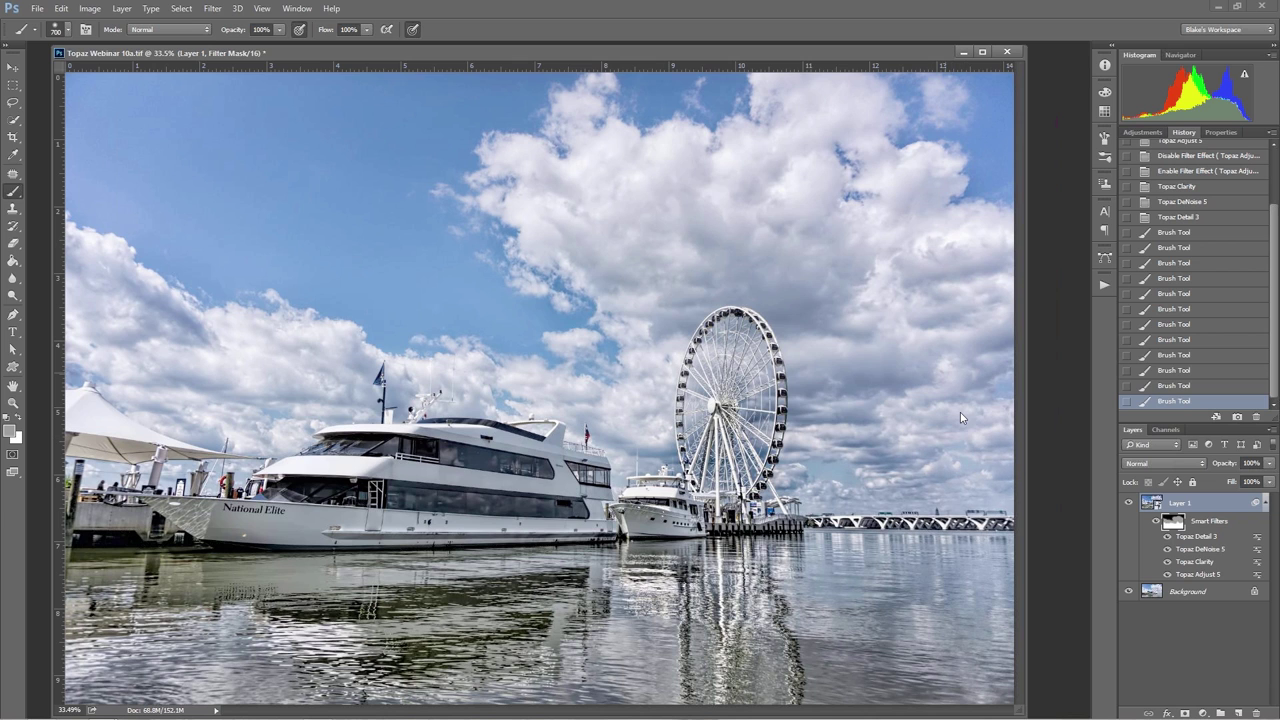
{"action": "left_click_drag", "start_coordinate": [960, 412], "coordinate": [989, 328]}
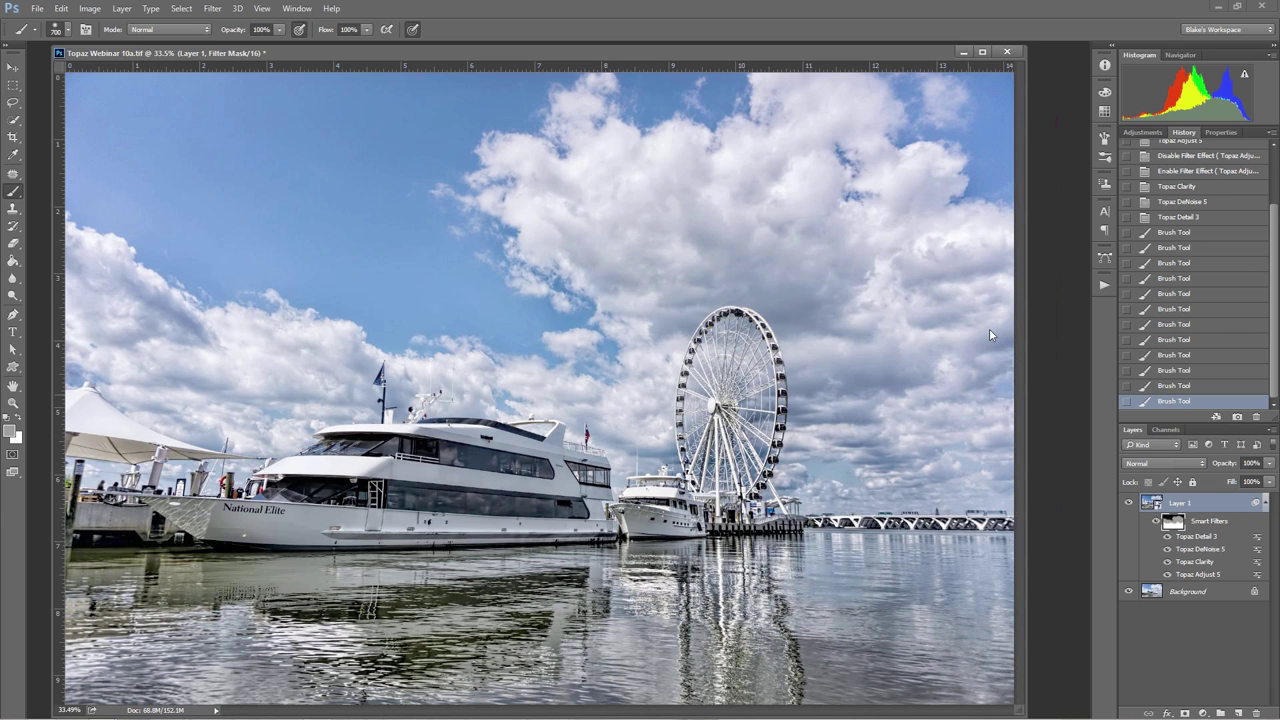
- Hide and show Layer 1 to compare the masked filter result with the original photo
{"action": "left_click", "coordinate": [1128, 503]}
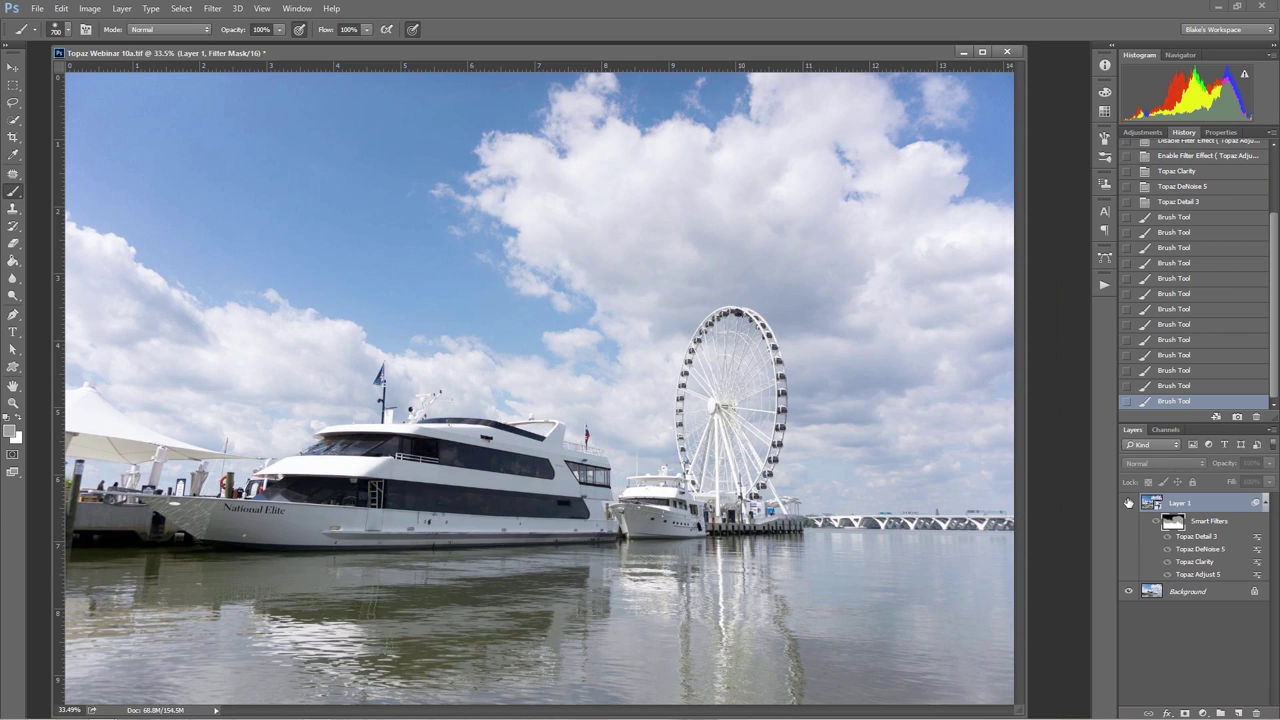
{"action": "left_click", "coordinate": [1129, 503]}
{"action": "left_click", "coordinate": [1129, 503]}
{"action": "left_click", "coordinate": [1129, 503]}
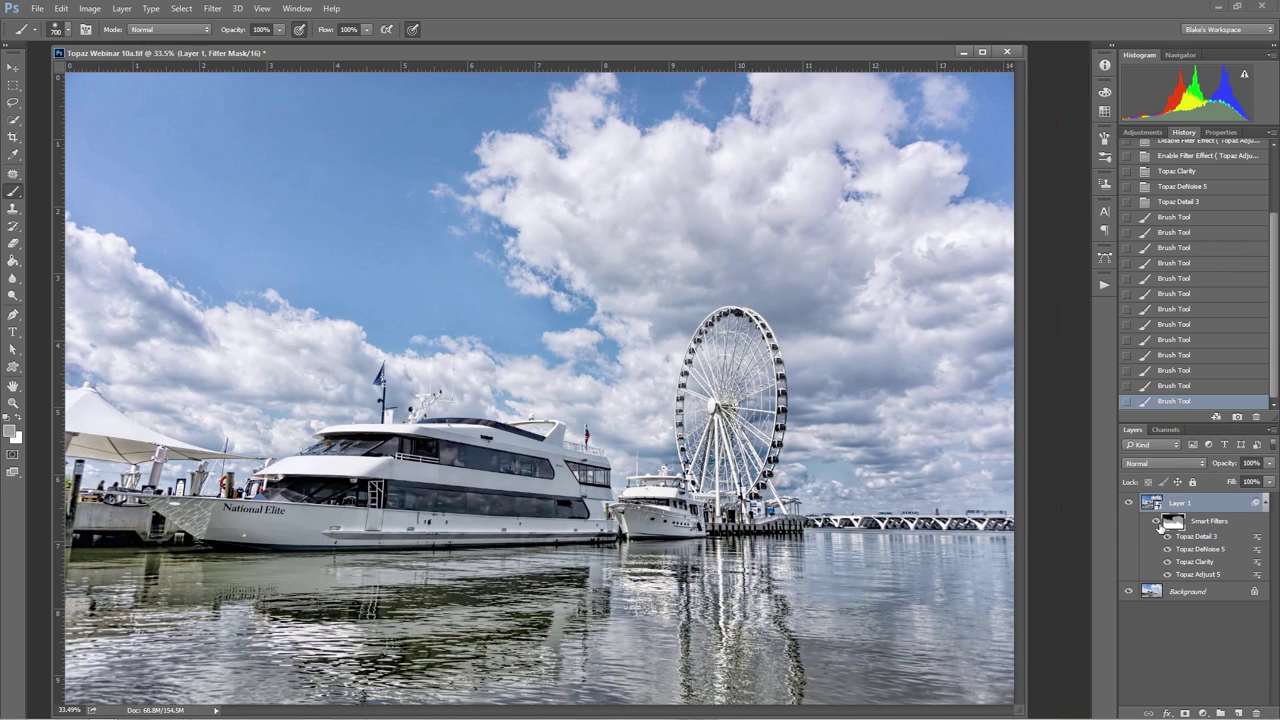
- Set the foreground to black (000000) and paint the Smart Filters mask over the blue sky along the cloud edges with a soft brush
{"action": "left_click", "coordinate": [10, 431]}
{"action": "type", "text": "000000"}
{"action": "key", "text": "Return"}
{"action": "key", "text": "bracketleft"}
{"action": "key", "text": "bracketleft"}
{"action": "key", "text": "bracketleft"}
{"action": "key", "text": "bracketleft"}
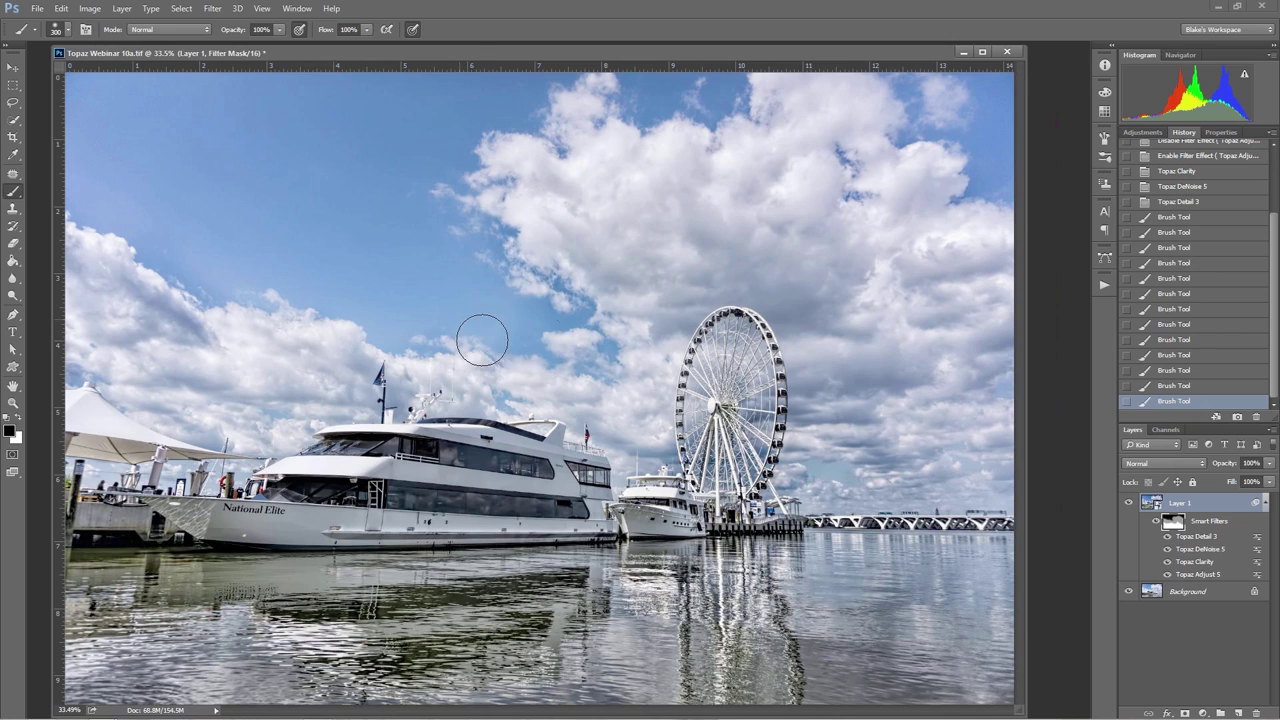
{"action": "key", "text": "bracketright"}
{"action": "key", "text": "bracketright"}
{"action": "key", "text": "bracketright"}
{"action": "left_click", "coordinate": [514, 312]}
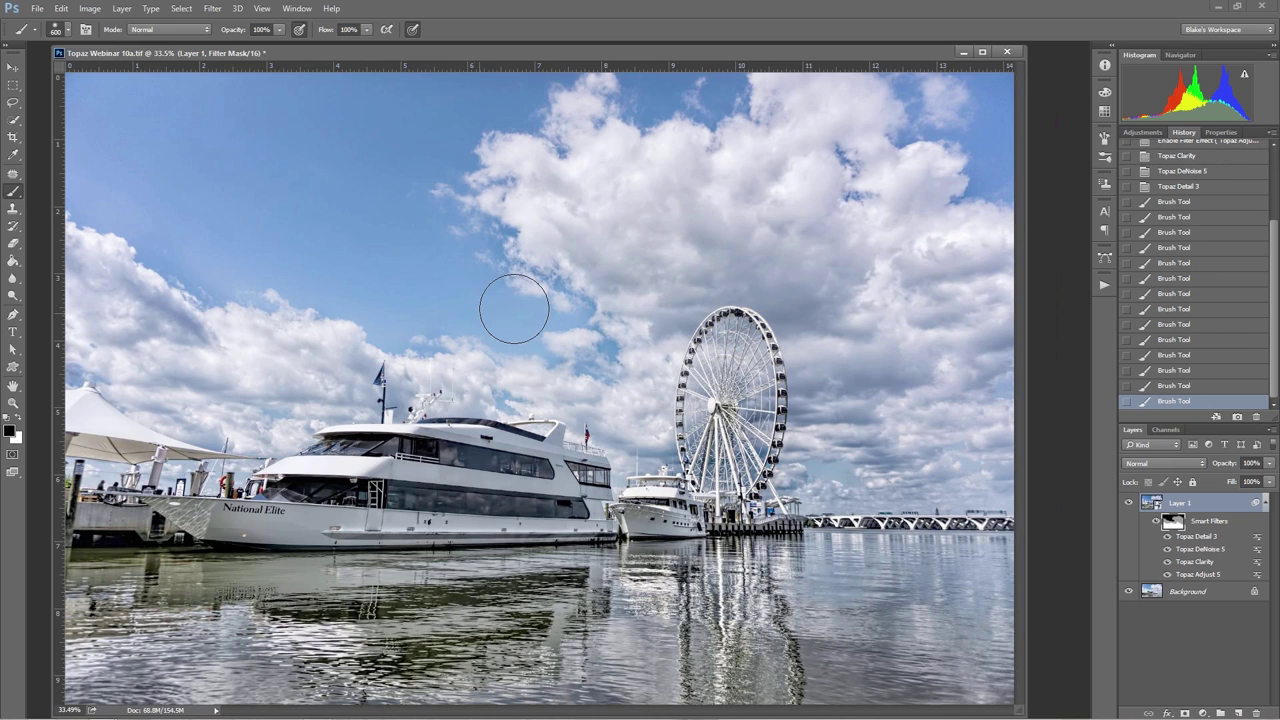
{"action": "key", "text": "bracketright"}
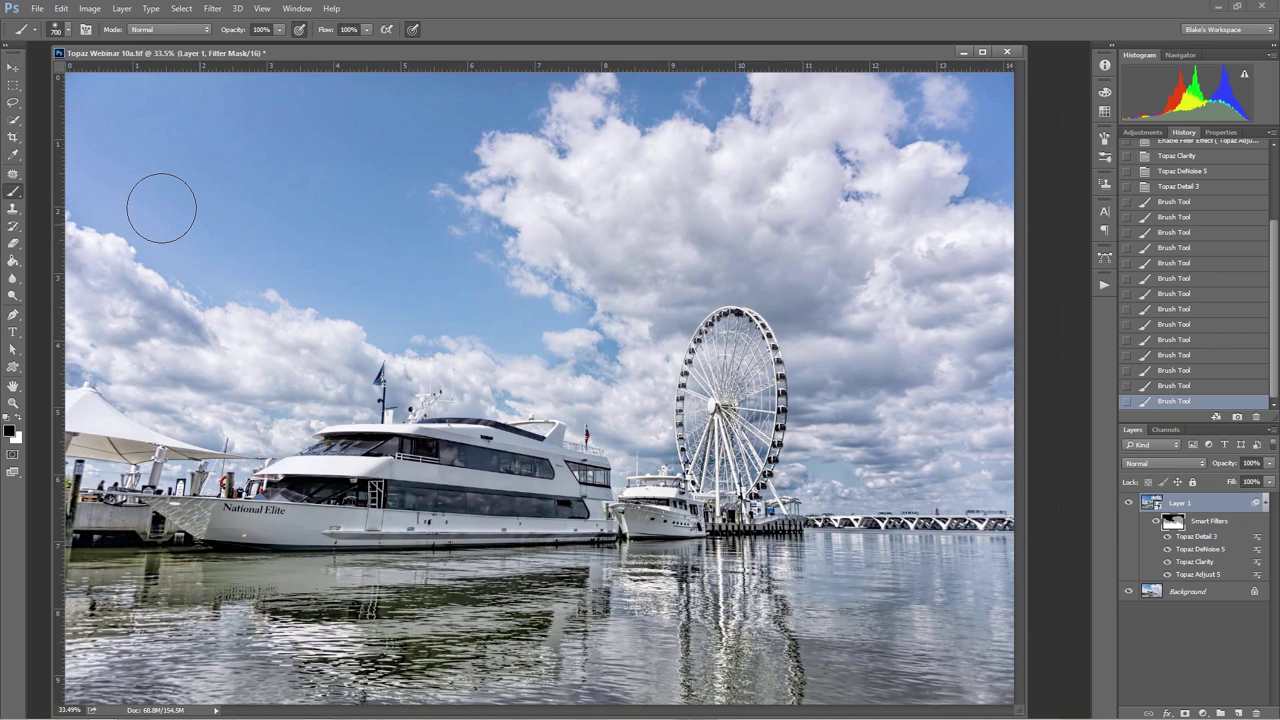
{"action": "left_click", "coordinate": [430, 281]}
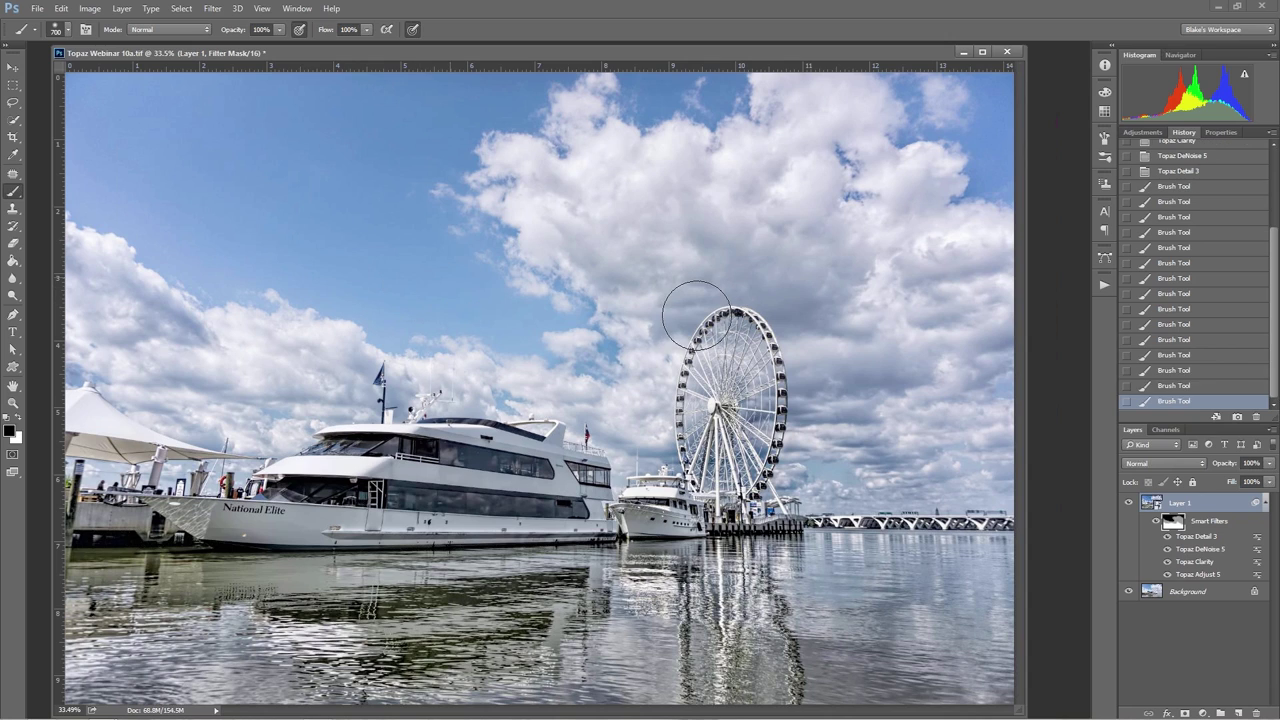
- Try painting black on the Smart Filters mask across the water and undo that stroke
{"action": "right_click", "coordinate": [808, 298]}
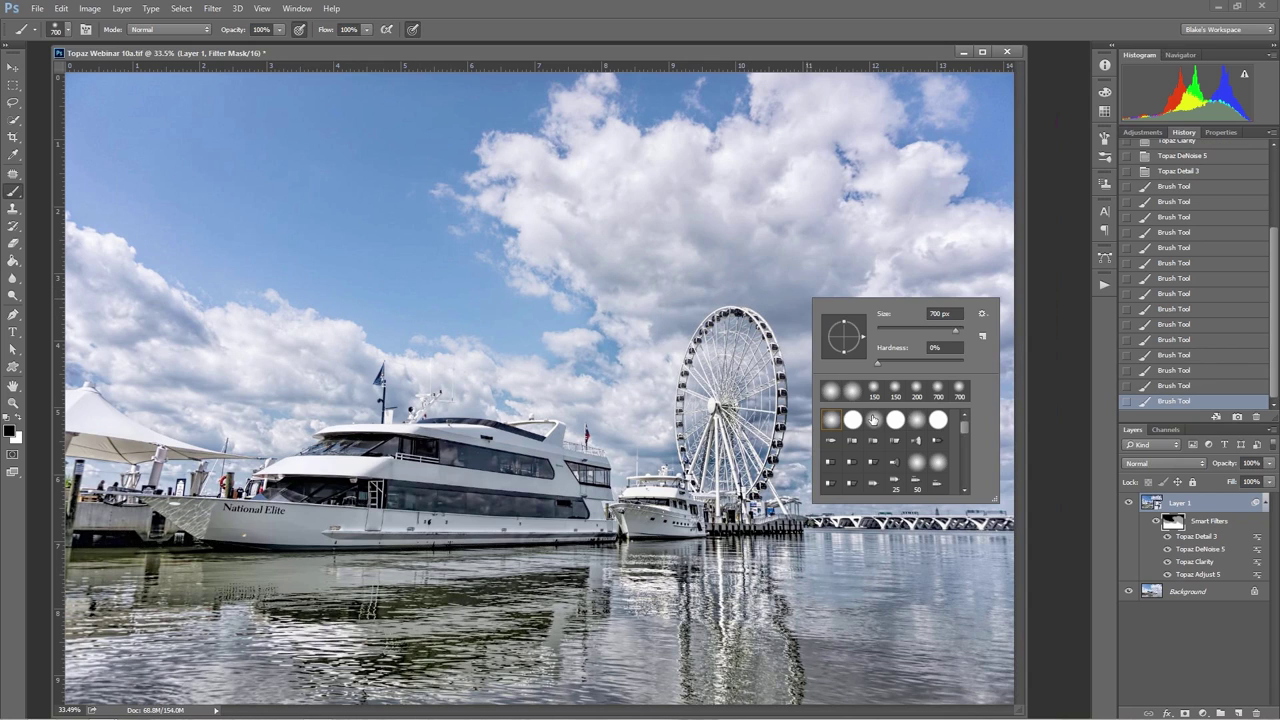
{"action": "left_click", "coordinate": [809, 53]}
{"action": "mouse_move", "coordinate": [880, 502]}
{"action": "left_mouse_down"}
{"action": "mouse_move", "coordinate": [860, 520]}
{"action": "mouse_move", "coordinate": [963, 490]}
{"action": "left_mouse_up"}
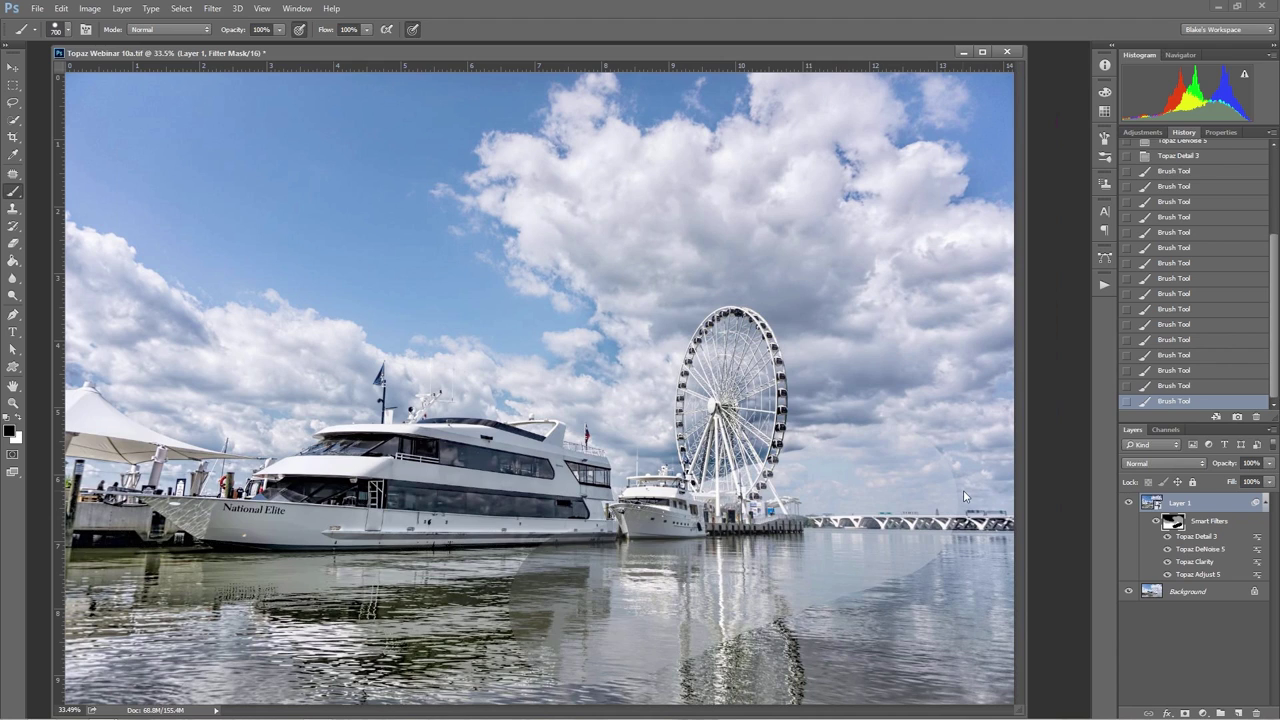
{"action": "left_click", "coordinate": [1204, 387]}
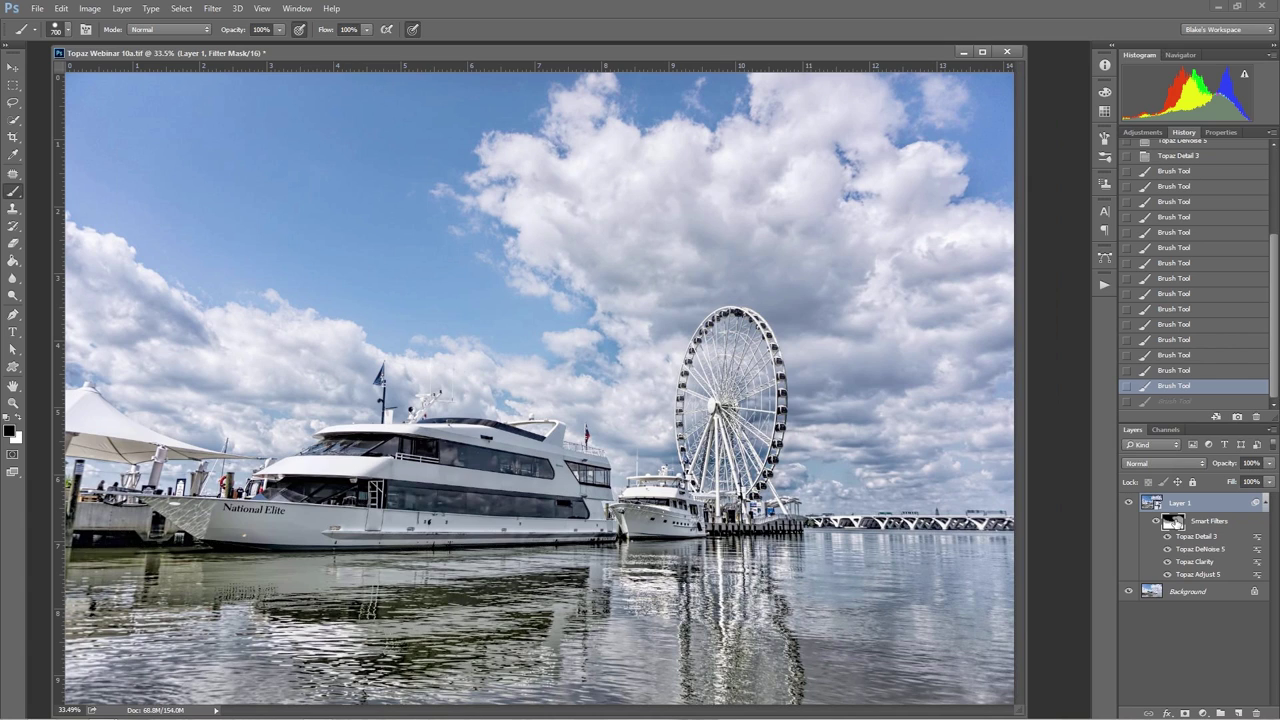
- Display the Smart Filters mask, soften it with a 103.4-pixel Gaussian Blur, and return to the photo
{"action": "left_click", "coordinate": [1172, 521], "text": "alt"}
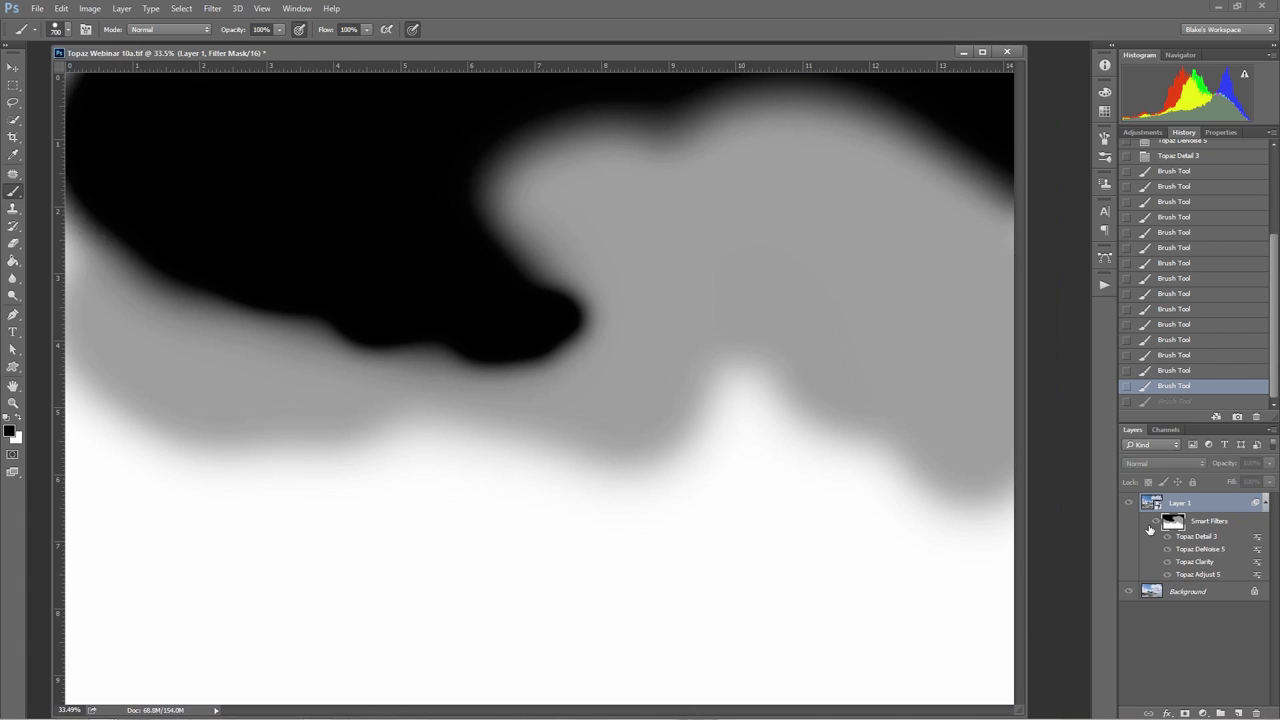
{"action": "left_click", "coordinate": [212, 9]}
{"action": "mouse_move", "coordinate": [217, 156]}
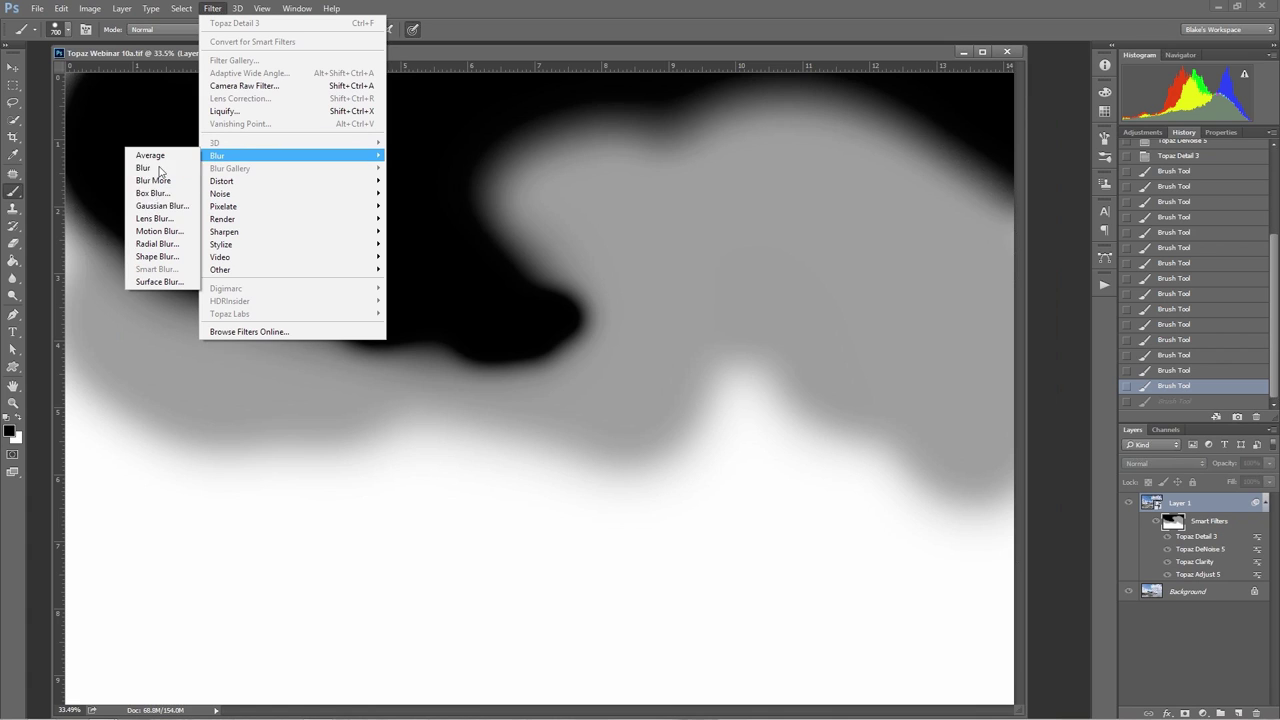
{"action": "left_click", "coordinate": [155, 206]}
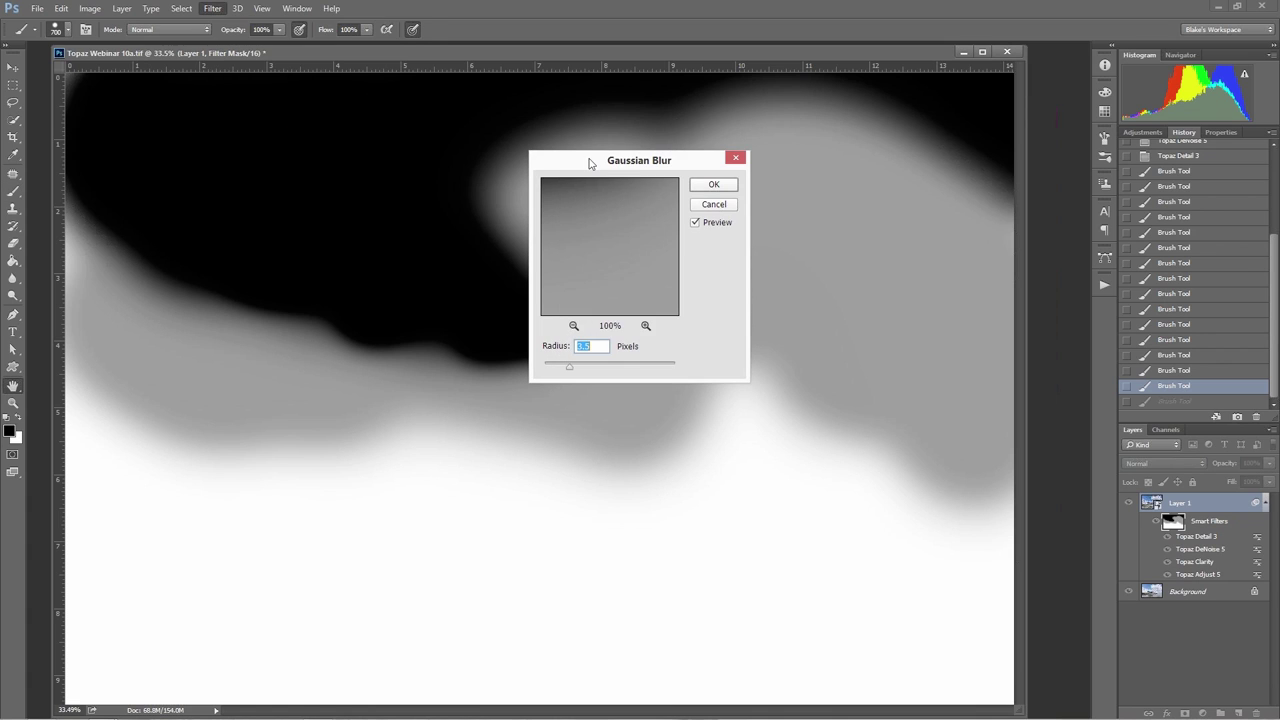
{"action": "left_click_drag", "start_coordinate": [630, 419], "coordinate": [710, 419]}
{"action": "left_click_drag", "start_coordinate": [688, 282], "coordinate": [673, 279]}
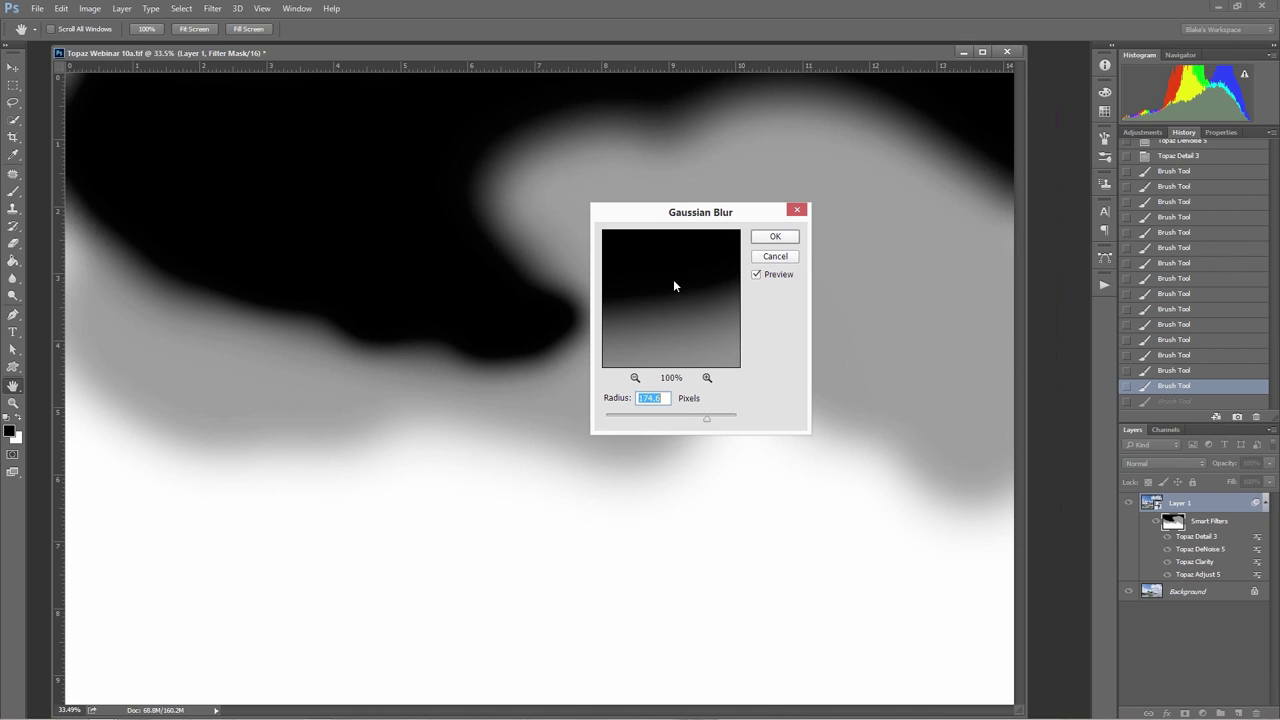
{"action": "left_click_drag", "start_coordinate": [704, 421], "coordinate": [690, 420]}
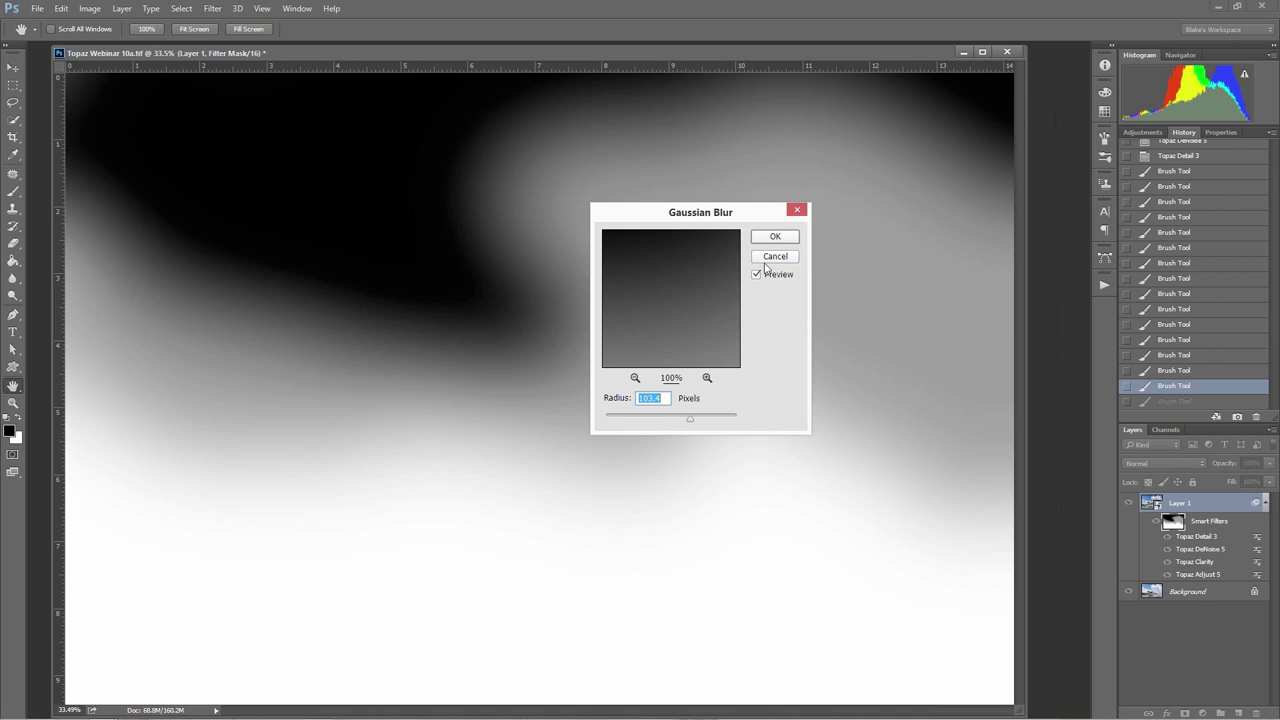
{"action": "key", "text": "Return"}
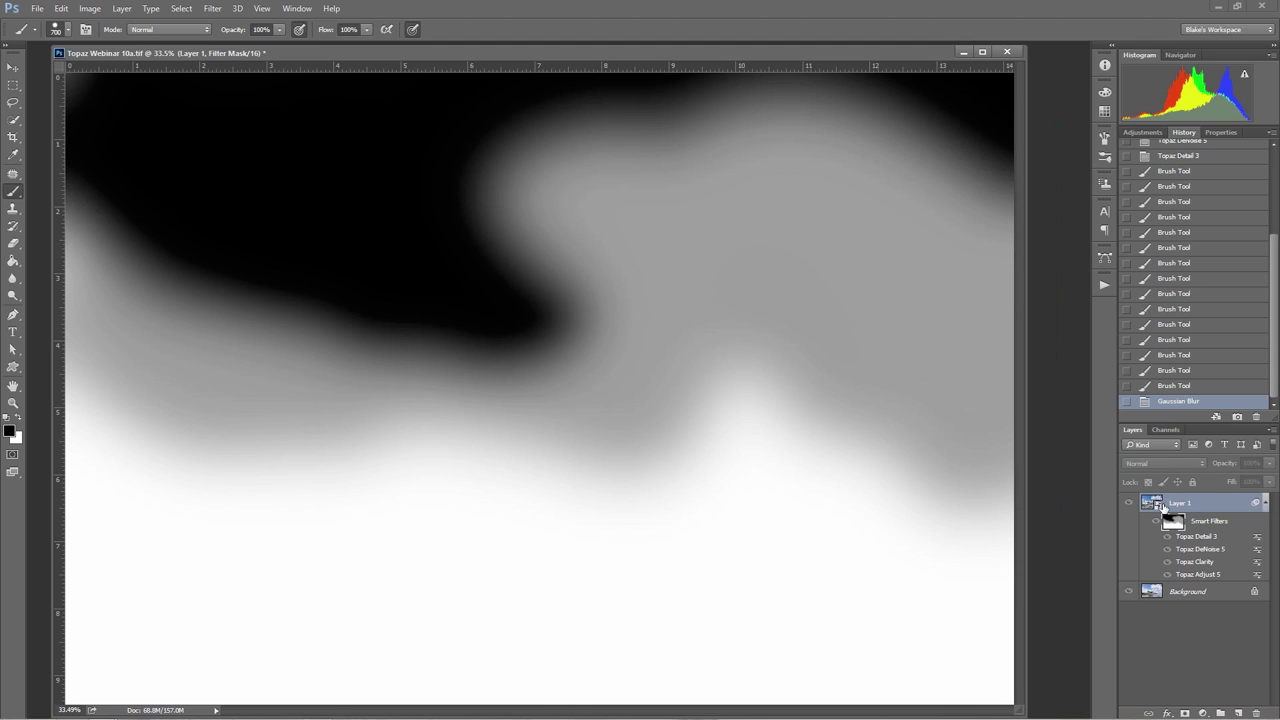
{"action": "left_click", "coordinate": [1172, 521], "text": "alt"}
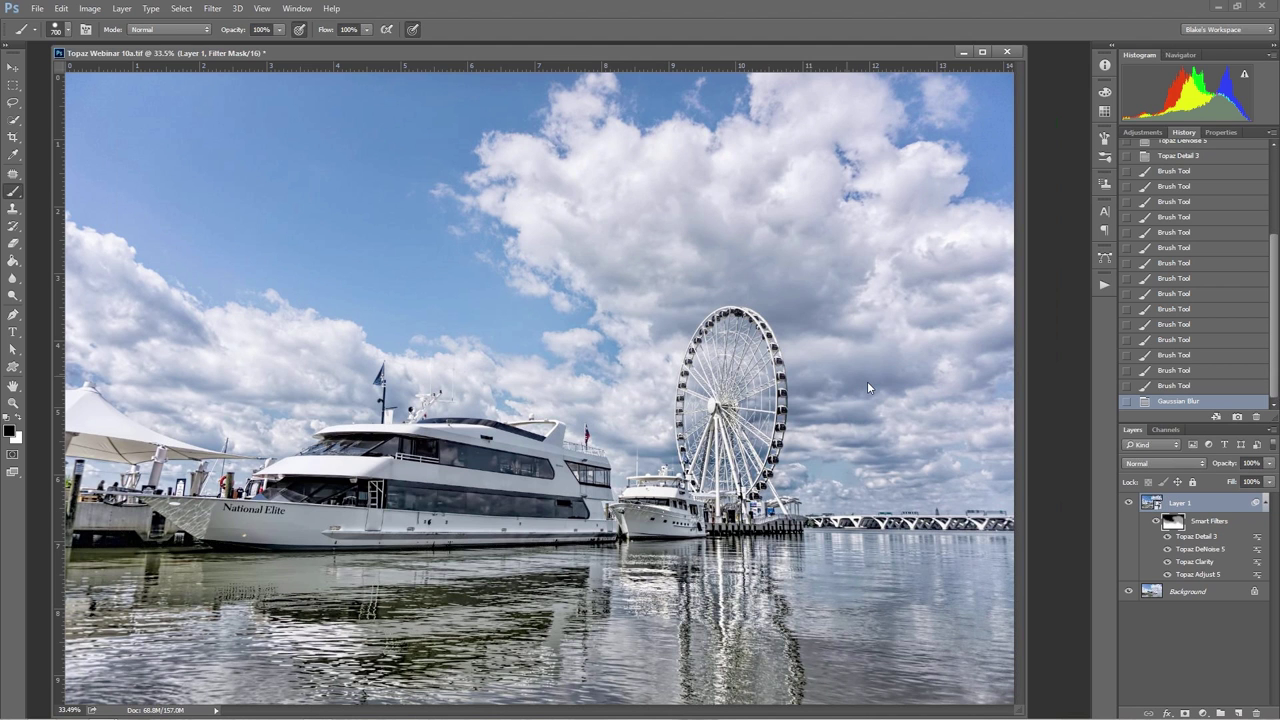
- Compare the photo with Layer 1 hidden and shown, and stamp all visible layers into a new layer on top
{"action": "left_click", "coordinate": [1128, 504]}
{"action": "left_click", "coordinate": [1130, 501]}
{"action": "key", "text": "ctrl+shift+alt+e"}
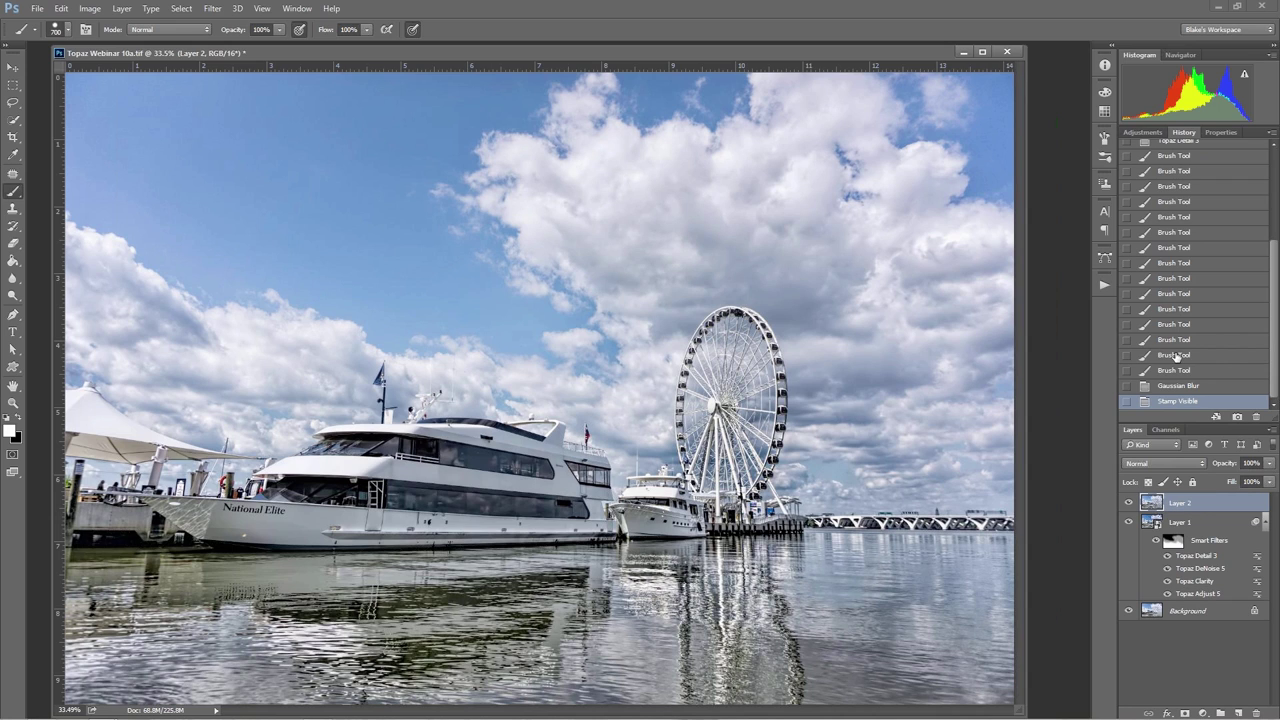
{"action": "left_click", "coordinate": [1178, 390]}
{"action": "left_click", "coordinate": [1179, 405]}
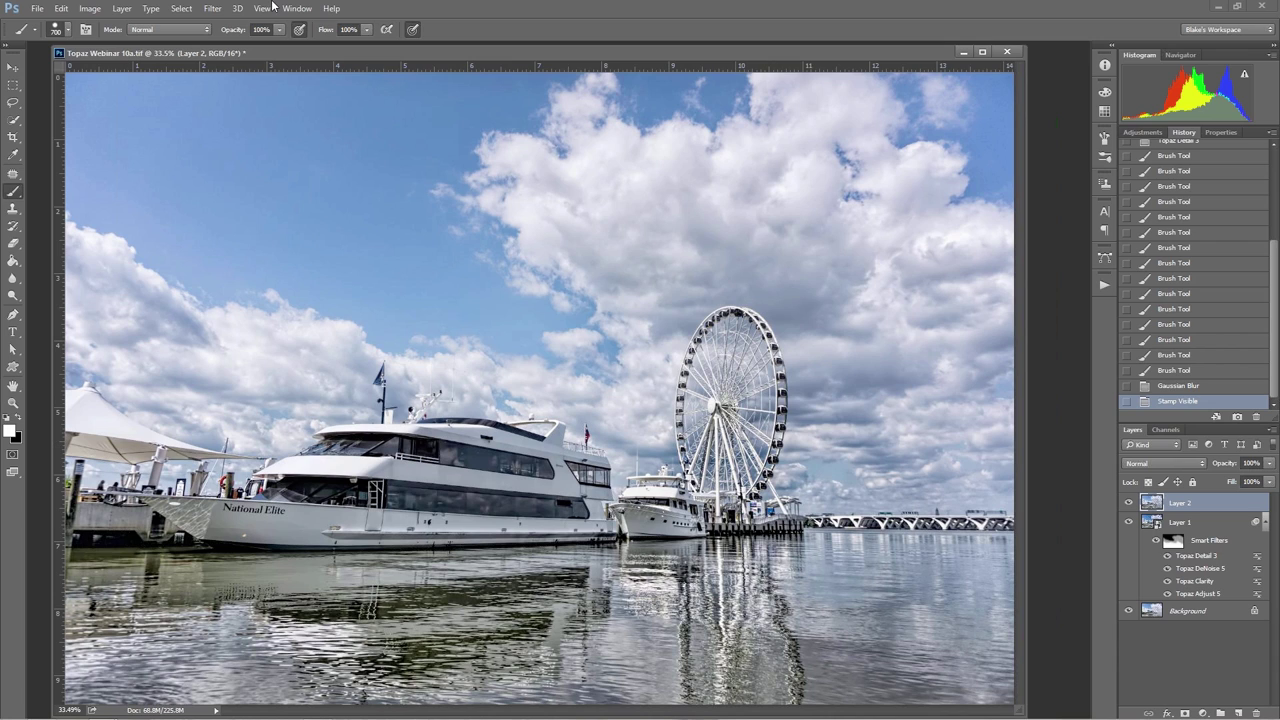
- Apply the Average blur to the stamped layer and compare its flat color with the photo underneath
{"action": "left_click", "coordinate": [211, 10]}
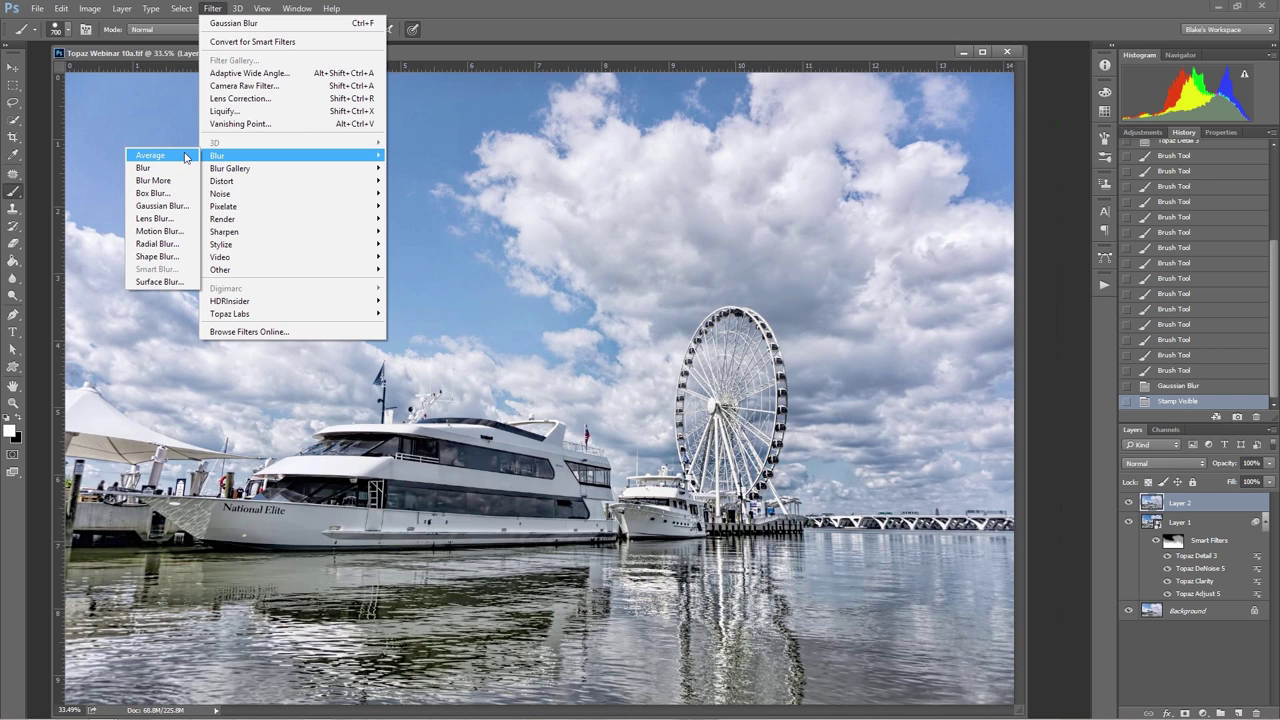
{"action": "left_click", "coordinate": [185, 157]}
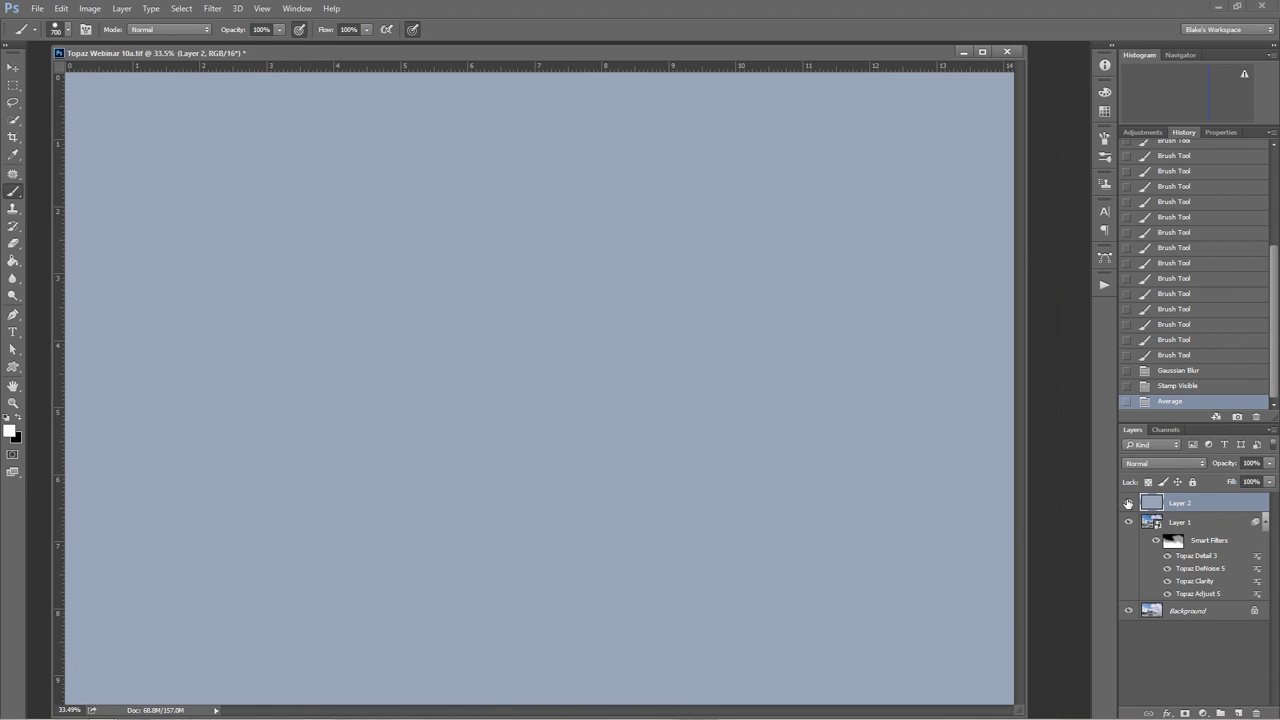
{"action": "left_click", "coordinate": [1128, 503]}
{"action": "left_click", "coordinate": [1129, 503]}
{"action": "left_click", "coordinate": [1129, 503]}
{"action": "left_click", "coordinate": [1129, 503]}
- Invert the averaged color of Layer 2 and set its blend mode to Soft Light
{"action": "key", "text": "ctrl+i"}
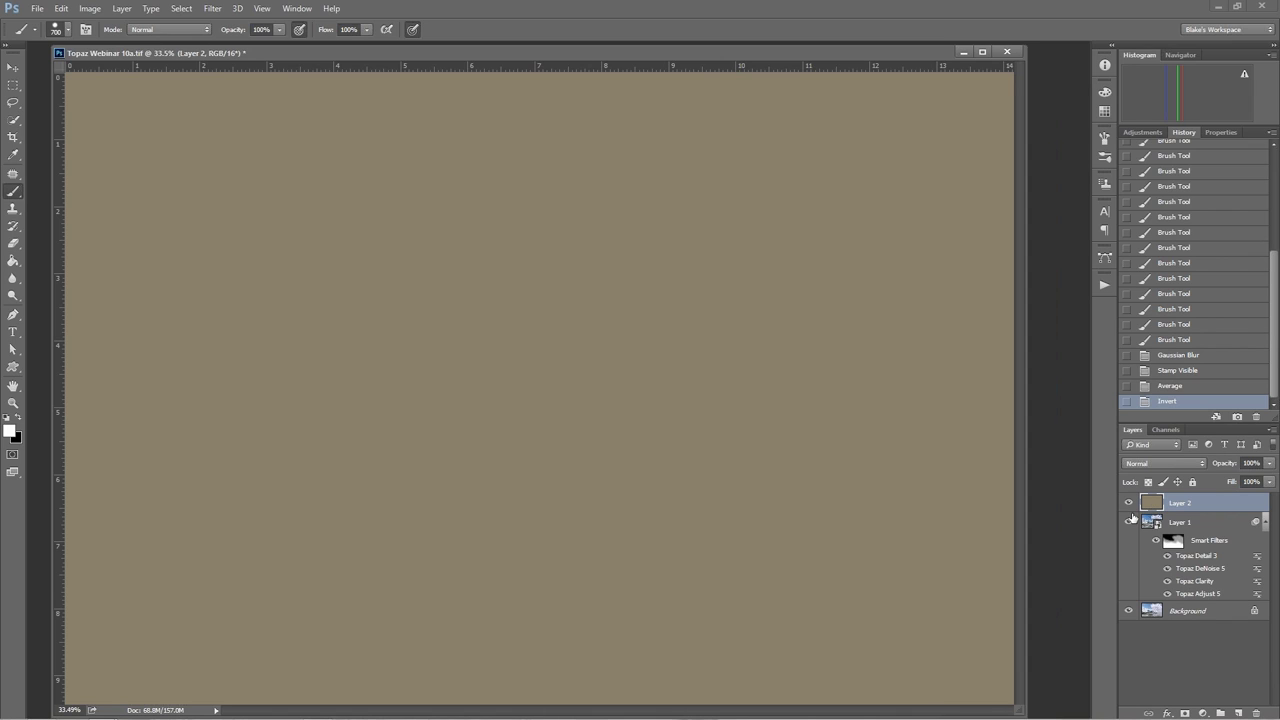
{"action": "left_click", "coordinate": [1164, 465]}
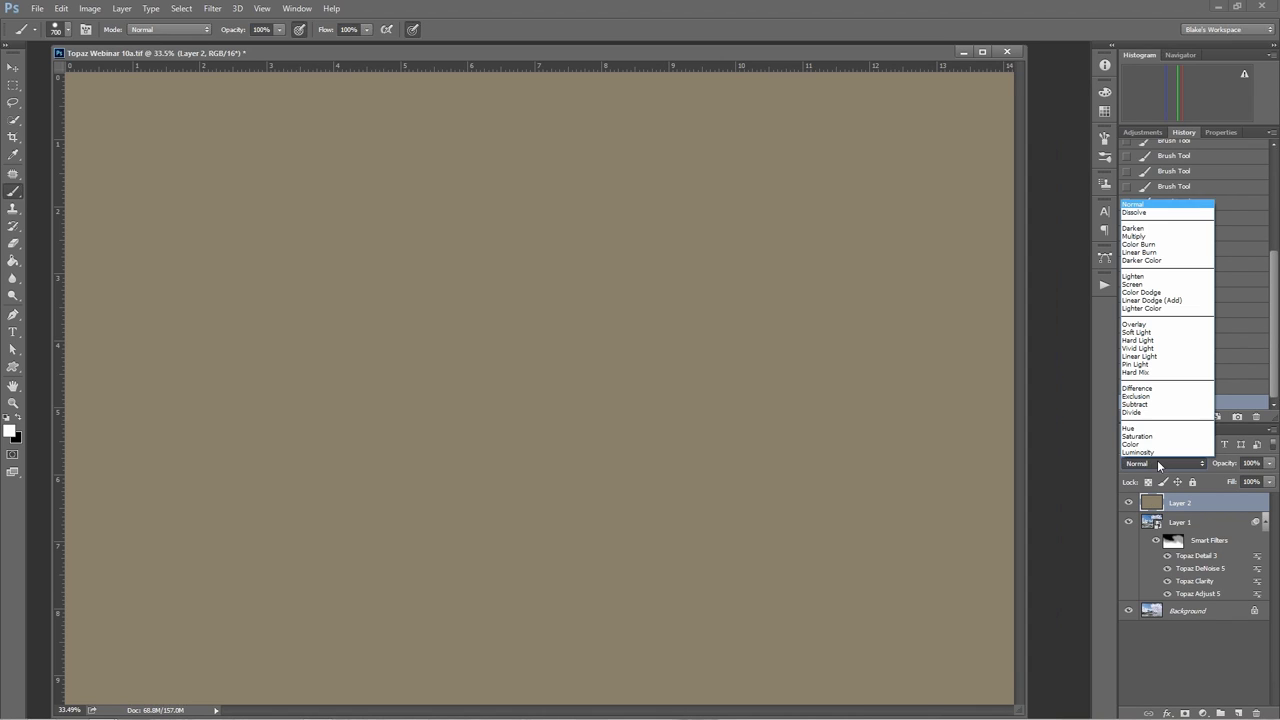
{"action": "left_click", "coordinate": [1138, 334]}
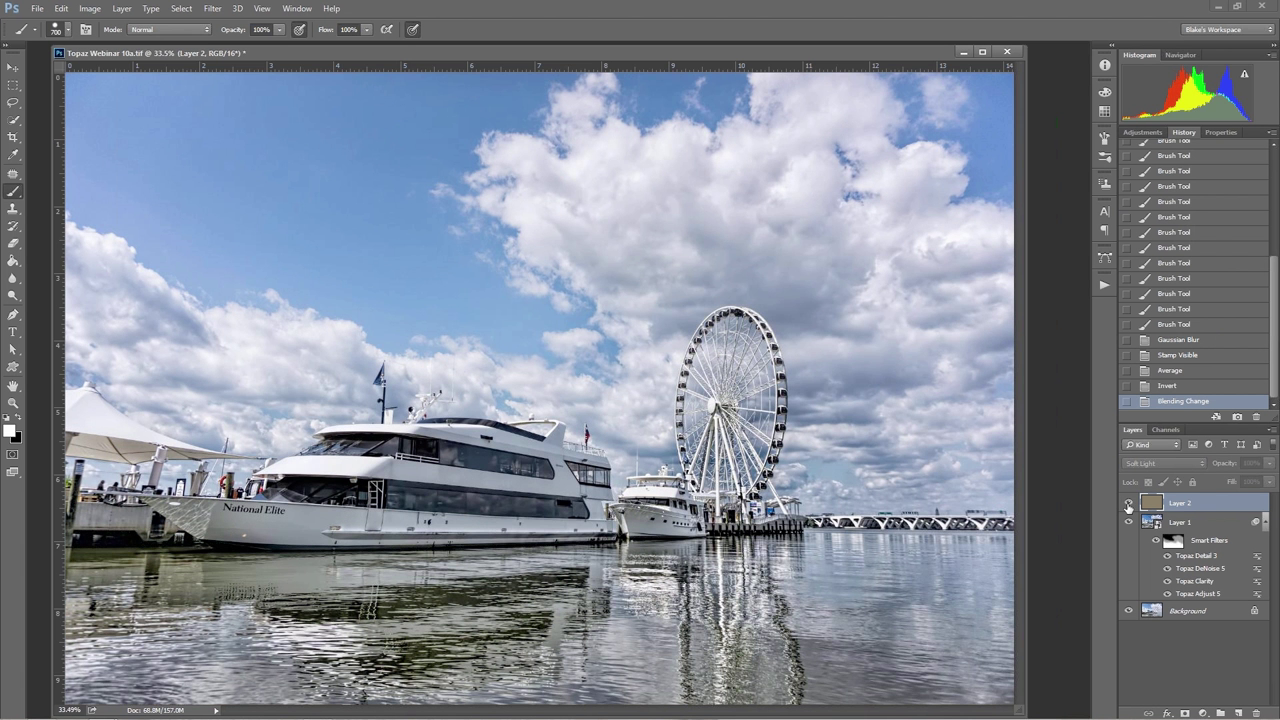
- Hide and show Layer 2 repeatedly to compare the photo with and without the color temperature correction
{"action": "left_click", "coordinate": [1128, 505]}
{"action": "left_click", "coordinate": [1128, 505]}
{"action": "left_click", "coordinate": [1128, 505]}
{"action": "left_click", "coordinate": [1128, 505]}
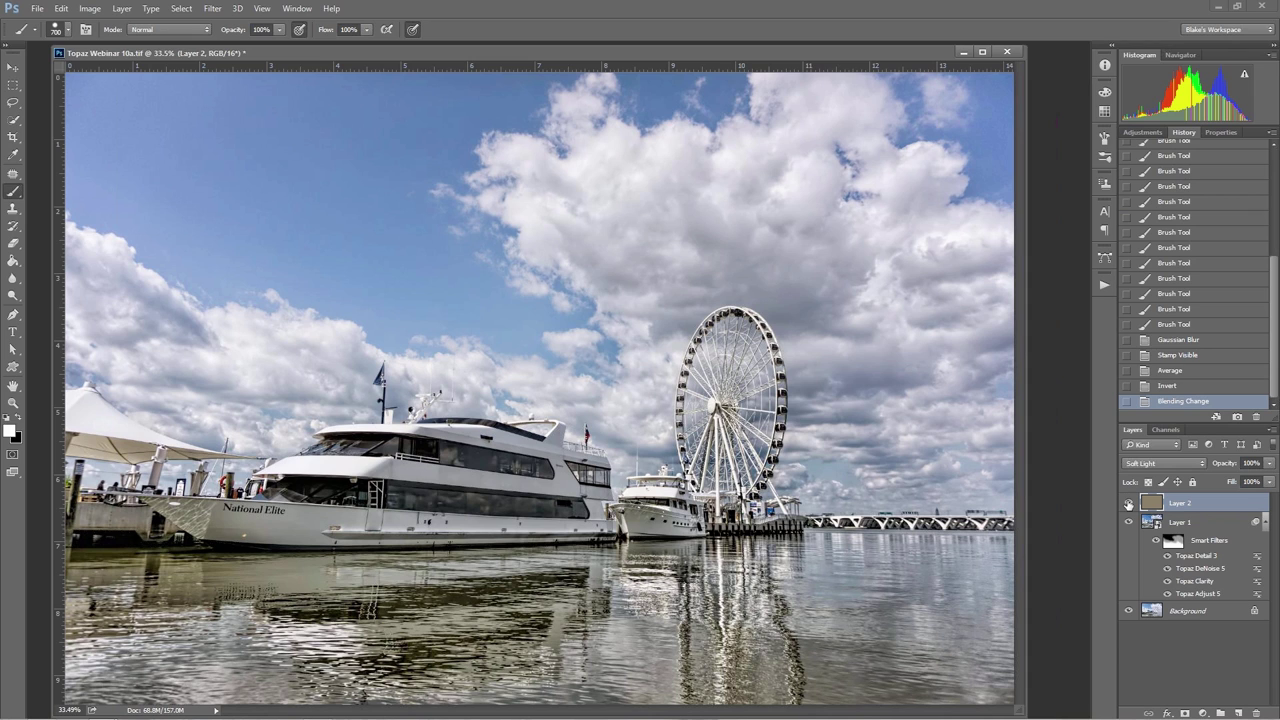
{"action": "left_click", "coordinate": [1128, 505]}
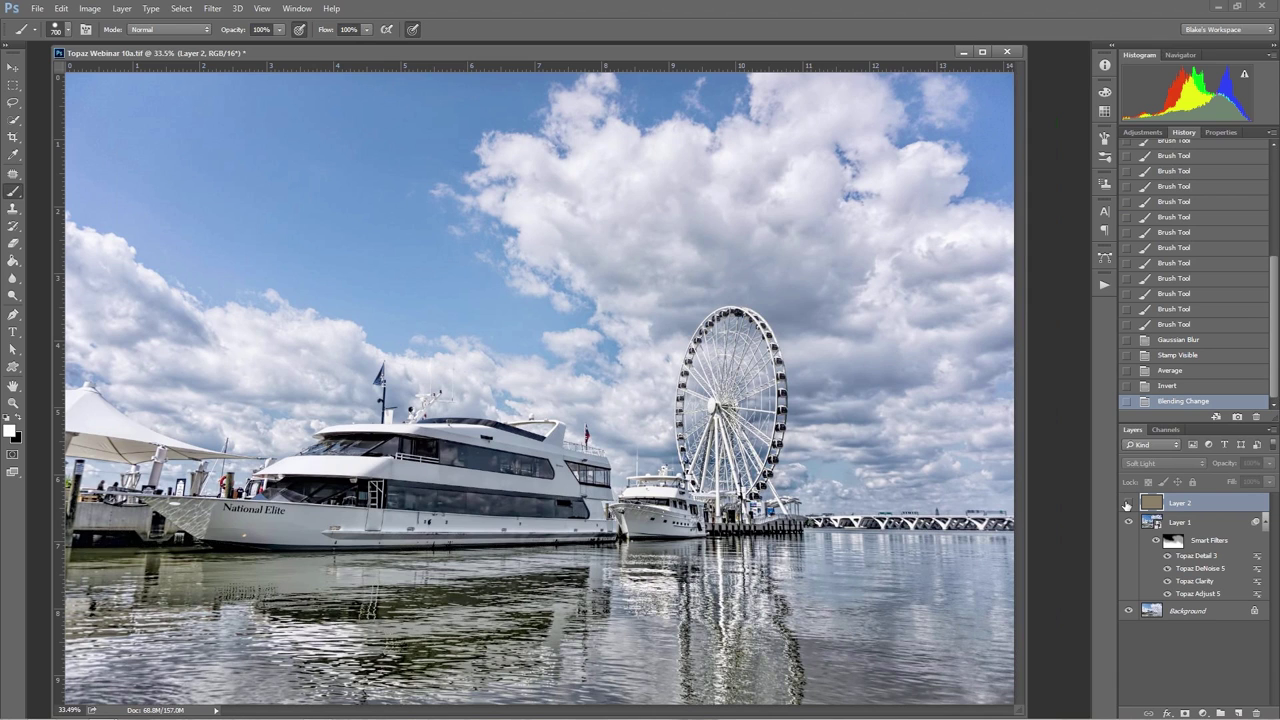
{"action": "left_click", "coordinate": [1128, 503]}
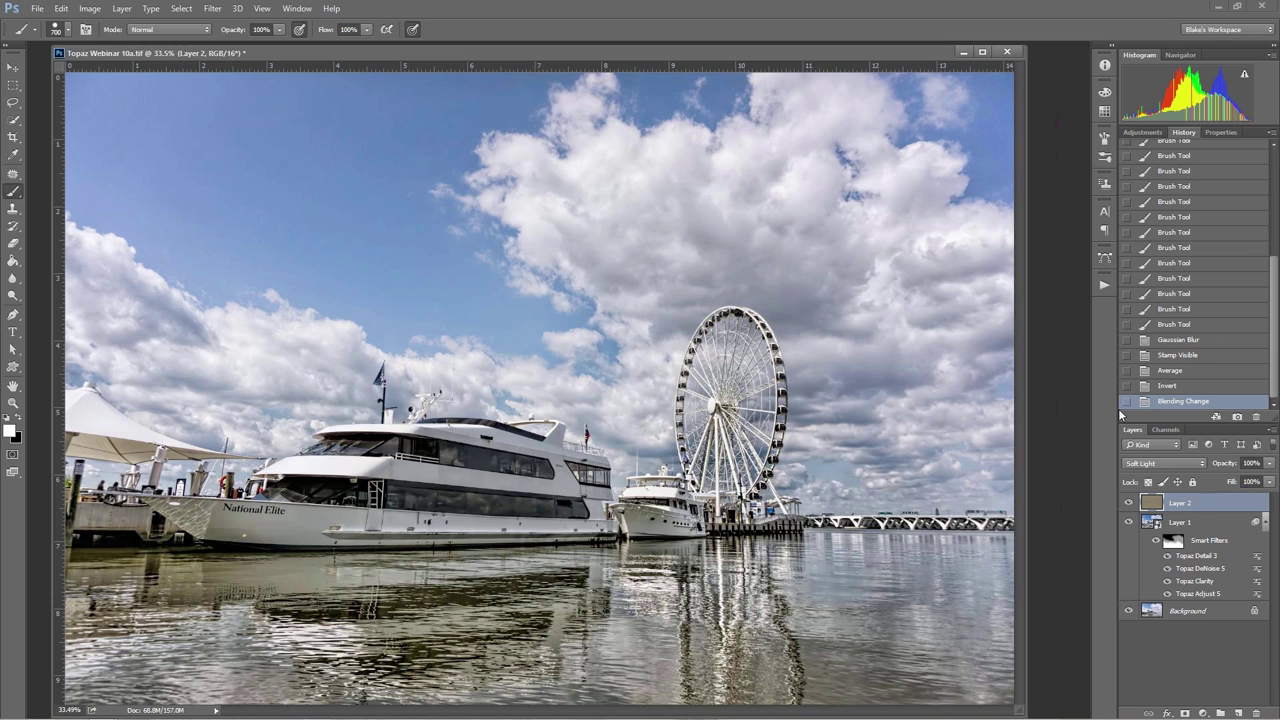
- Select the Temperature Level action in the Forging Your Photos set and delete the manually made Layer 2
{"action": "left_click", "coordinate": [1104, 286]}
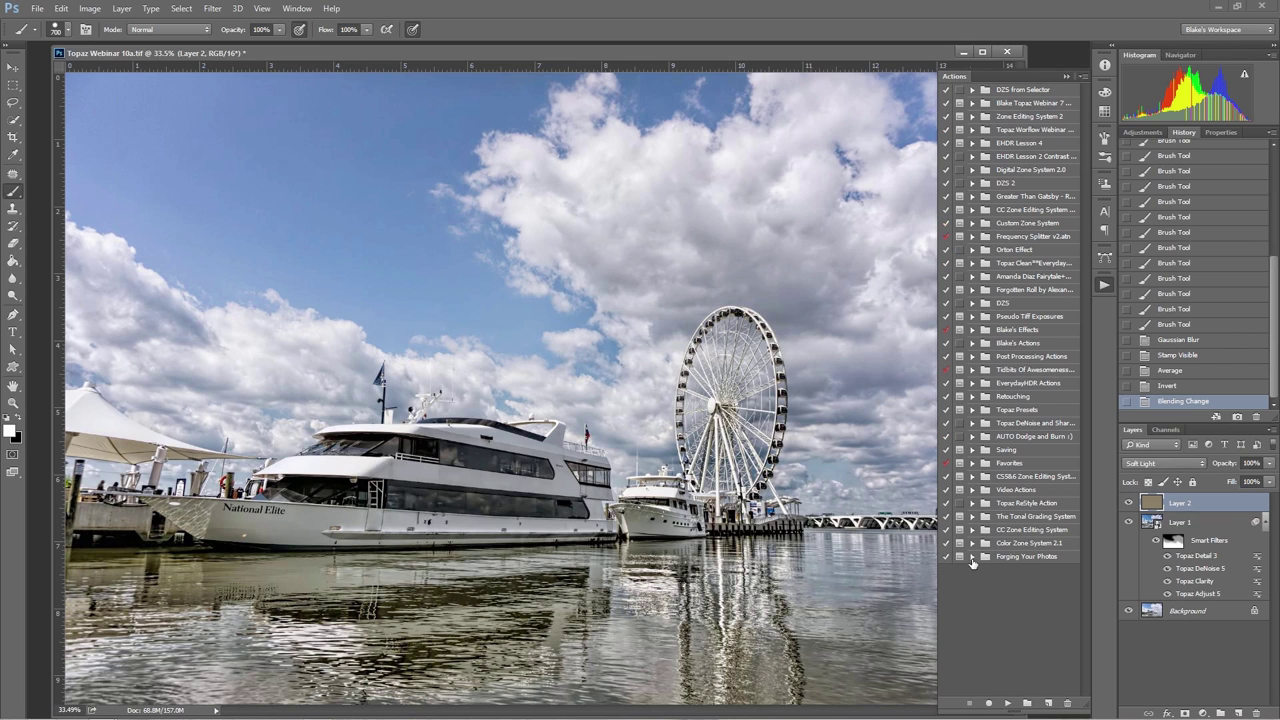
{"action": "left_click", "coordinate": [972, 556]}
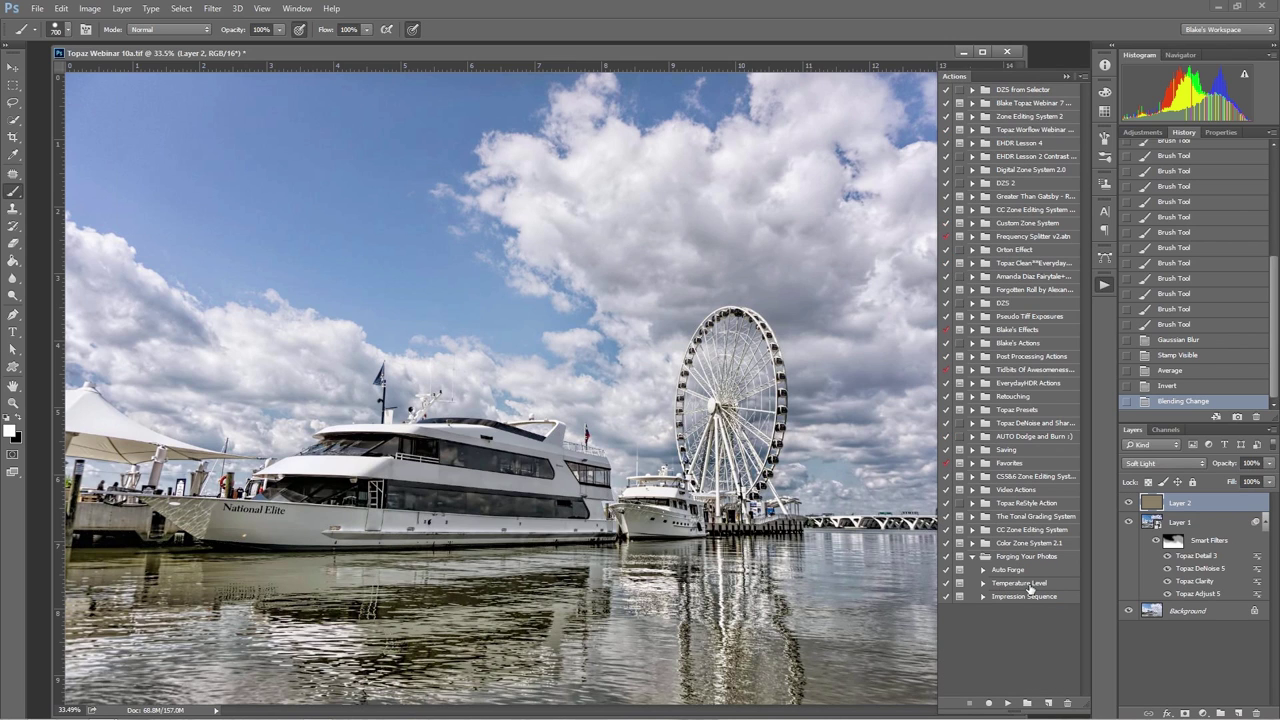
{"action": "left_click", "coordinate": [1026, 584]}
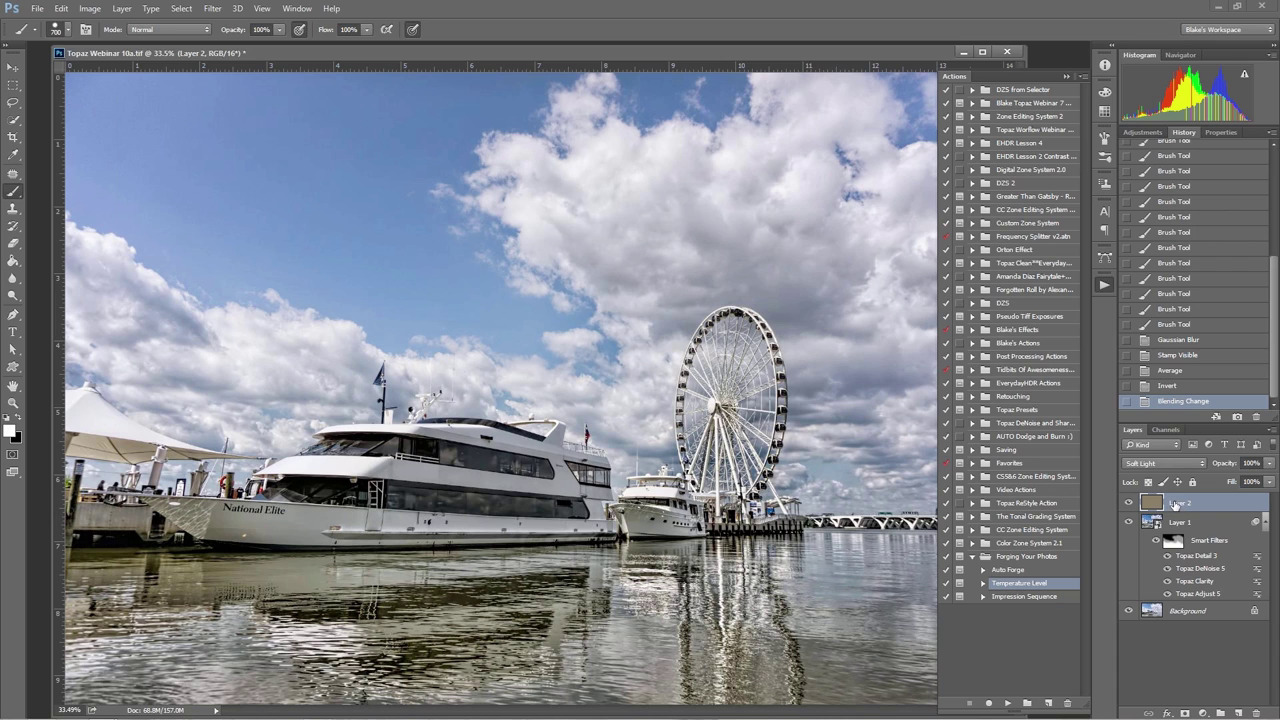
{"action": "key", "text": "Delete"}
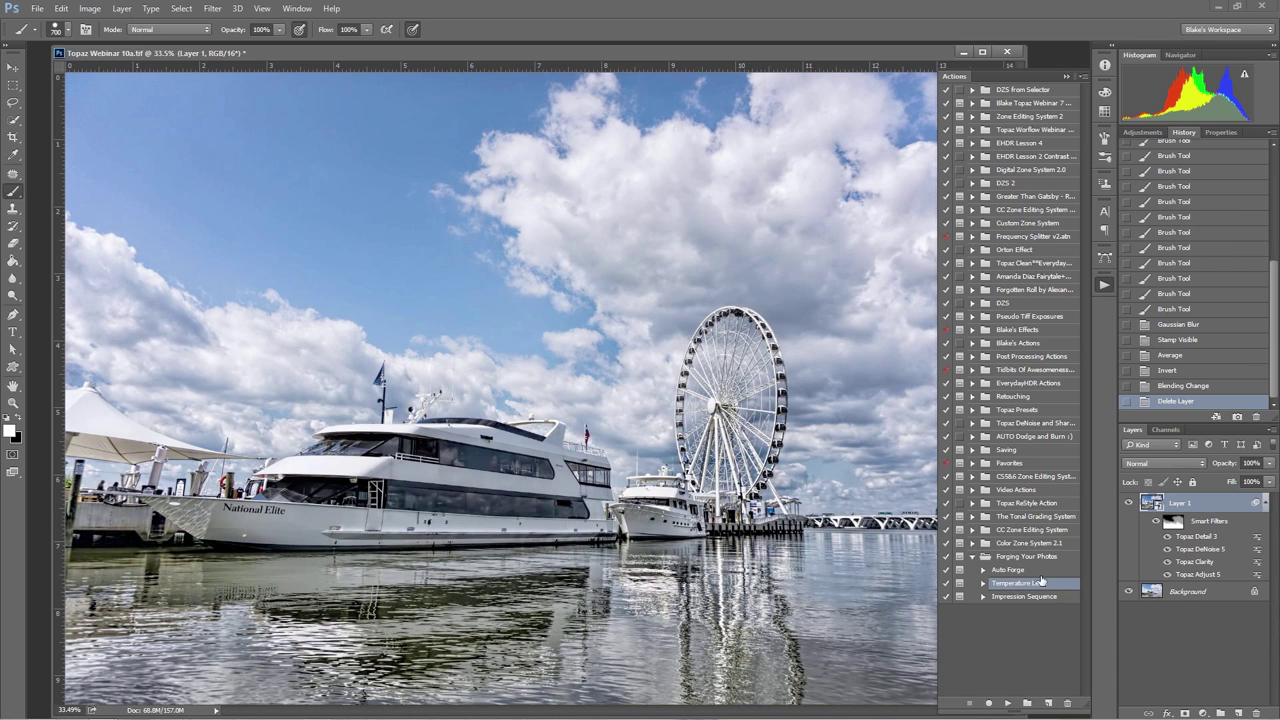
- Run the Temperature Level action and try out the new color layer's opacity, keeping it at 75%
{"action": "left_click", "coordinate": [1006, 703]}
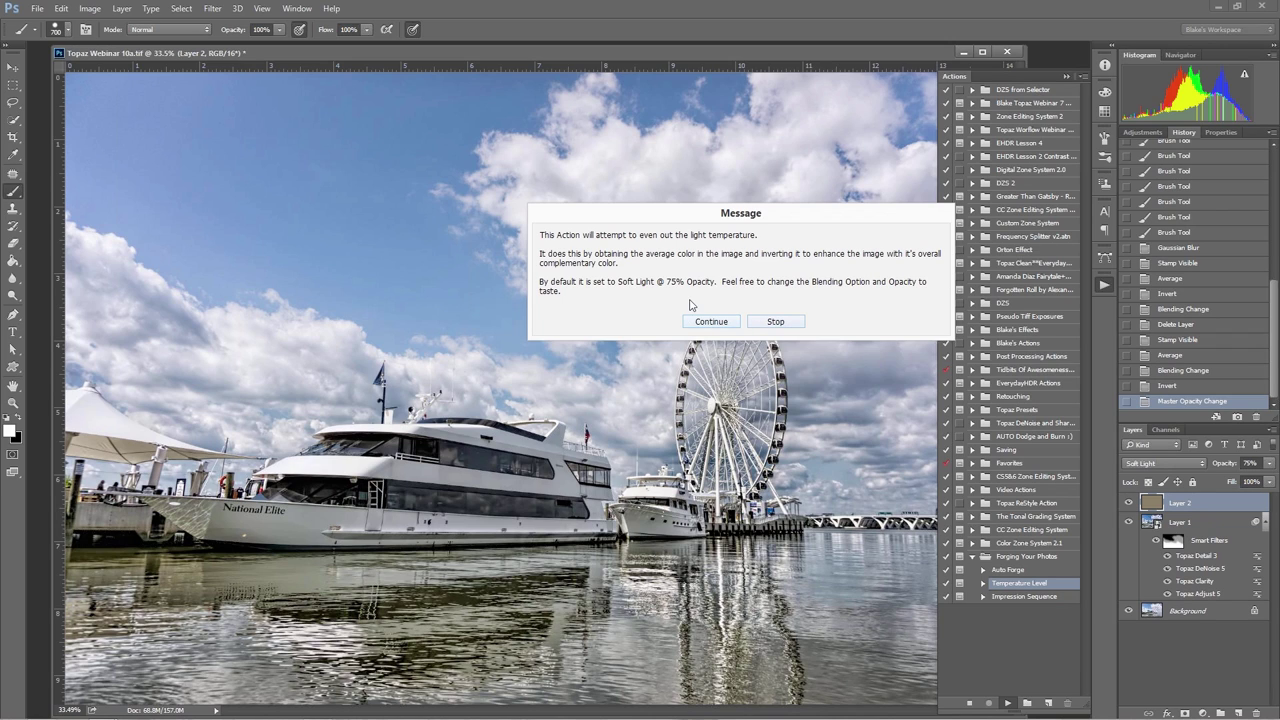
{"action": "key", "text": "Return"}
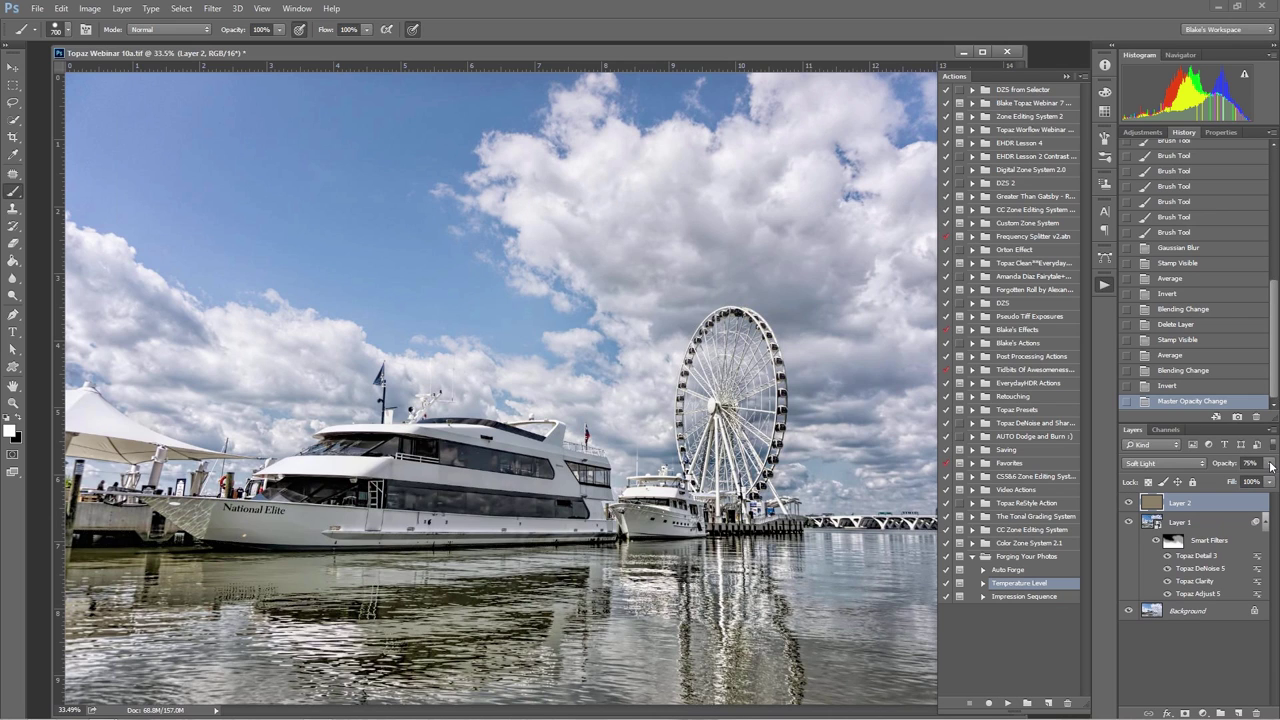
{"action": "left_click", "coordinate": [1270, 463]}
{"action": "mouse_move", "coordinate": [1245, 481]}
{"action": "left_mouse_down"}
{"action": "mouse_move", "coordinate": [1233, 477]}
{"action": "mouse_move", "coordinate": [1274, 485]}
{"action": "mouse_move", "coordinate": [1250, 484]}
{"action": "mouse_move", "coordinate": [1261, 484]}
{"action": "left_mouse_up"}
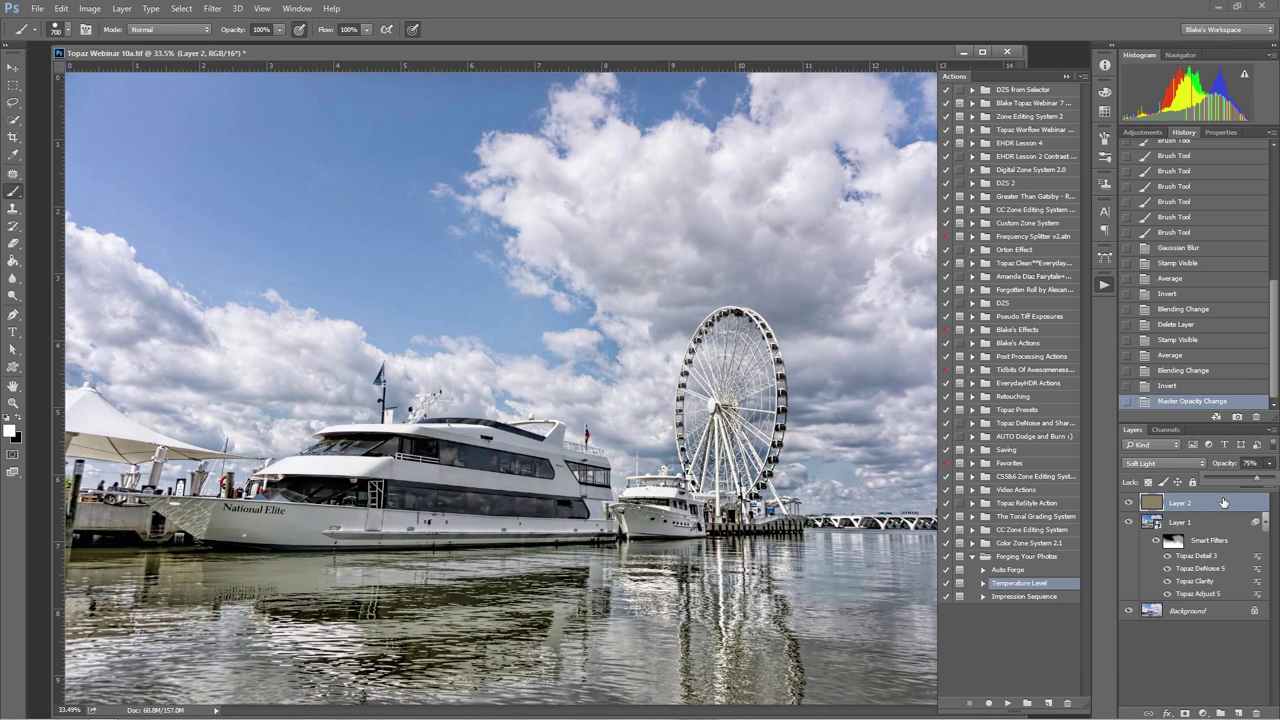
- Put away the actions list and hide and show the layers above the Background to compare the edit with the original photo
{"action": "left_click", "coordinate": [972, 556]}
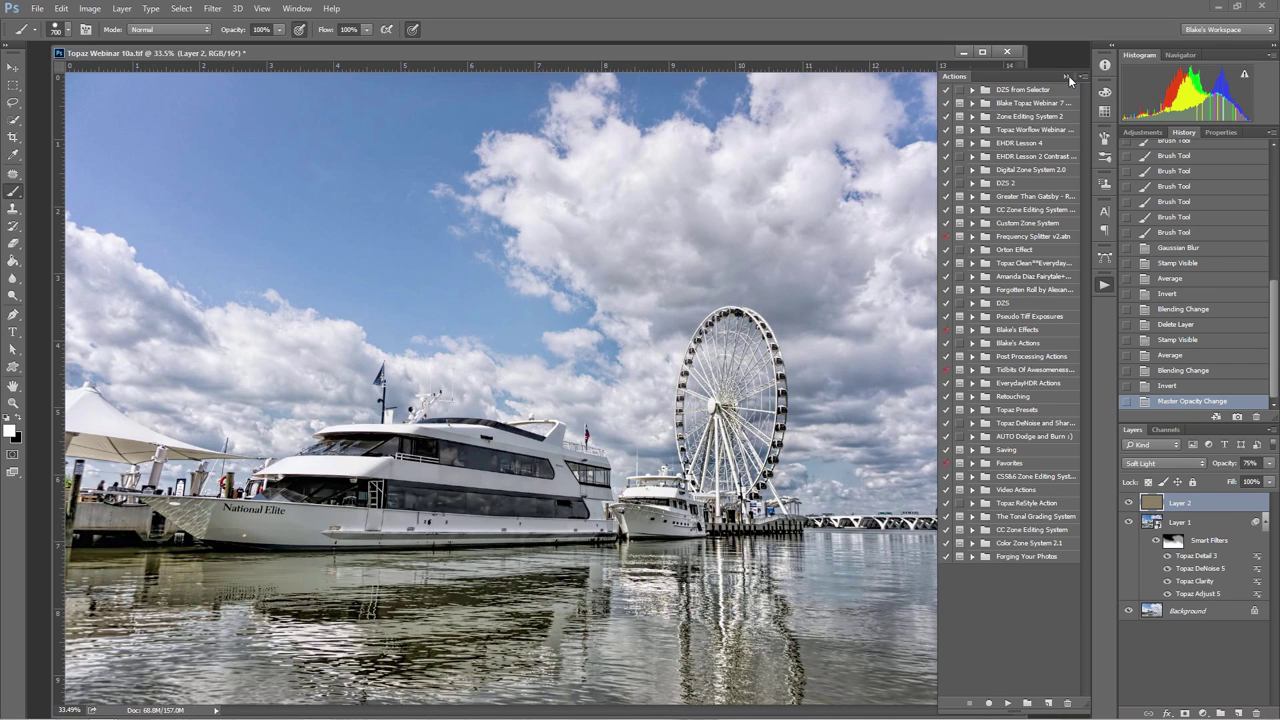
{"action": "left_click", "coordinate": [1068, 75]}
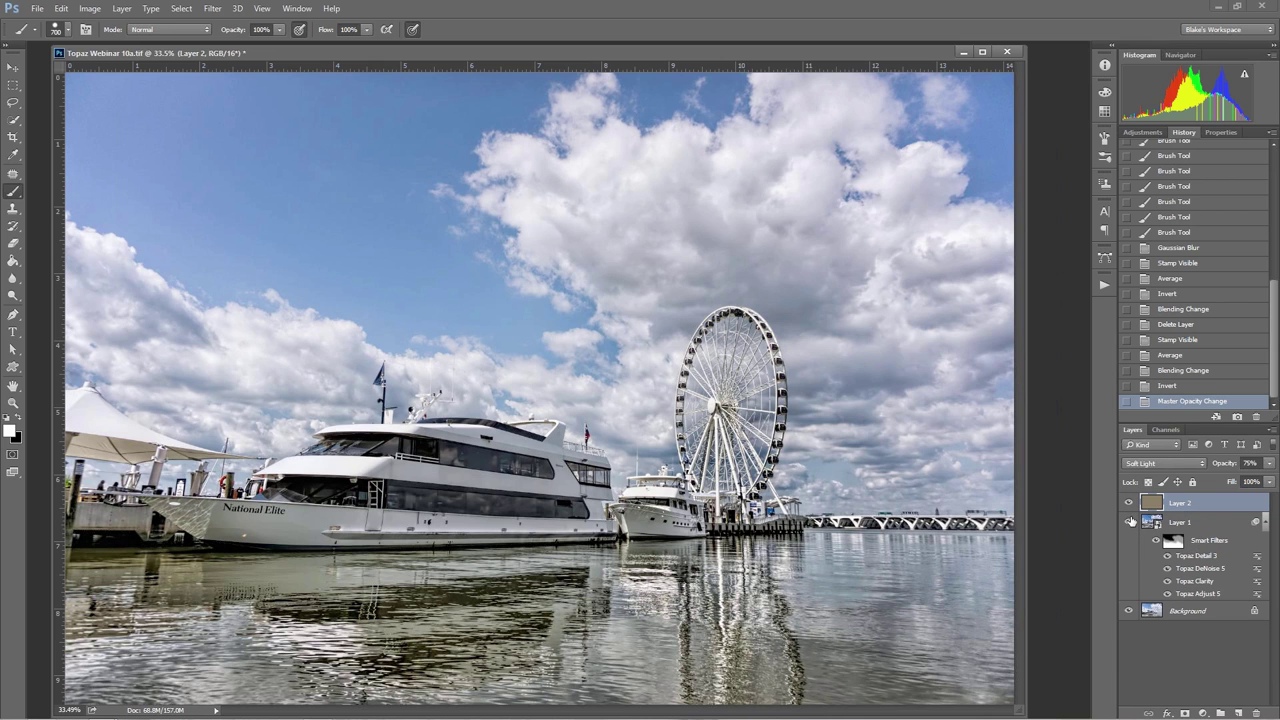
{"action": "left_click", "coordinate": [1130, 505]}
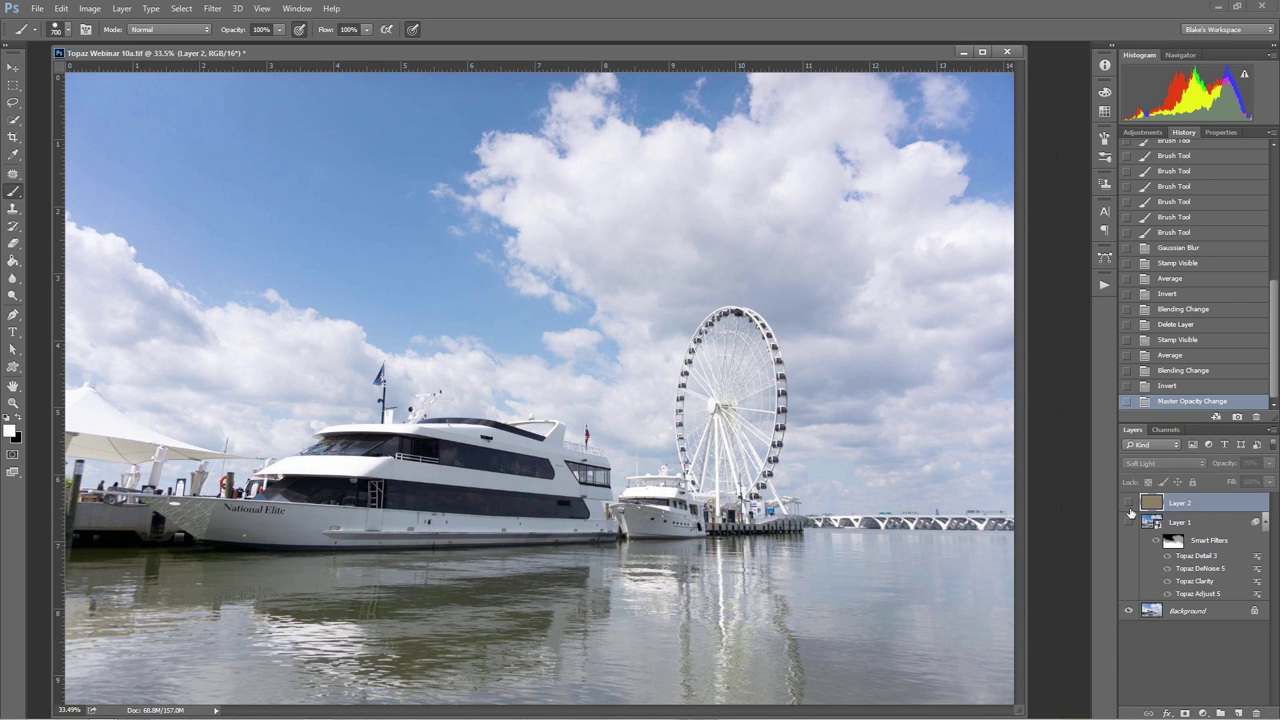
{"action": "left_click", "coordinate": [1129, 504]}
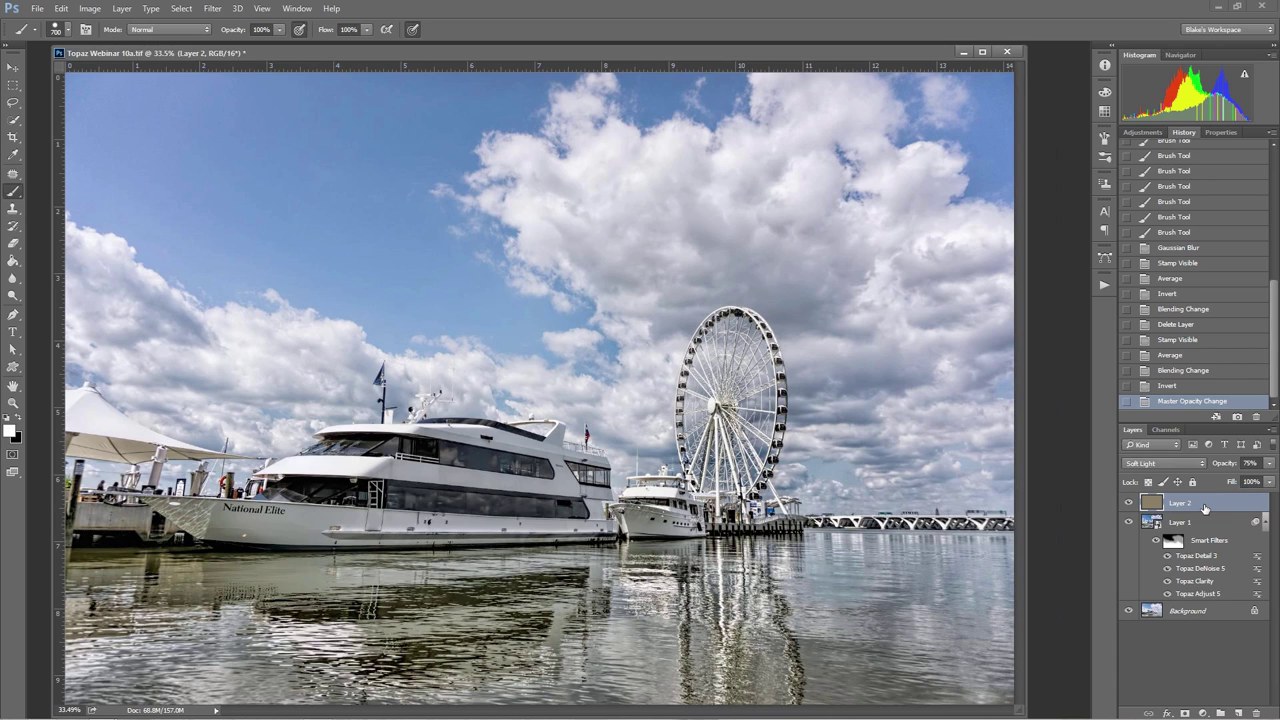
- Stamp all visible layers into a new top layer and open it in Topaz Impression
{"action": "key", "text": "ctrl+alt+shift+e"}
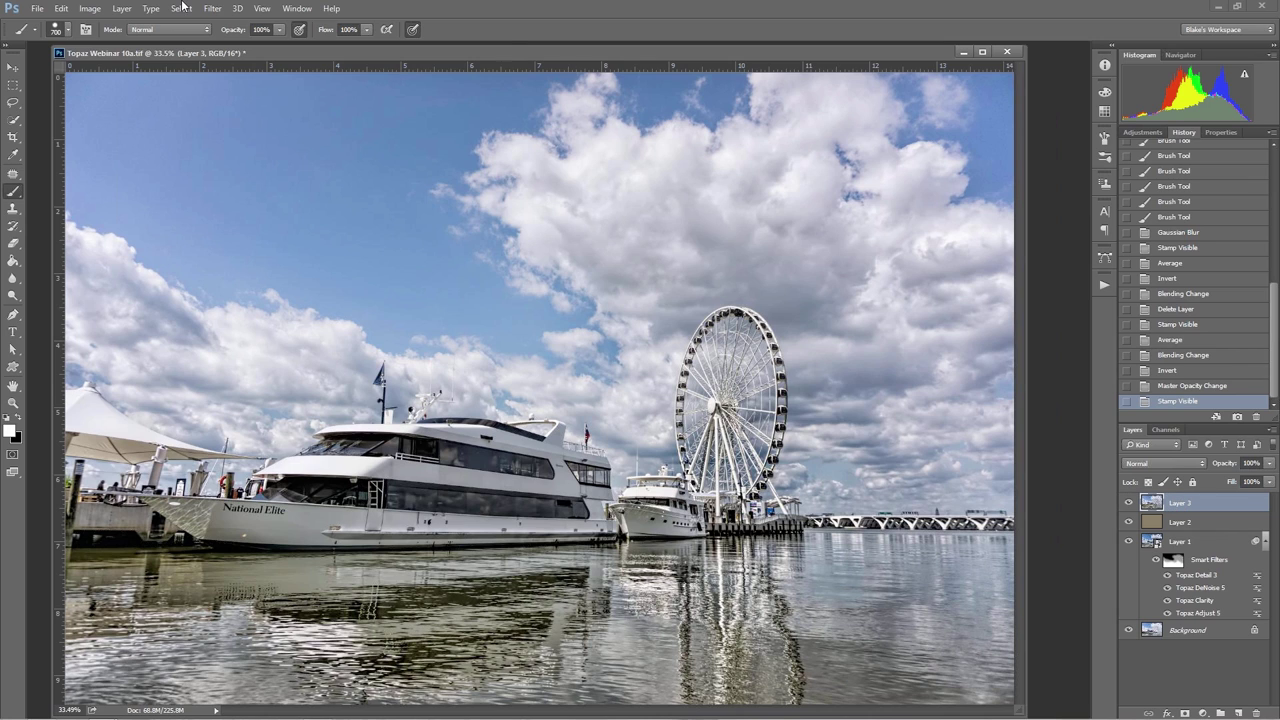
{"action": "left_click", "coordinate": [211, 9]}
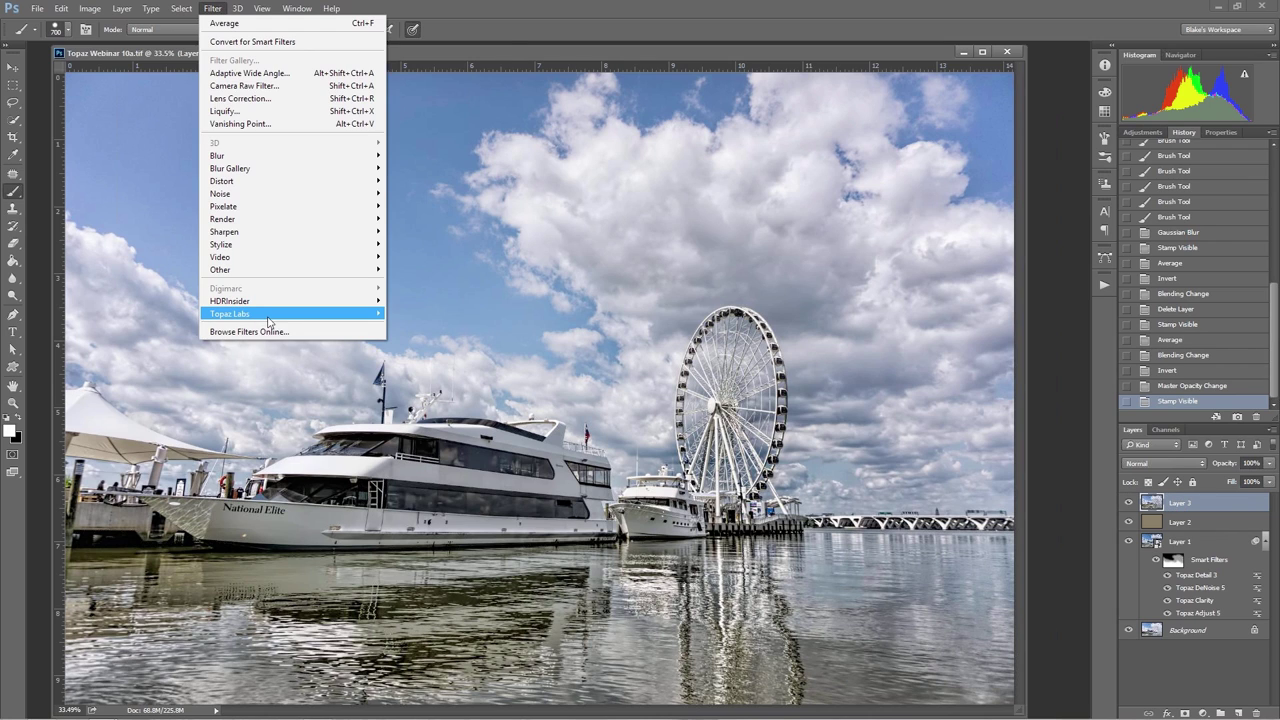
{"action": "mouse_move", "coordinate": [300, 313]}
{"action": "left_click", "coordinate": [160, 413]}
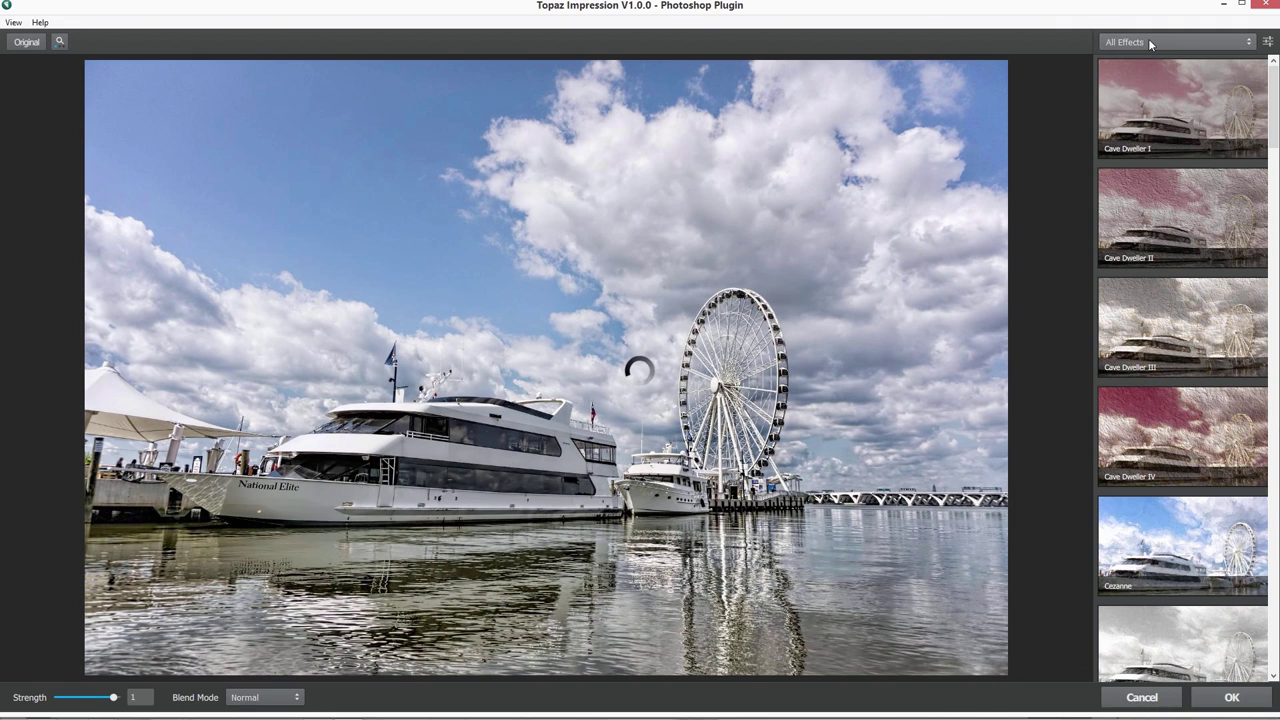
- Limit the effects to Impressionistic, preview the Monet I preset and choose Monet II
{"action": "left_click", "coordinate": [1150, 42]}
{"action": "left_click", "coordinate": [1130, 64]}
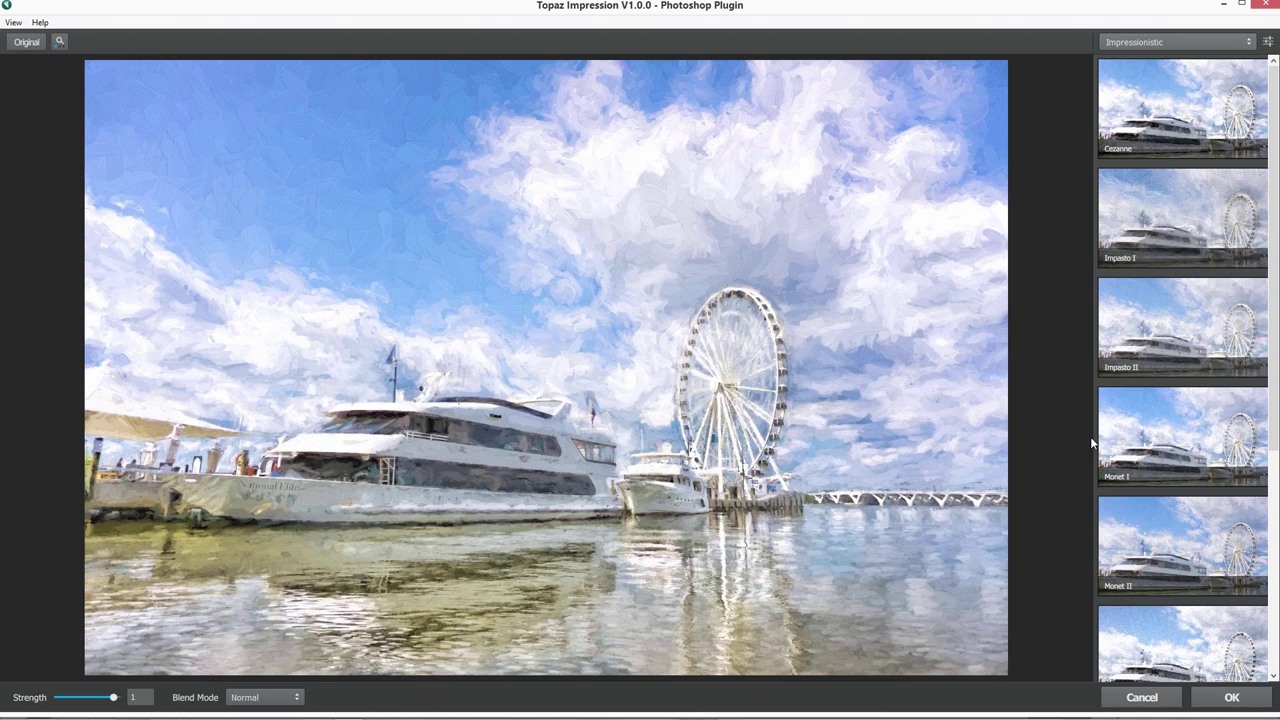
{"action": "left_click", "coordinate": [1121, 441]}
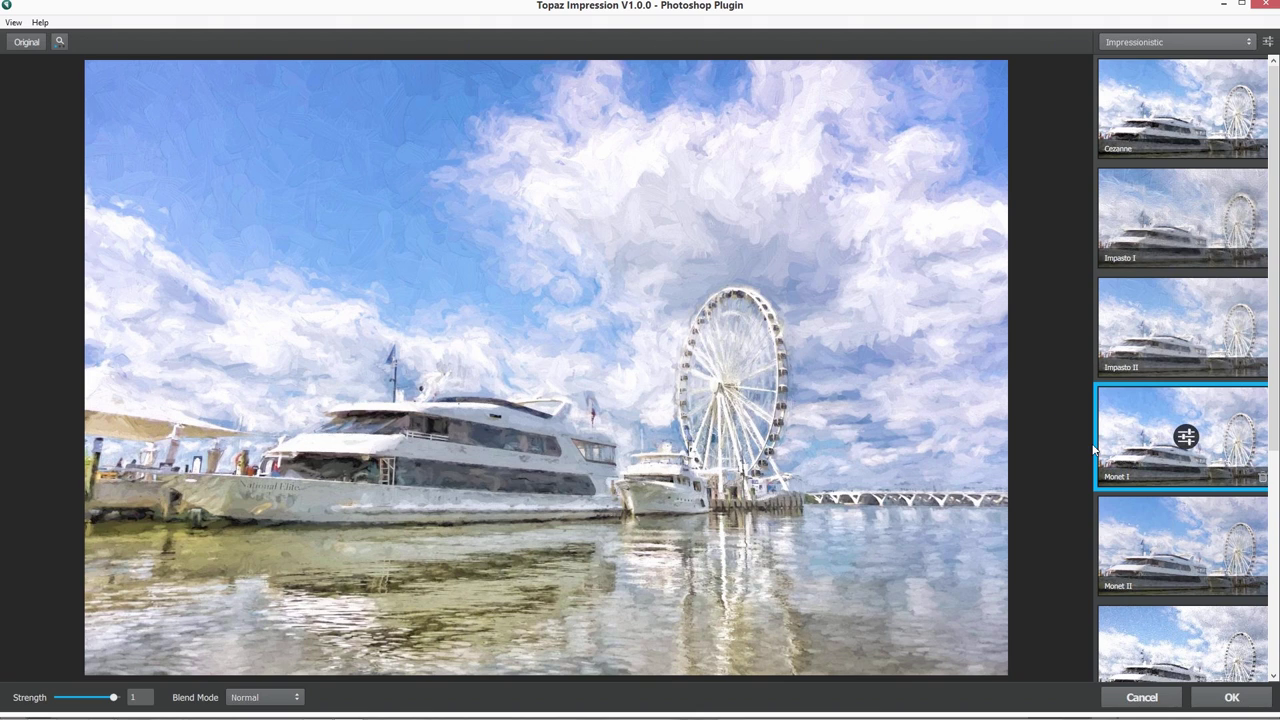
{"action": "left_click", "coordinate": [1102, 520]}
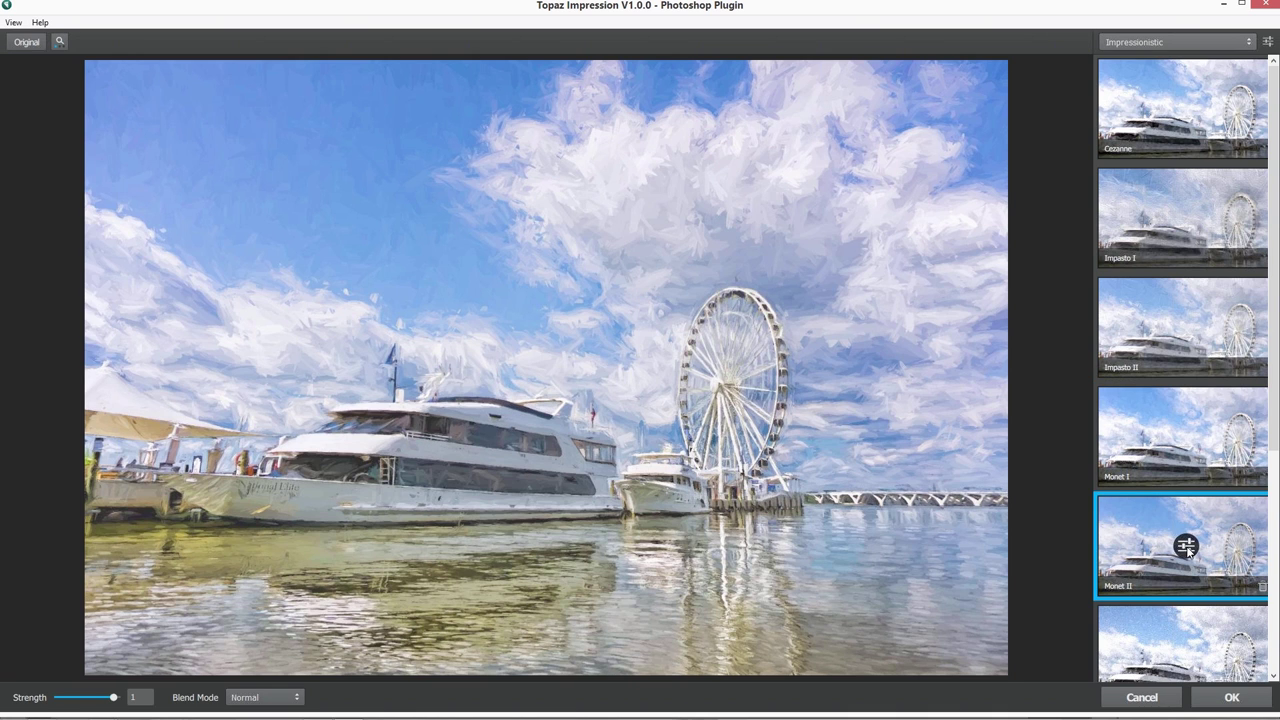
- Set Monet II's Stroke Length to 0.90, Brush Size to 0.68 and Paint Opacity to 0.33, and apply the effect to Layer 3
{"action": "left_click", "coordinate": [1186, 546]}
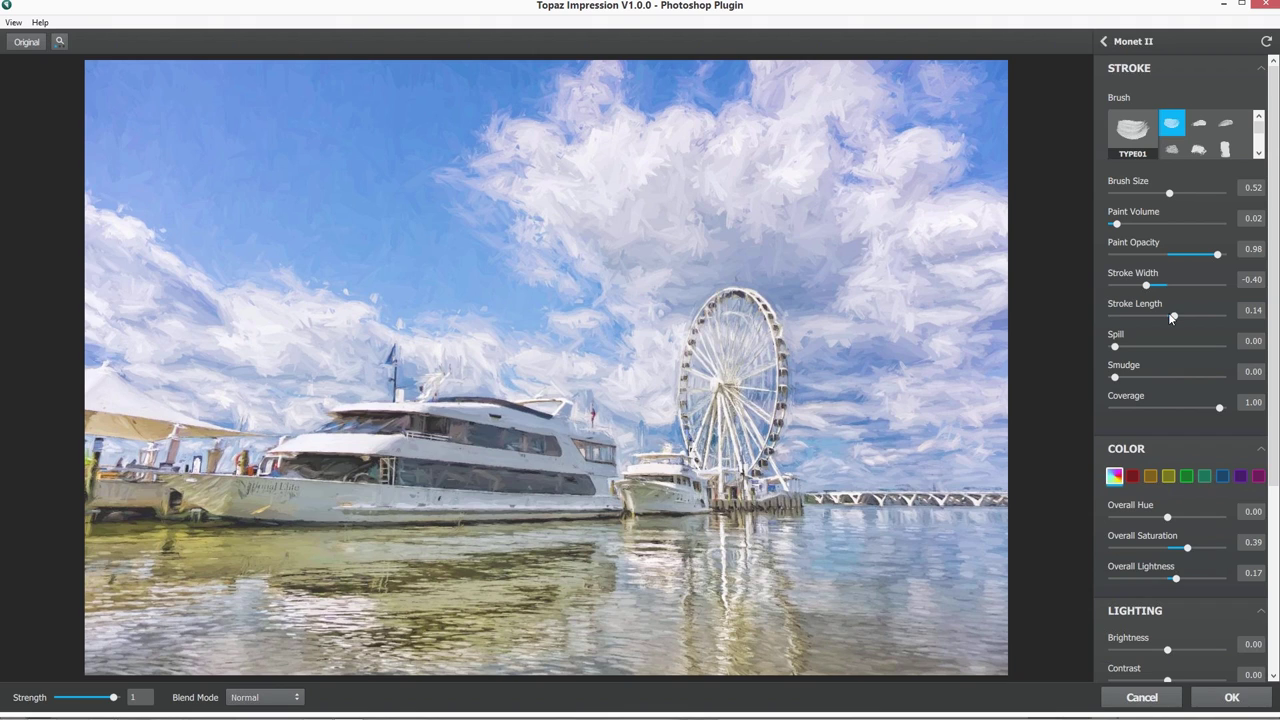
{"action": "left_click_drag", "start_coordinate": [1175, 317], "coordinate": [1203, 317]}
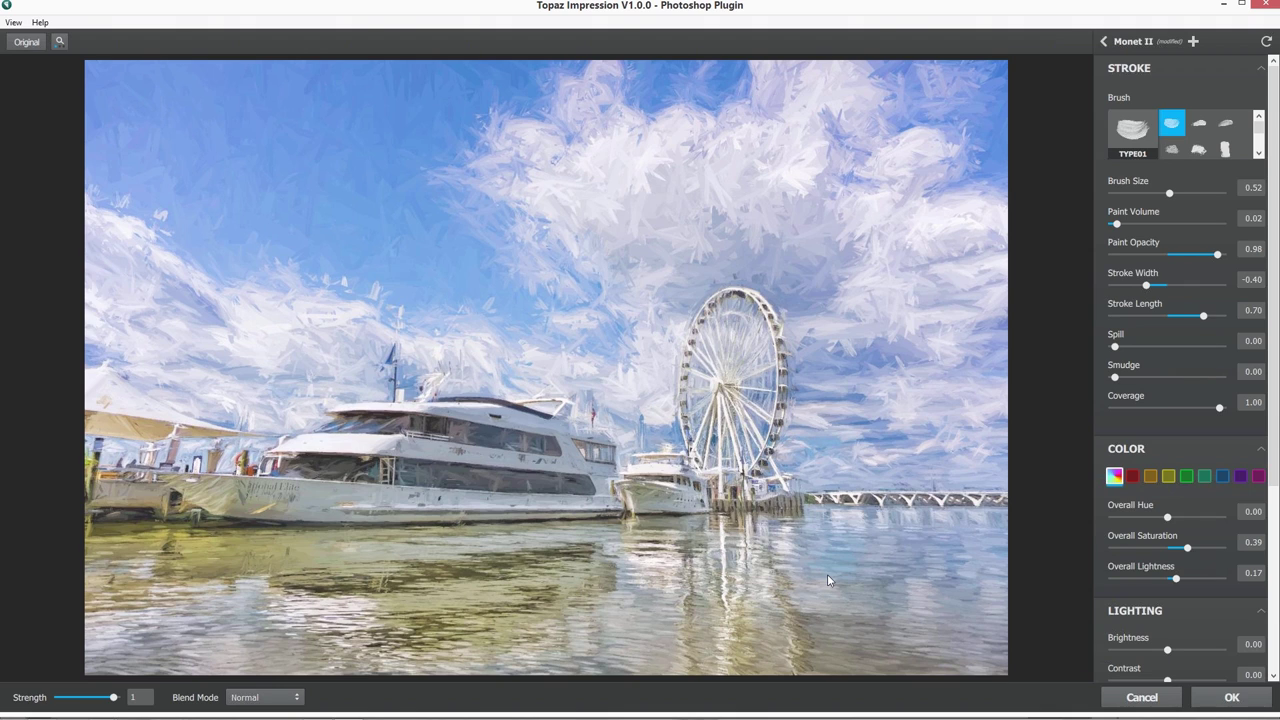
{"action": "left_click", "coordinate": [1204, 318]}
{"action": "left_click_drag", "start_coordinate": [1212, 319], "coordinate": [1214, 317]}
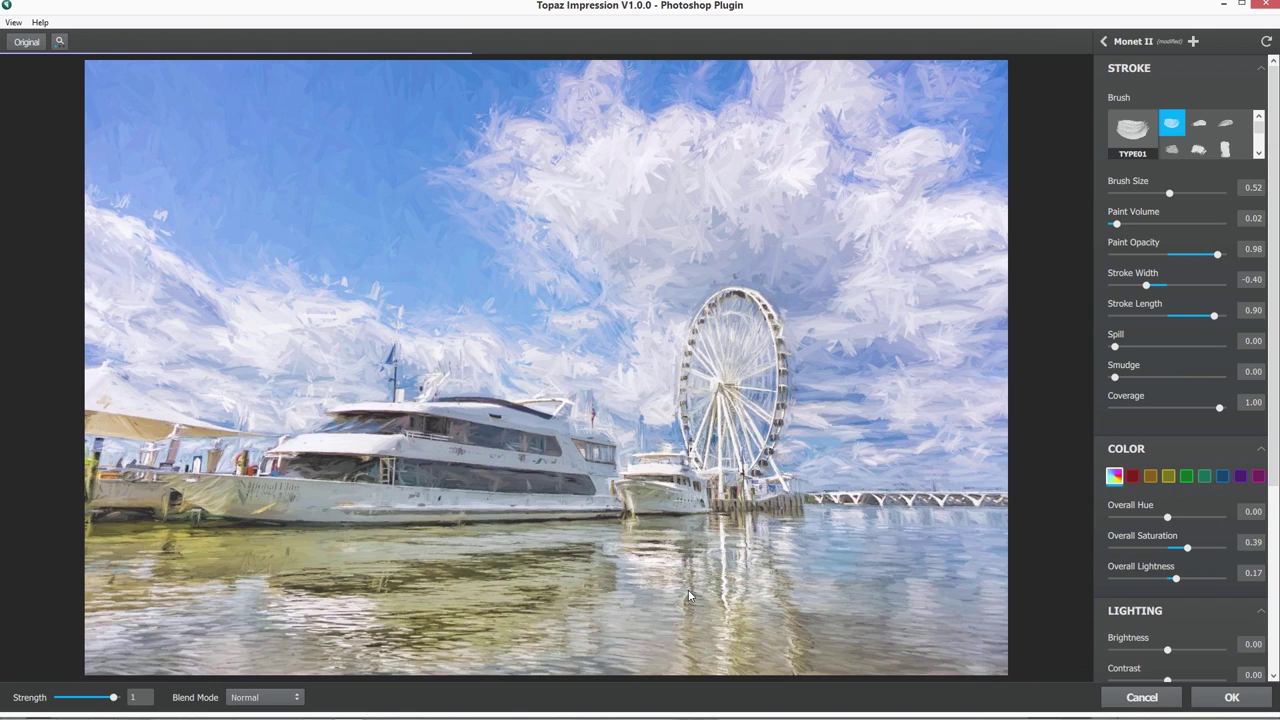
{"action": "left_click_drag", "start_coordinate": [1168, 190], "coordinate": [1186, 193]}
{"action": "left_click_drag", "start_coordinate": [1217, 254], "coordinate": [1150, 256]}
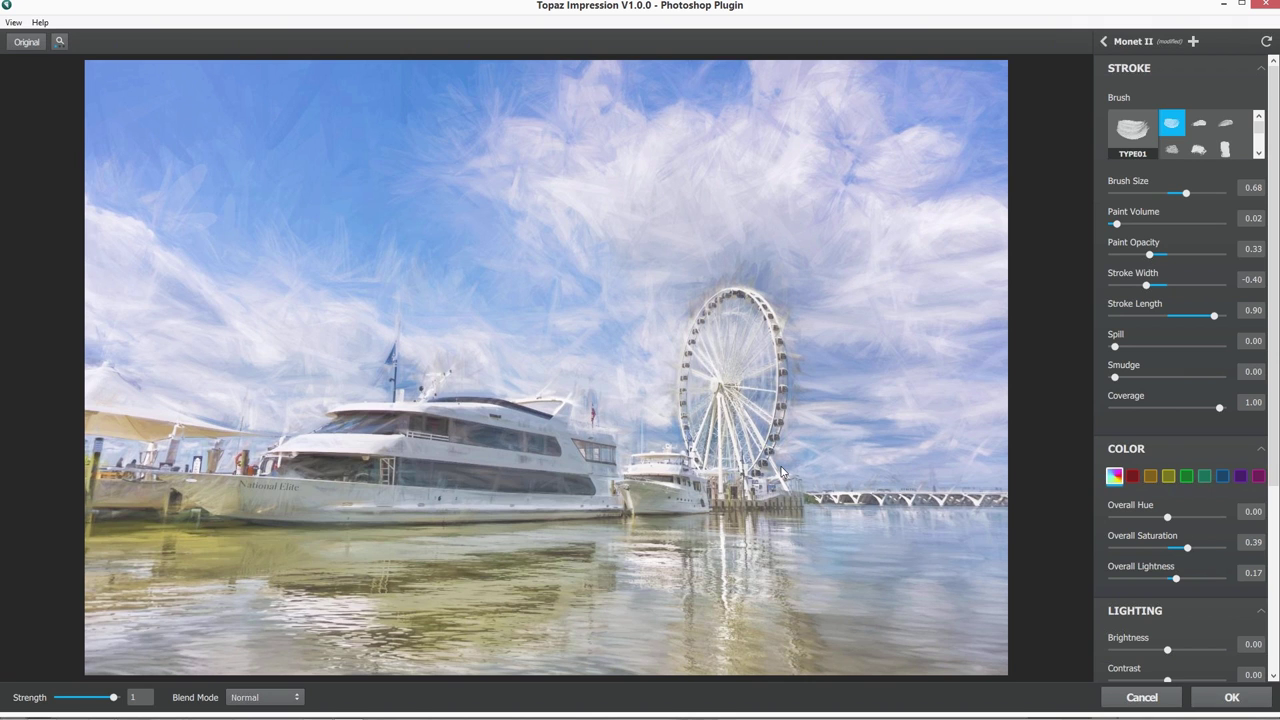
{"action": "left_click", "coordinate": [783, 473]}
{"action": "left_click", "coordinate": [1104, 41]}
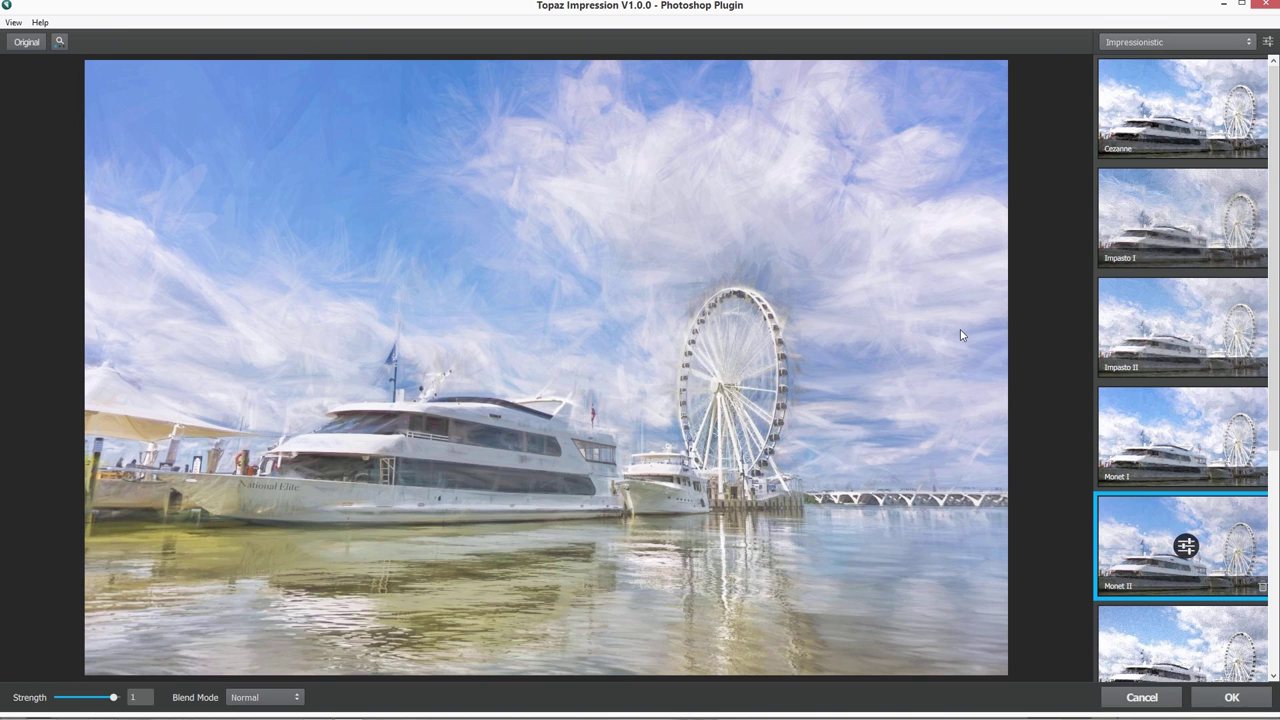
{"action": "key", "text": "Return"}
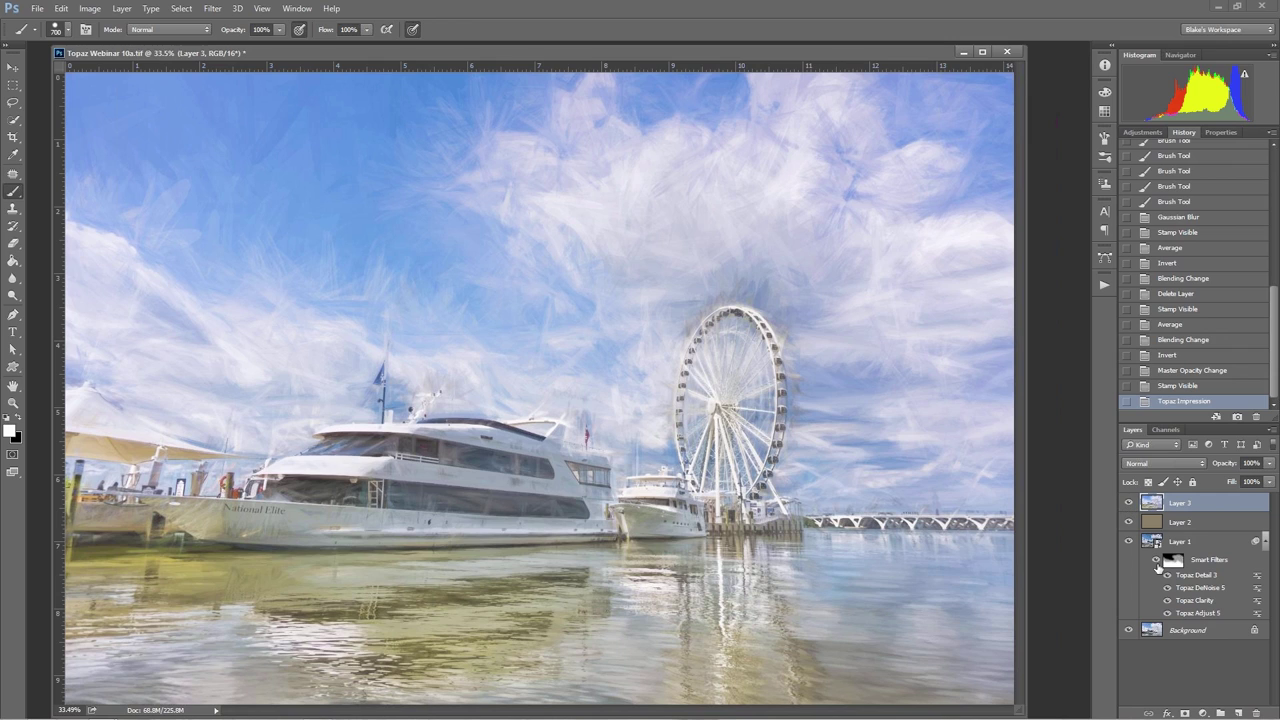
- Add a layer mask to Layer 3, show its overlay and paint black over the upper-left part of the sky
{"action": "left_click", "coordinate": [1185, 713]}
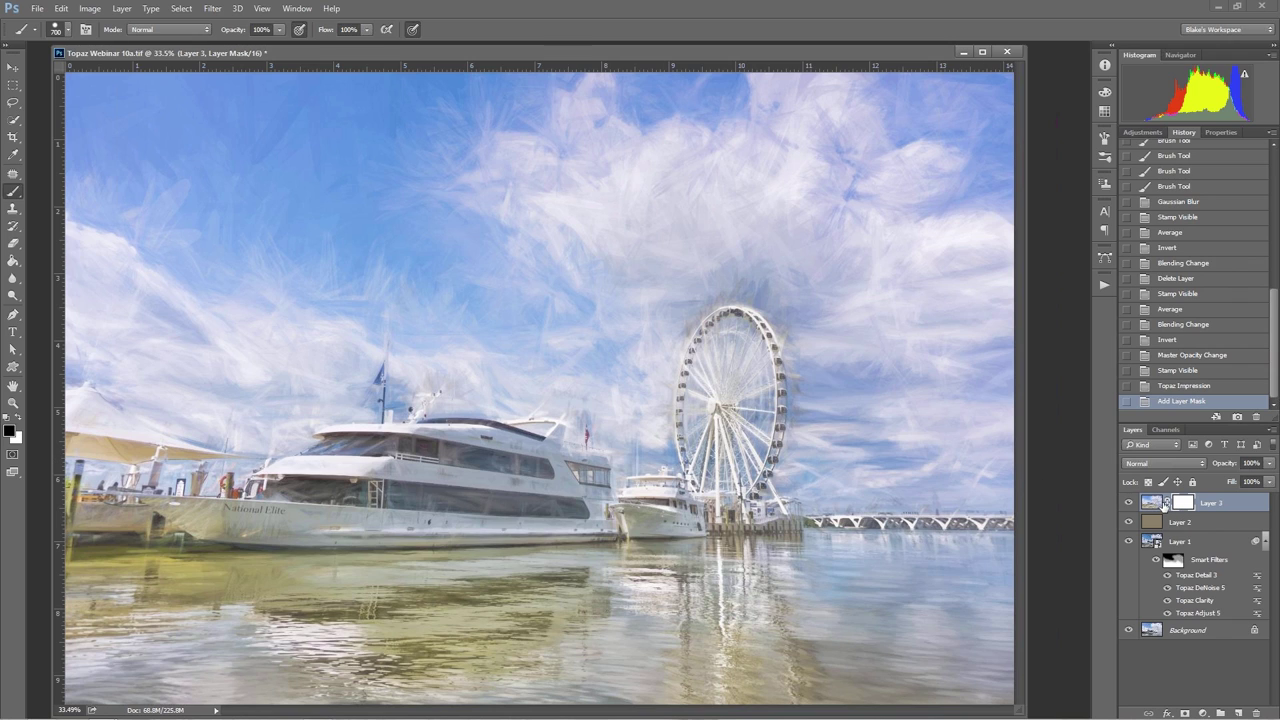
{"action": "key", "text": "x"}
{"action": "key", "text": "x"}
{"action": "mouse_move", "coordinate": [300, 130]}
{"action": "left_mouse_down"}
{"action": "mouse_move", "coordinate": [123, 94]}
{"action": "mouse_move", "coordinate": [208, 105]}
{"action": "mouse_move", "coordinate": [323, 163]}
{"action": "mouse_move", "coordinate": [391, 177]}
{"action": "mouse_move", "coordinate": [372, 195]}
{"action": "left_mouse_up"}
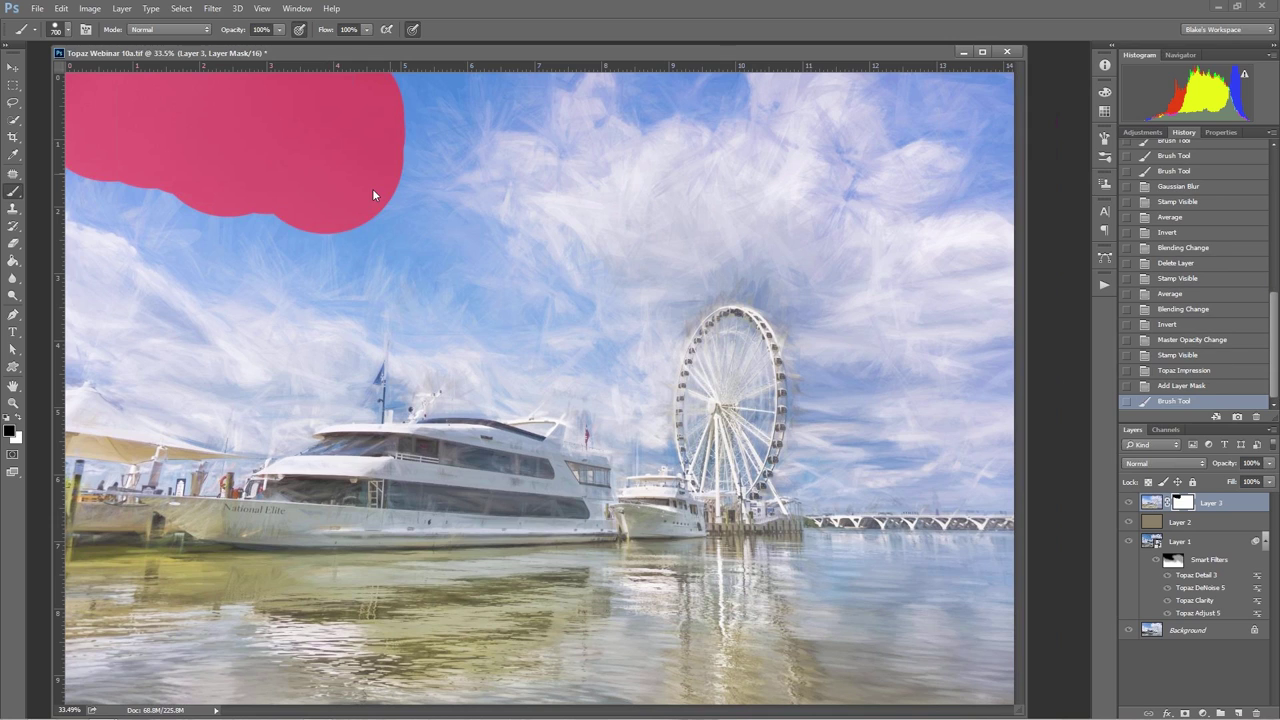
- Soften the 700 px brush to 0% hardness and mask out the rest of the sky and the Ferris wheel
{"action": "right_click", "coordinate": [440, 250]}
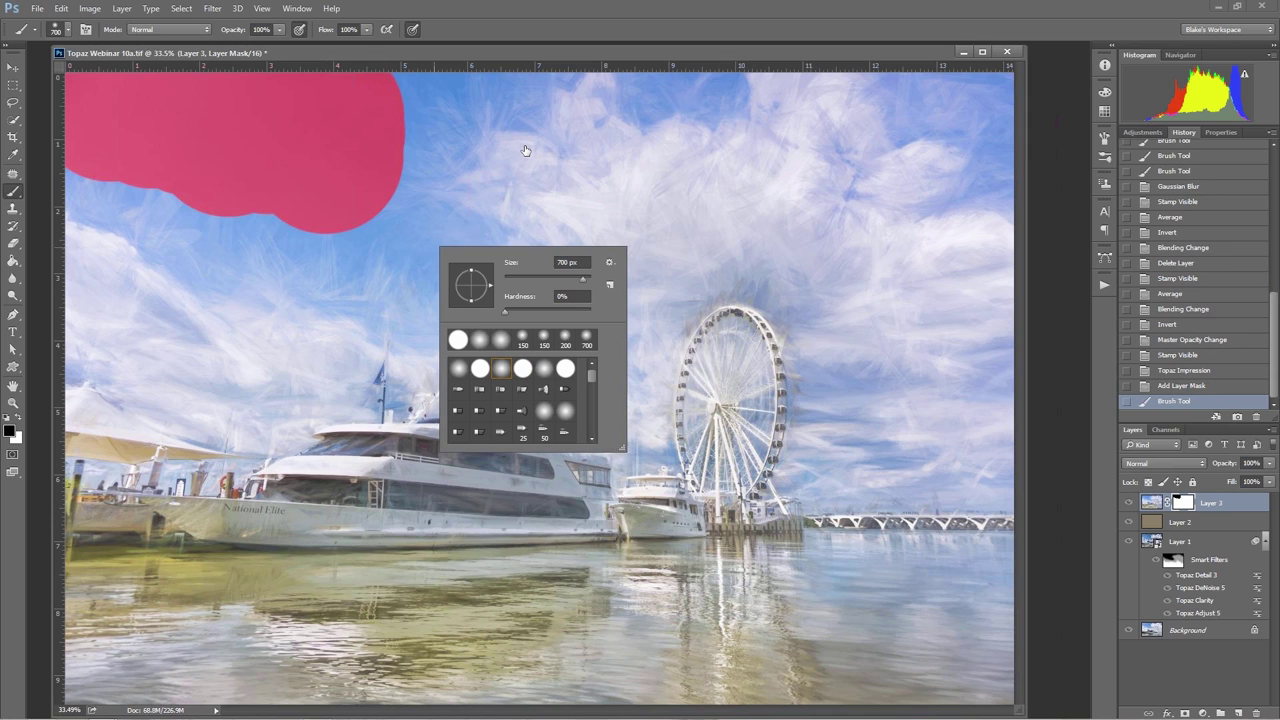
{"action": "mouse_move", "coordinate": [525, 150]}
{"action": "left_mouse_down"}
{"action": "mouse_move", "coordinate": [203, 177]}
{"action": "mouse_move", "coordinate": [129, 283]}
{"action": "mouse_move", "coordinate": [133, 318]}
{"action": "left_mouse_up"}
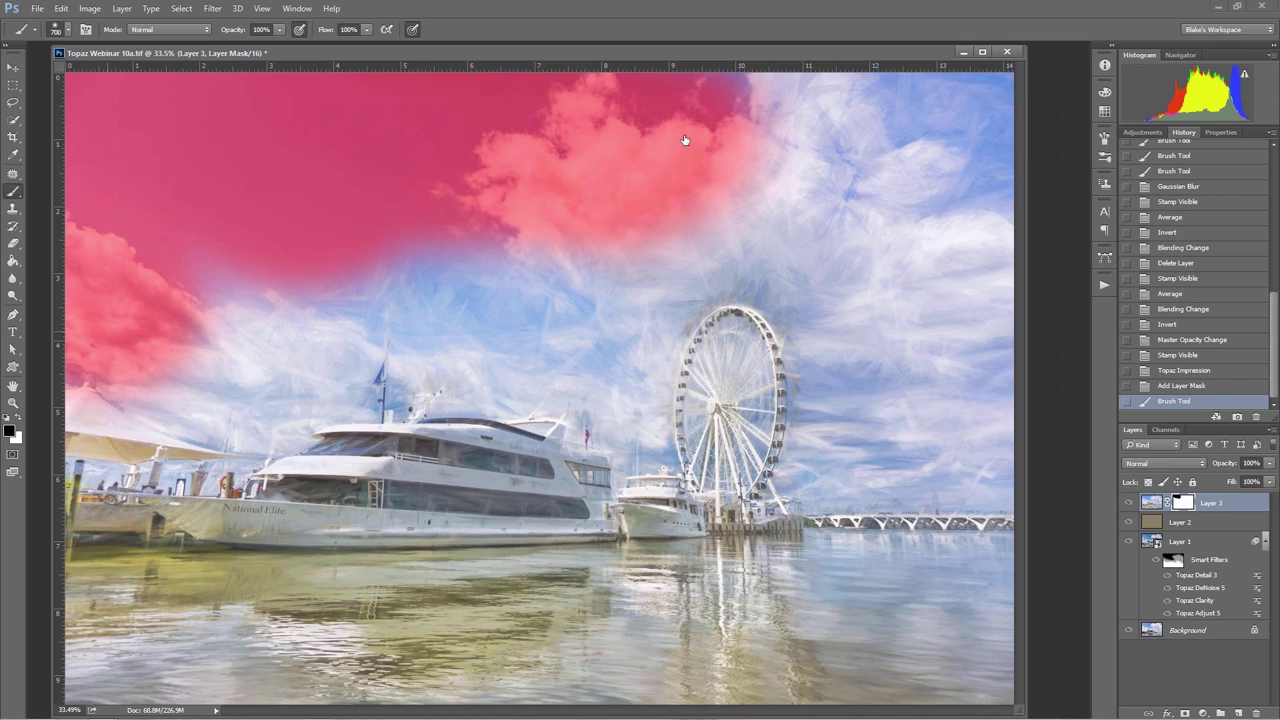
{"action": "mouse_move", "coordinate": [685, 139]}
{"action": "left_mouse_down"}
{"action": "mouse_move", "coordinate": [1000, 192]}
{"action": "mouse_move", "coordinate": [886, 220]}
{"action": "mouse_move", "coordinate": [648, 180]}
{"action": "left_mouse_up"}
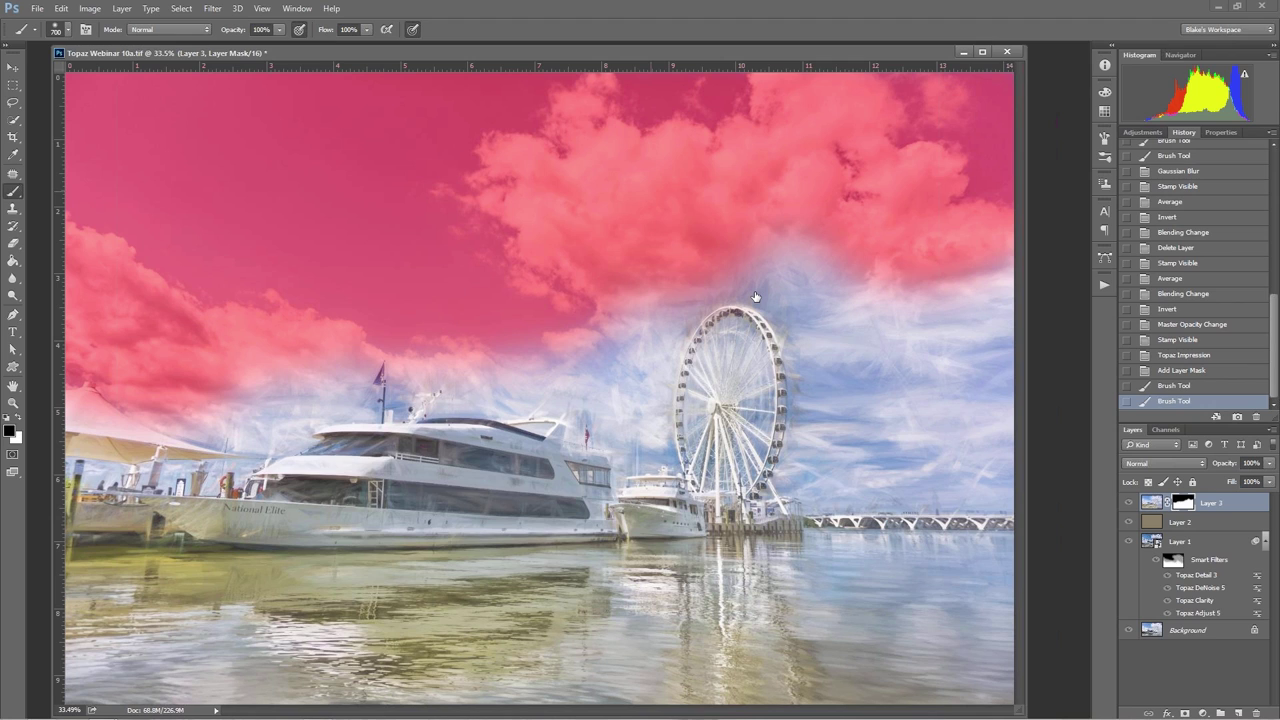
{"action": "mouse_move", "coordinate": [891, 314]}
{"action": "left_mouse_down"}
{"action": "mouse_move", "coordinate": [919, 347]}
{"action": "mouse_move", "coordinate": [716, 360]}
{"action": "mouse_move", "coordinate": [640, 430]}
{"action": "mouse_move", "coordinate": [560, 390]}
{"action": "left_mouse_up"}
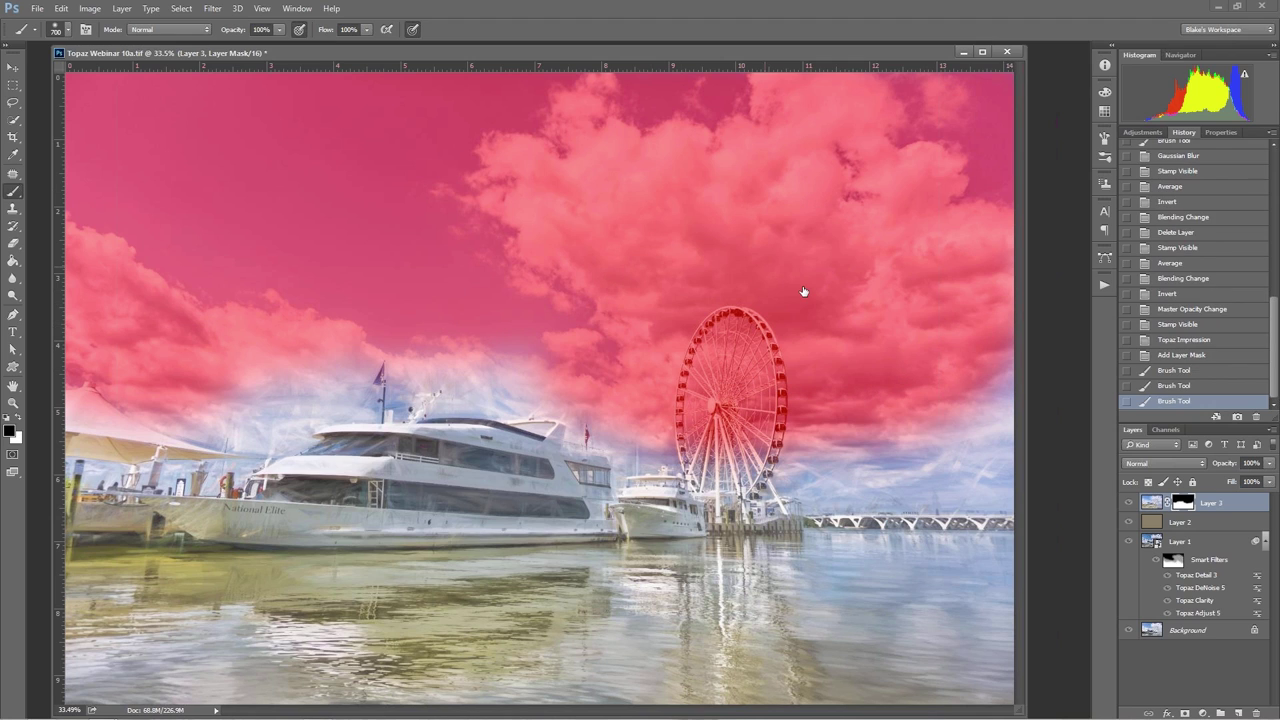
{"action": "mouse_move", "coordinate": [736, 402]}
{"action": "left_mouse_down"}
{"action": "mouse_move", "coordinate": [772, 447]}
{"action": "mouse_move", "coordinate": [950, 425]}
{"action": "mouse_move", "coordinate": [955, 475]}
{"action": "left_mouse_up"}
{"action": "mouse_move", "coordinate": [751, 379]}
{"action": "left_mouse_down"}
{"action": "mouse_move", "coordinate": [349, 352]}
{"action": "mouse_move", "coordinate": [286, 402]}
{"action": "mouse_move", "coordinate": [150, 397]}
{"action": "mouse_move", "coordinate": [113, 438]}
{"action": "mouse_move", "coordinate": [150, 400]}
{"action": "left_mouse_up"}
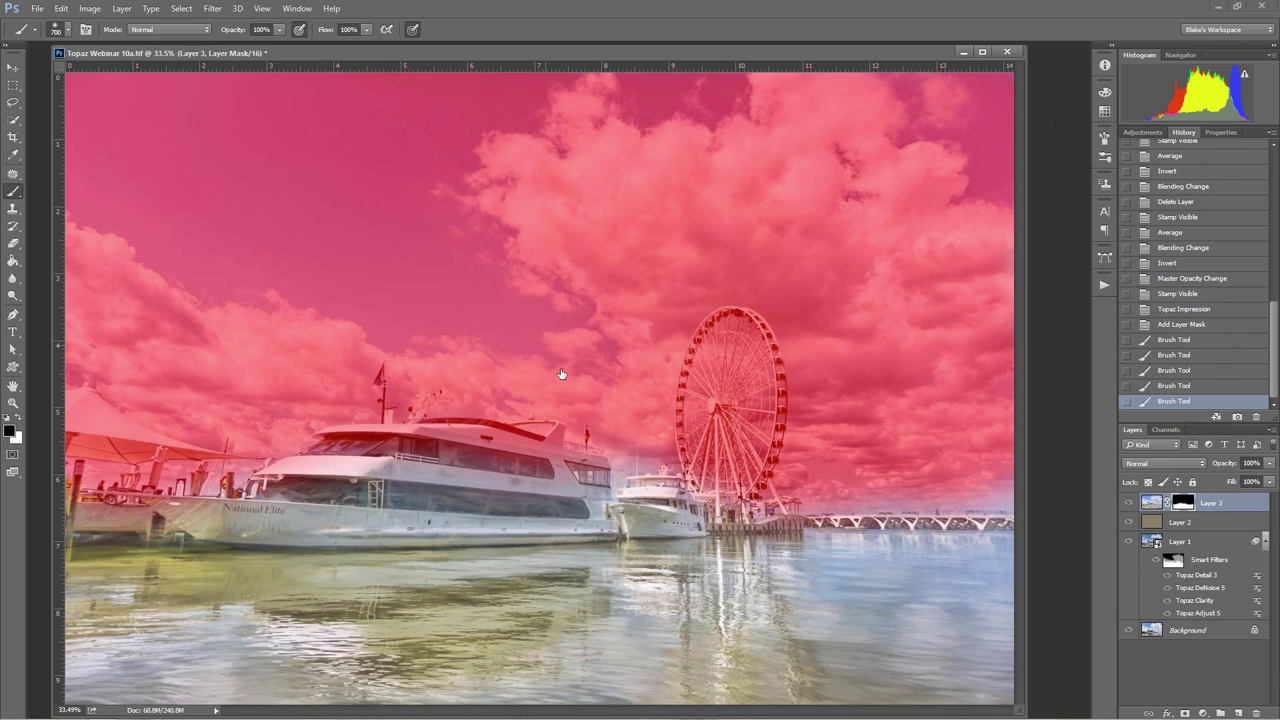
- Mask out the boats, dock and bridge above the waterline with a smaller brush, going down to 150 px, and turn off the mask overlay
{"action": "left_click", "coordinate": [528, 416]}
{"action": "key", "text": "bracketleft"}
{"action": "key", "text": "bracketleft"}
{"action": "key", "text": "bracketleft"}
{"action": "key", "text": "bracketleft"}
{"action": "key", "text": "bracketleft"}
{"action": "key", "text": "bracketleft"}
{"action": "key", "text": "bracketleft"}
{"action": "key", "text": "bracketleft"}
{"action": "key", "text": "bracketleft"}
{"action": "key", "text": "bracketleft"}
{"action": "key", "text": "bracketleft"}
{"action": "key", "text": "bracketleft"}
{"action": "key", "text": "bracketleft"}
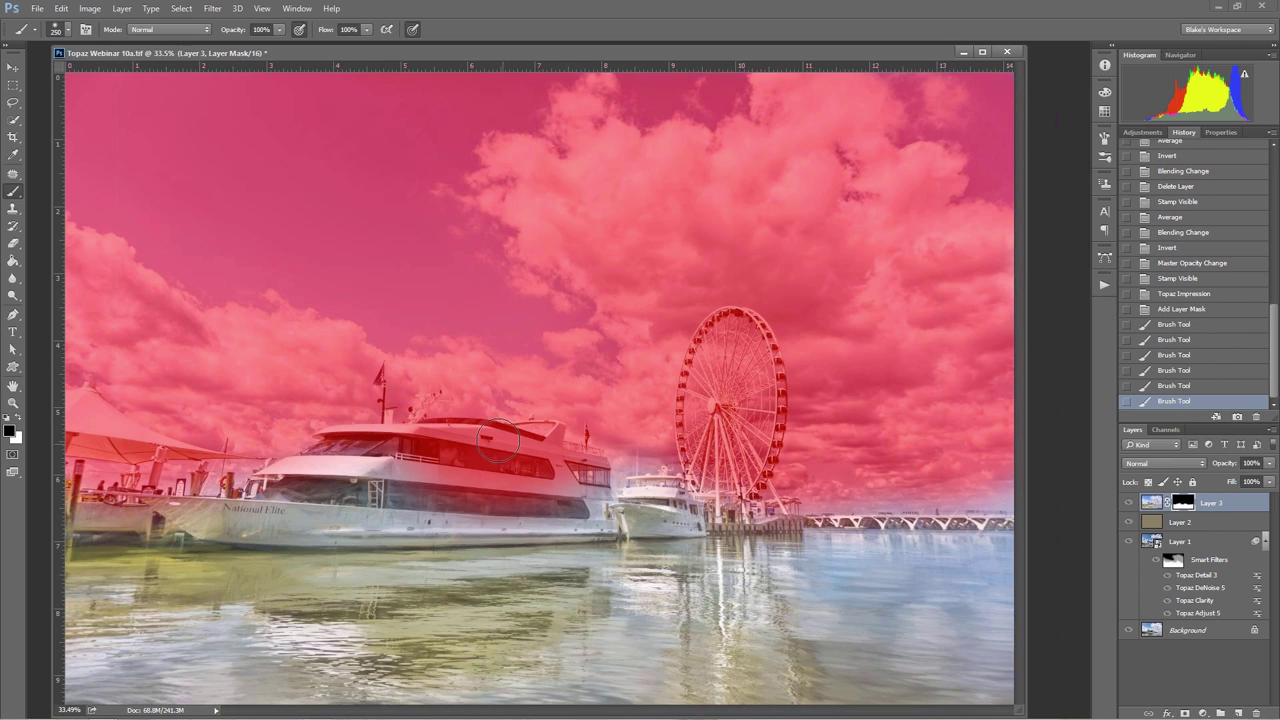
{"action": "key", "text": "bracketright"}
{"action": "key", "text": "bracketright"}
{"action": "key", "text": "bracketright"}
{"action": "key", "text": "bracketright"}
{"action": "key", "text": "bracketleft"}
{"action": "key", "text": "bracketleft"}
{"action": "key", "text": "bracketleft"}
{"action": "mouse_move", "coordinate": [284, 487]}
{"action": "left_mouse_down"}
{"action": "mouse_move", "coordinate": [366, 472]}
{"action": "mouse_move", "coordinate": [405, 489]}
{"action": "mouse_move", "coordinate": [420, 480]}
{"action": "mouse_move", "coordinate": [271, 516]}
{"action": "mouse_move", "coordinate": [124, 490]}
{"action": "mouse_move", "coordinate": [100, 440]}
{"action": "mouse_move", "coordinate": [293, 474]}
{"action": "mouse_move", "coordinate": [444, 474]}
{"action": "mouse_move", "coordinate": [428, 488]}
{"action": "mouse_move", "coordinate": [585, 472]}
{"action": "mouse_move", "coordinate": [924, 472]}
{"action": "mouse_move", "coordinate": [934, 479]}
{"action": "mouse_move", "coordinate": [897, 505]}
{"action": "mouse_move", "coordinate": [806, 506]}
{"action": "mouse_move", "coordinate": [1007, 513]}
{"action": "mouse_move", "coordinate": [1007, 497]}
{"action": "mouse_move", "coordinate": [807, 505]}
{"action": "mouse_move", "coordinate": [384, 538]}
{"action": "mouse_move", "coordinate": [322, 536]}
{"action": "mouse_move", "coordinate": [472, 527]}
{"action": "mouse_move", "coordinate": [296, 535]}
{"action": "mouse_move", "coordinate": [50, 501]}
{"action": "mouse_move", "coordinate": [88, 517]}
{"action": "mouse_move", "coordinate": [83, 405]}
{"action": "mouse_move", "coordinate": [110, 356]}
{"action": "mouse_move", "coordinate": [104, 382]}
{"action": "mouse_move", "coordinate": [304, 312]}
{"action": "left_mouse_up"}
{"action": "key", "text": "bracketright"}
{"action": "key", "text": "bracketright"}
{"action": "key", "text": "bracketright"}
{"action": "key", "text": "bracketleft"}
{"action": "key", "text": "bracketleft"}
{"action": "key", "text": "bracketleft"}
{"action": "key", "text": "bracketleft"}
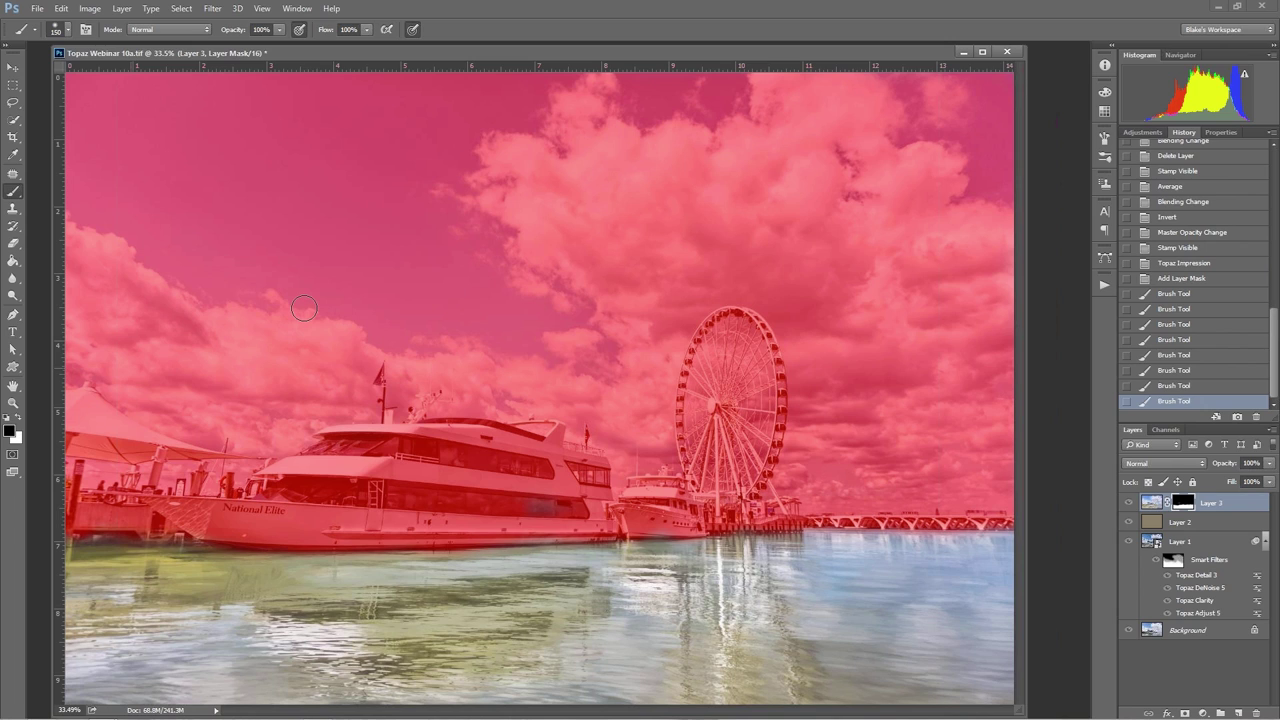
{"action": "left_click", "coordinate": [1186, 506], "text": "alt+shift"}
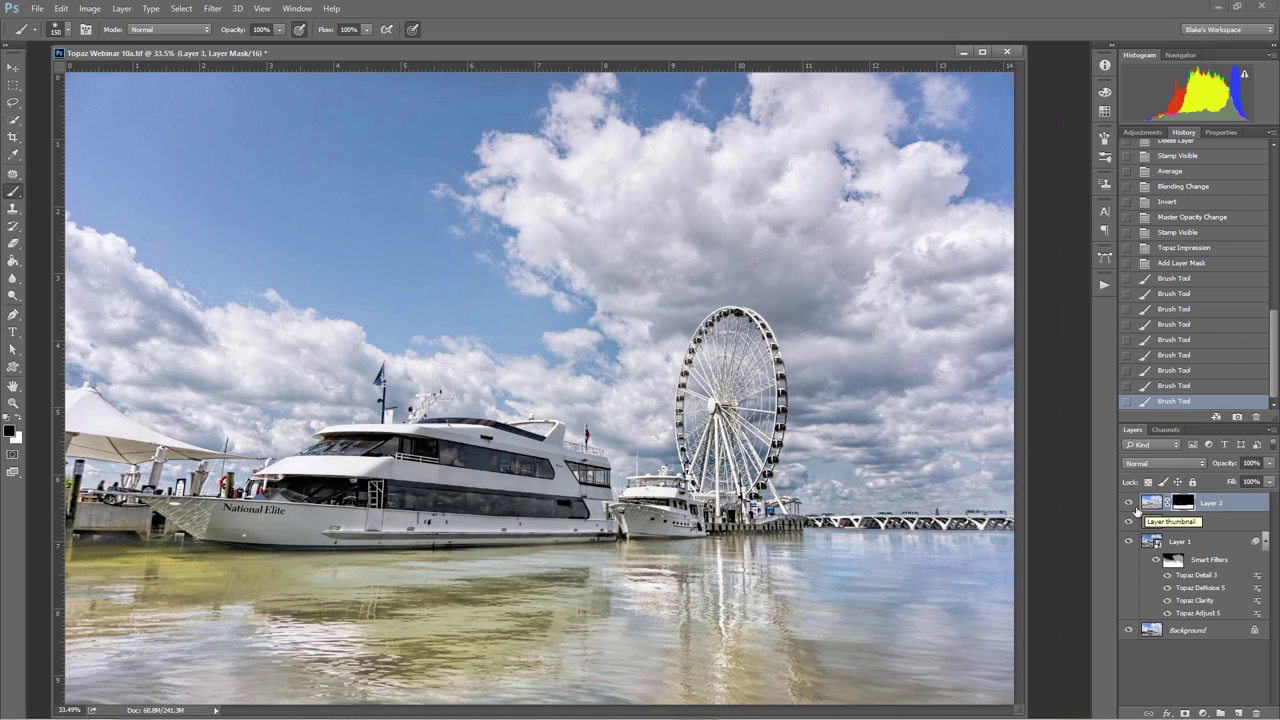
- Hide and show Layer 3 repeatedly to compare the water with and without the painterly effect
{"action": "left_click", "coordinate": [1128, 506]}
{"action": "left_click", "coordinate": [1128, 506]}
{"action": "left_click", "coordinate": [1128, 506]}
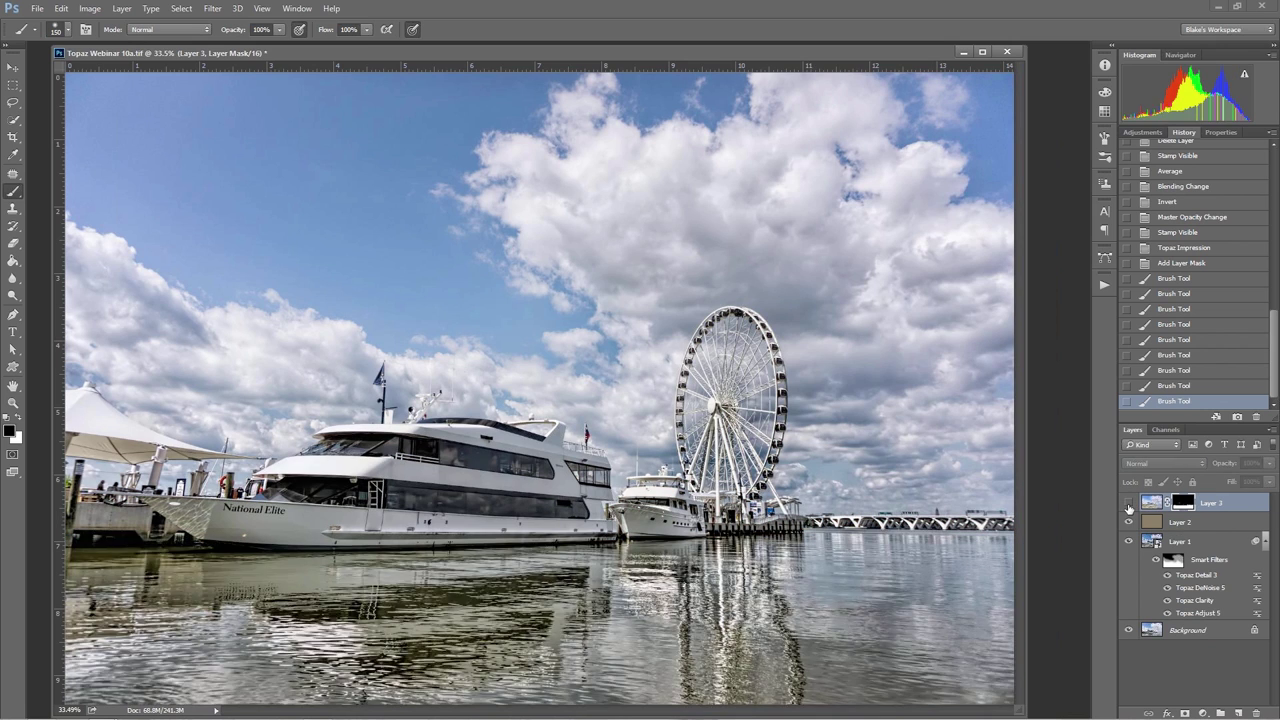
{"action": "left_click", "coordinate": [1128, 506]}
{"action": "left_click", "coordinate": [1128, 506]}
{"action": "left_click", "coordinate": [1128, 506]}
{"action": "left_click", "coordinate": [1128, 506]}
{"action": "left_click", "coordinate": [1128, 506]}
- Try Layer 3 at 67% and 50% opacity, hiding and showing it to compare, and set its opacity to 80%
{"action": "left_click", "coordinate": [1269, 463]}
{"action": "left_click_drag", "start_coordinate": [1273, 481], "coordinate": [1242, 483]}
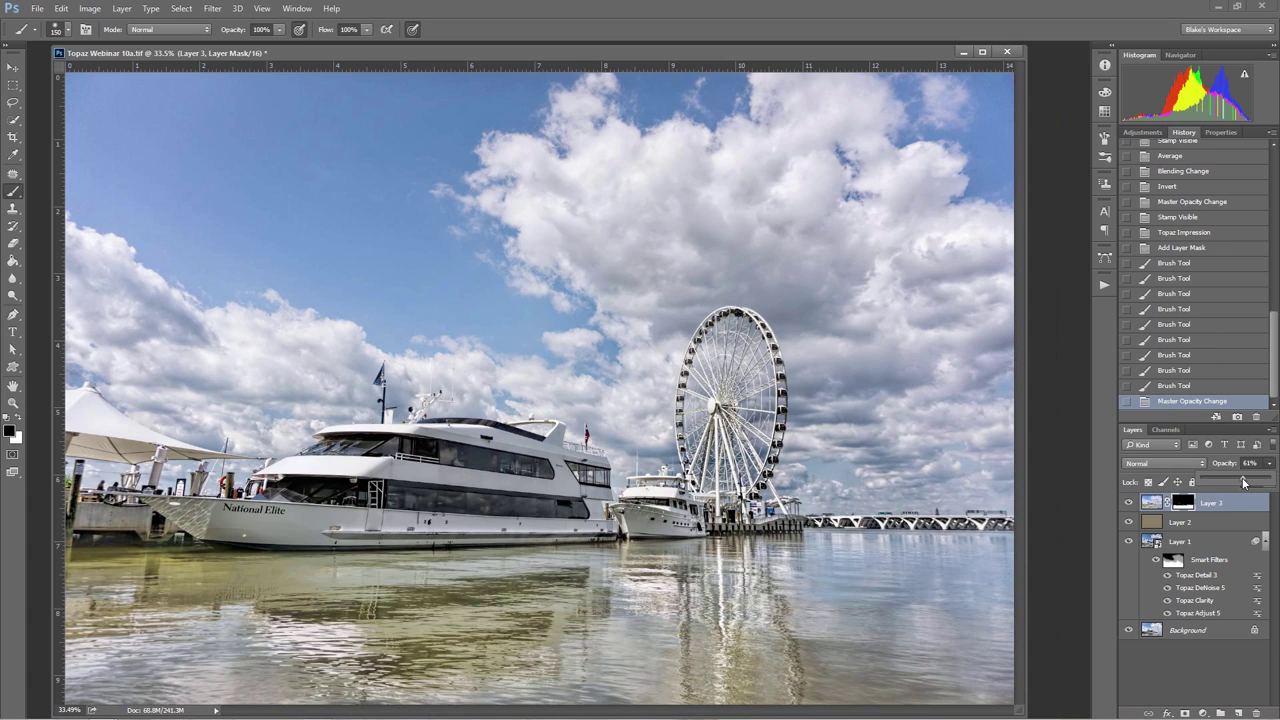
{"action": "left_click", "coordinate": [1128, 510]}
{"action": "left_click", "coordinate": [1128, 506]}
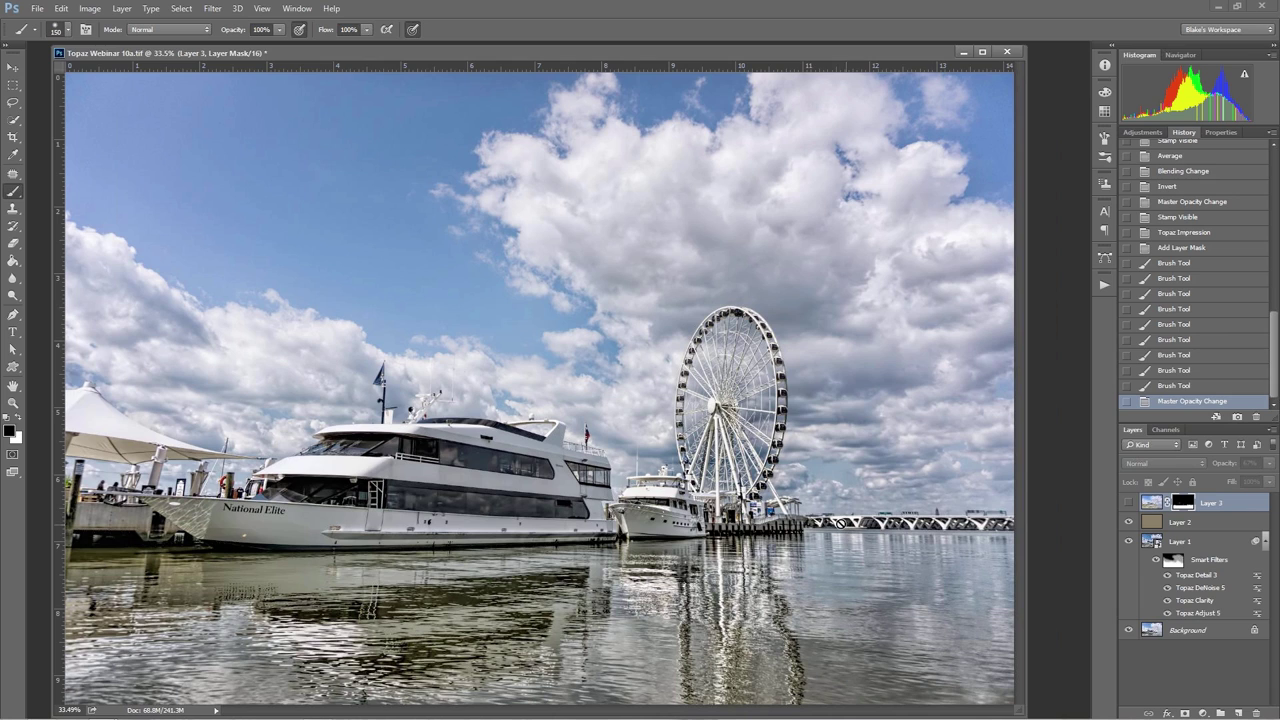
{"action": "left_click", "coordinate": [1130, 503]}
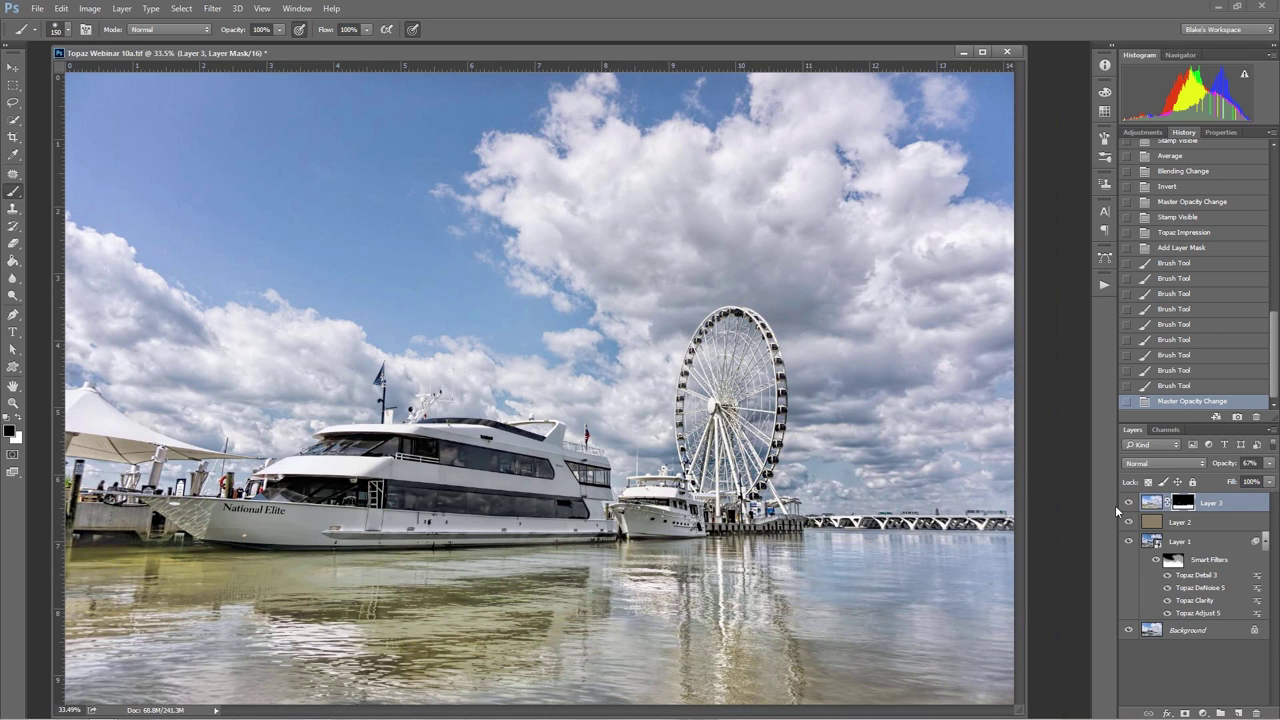
{"action": "left_click_drag", "start_coordinate": [1272, 468], "coordinate": [1238, 481]}
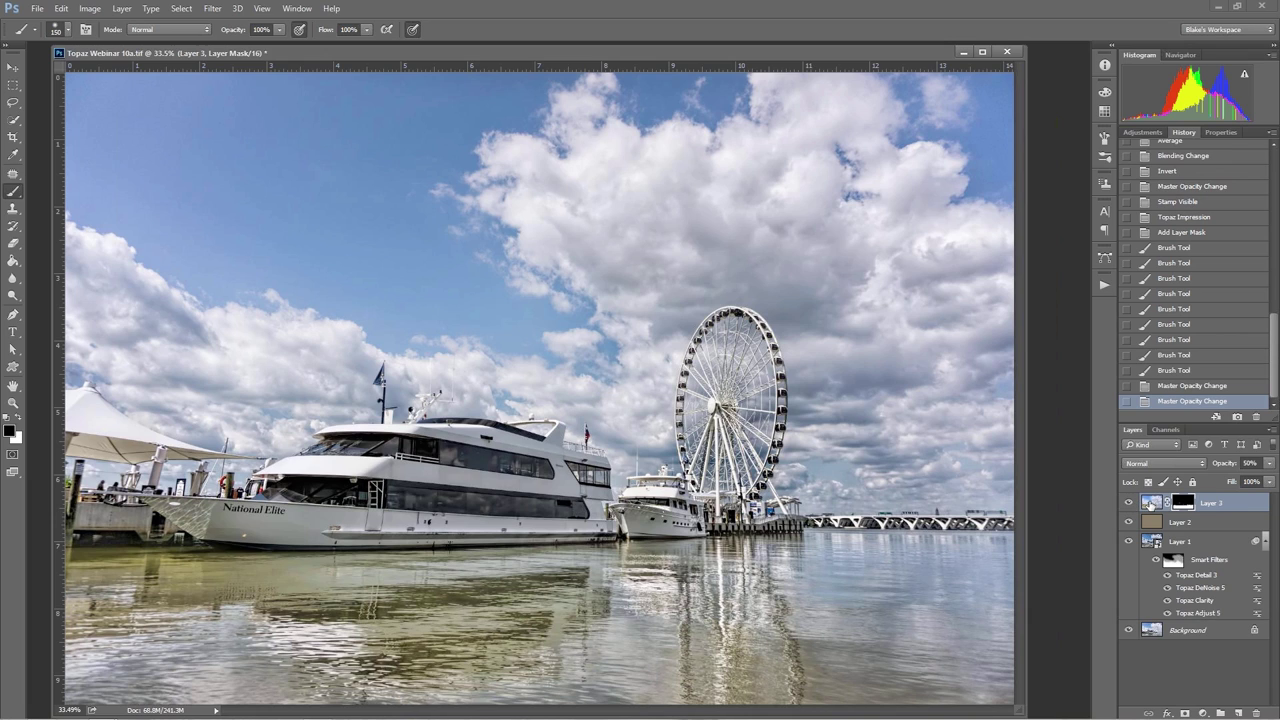
{"action": "left_click", "coordinate": [1267, 468]}
{"action": "mouse_move", "coordinate": [1265, 475]}
{"action": "left_mouse_down"}
{"action": "mouse_move", "coordinate": [1256, 481]}
{"action": "mouse_move", "coordinate": [1273, 482]}
{"action": "mouse_move", "coordinate": [1259, 481]}
{"action": "left_mouse_up"}
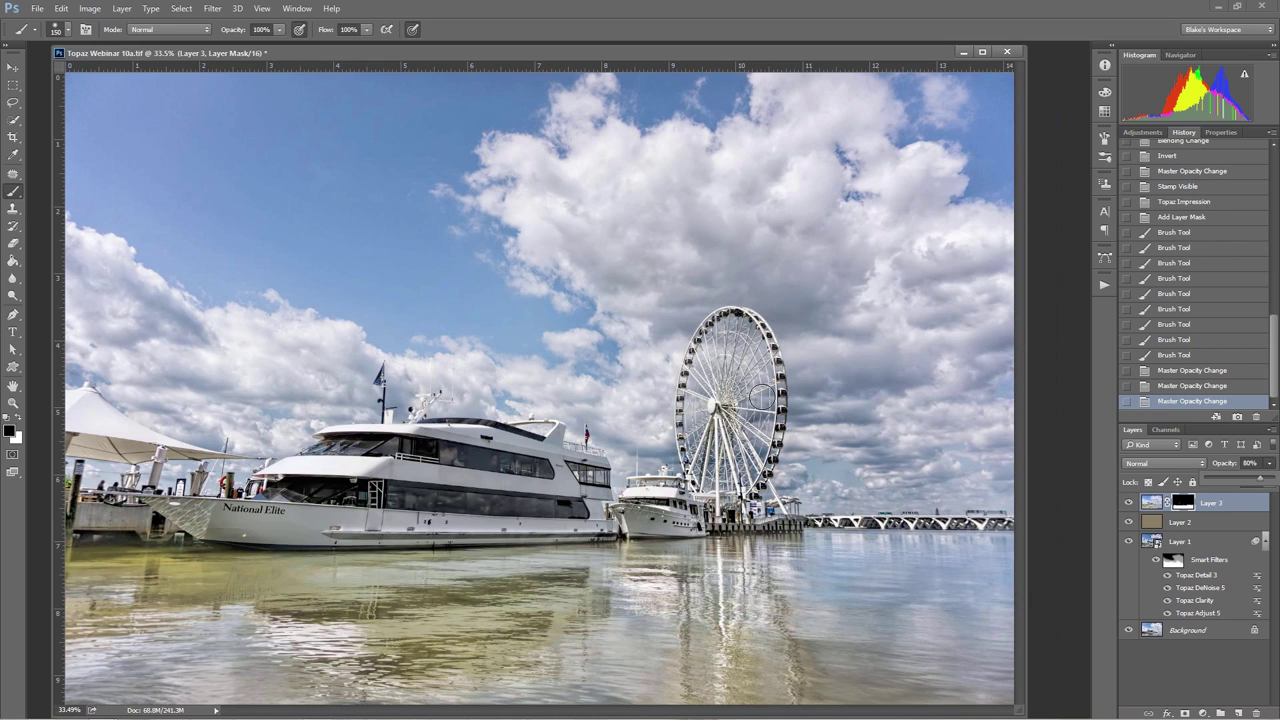
- Enlarge the brush to 700 px
{"action": "key", "text": "bracketright"}
{"action": "key", "text": "bracketright"}
{"action": "key", "text": "bracketright"}
{"action": "key", "text": "bracketright"}
{"action": "key", "text": "bracketright"}
{"action": "key", "text": "bracketright"}
{"action": "key", "text": "bracketright"}
{"action": "key", "text": "bracketright"}
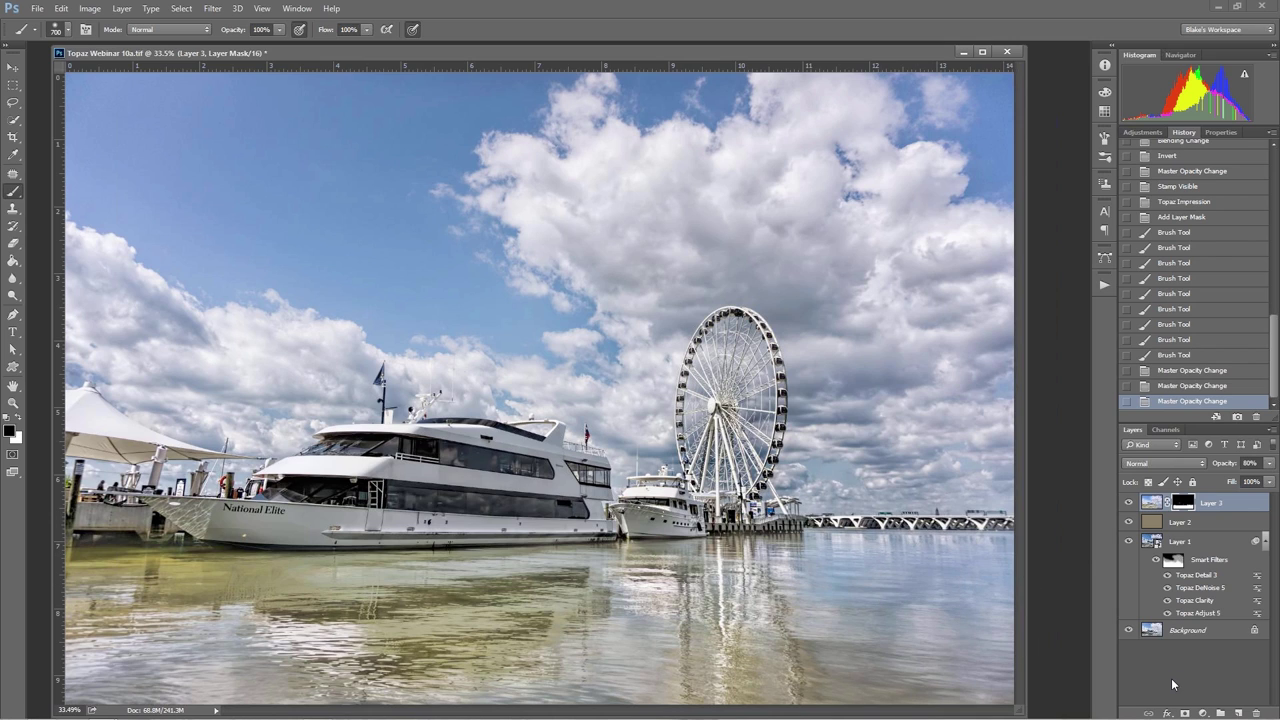
- Add a new layer above Layer 3, fill it with 50% Gray and set its blend mode to Soft Light, with the Brush tool active
{"action": "left_click", "coordinate": [1239, 712]}
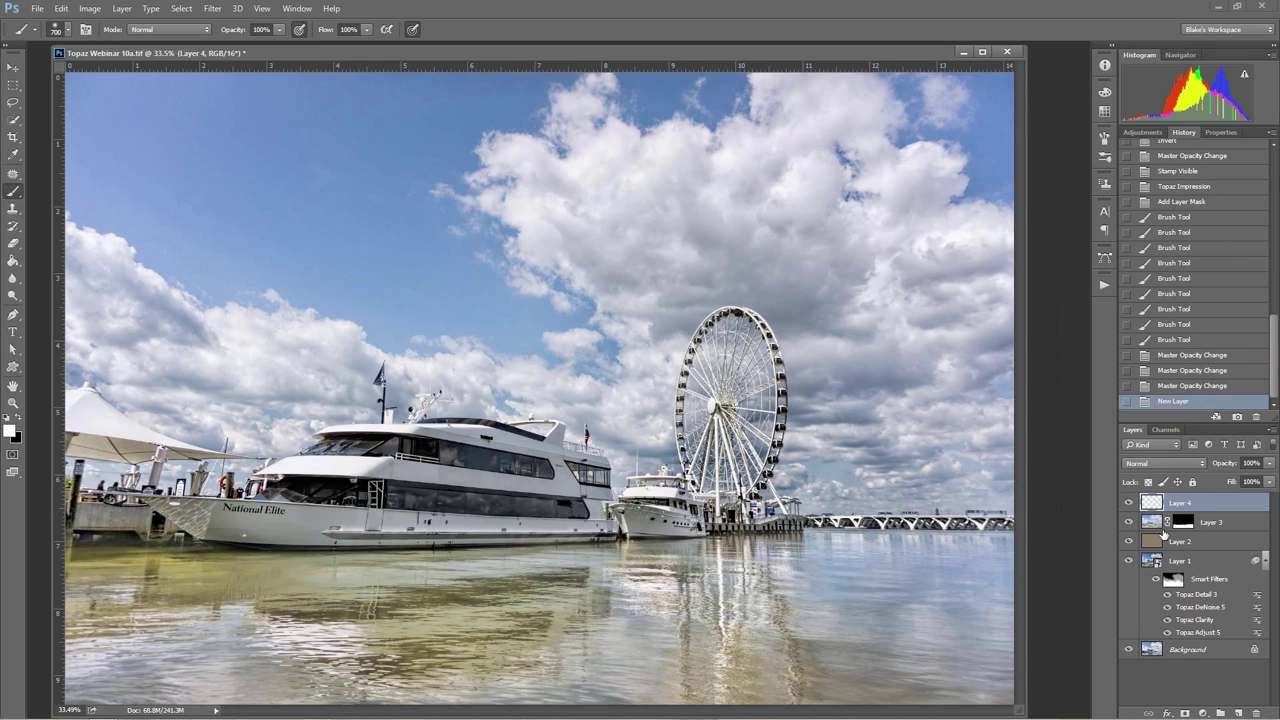
{"action": "key", "text": "shift+F5"}
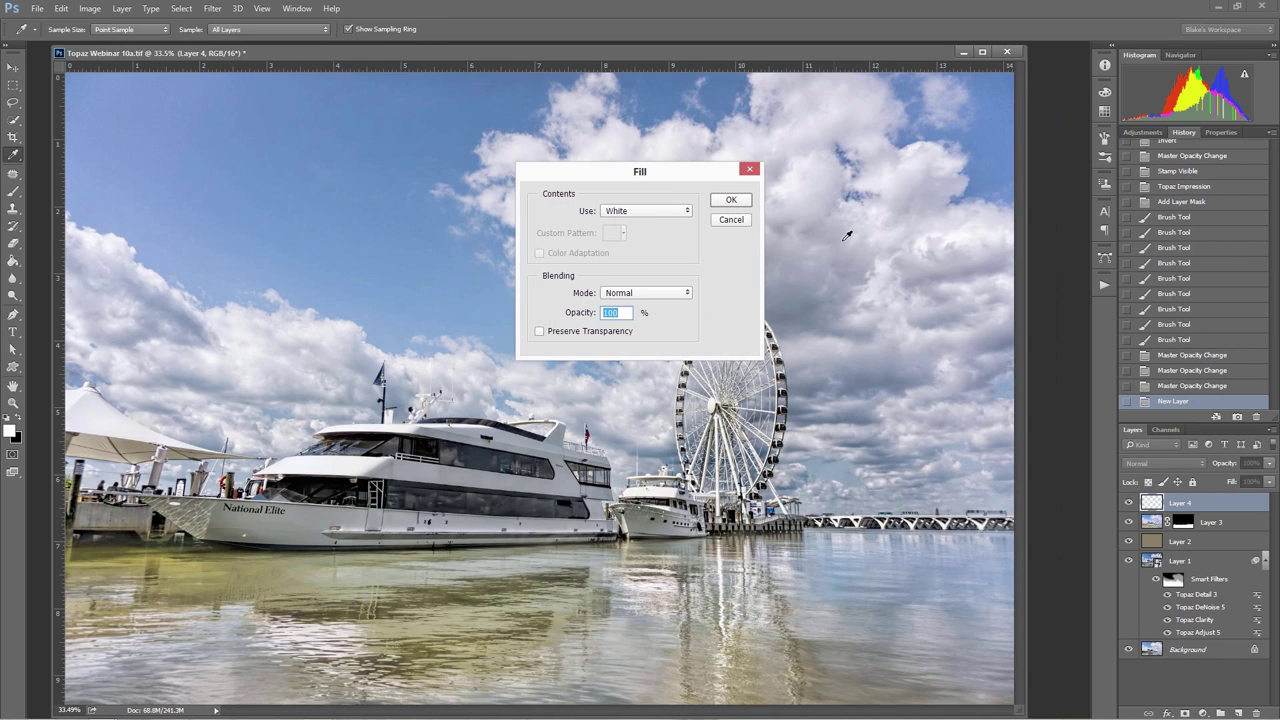
{"action": "left_click", "coordinate": [672, 216]}
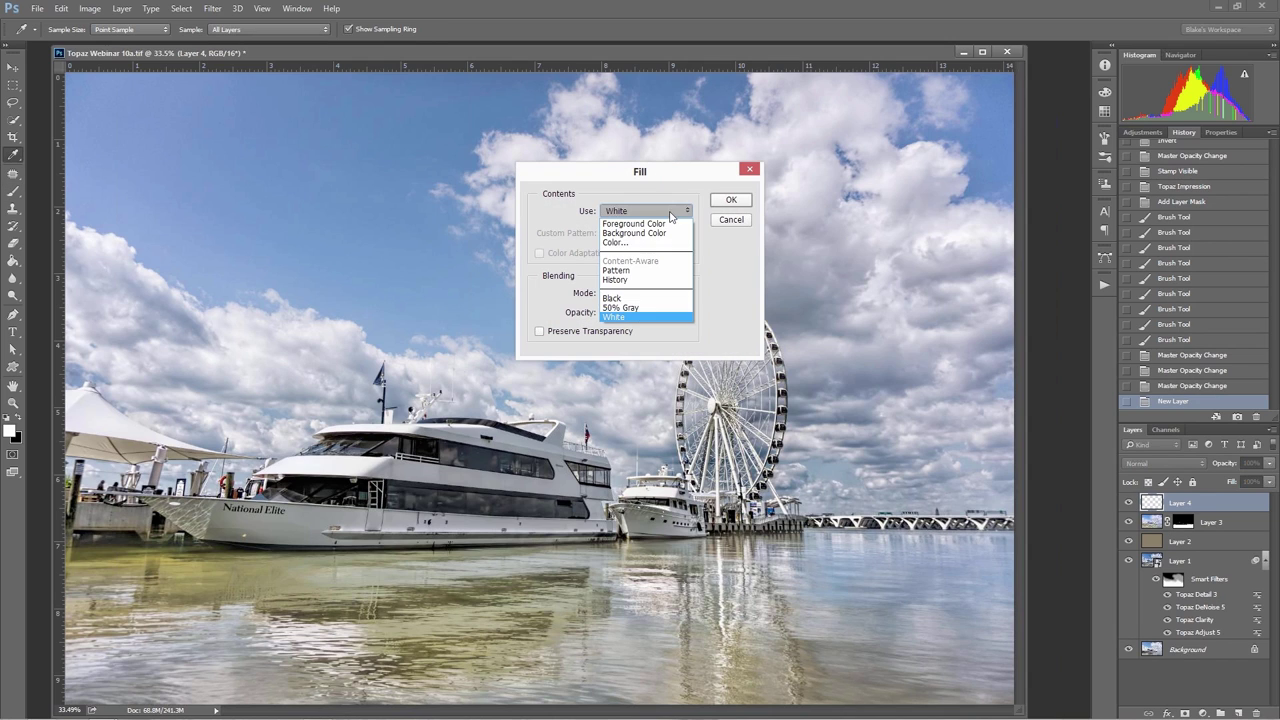
{"action": "left_click", "coordinate": [620, 307]}
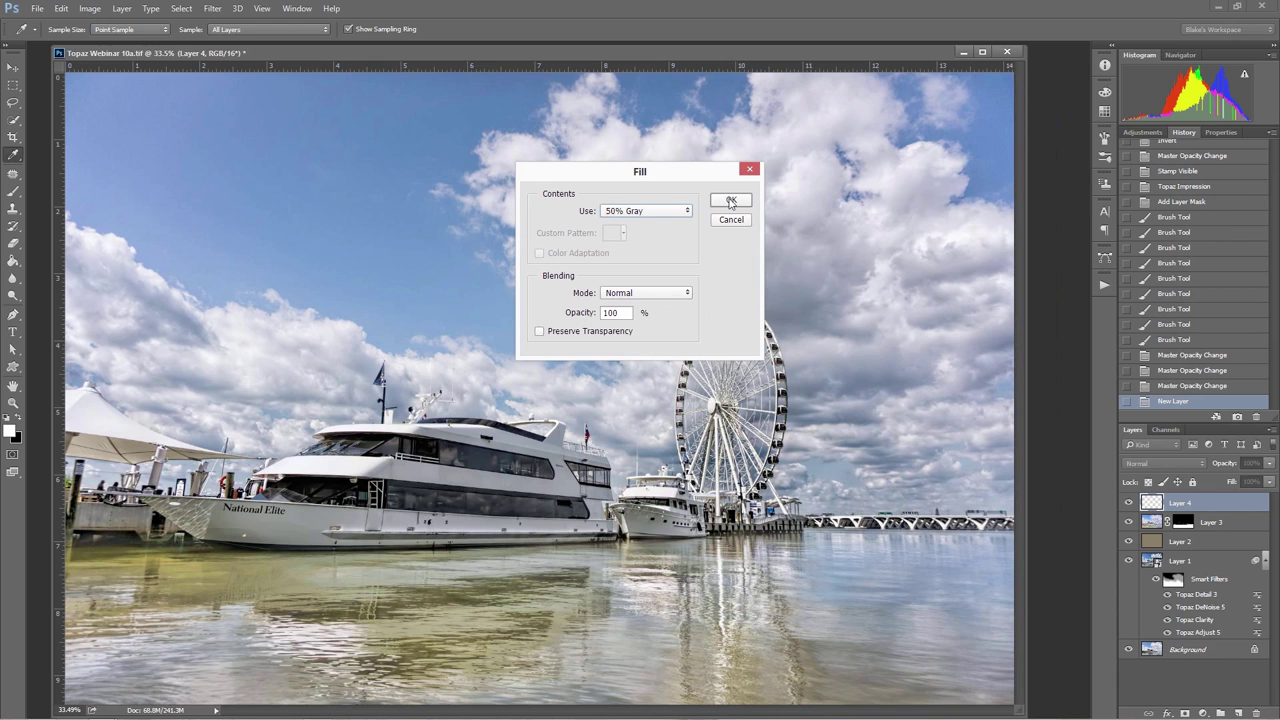
{"action": "left_click", "coordinate": [731, 202]}
{"action": "left_click", "coordinate": [1165, 463]}
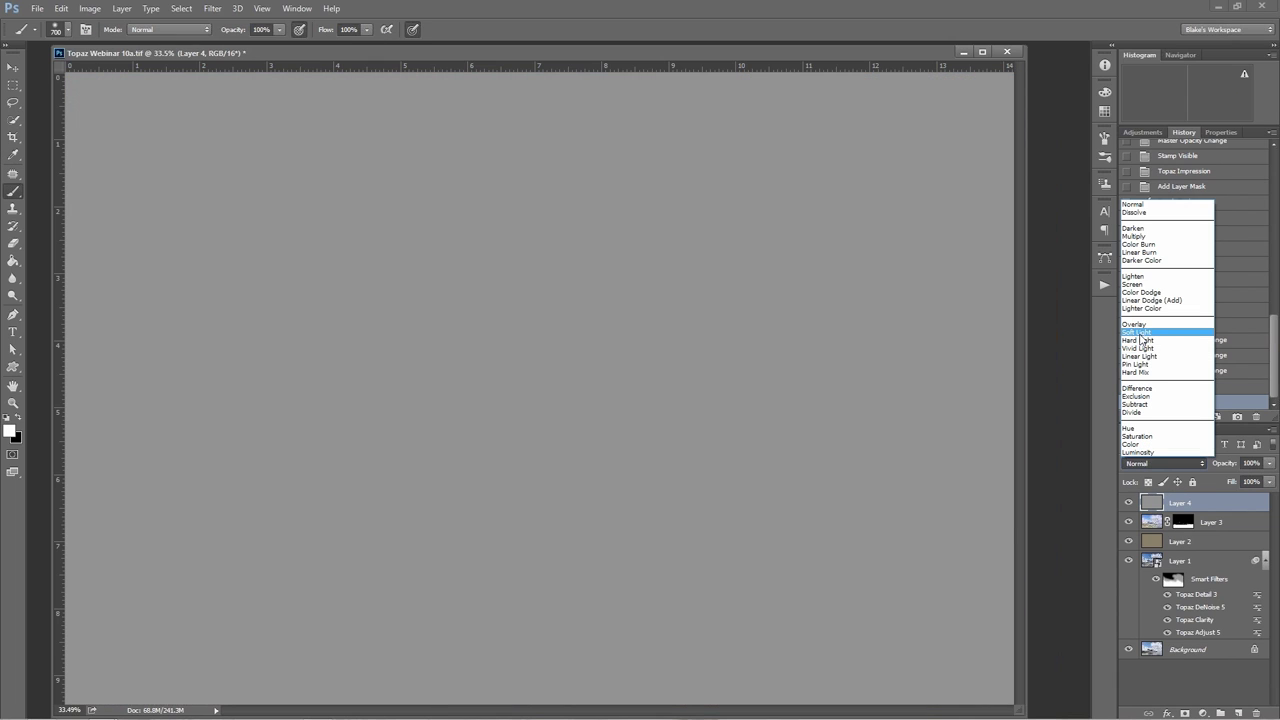
{"action": "left_click", "coordinate": [1140, 341]}
{"action": "key", "text": "b"}
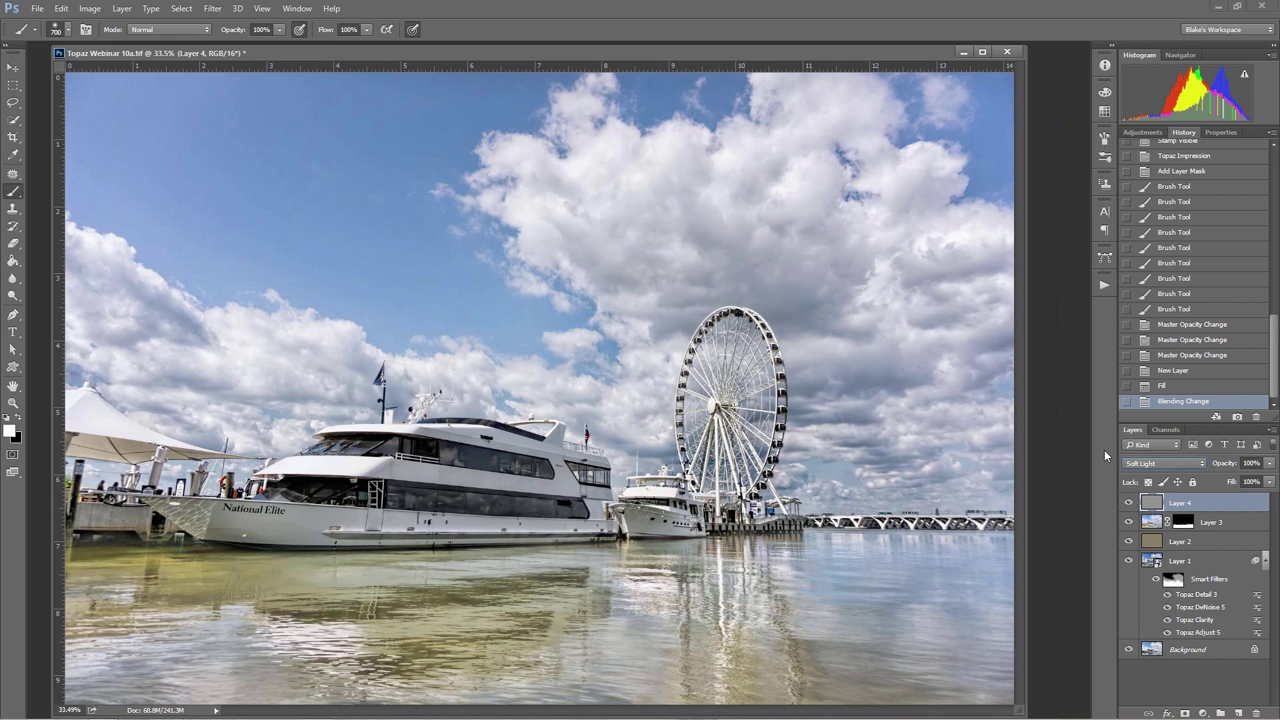
- Hide and show the gray Soft Light Layer 4 to check its effect on the image
{"action": "left_click", "coordinate": [1129, 502]}
{"action": "left_click", "coordinate": [1129, 502]}
{"action": "left_click", "coordinate": [1129, 502]}
{"action": "left_click", "coordinate": [1129, 502]}
- Switch to the Dodge tool and enlarge its brush enough to cover large cloud areas
{"action": "left_click", "coordinate": [13, 295]}
{"action": "key", "text": "bracketright"}
{"action": "key", "text": "bracketright"}
{"action": "key", "text": "bracketright"}
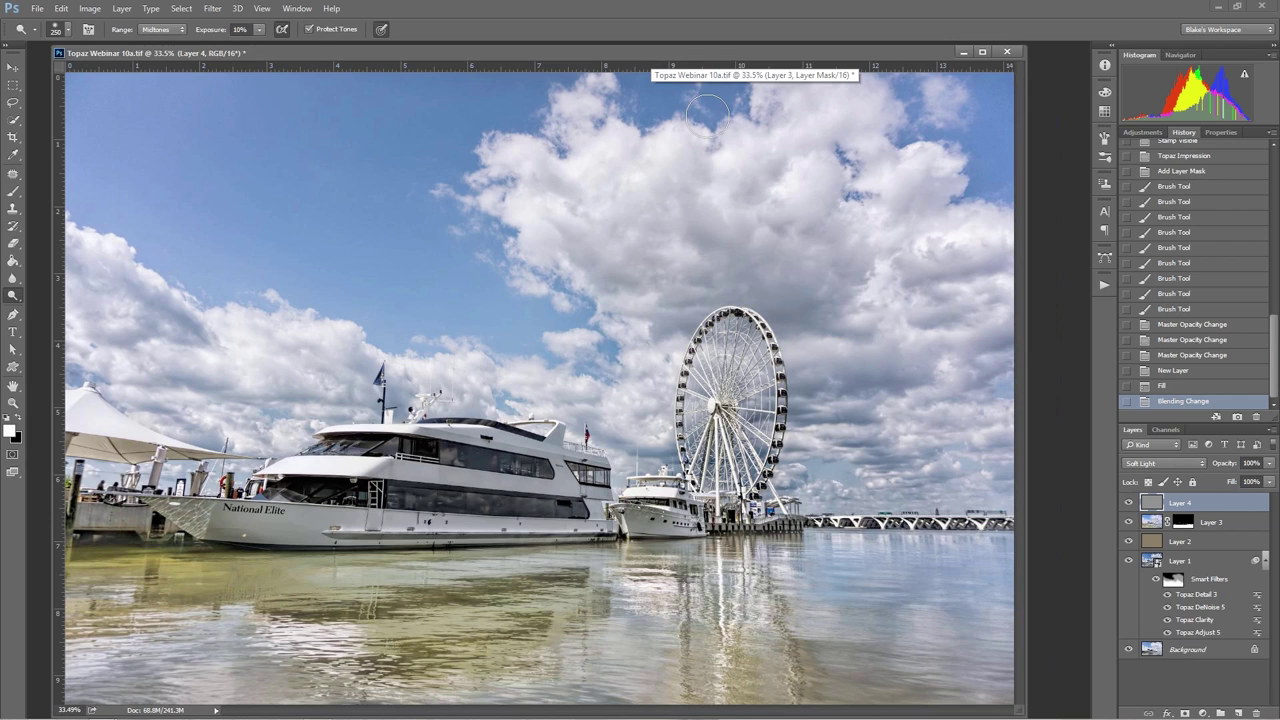
{"action": "key", "text": "bracketright"}
{"action": "key", "text": "bracketright"}
{"action": "key", "text": "bracketright"}
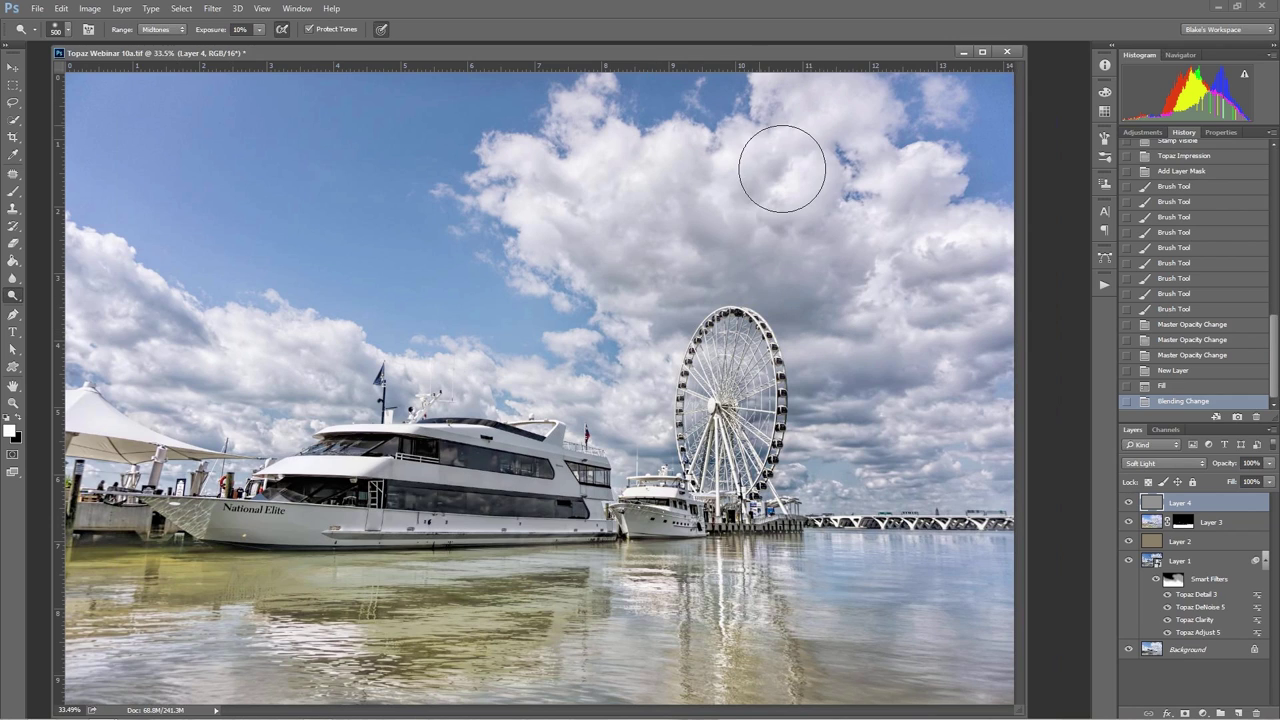
{"action": "right_click", "coordinate": [674, 220]}
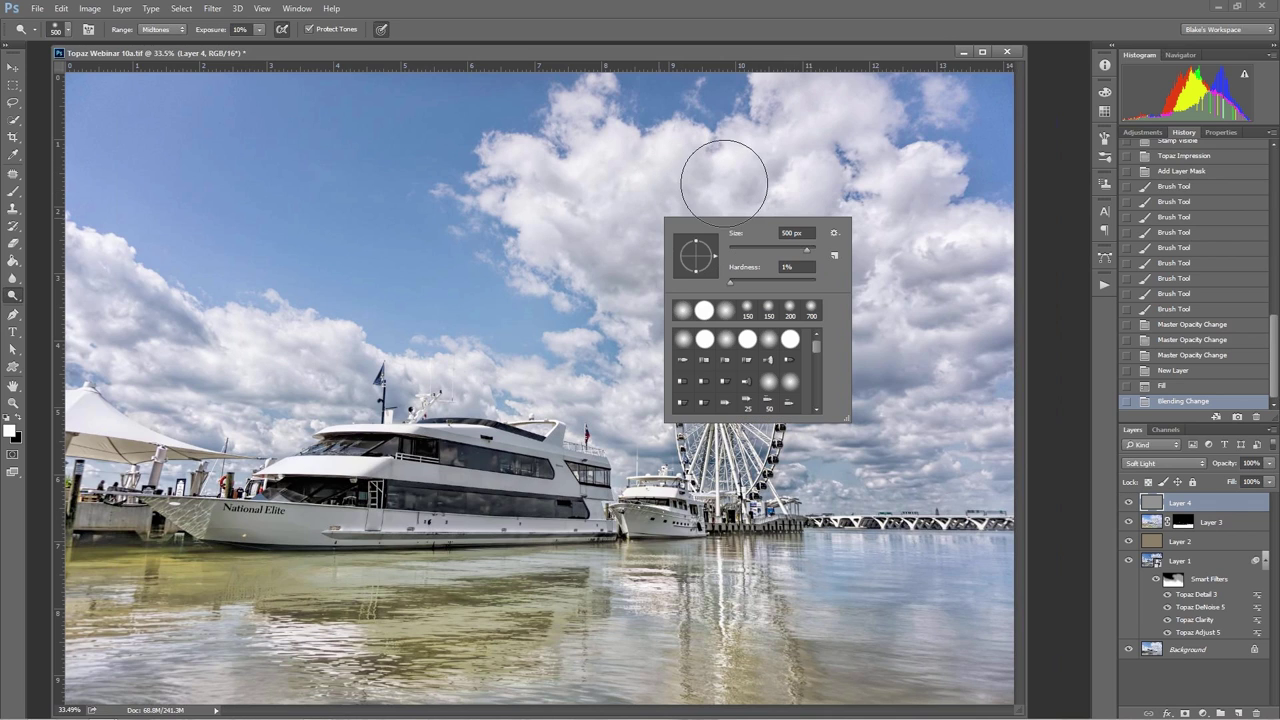
{"action": "left_click", "coordinate": [674, 197]}
{"action": "left_click_drag", "start_coordinate": [694, 200], "coordinate": [720, 200]}
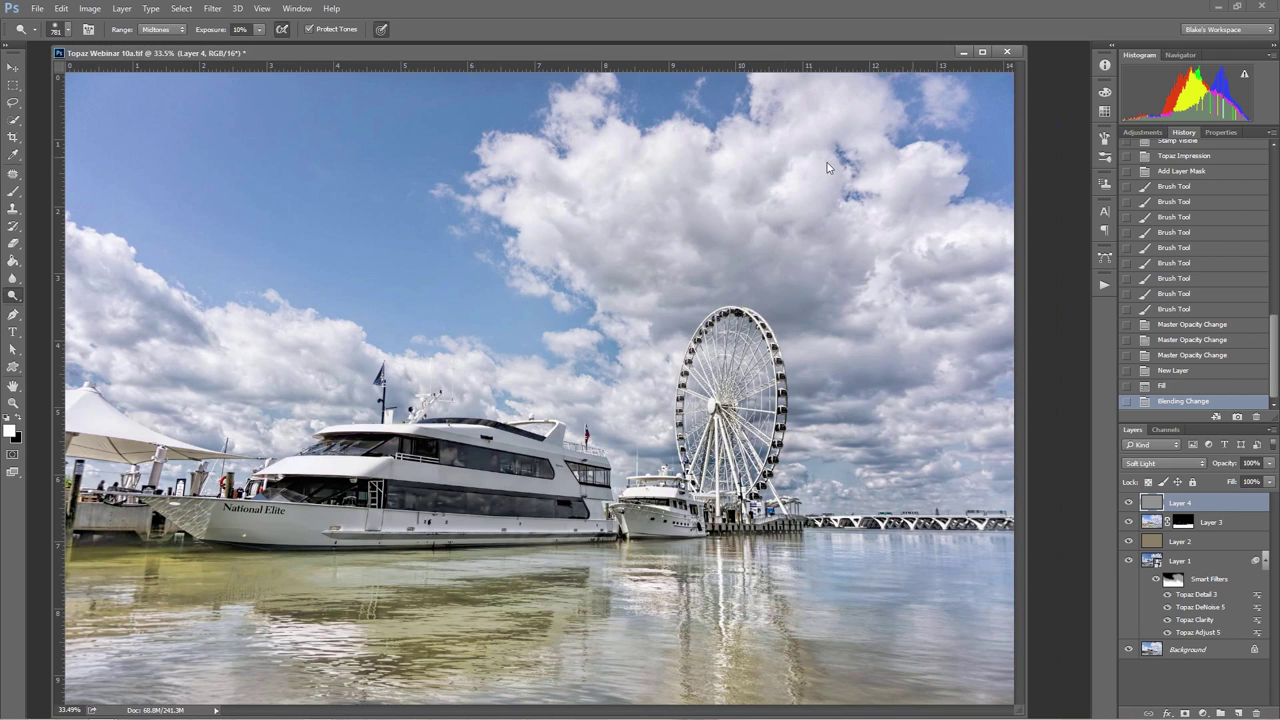
- Dodge the bright parts of the clouds on Layer 4 at 10% midtone exposure
{"action": "left_click_drag", "start_coordinate": [905, 181], "coordinate": [853, 188]}
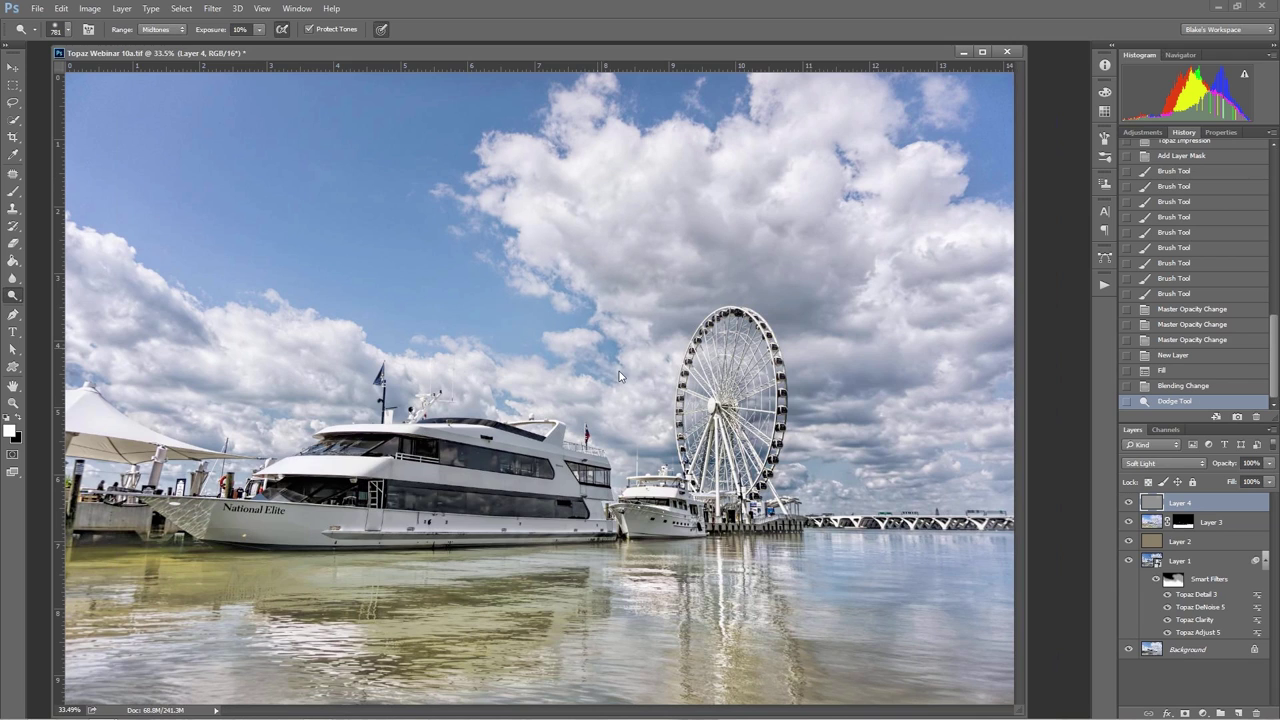
{"action": "left_click", "coordinate": [593, 207]}
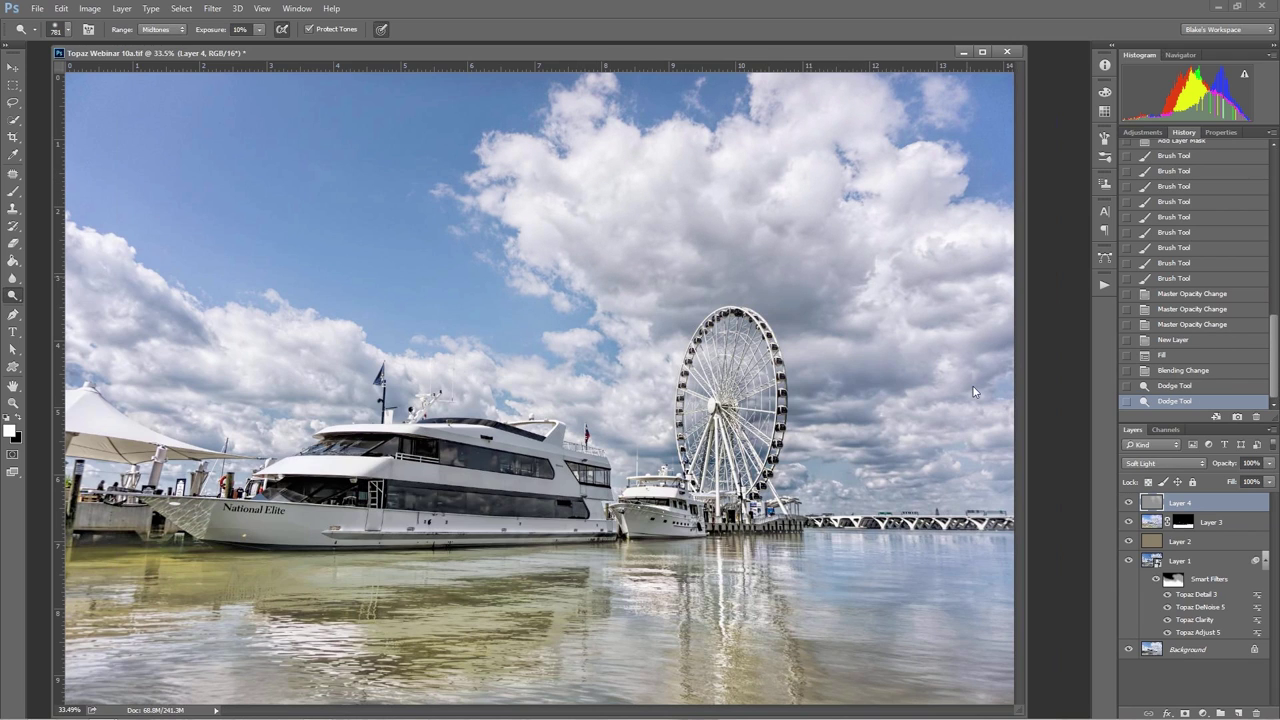
{"action": "left_click", "coordinate": [950, 290]}
{"action": "left_click", "coordinate": [601, 165]}
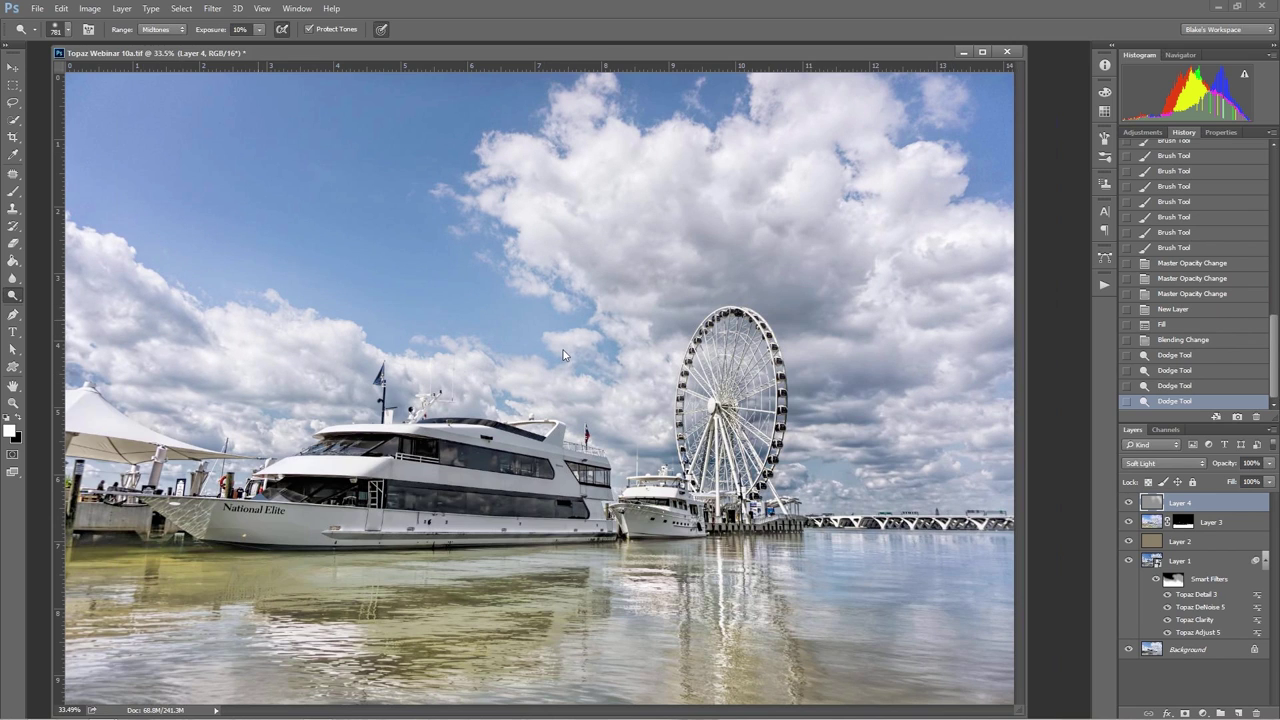
{"action": "left_click", "coordinate": [612, 258]}
{"action": "left_click", "coordinate": [745, 370]}
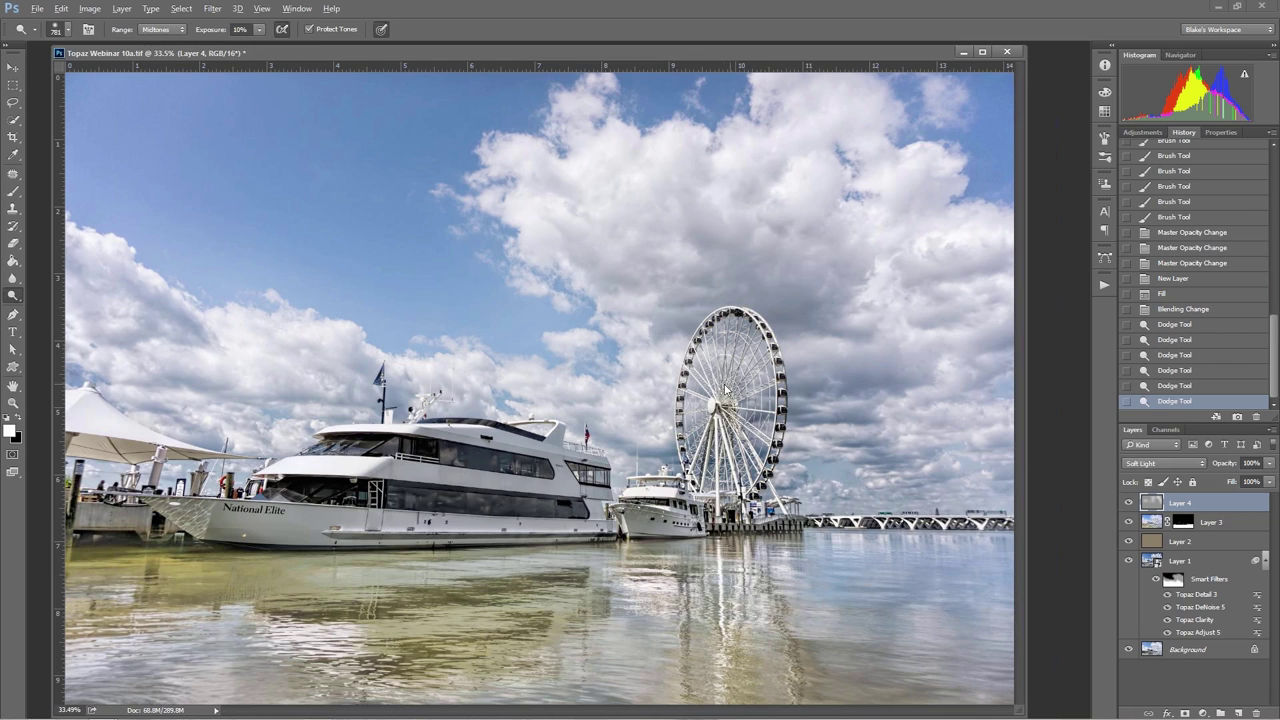
- Burn the Ferris wheel and the darker clouds around it on Layer 4
{"action": "left_click", "coordinate": [731, 405], "text": "alt"}
{"action": "left_click", "coordinate": [729, 425], "text": "alt"}
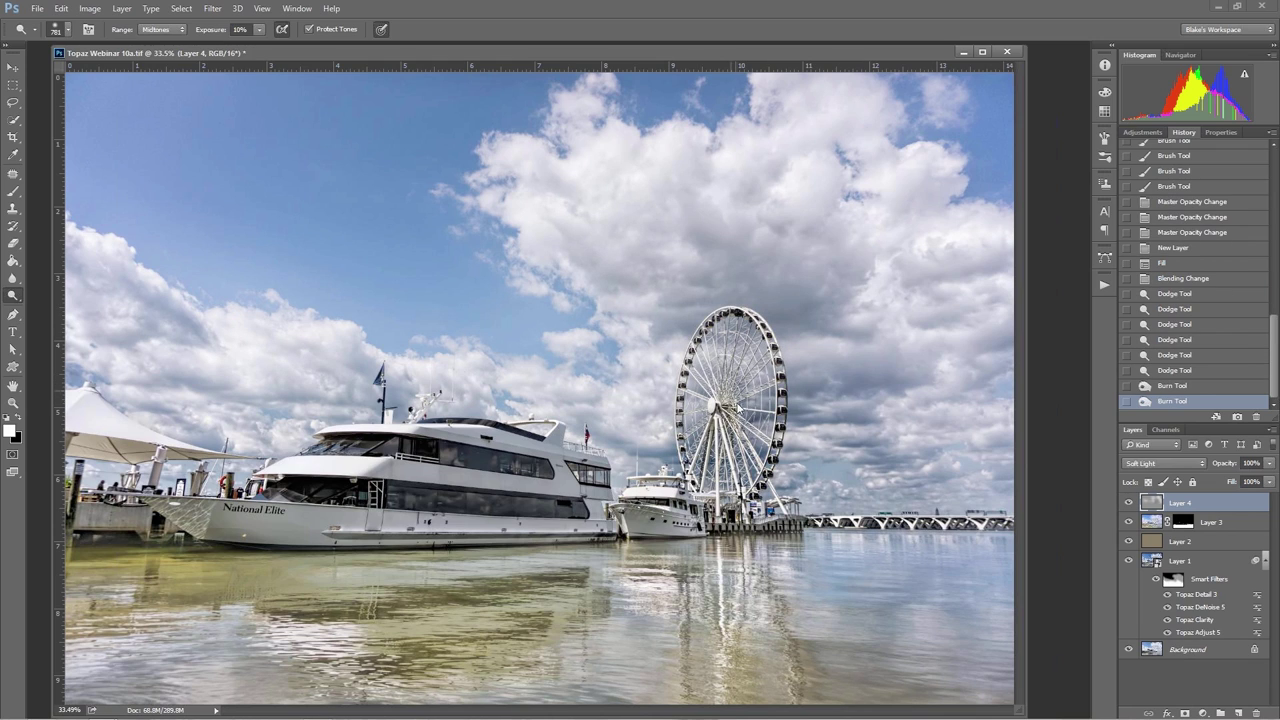
{"action": "left_click", "coordinate": [745, 420], "text": "alt"}
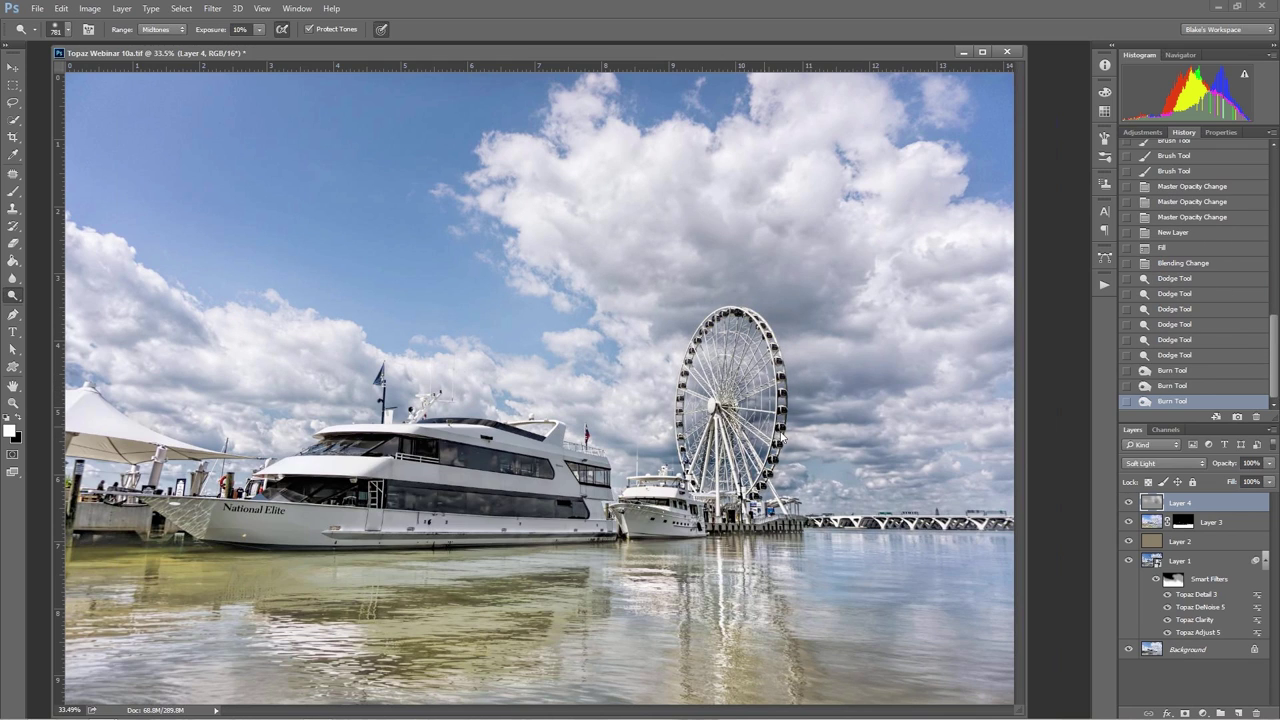
{"action": "left_click", "coordinate": [782, 437], "text": "alt"}
{"action": "left_click", "coordinate": [867, 397], "text": "alt"}
{"action": "left_click_drag", "start_coordinate": [802, 450], "coordinate": [836, 461]}
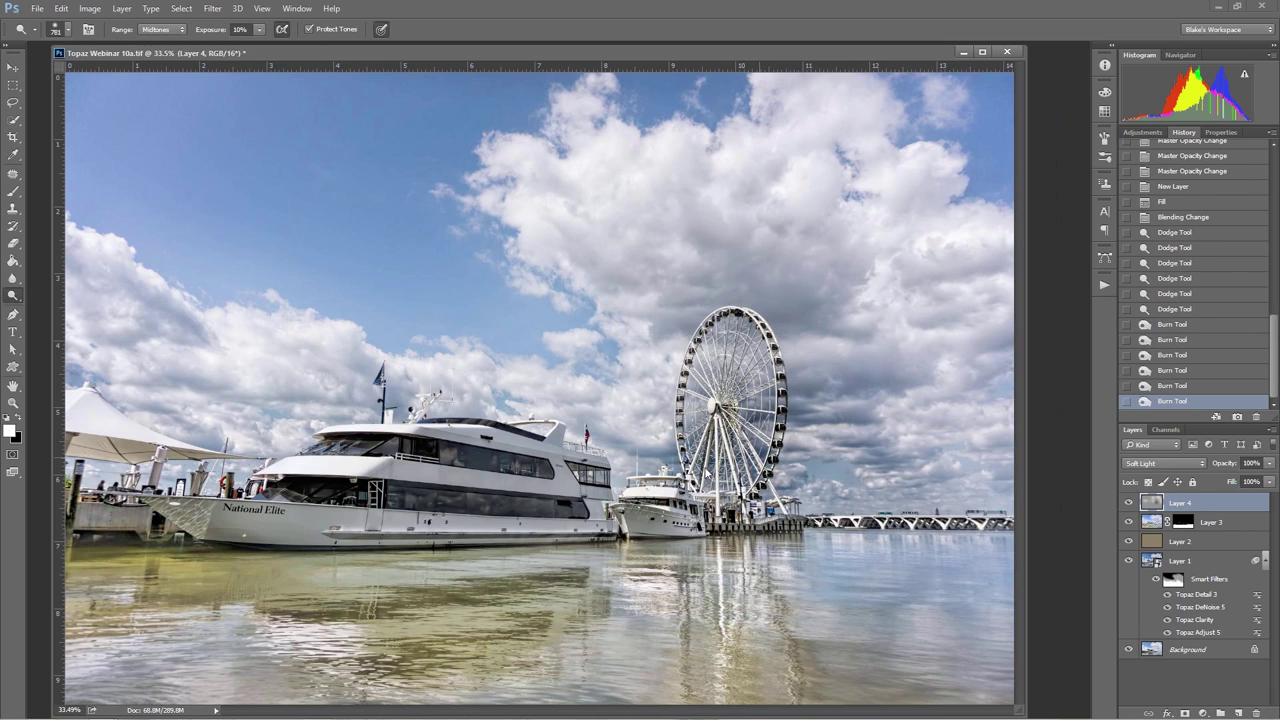
- Dodge the light areas of the water and burn the darker reflections in front of the yacht on Layer 4
{"action": "left_click", "coordinate": [870, 575]}
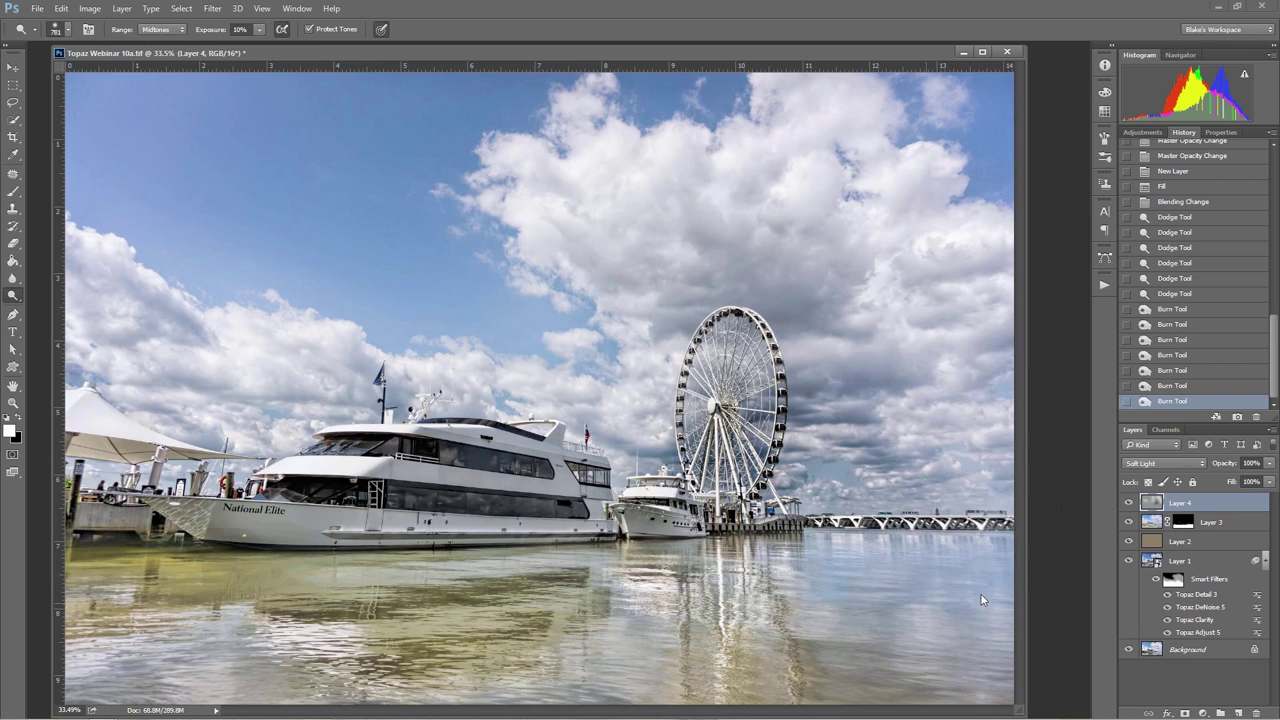
{"action": "left_click_drag", "start_coordinate": [889, 571], "coordinate": [969, 589]}
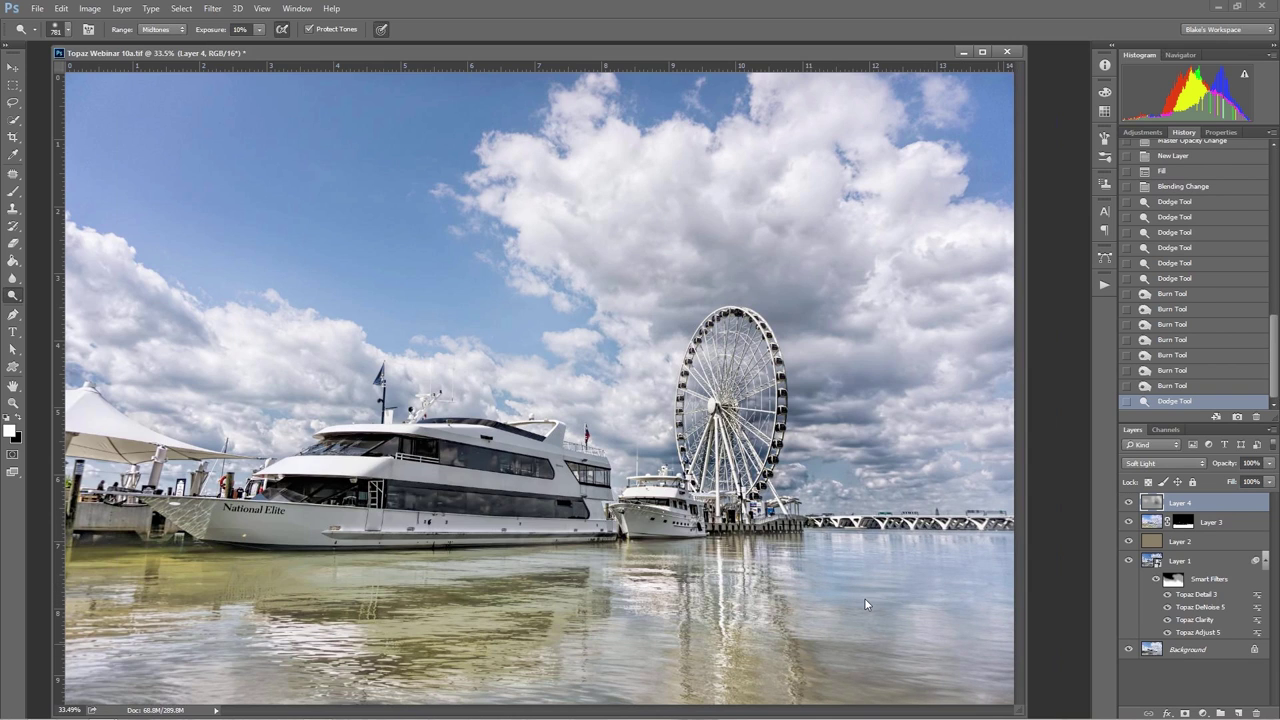
{"action": "left_click_drag", "start_coordinate": [837, 611], "coordinate": [187, 617]}
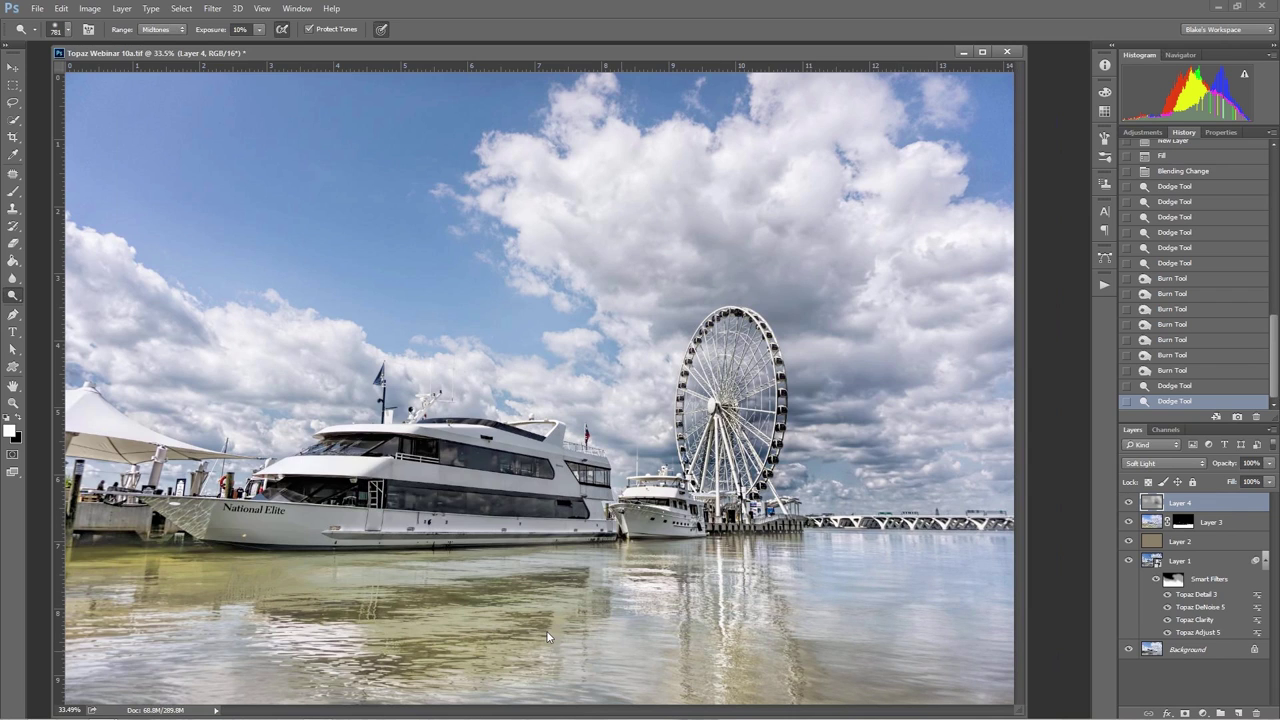
{"action": "left_click_drag", "start_coordinate": [546, 630], "coordinate": [500, 622]}
{"action": "mouse_move", "coordinate": [496, 621]}
{"action": "left_mouse_down"}
{"action": "mouse_move", "coordinate": [559, 575]}
{"action": "mouse_move", "coordinate": [333, 594]}
{"action": "left_mouse_up"}
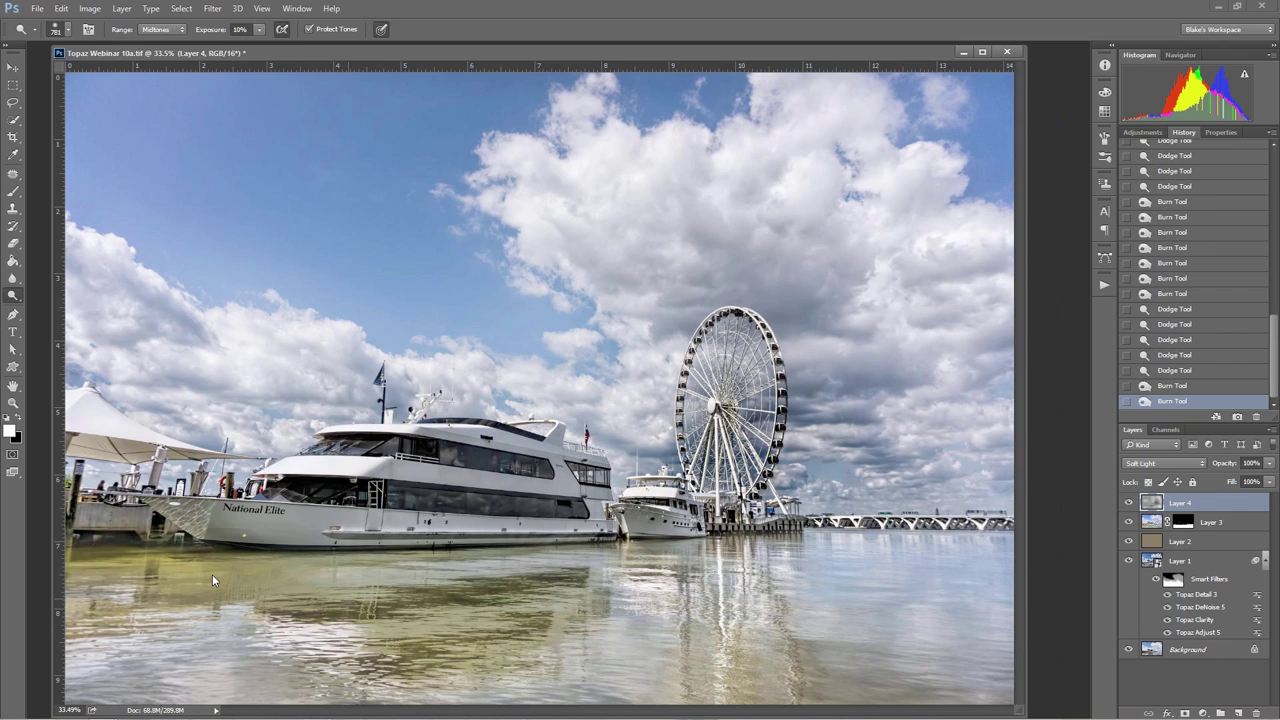
{"action": "mouse_move", "coordinate": [403, 614]}
{"action": "left_mouse_down"}
{"action": "mouse_move", "coordinate": [601, 569]}
{"action": "mouse_move", "coordinate": [487, 524]}
{"action": "left_mouse_up"}
- Shrink the brush to 125 px and burn the water along the base of the large yacht
{"action": "key", "text": "bracketleft"}
{"action": "key", "text": "bracketleft"}
{"action": "key", "text": "bracketleft"}
{"action": "key", "text": "bracketleft"}
{"action": "key", "text": "bracketleft"}
{"action": "key", "text": "bracketleft"}
{"action": "key", "text": "bracketleft"}
{"action": "key", "text": "bracketleft"}
{"action": "key", "text": "bracketleft"}
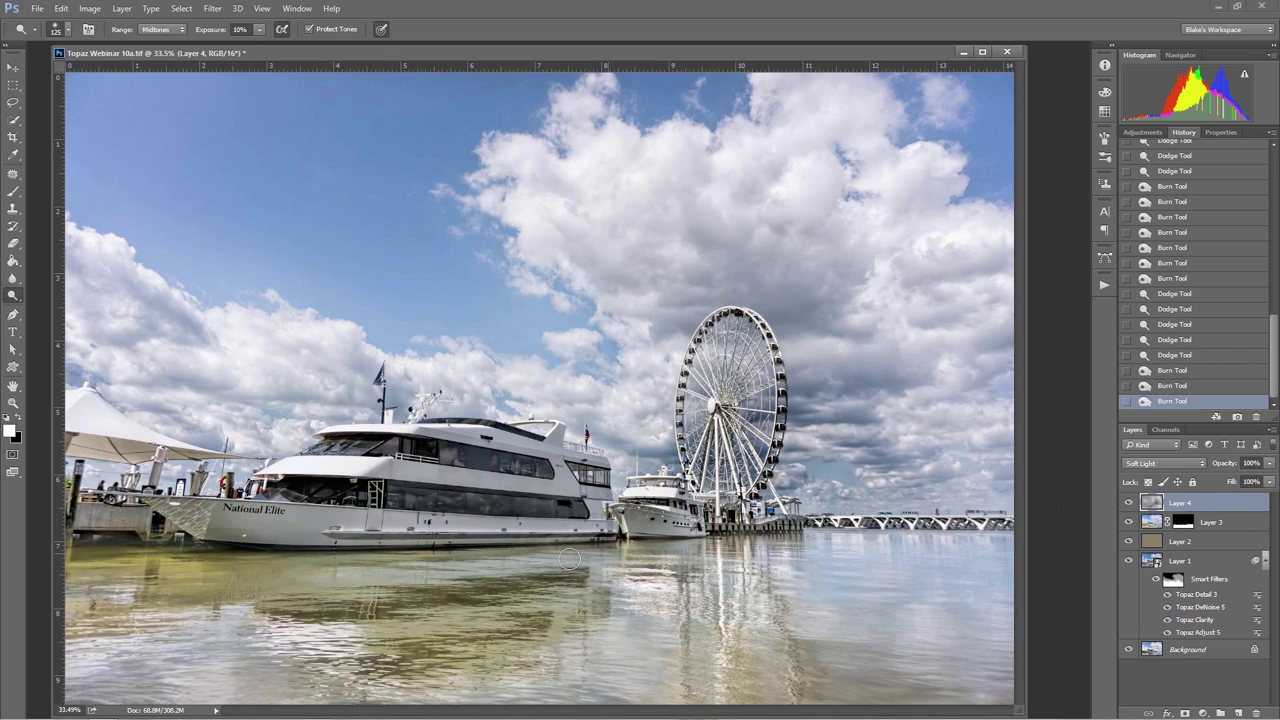
{"action": "left_click_drag", "start_coordinate": [510, 556], "coordinate": [560, 542]}
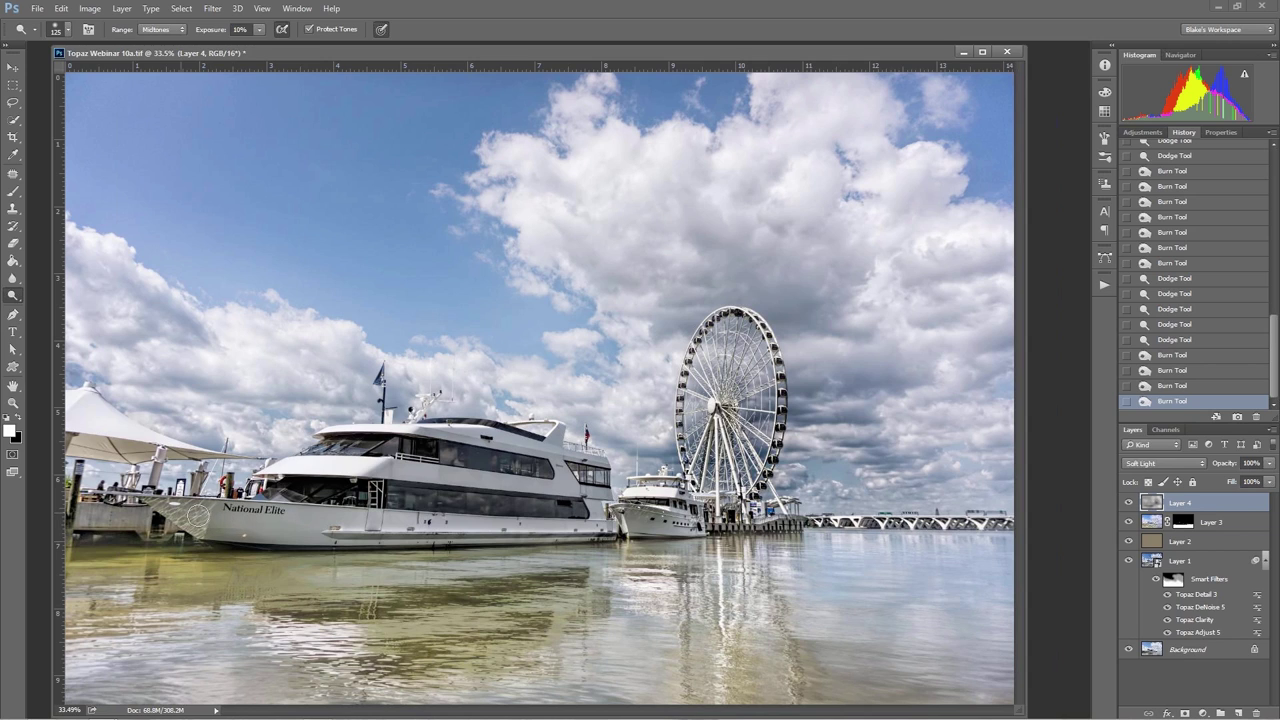
- Refine the large yacht's hull, waterline and windows with small dodge and burn strokes
{"action": "left_click_drag", "start_coordinate": [216, 562], "coordinate": [178, 555]}
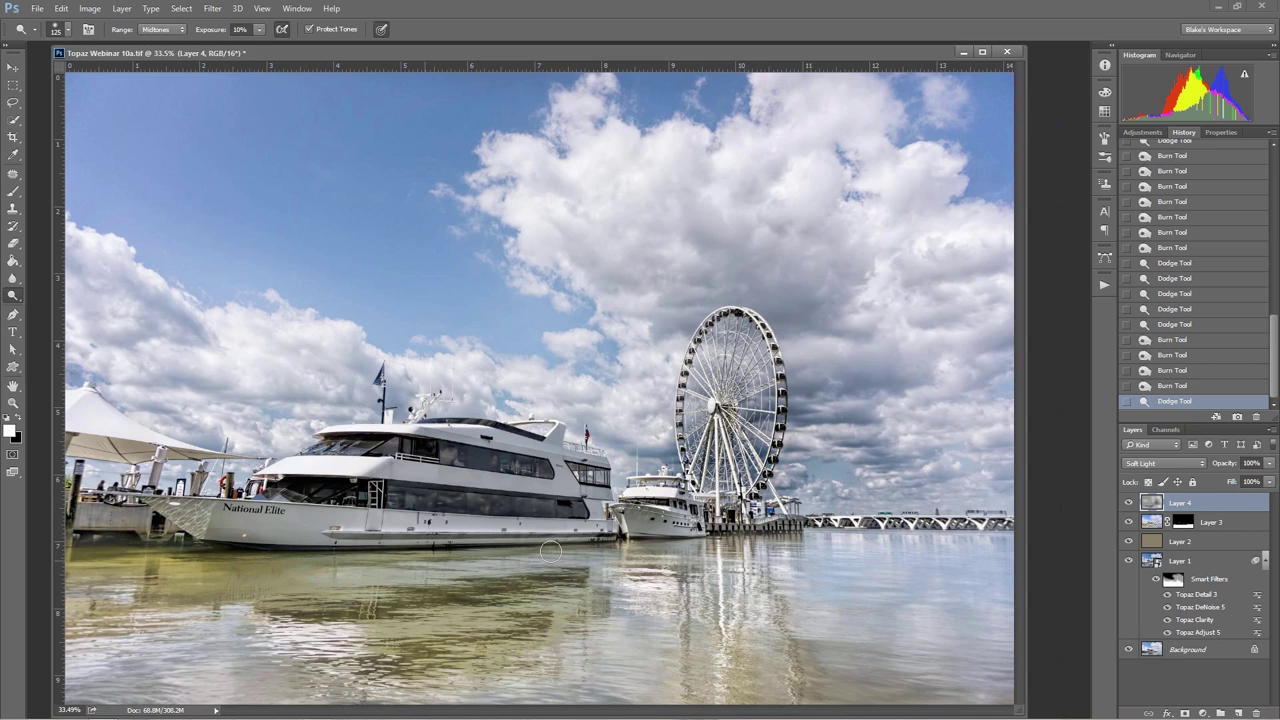
{"action": "left_click_drag", "start_coordinate": [598, 531], "coordinate": [461, 531]}
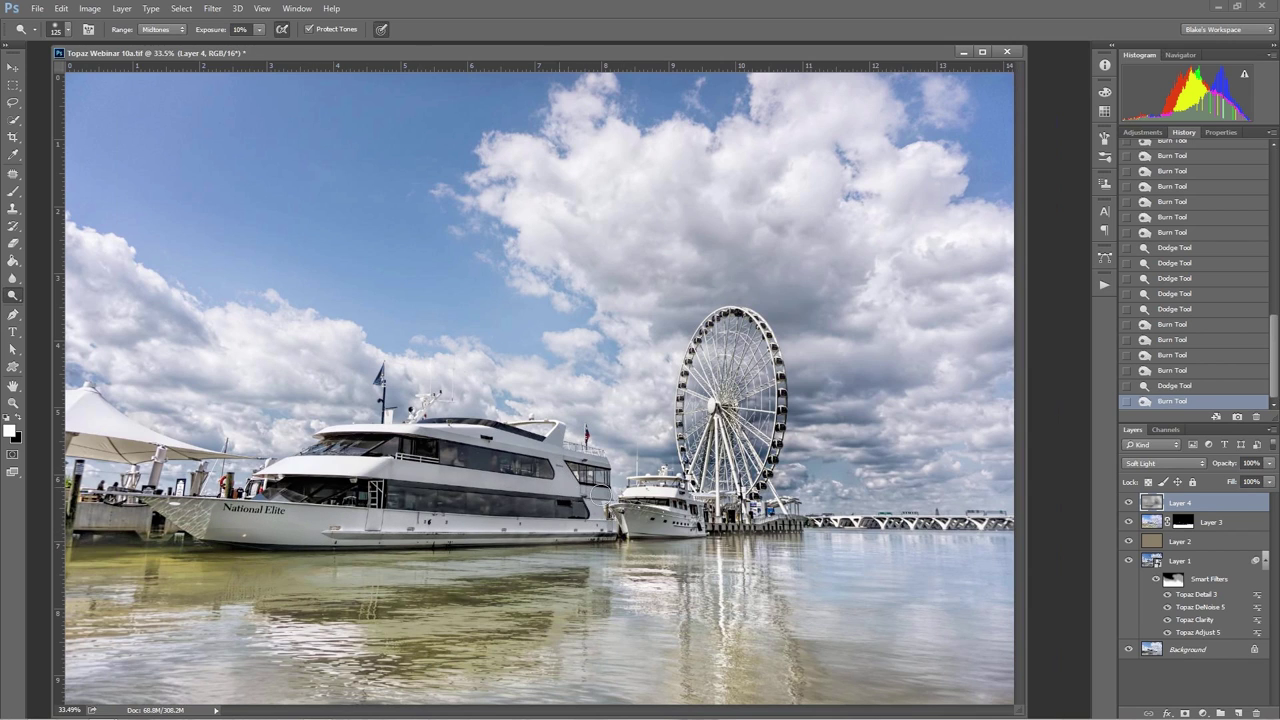
{"action": "left_click_drag", "start_coordinate": [380, 443], "coordinate": [418, 484]}
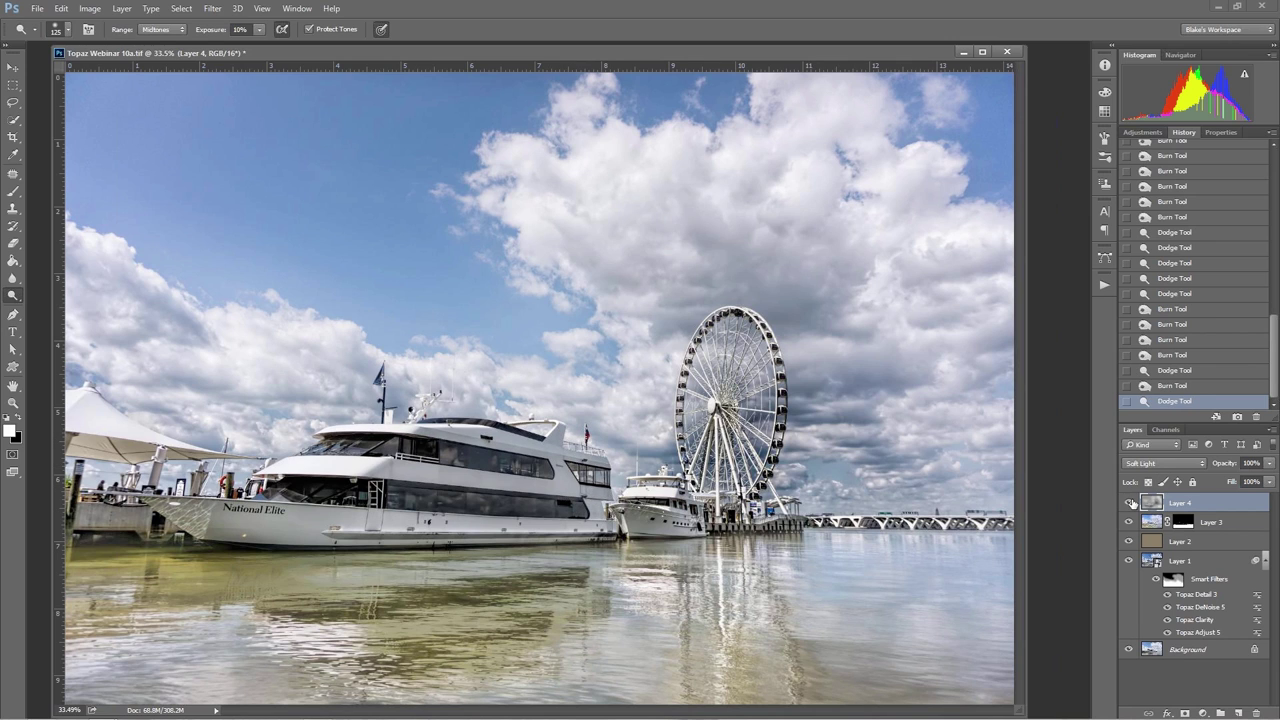
- Hide and show Layer 4 repeatedly to compare the image with and without the dodging and burning
{"action": "left_click", "coordinate": [1131, 502]}
{"action": "left_click", "coordinate": [1131, 502]}
{"action": "left_click", "coordinate": [1131, 502]}
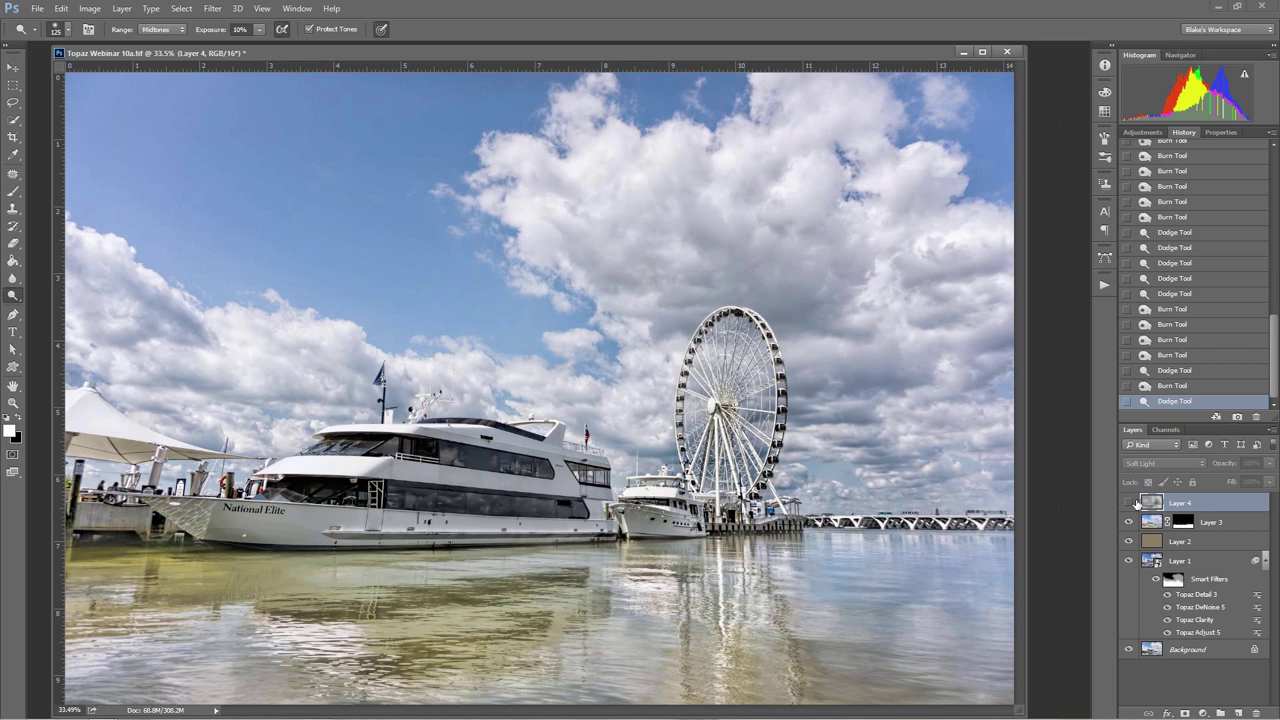
{"action": "left_click", "coordinate": [1131, 502]}
{"action": "left_click", "coordinate": [1131, 502]}
{"action": "left_click", "coordinate": [1131, 502]}
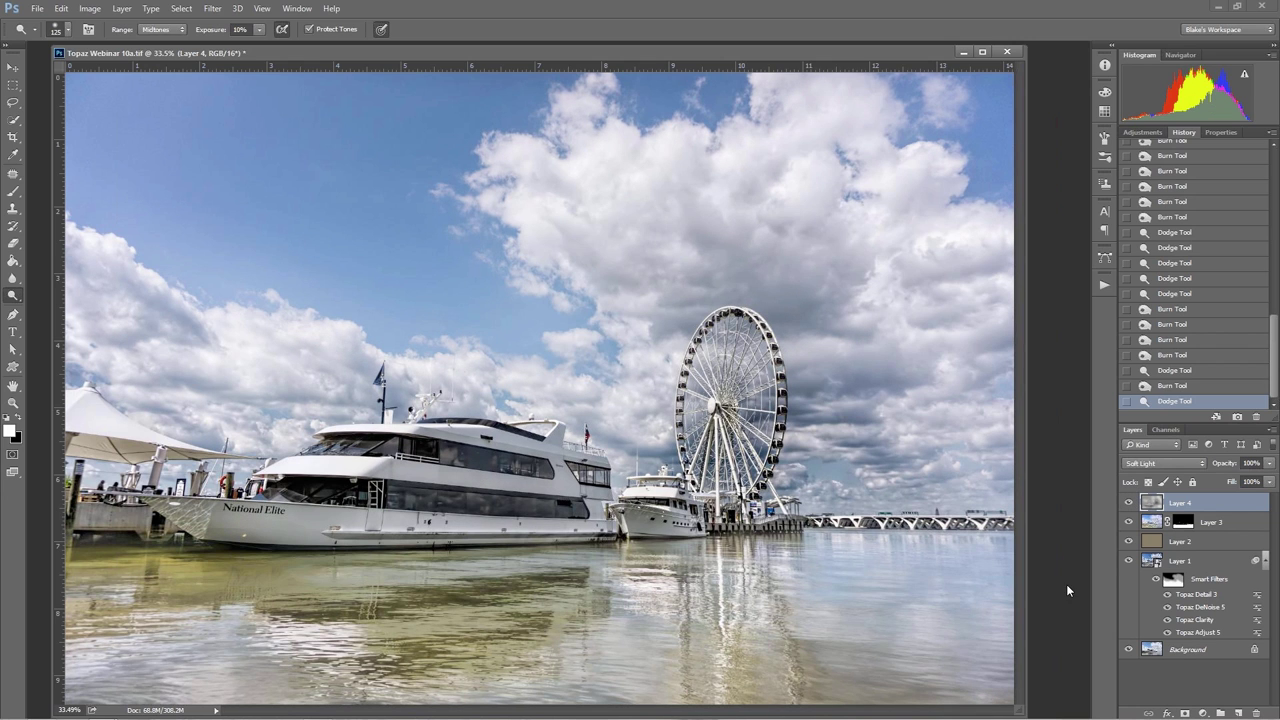
{"action": "left_click", "coordinate": [1128, 502]}
{"action": "left_click", "coordinate": [1128, 502]}
{"action": "left_click", "coordinate": [1129, 503]}
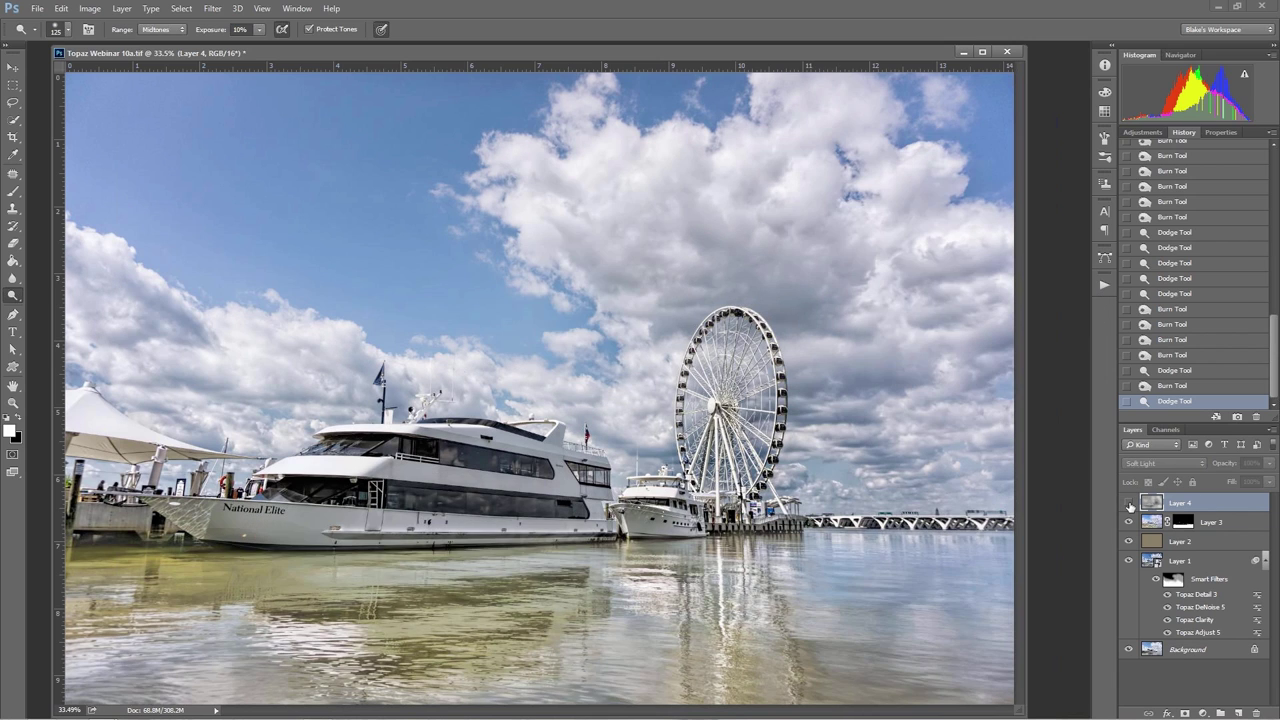
{"action": "left_click", "coordinate": [1129, 503]}
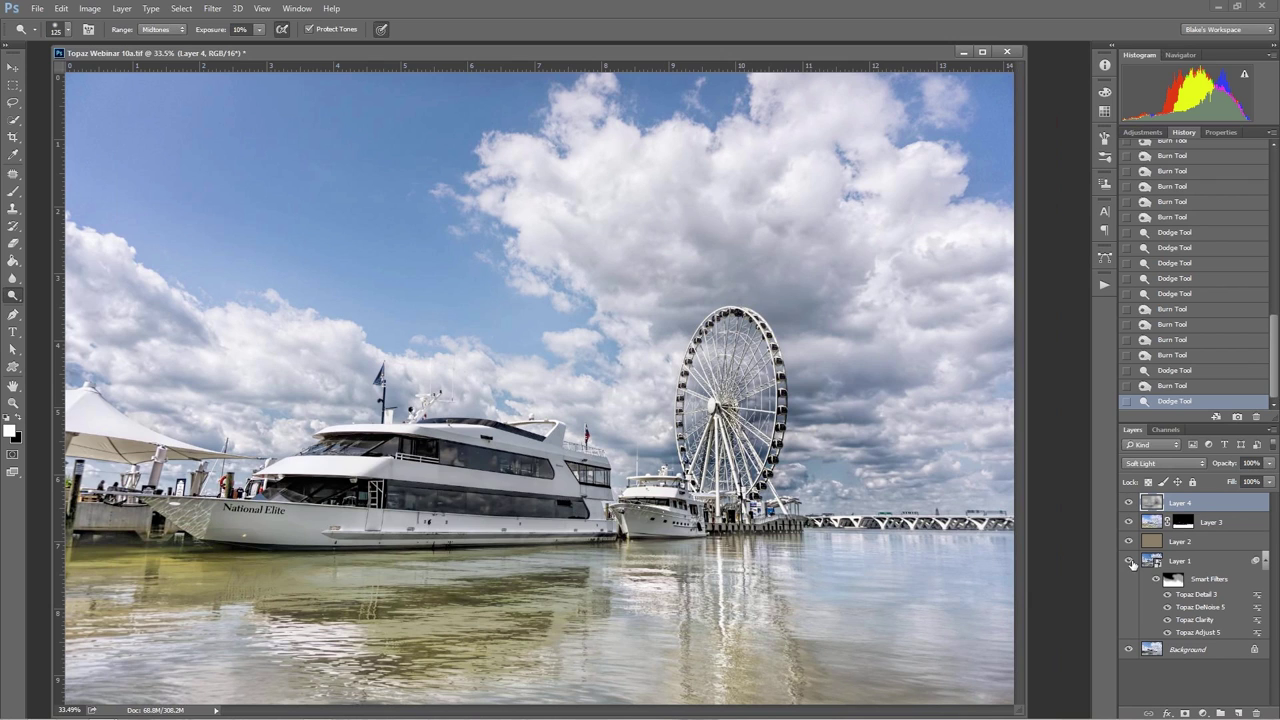
- Hide all layers above the Background and show them again to compare the edit with the original photo
{"action": "left_click_drag", "start_coordinate": [1129, 561], "coordinate": [1130, 511]}
{"action": "left_click", "coordinate": [1129, 505]}
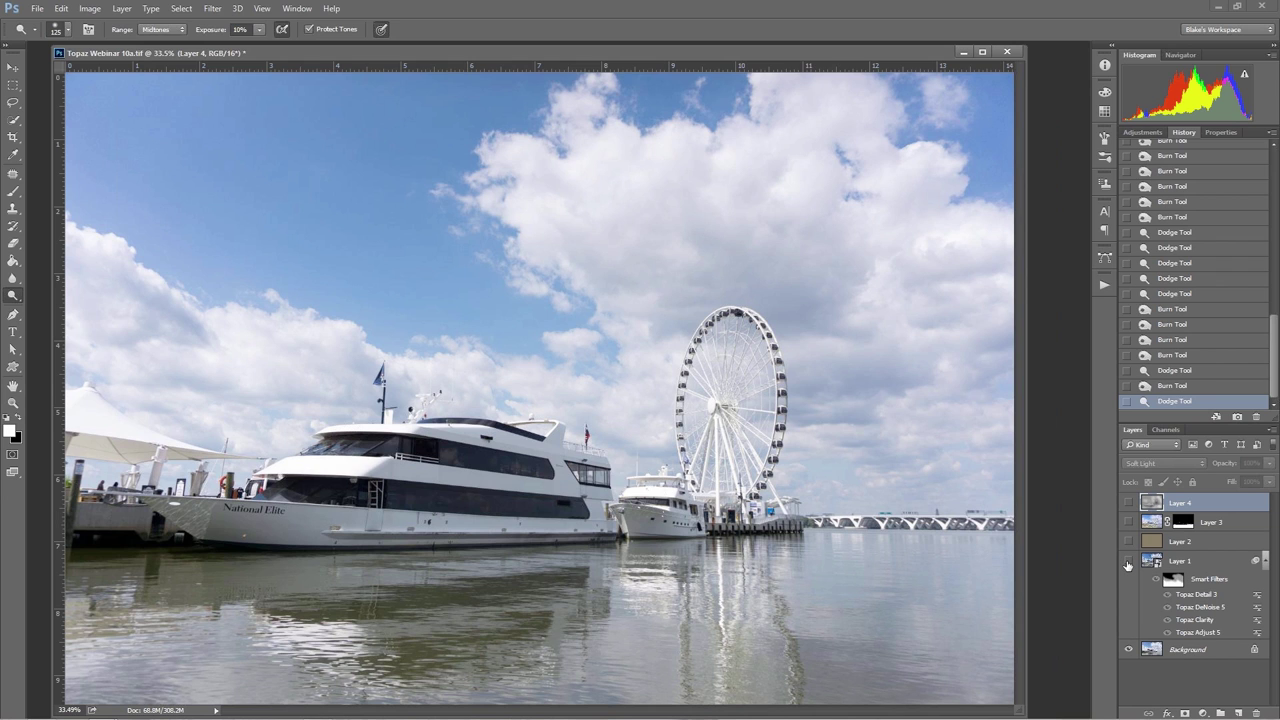
{"action": "left_click_drag", "start_coordinate": [1128, 565], "coordinate": [1129, 504]}
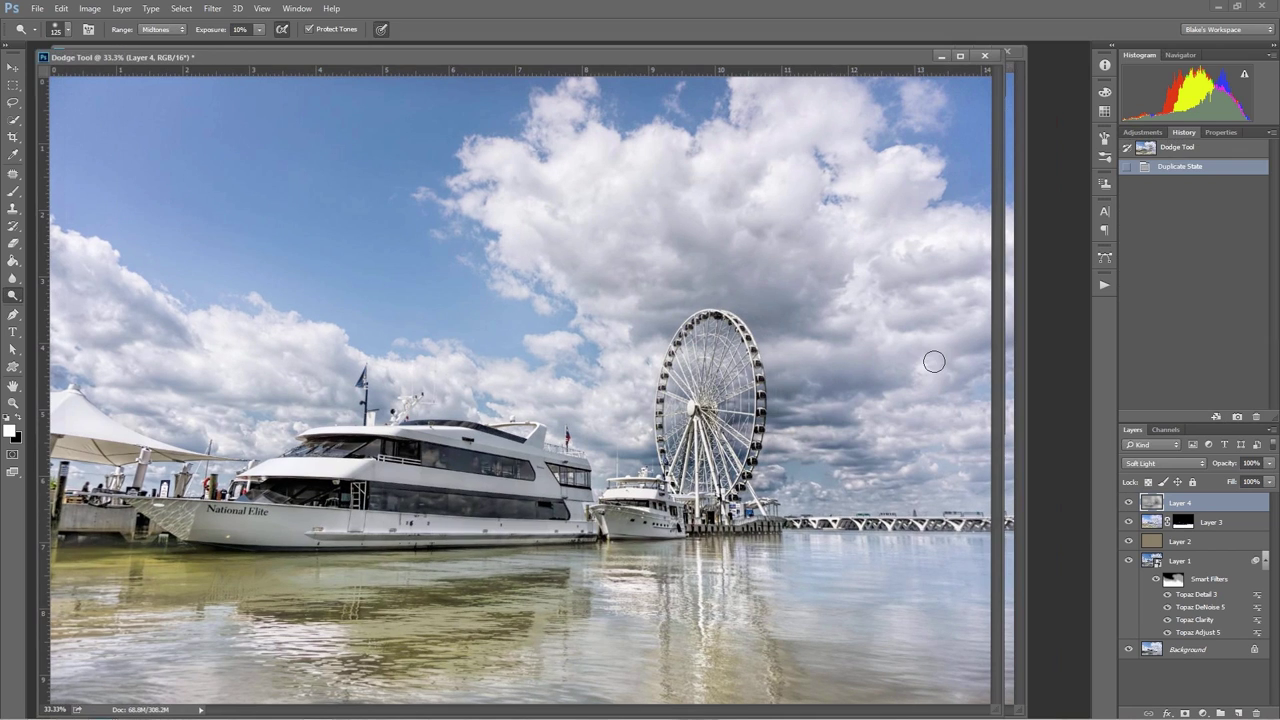
- Flatten the duplicated document and copy its Background to a new layer
{"action": "left_click", "coordinate": [121, 8]}
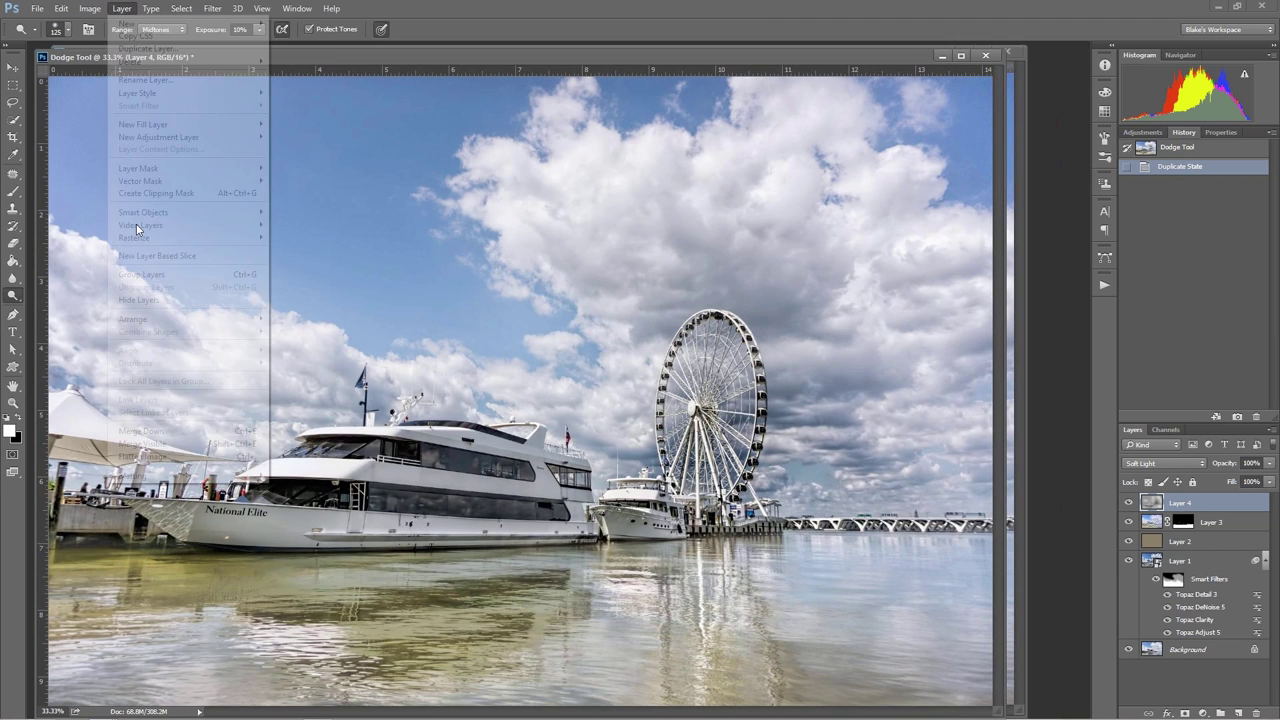
{"action": "left_click", "coordinate": [150, 456]}
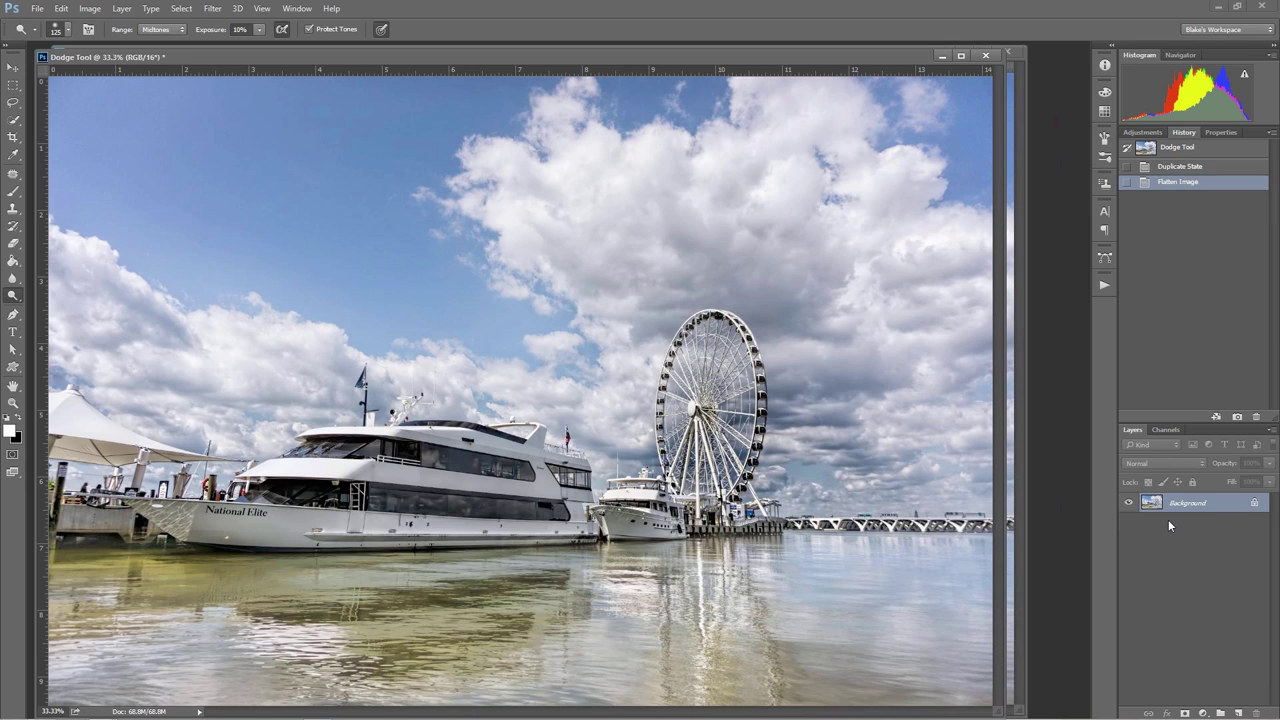
{"action": "key", "text": "ctrl+j"}
- Look through the actions in the Forging Your Photos set, then close the actions list
{"action": "left_click", "coordinate": [1105, 285]}
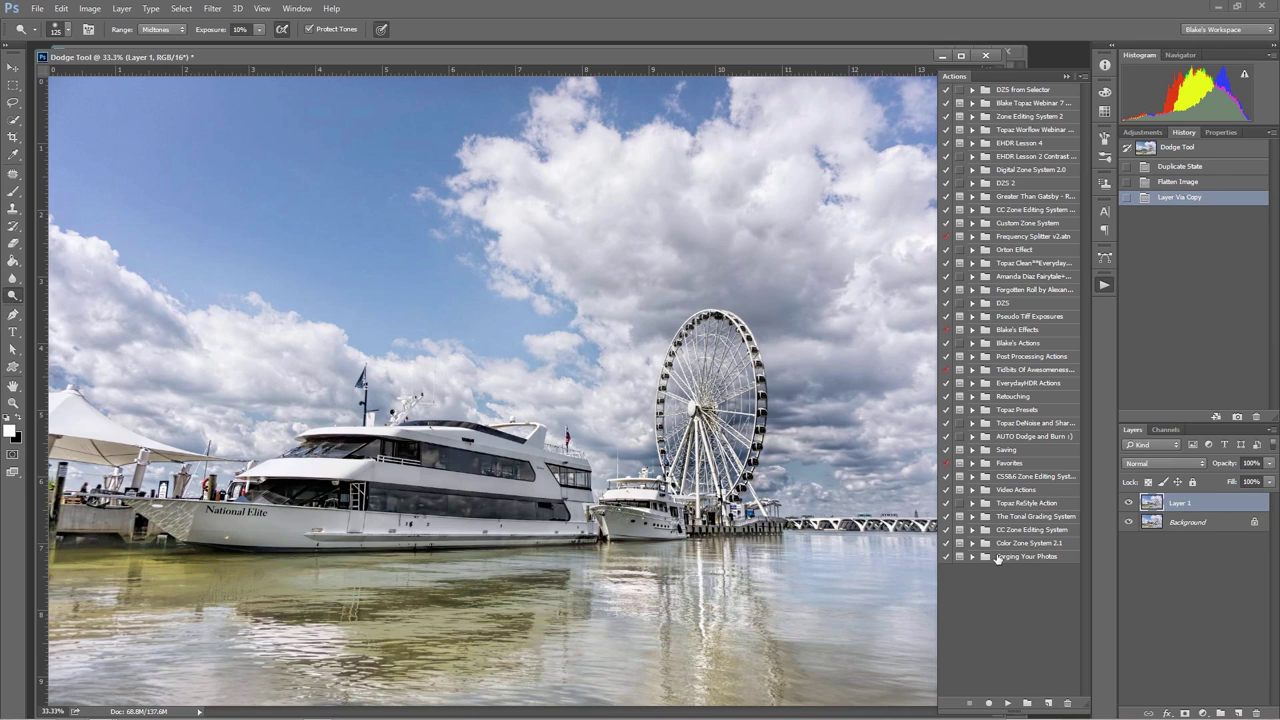
{"action": "left_click", "coordinate": [972, 556]}
{"action": "left_click", "coordinate": [995, 584]}
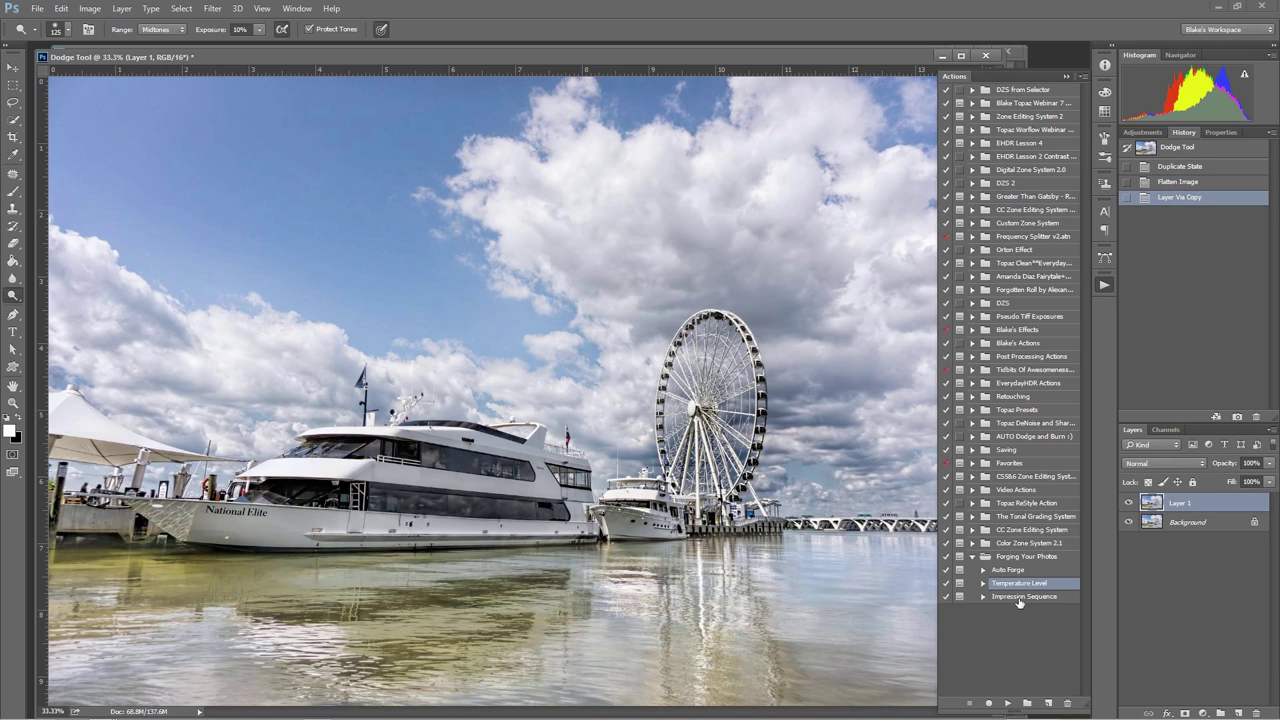
{"action": "left_click", "coordinate": [1065, 76]}
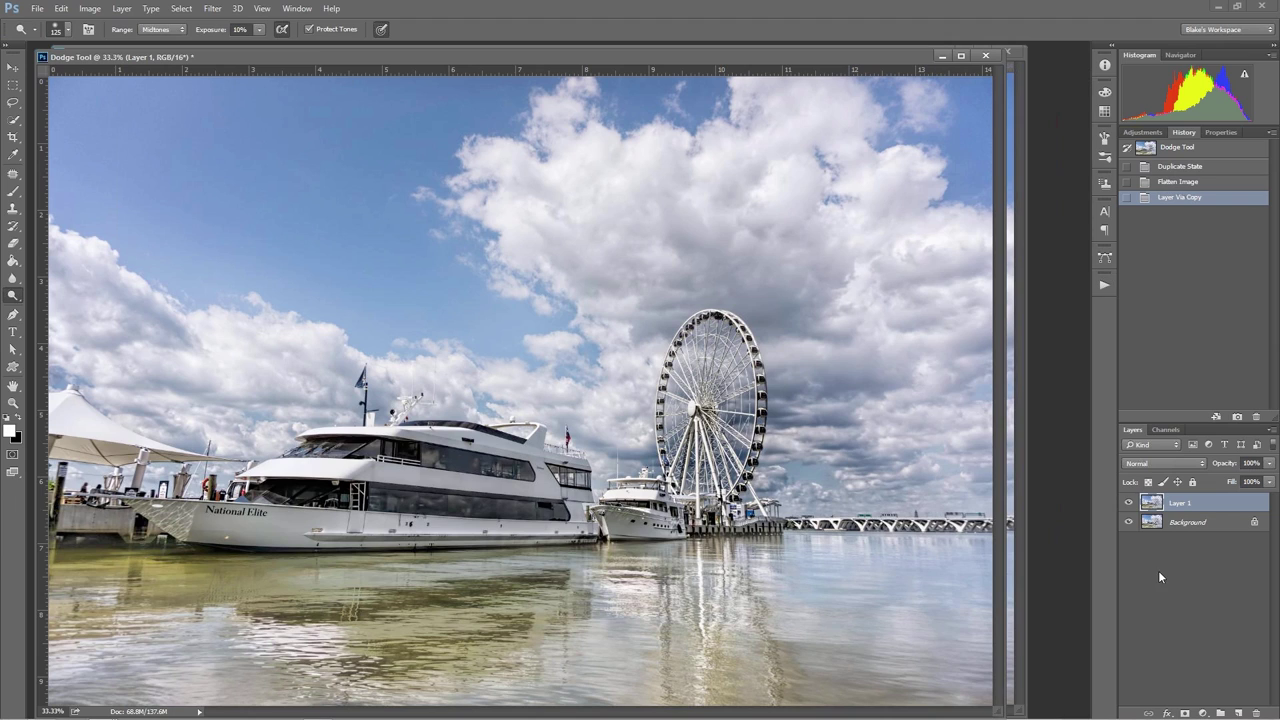
- Hide Layer 1 and apply Topaz Impression to the Background layer using a preset from the Impressionistic category
{"action": "left_click", "coordinate": [1130, 503]}
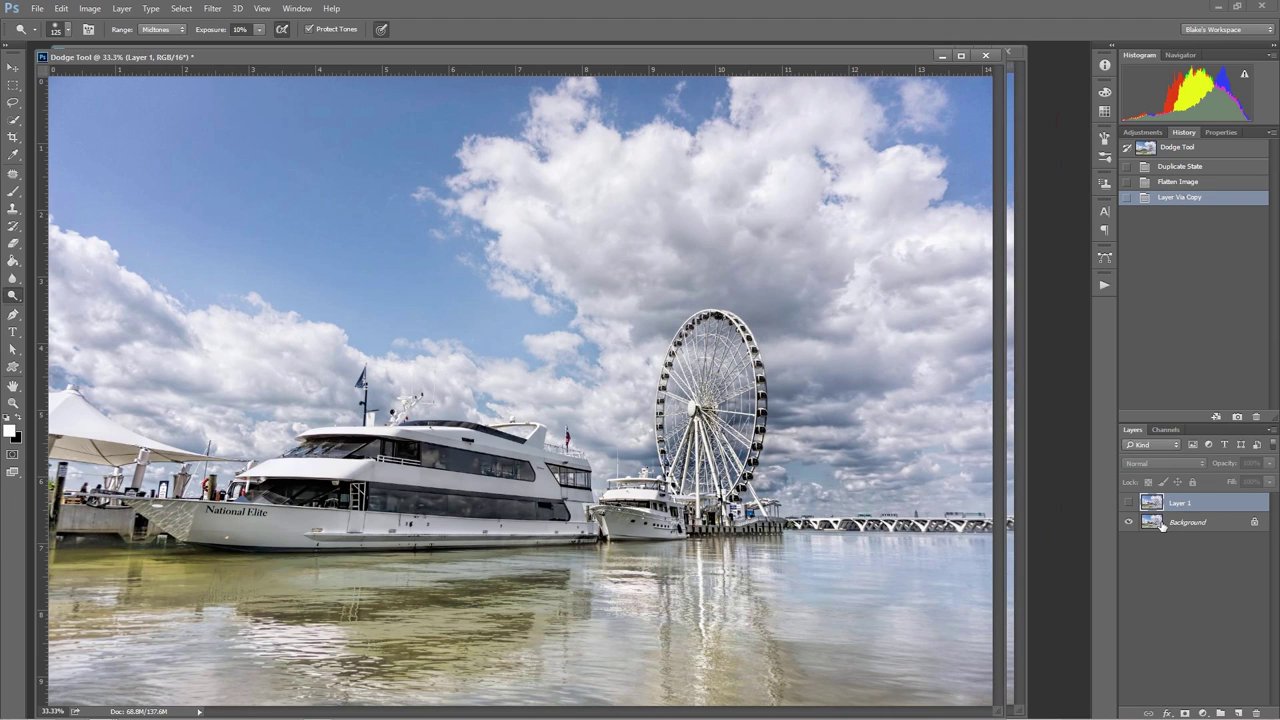
{"action": "left_click", "coordinate": [1161, 524]}
{"action": "left_click", "coordinate": [212, 8]}
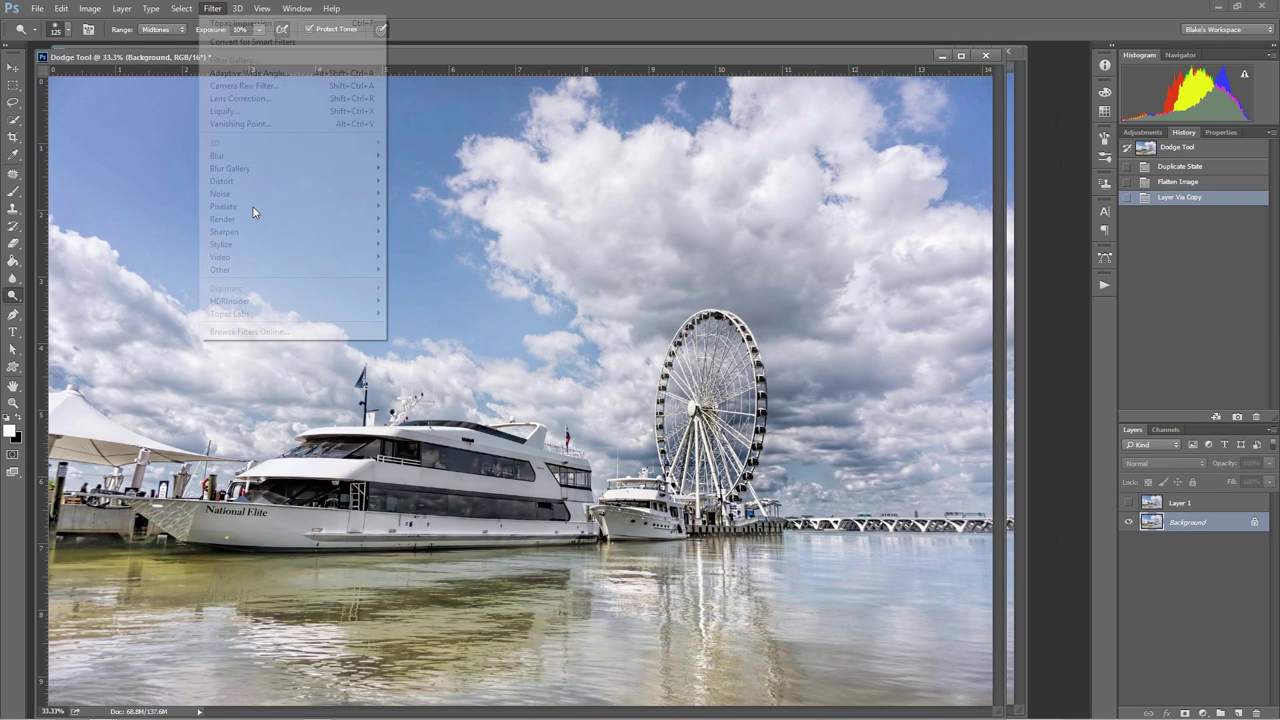
{"action": "left_click", "coordinate": [434, 378]}
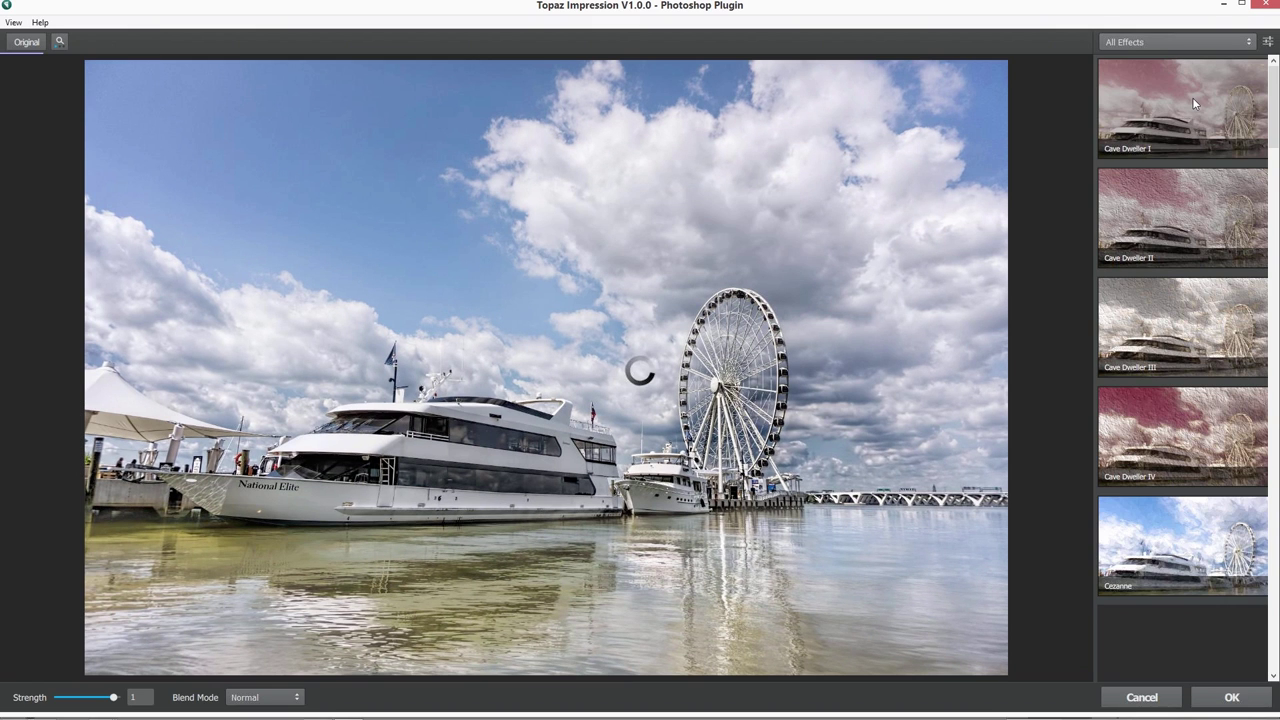
{"action": "left_click", "coordinate": [1175, 41]}
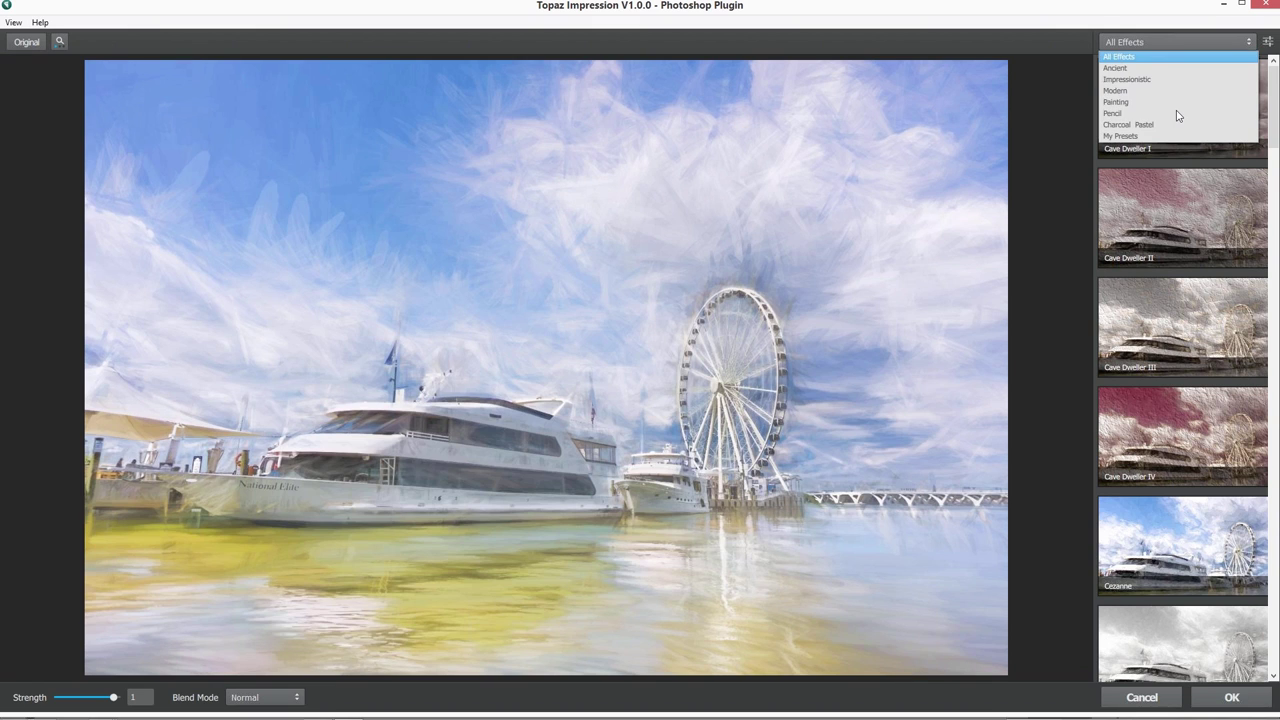
{"action": "left_click", "coordinate": [1130, 79]}
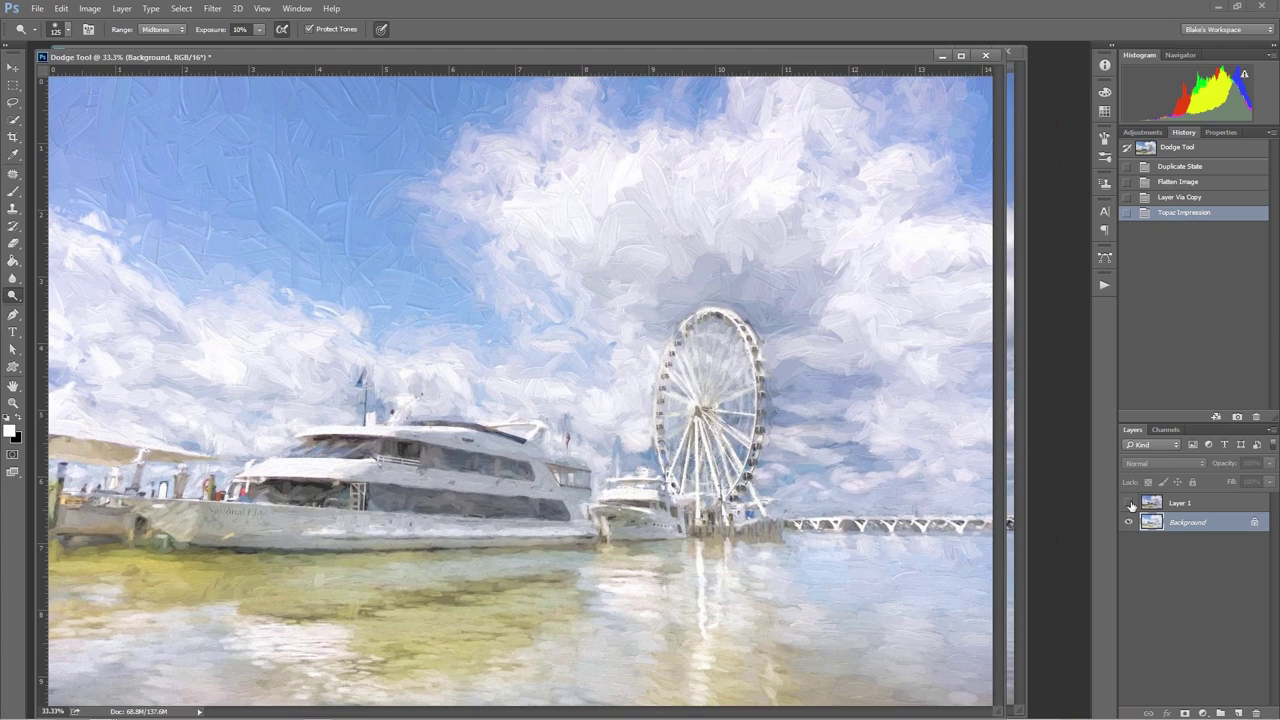
- Show Layer 1 again, make it the active layer and convert the document to 8 Bits/Channel
{"action": "left_click", "coordinate": [1129, 504]}
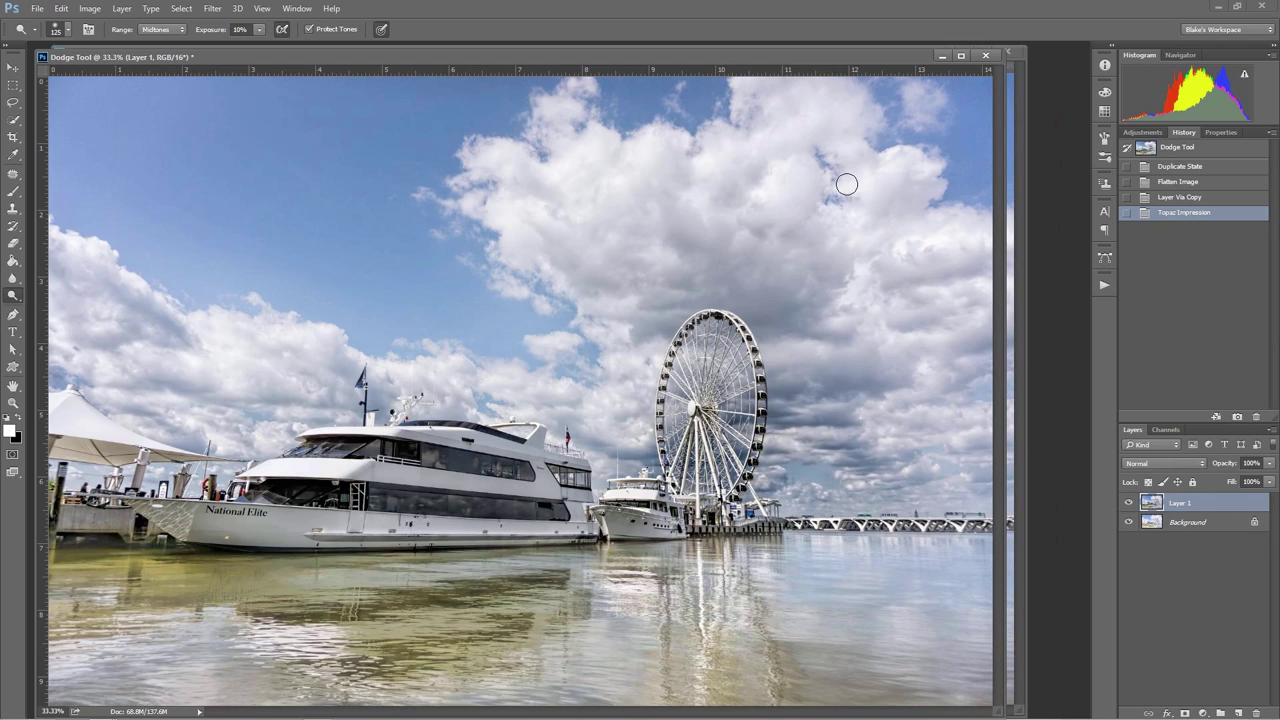
{"action": "left_click", "coordinate": [90, 8]}
{"action": "mouse_move", "coordinate": [100, 23]}
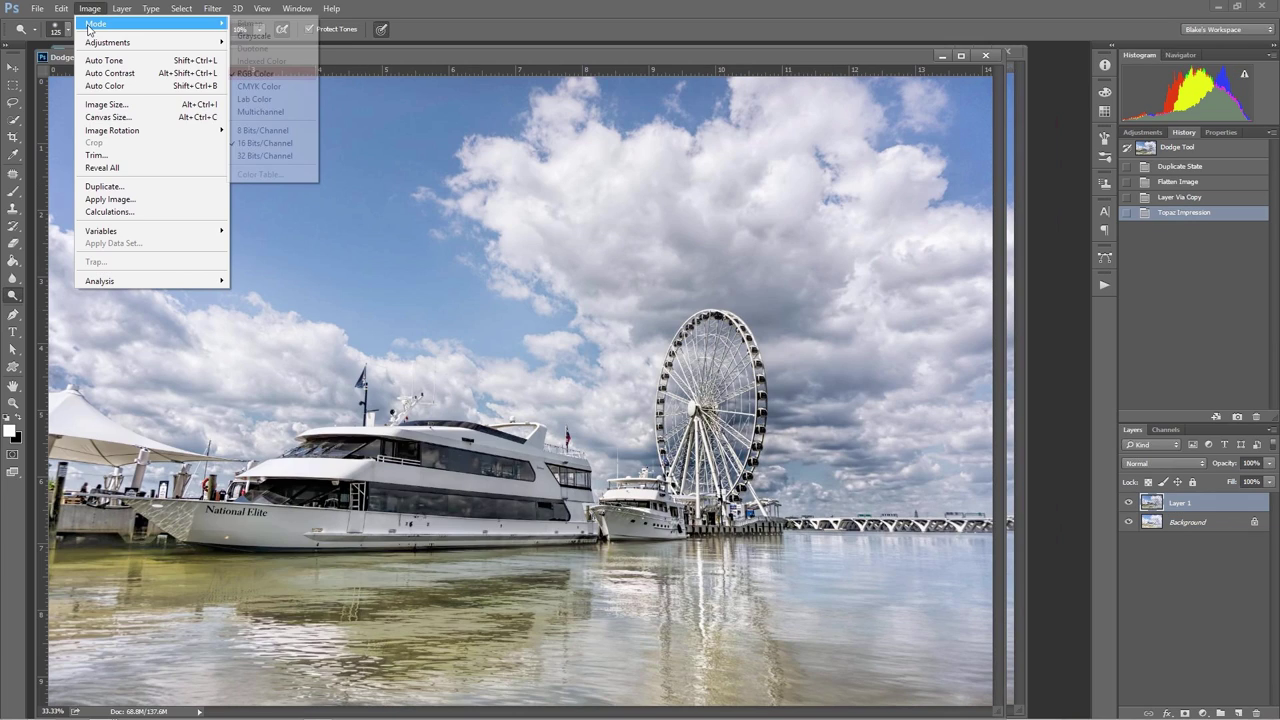
{"action": "left_click", "coordinate": [267, 131]}
- Apply the Filter Gallery's Poster Edges to Layer 1 with increased Edge Thickness, Edge Intensity 5 and Posterization 5
{"action": "left_click", "coordinate": [213, 8]}
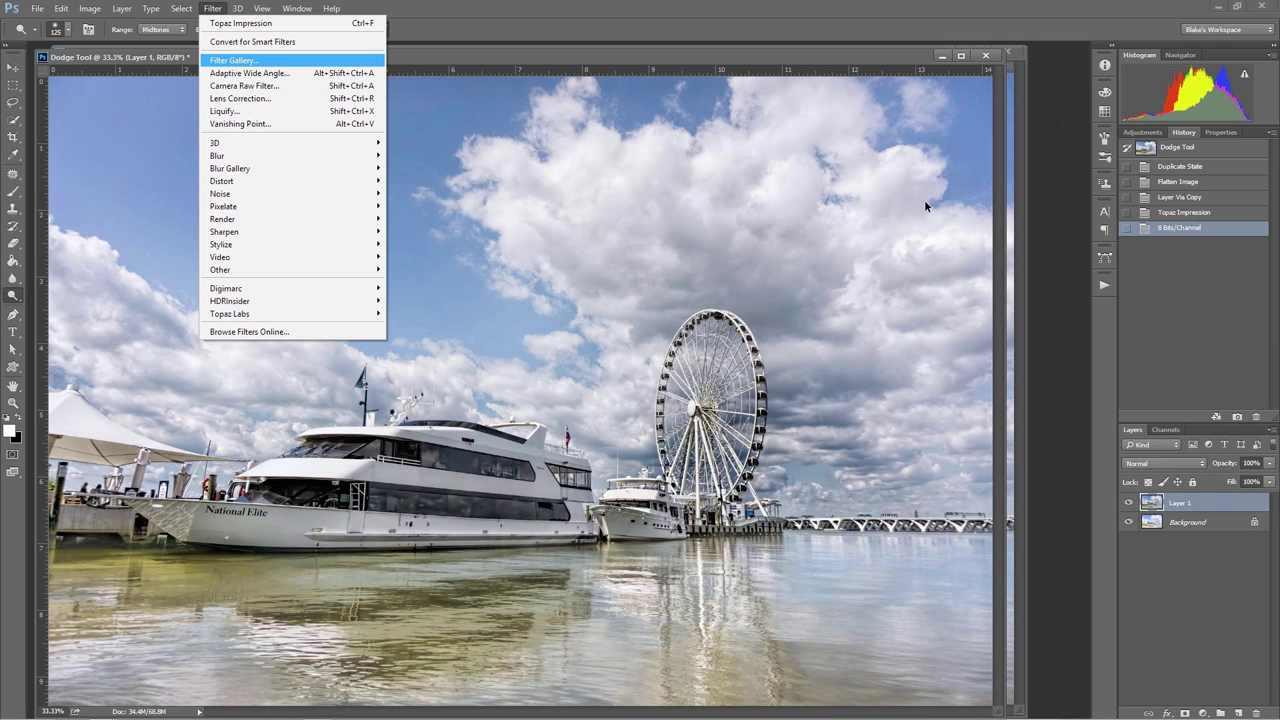
{"action": "key", "text": "Return"}
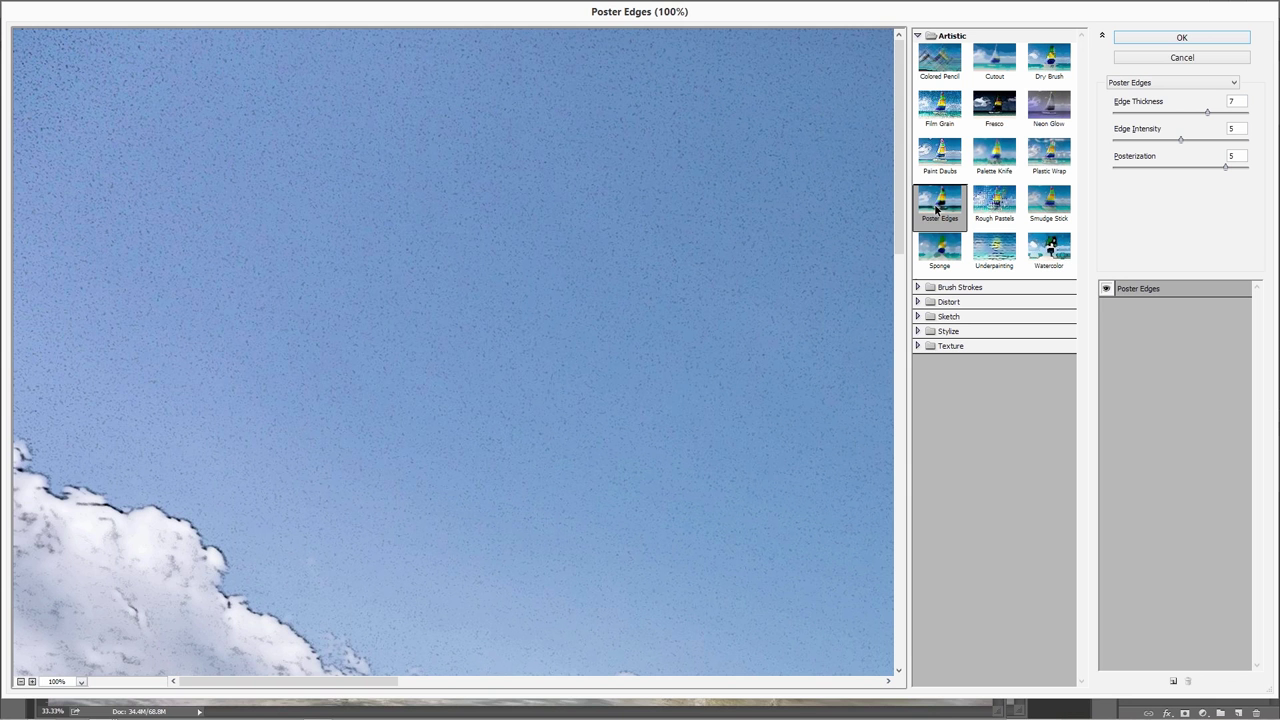
{"action": "left_click", "coordinate": [21, 682]}
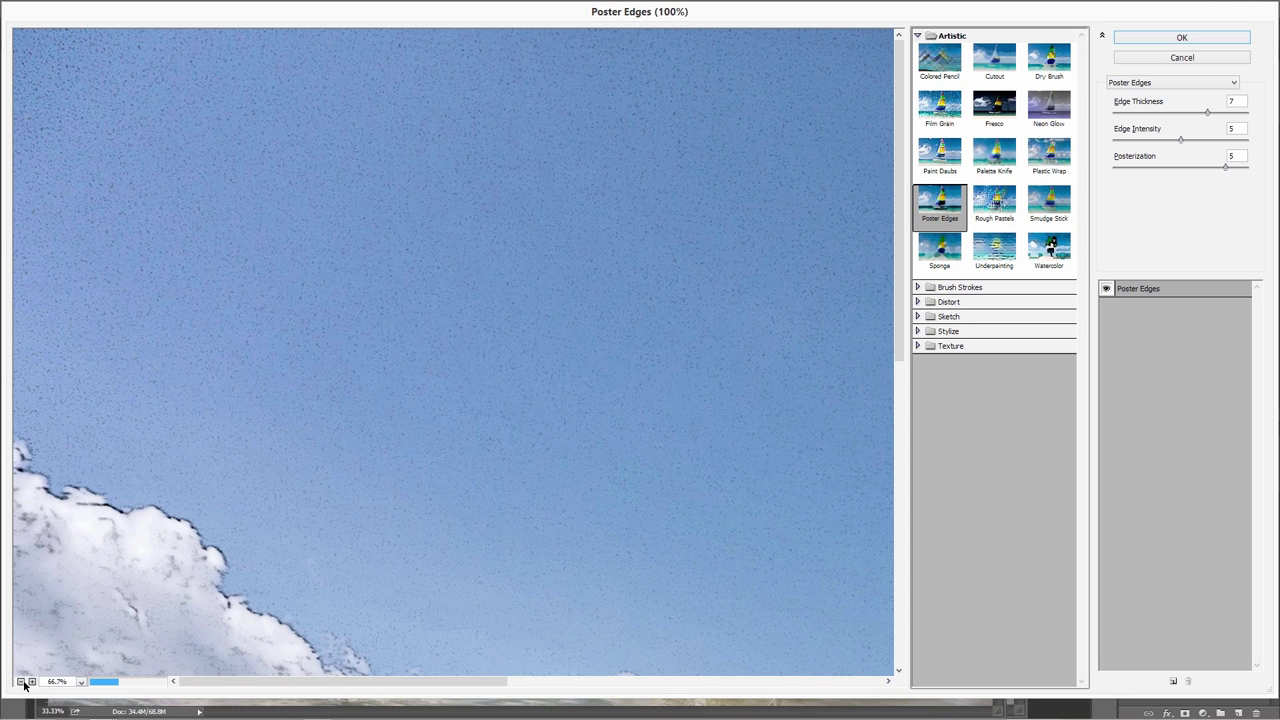
{"action": "left_click", "coordinate": [21, 682]}
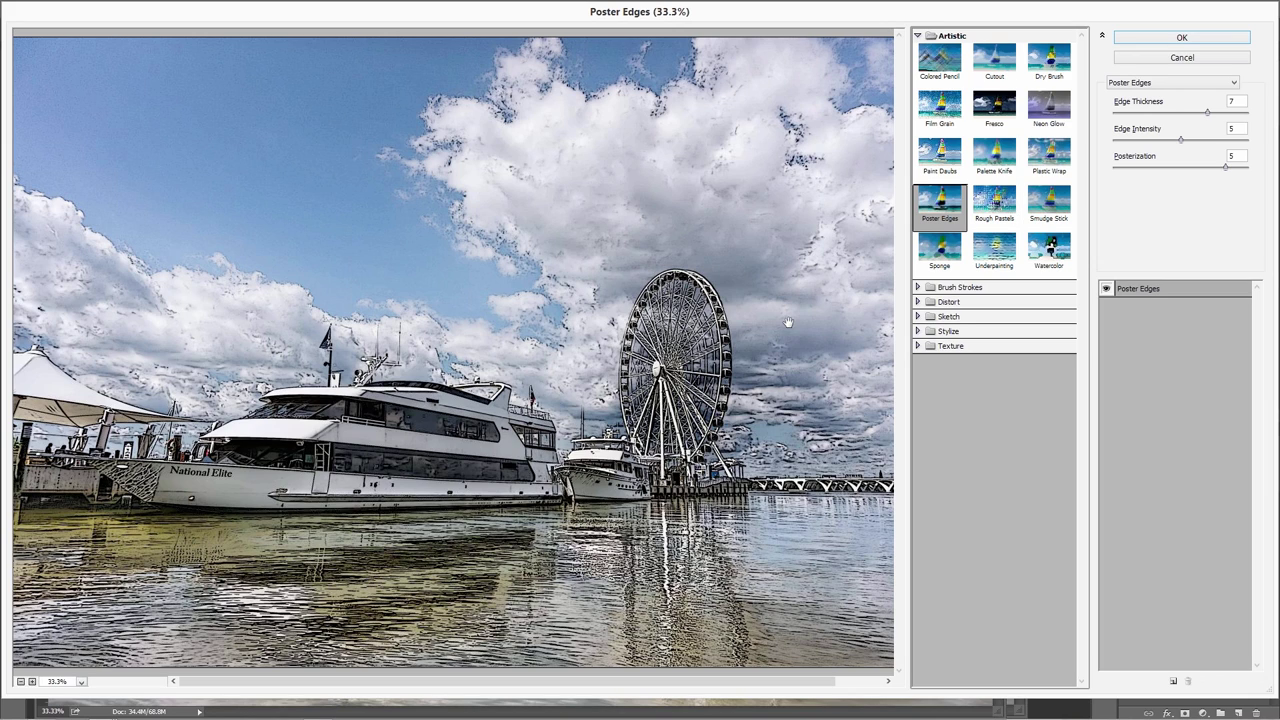
{"action": "left_click", "coordinate": [1223, 114]}
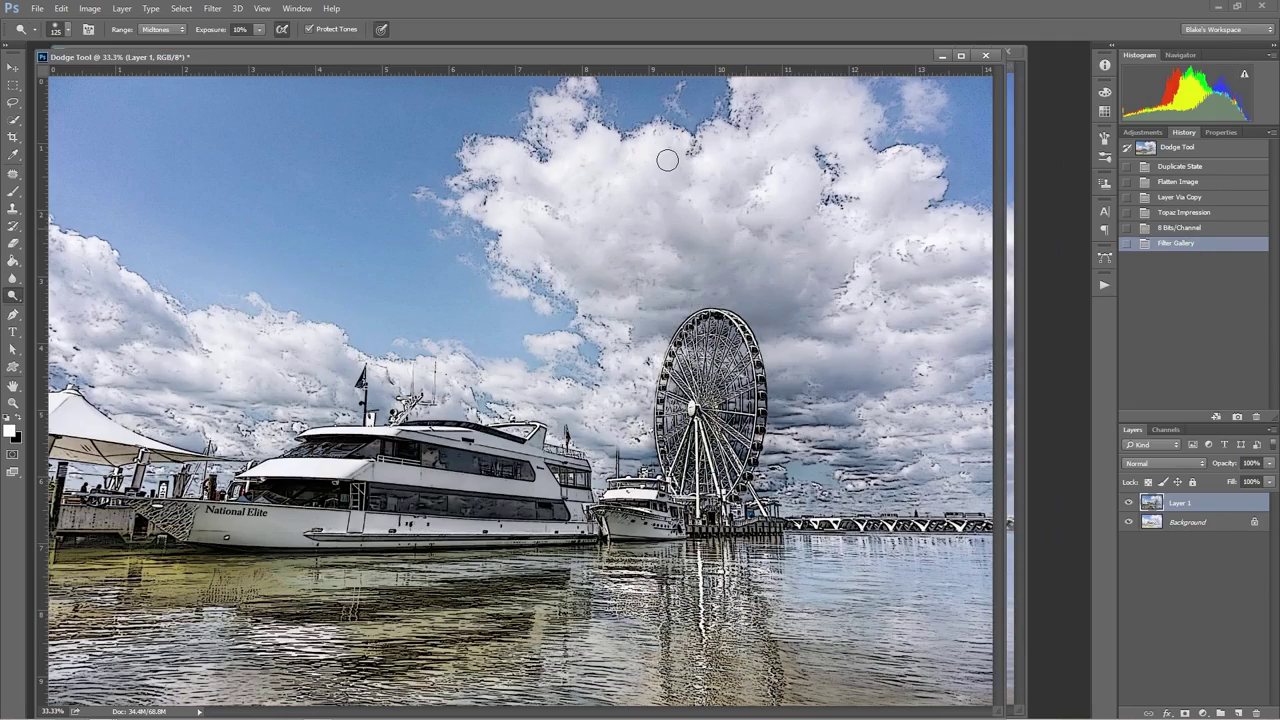
- Apply Topaz Impression's Impressionistic preset Cezanne to Layer 1, and toggle the layer to compare it with the painted Background
{"action": "left_click", "coordinate": [212, 8]}
{"action": "mouse_move", "coordinate": [240, 313]}
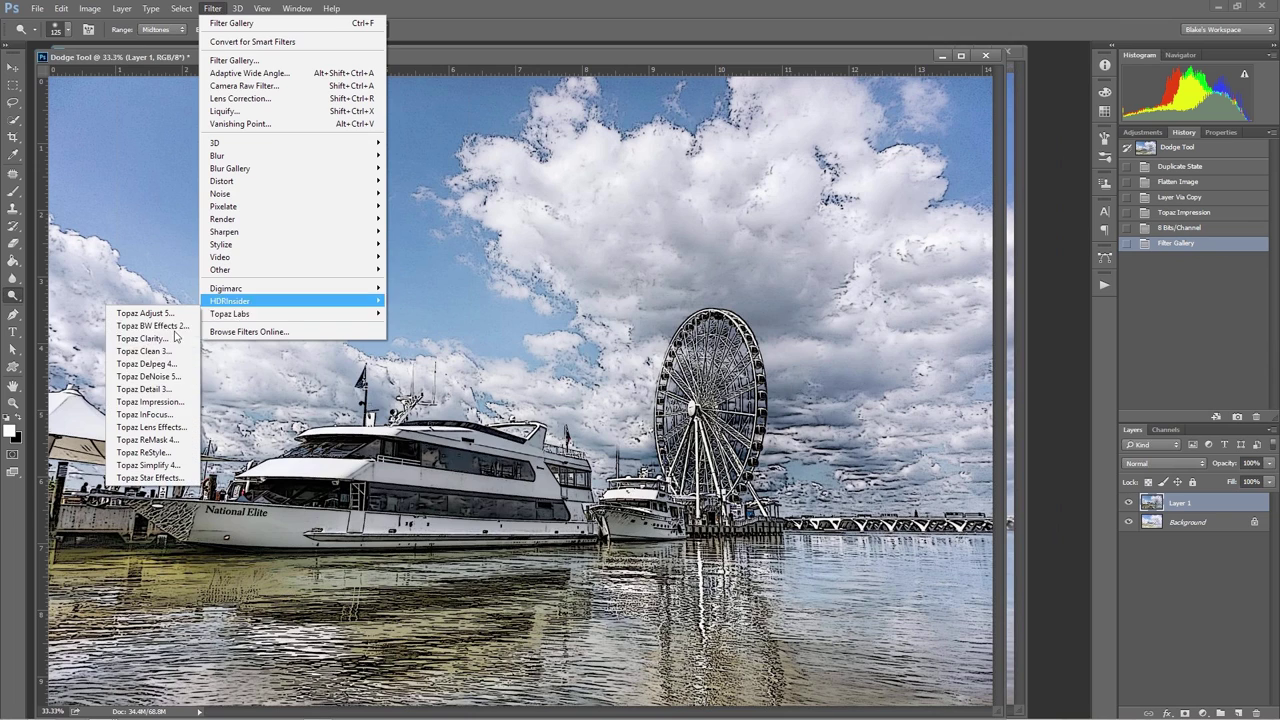
{"action": "left_click", "coordinate": [170, 402]}
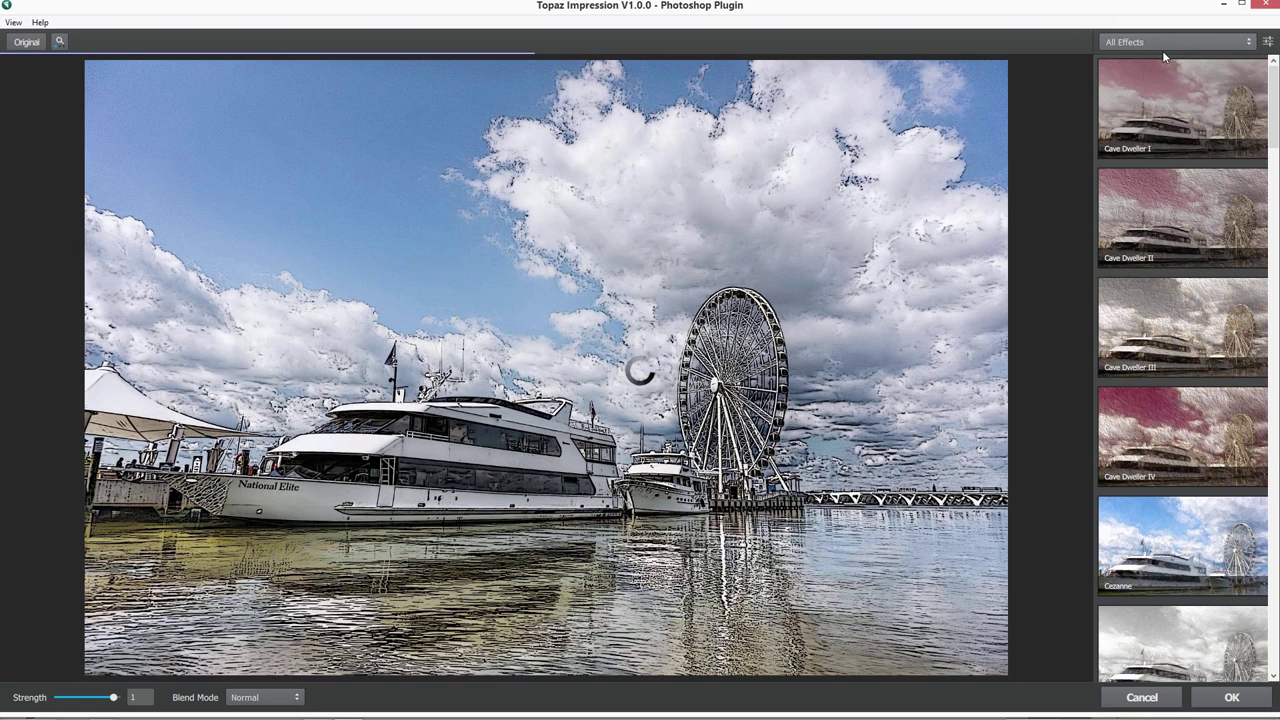
{"action": "left_click", "coordinate": [1162, 50]}
{"action": "left_click", "coordinate": [1148, 425]}
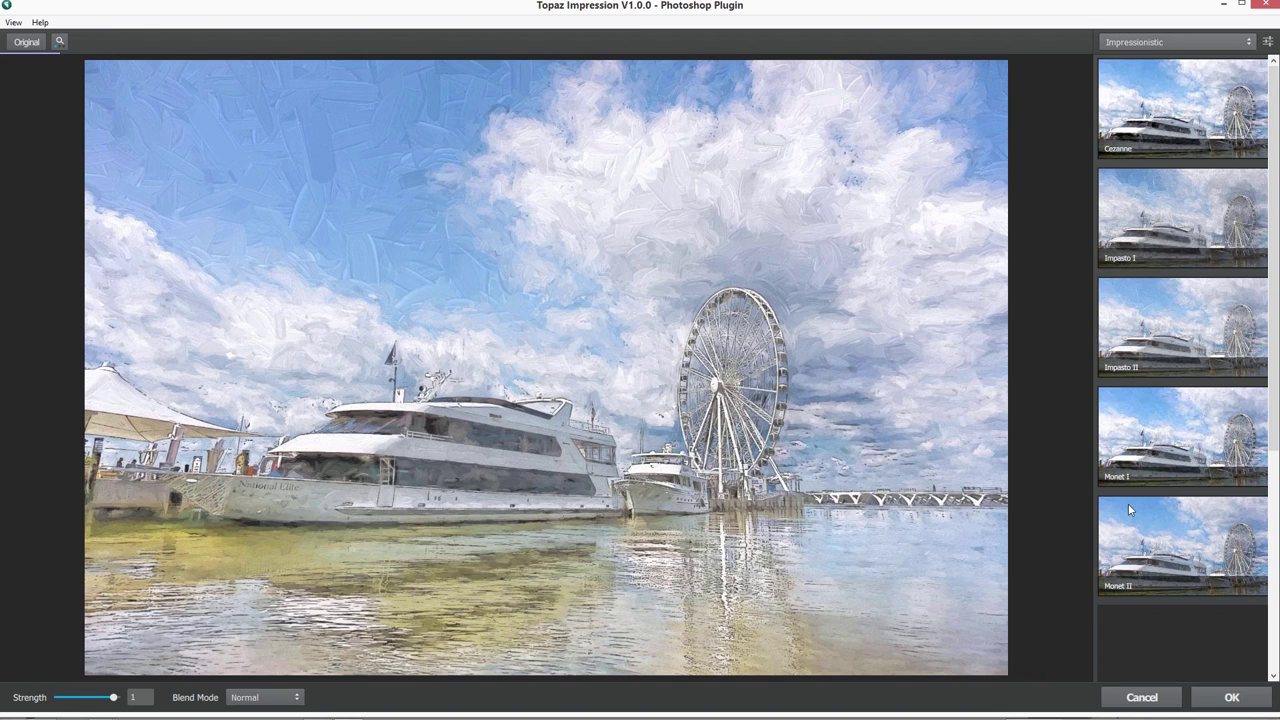
{"action": "scroll", "coordinate": [1128, 504], "scroll_direction": "down", "scroll_amount": 1}
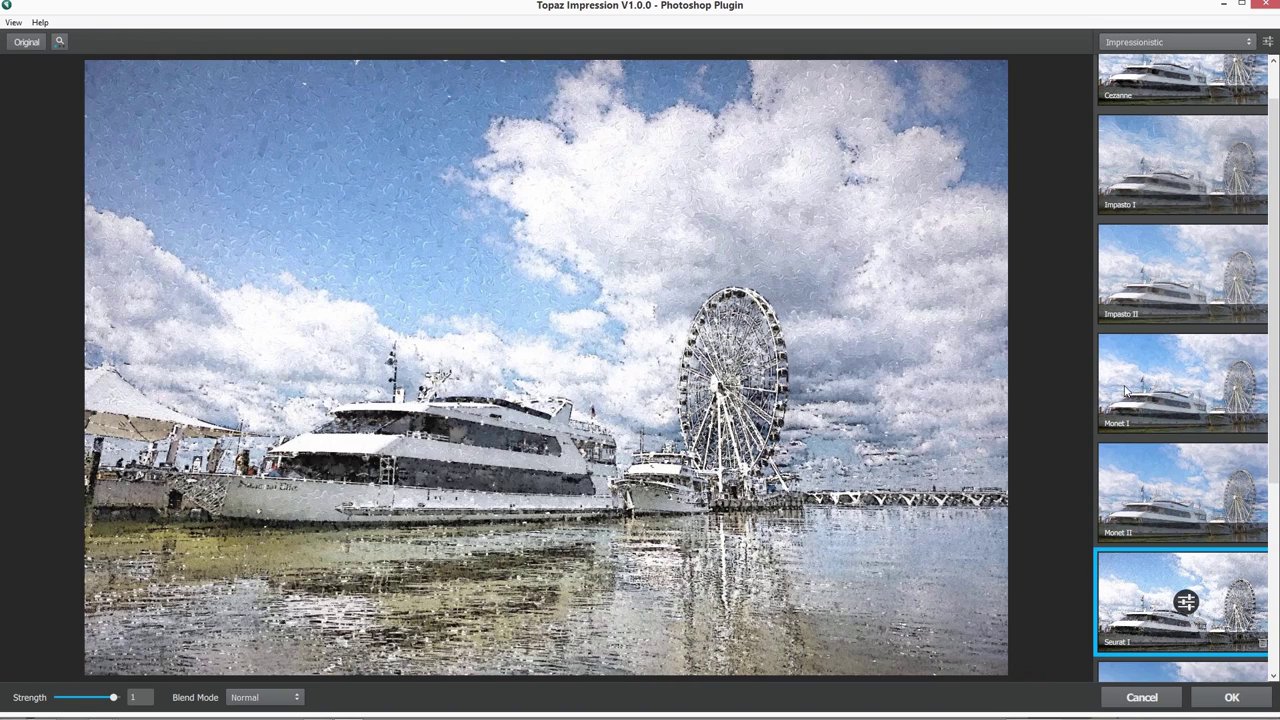
{"action": "scroll", "coordinate": [1125, 392], "scroll_direction": "up", "scroll_amount": 3}
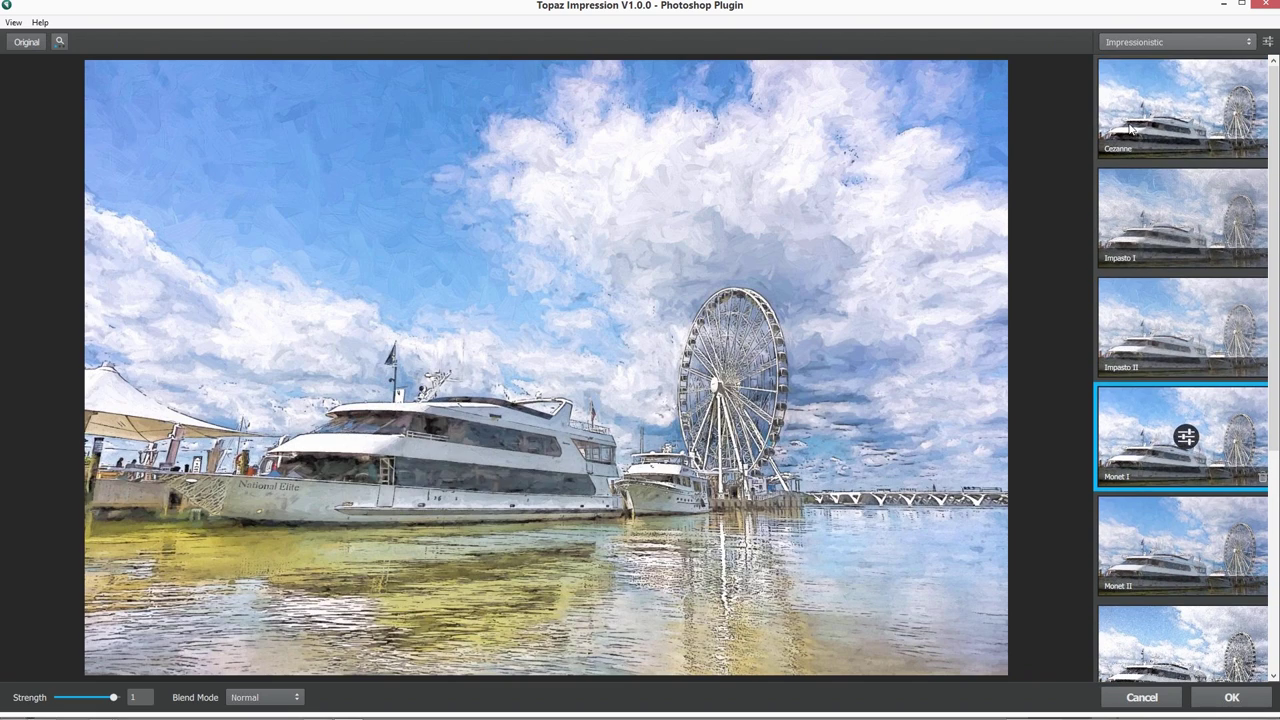
{"action": "left_click", "coordinate": [1130, 128]}
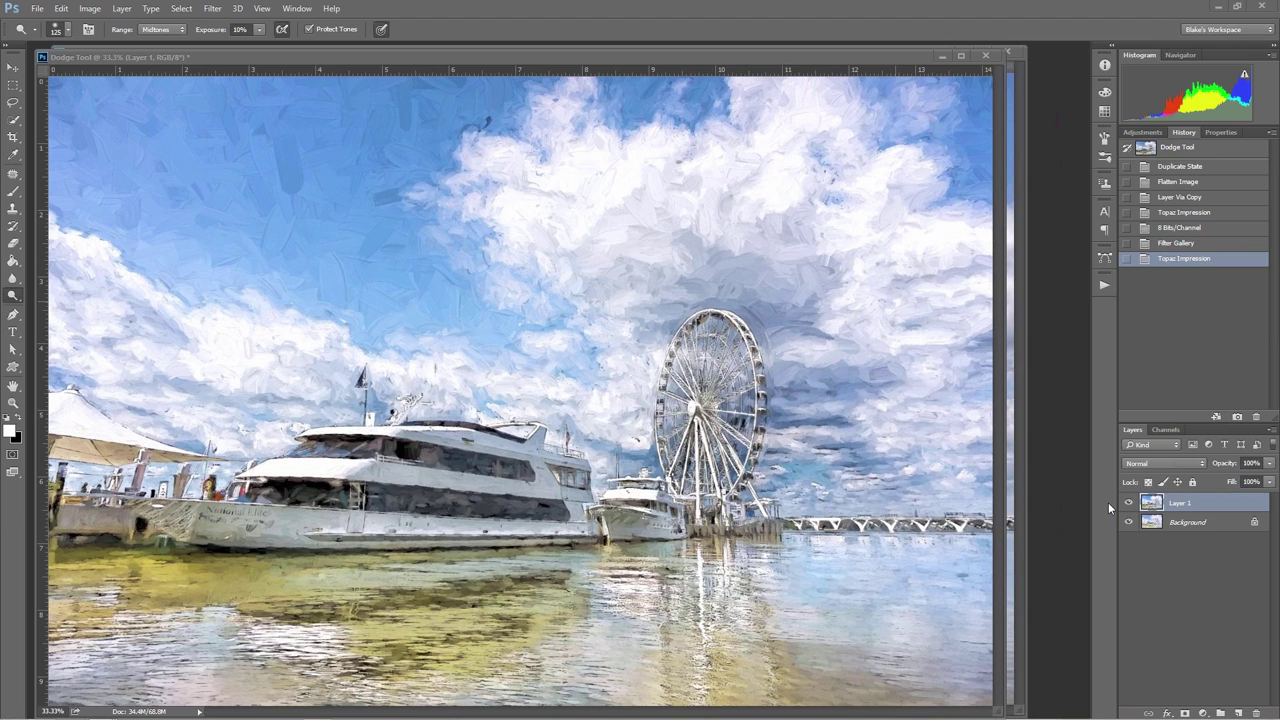
{"action": "left_click", "coordinate": [1128, 503]}
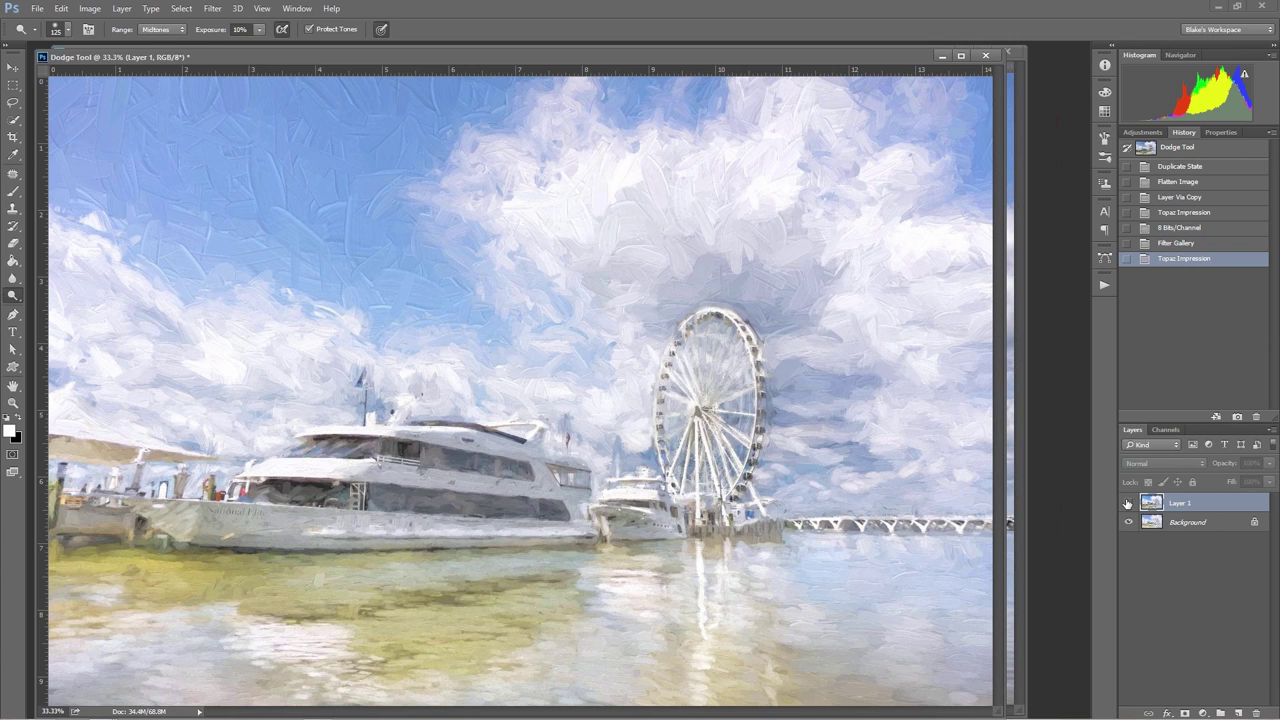
{"action": "left_click", "coordinate": [1128, 503]}
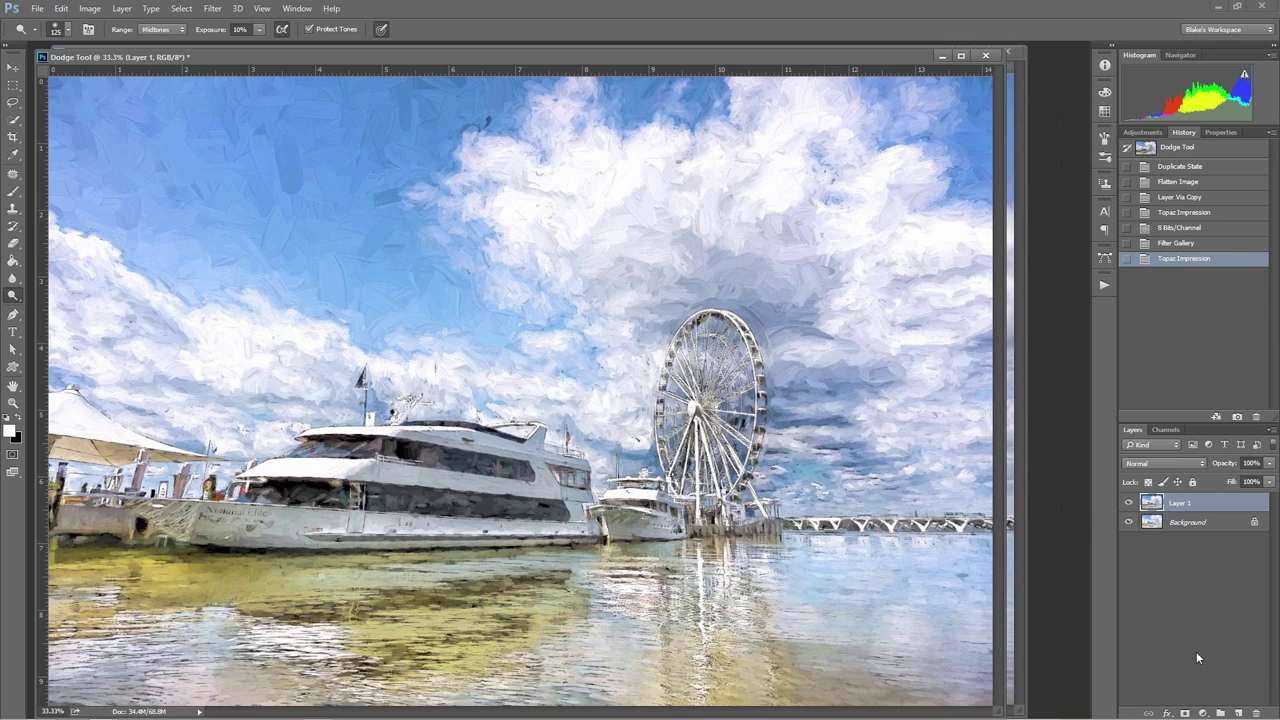
- Add a layer mask to Layer 1 and brush black over the clouds beside the Ferris wheel to reveal the Background
{"action": "left_click", "coordinate": [1185, 712]}
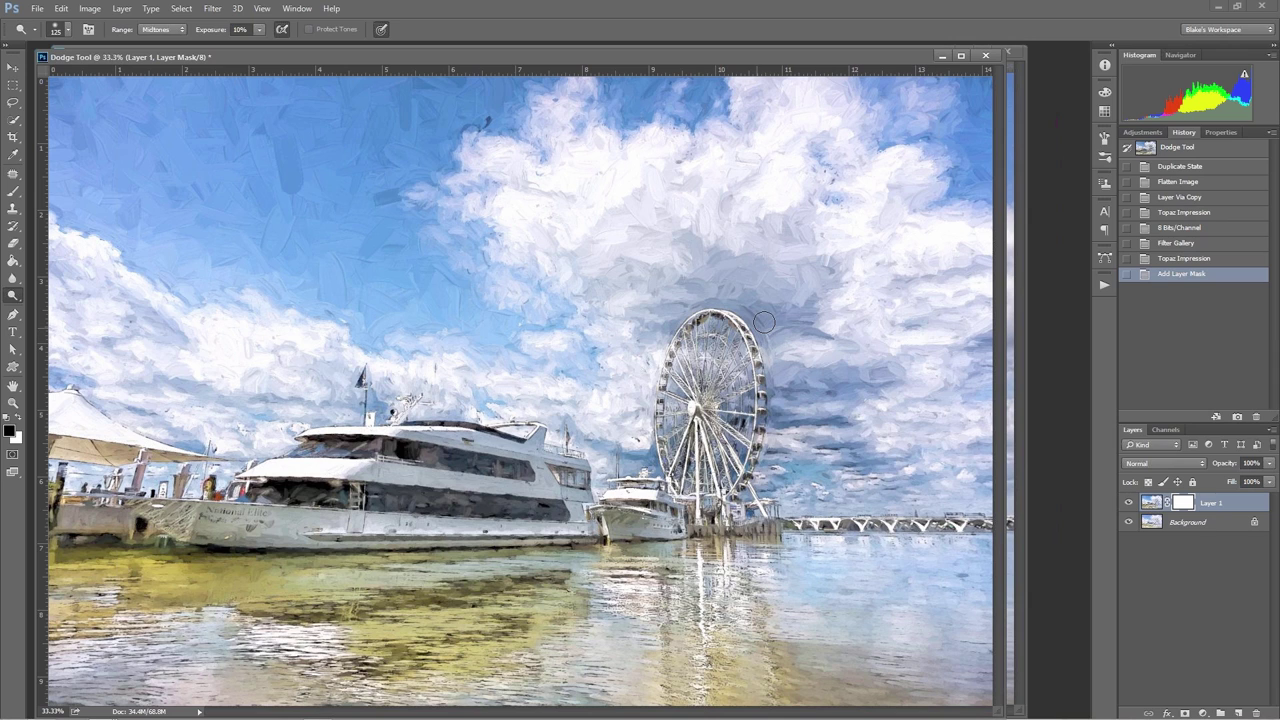
{"action": "left_click_drag", "start_coordinate": [764, 322], "coordinate": [762, 420]}
{"action": "left_click_drag", "start_coordinate": [660, 330], "coordinate": [660, 430]}
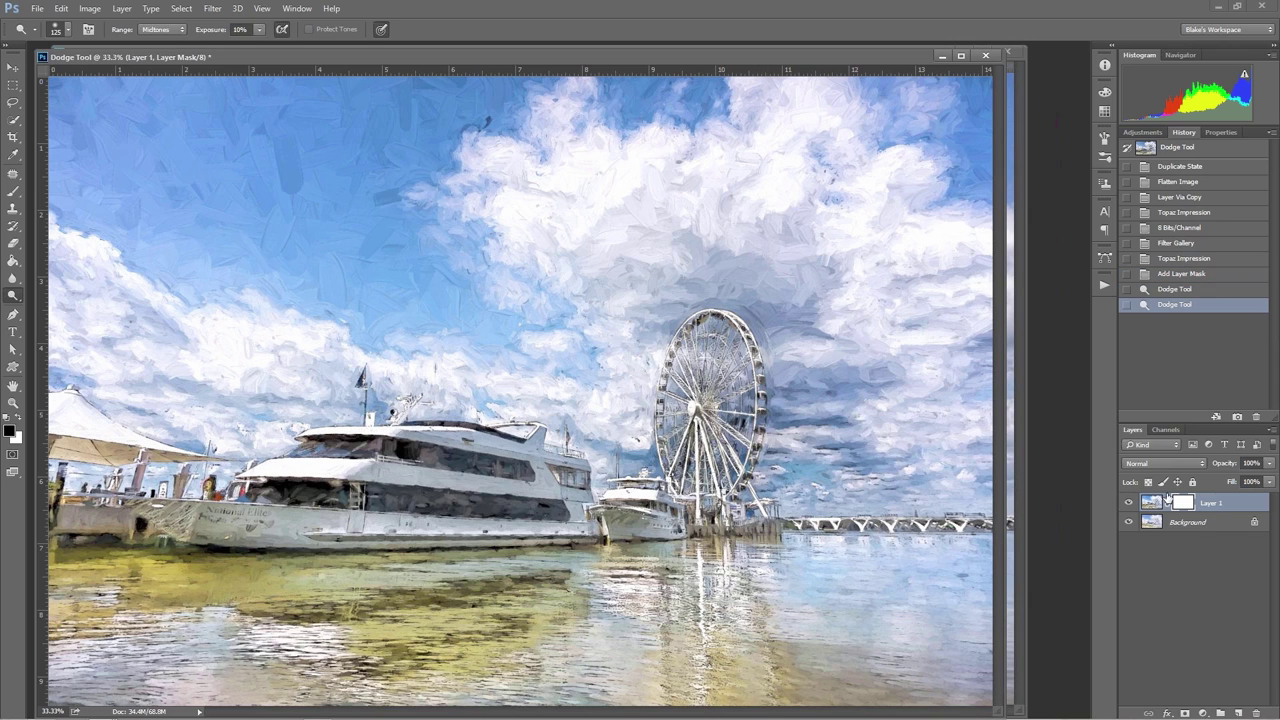
{"action": "key", "text": "b"}
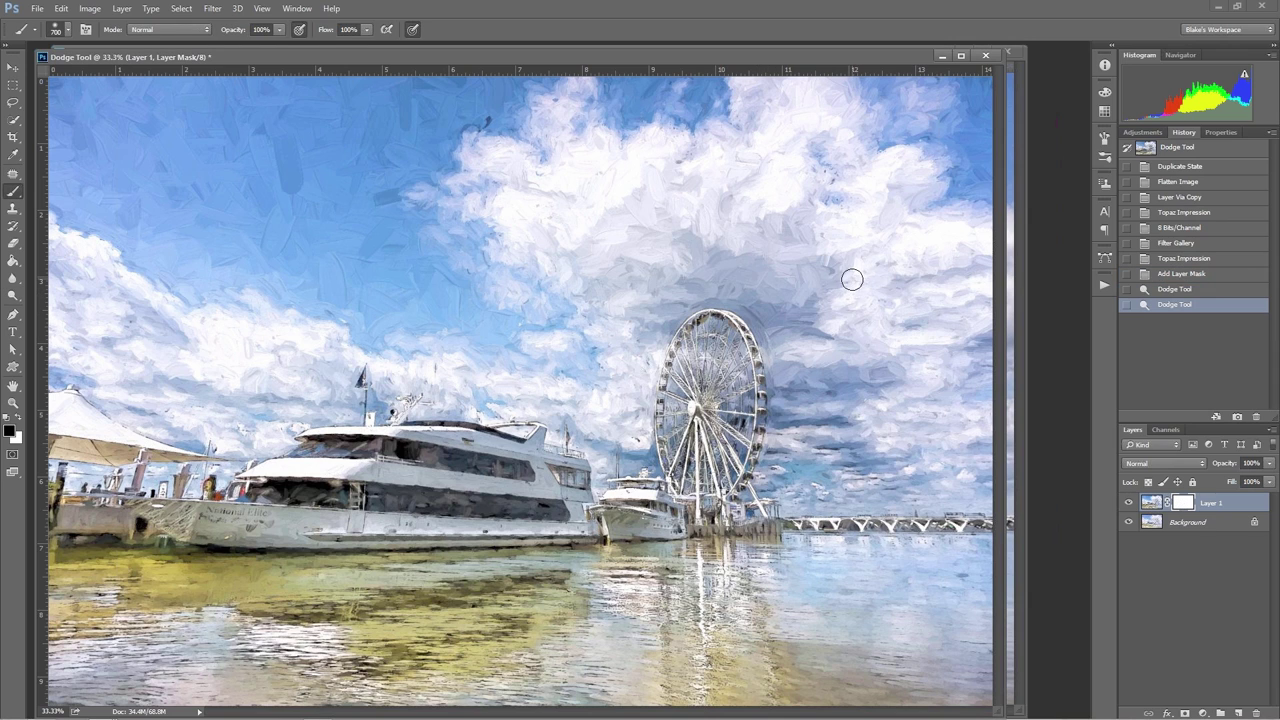
{"action": "key", "text": "bracketleft"}
{"action": "key", "text": "bracketleft"}
{"action": "key", "text": "bracketleft"}
{"action": "key", "text": "bracketleft"}
{"action": "key", "text": "bracketleft"}
{"action": "key", "text": "bracketright"}
{"action": "key", "text": "bracketright"}
{"action": "mouse_move", "coordinate": [798, 371]}
{"action": "left_mouse_down"}
{"action": "mouse_move", "coordinate": [802, 443]}
{"action": "mouse_move", "coordinate": [813, 408]}
{"action": "mouse_move", "coordinate": [861, 361]}
{"action": "mouse_move", "coordinate": [873, 405]}
{"action": "mouse_move", "coordinate": [893, 398]}
{"action": "mouse_move", "coordinate": [891, 363]}
{"action": "left_mouse_up"}
{"action": "key", "text": "bracketright"}
{"action": "key", "text": "bracketright"}
{"action": "key", "text": "bracketright"}
{"action": "mouse_move", "coordinate": [971, 415]}
{"action": "left_mouse_down"}
{"action": "mouse_move", "coordinate": [903, 420]}
{"action": "mouse_move", "coordinate": [831, 363]}
{"action": "mouse_move", "coordinate": [903, 423]}
{"action": "left_mouse_up"}
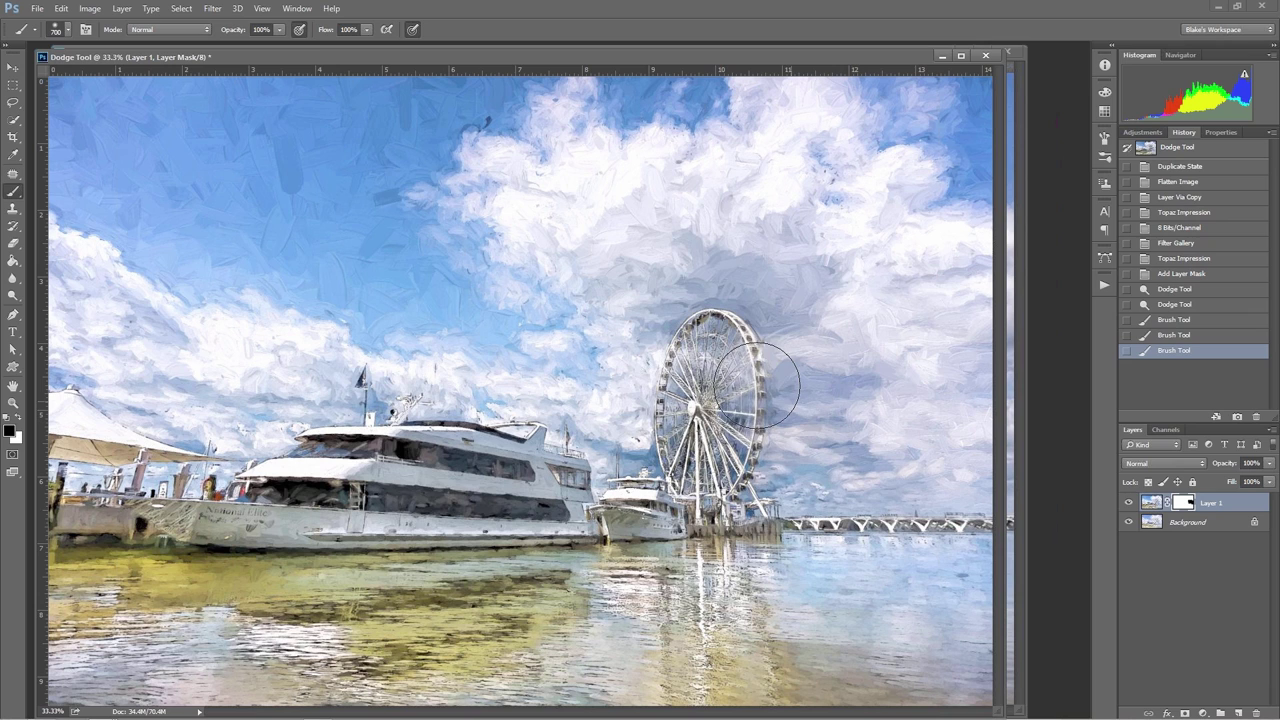
- Paint black on Layer 1's mask over the Ferris wheel, the clouds above it and the water in both foreground corners
{"action": "mouse_move", "coordinate": [757, 385]}
{"action": "left_mouse_down"}
{"action": "mouse_move", "coordinate": [692, 343]}
{"action": "mouse_move", "coordinate": [715, 336]}
{"action": "mouse_move", "coordinate": [860, 374]}
{"action": "mouse_move", "coordinate": [722, 288]}
{"action": "mouse_move", "coordinate": [786, 329]}
{"action": "mouse_move", "coordinate": [678, 312]}
{"action": "mouse_move", "coordinate": [778, 330]}
{"action": "mouse_move", "coordinate": [726, 215]}
{"action": "mouse_move", "coordinate": [691, 259]}
{"action": "mouse_move", "coordinate": [781, 362]}
{"action": "mouse_move", "coordinate": [826, 340]}
{"action": "mouse_move", "coordinate": [786, 186]}
{"action": "left_mouse_up"}
{"action": "left_click_drag", "start_coordinate": [849, 486], "coordinate": [943, 571]}
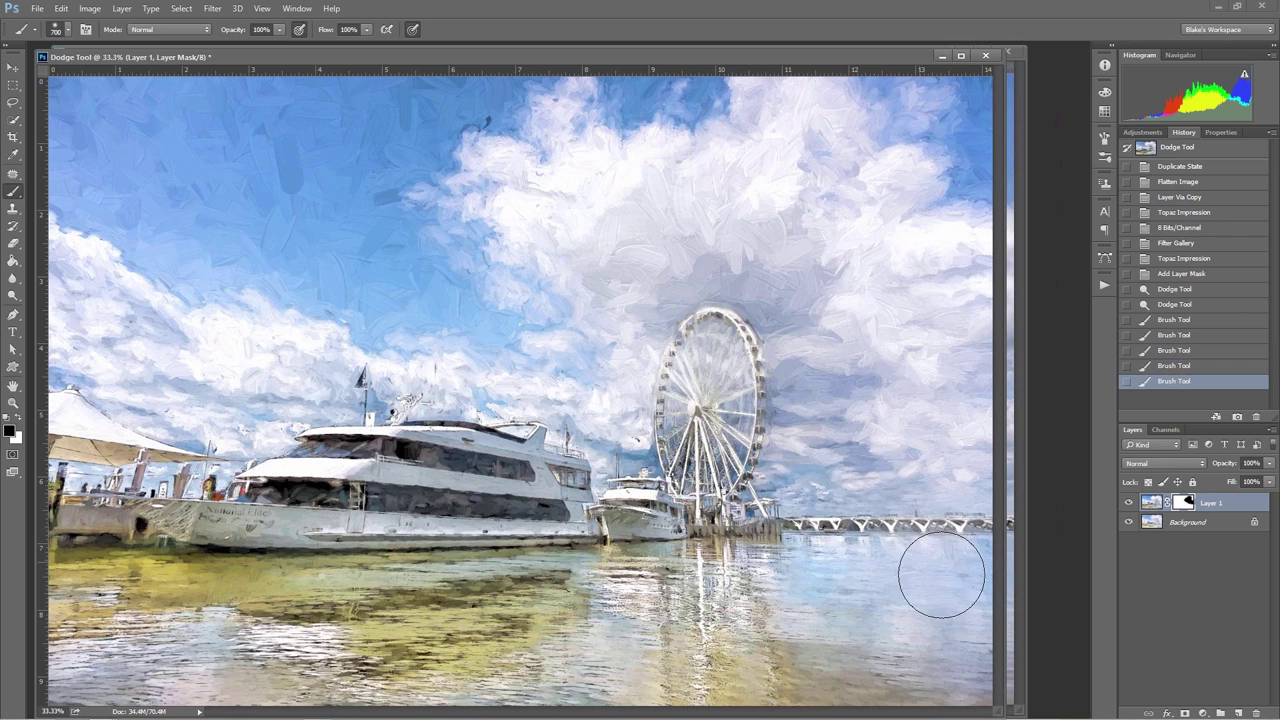
{"action": "mouse_move", "coordinate": [866, 586]}
{"action": "left_mouse_down"}
{"action": "mouse_move", "coordinate": [971, 629]}
{"action": "mouse_move", "coordinate": [950, 690]}
{"action": "left_mouse_up"}
{"action": "mouse_move", "coordinate": [90, 600]}
{"action": "left_mouse_down"}
{"action": "mouse_move", "coordinate": [129, 643]}
{"action": "mouse_move", "coordinate": [265, 672]}
{"action": "mouse_move", "coordinate": [300, 663]}
{"action": "mouse_move", "coordinate": [300, 614]}
{"action": "mouse_move", "coordinate": [400, 665]}
{"action": "left_mouse_up"}
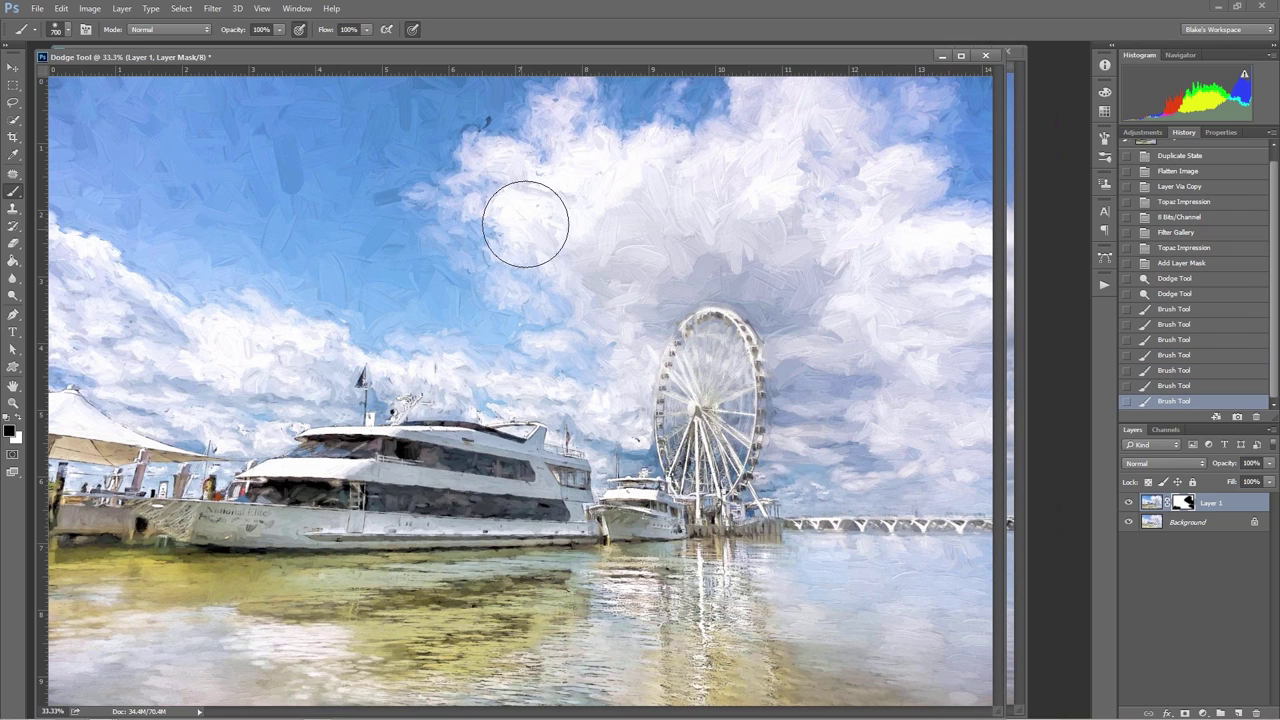
- Paint black on Layer 1's mask along the clouds' upper edge and across the blue sky with 250 to 500 px brushes
{"action": "key", "text": "bracketleft"}
{"action": "key", "text": "bracketleft"}
{"action": "key", "text": "bracketleft"}
{"action": "key", "text": "bracketleft"}
{"action": "key", "text": "bracketleft"}
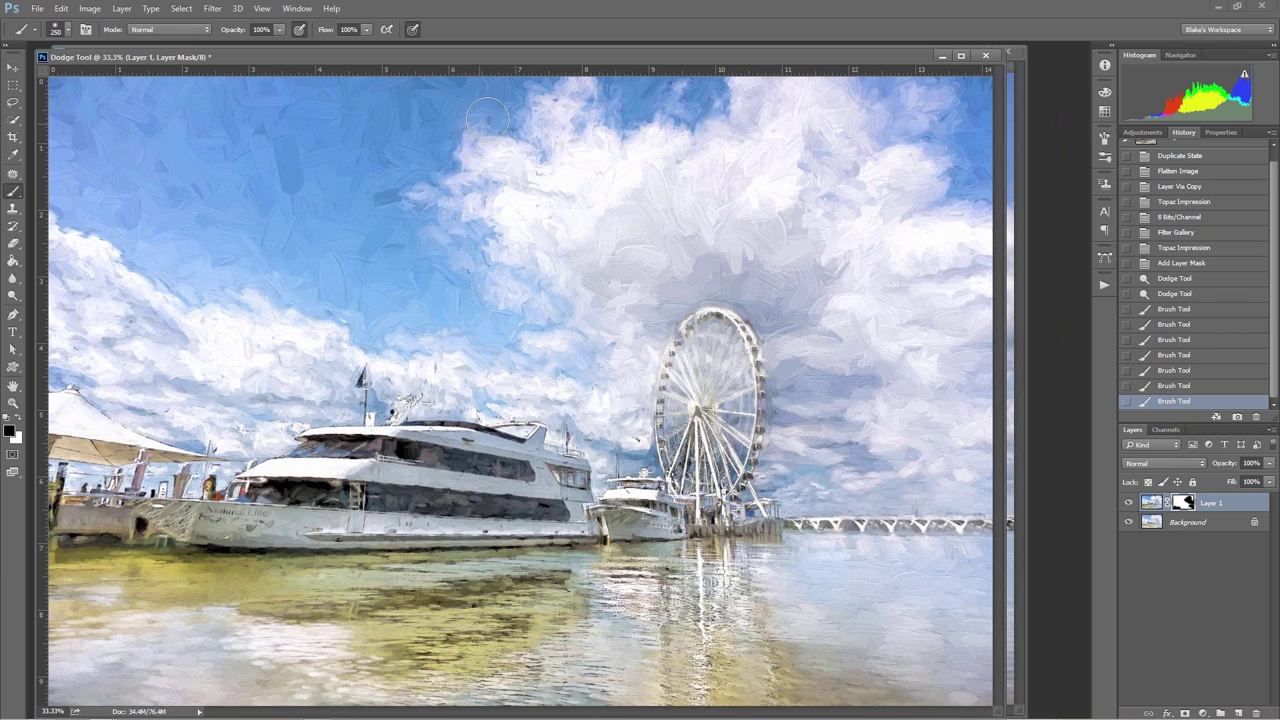
{"action": "mouse_move", "coordinate": [497, 118]}
{"action": "left_mouse_down"}
{"action": "mouse_move", "coordinate": [563, 101]}
{"action": "mouse_move", "coordinate": [500, 152]}
{"action": "mouse_move", "coordinate": [332, 189]}
{"action": "mouse_move", "coordinate": [299, 169]}
{"action": "mouse_move", "coordinate": [305, 121]}
{"action": "mouse_move", "coordinate": [435, 233]}
{"action": "mouse_move", "coordinate": [191, 254]}
{"action": "mouse_move", "coordinate": [190, 232]}
{"action": "mouse_move", "coordinate": [95, 156]}
{"action": "mouse_move", "coordinate": [76, 156]}
{"action": "mouse_move", "coordinate": [226, 96]}
{"action": "mouse_move", "coordinate": [651, 110]}
{"action": "mouse_move", "coordinate": [721, 81]}
{"action": "mouse_move", "coordinate": [755, 100]}
{"action": "left_mouse_up"}
{"action": "key", "text": "bracketright"}
{"action": "key", "text": "bracketright"}
{"action": "key", "text": "bracketright"}
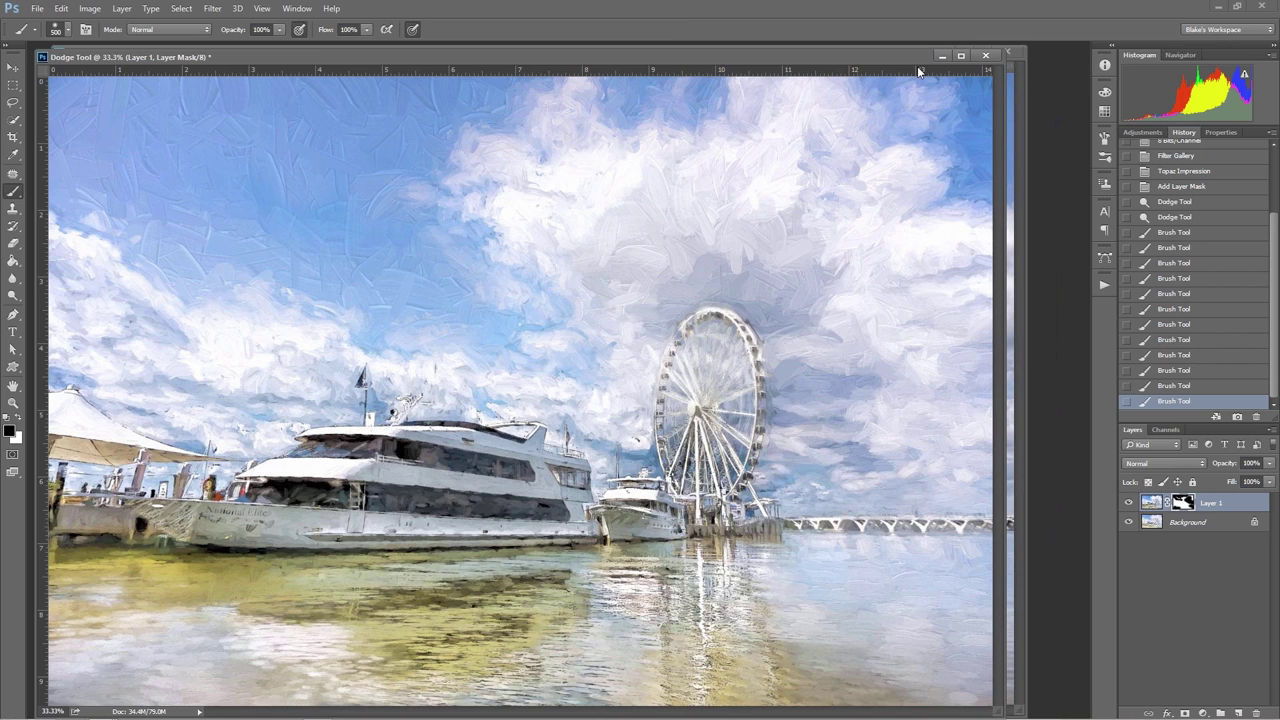
- Switch to the Topaz Webinar 10a.tif document and hide and show Layers 2 to 4 to compare the edits
{"action": "mouse_move", "coordinate": [918, 62]}
{"action": "left_mouse_down"}
{"action": "mouse_move", "coordinate": [924, 74]}
{"action": "mouse_move", "coordinate": [950, 57]}
{"action": "mouse_move", "coordinate": [915, 47]}
{"action": "left_mouse_up"}
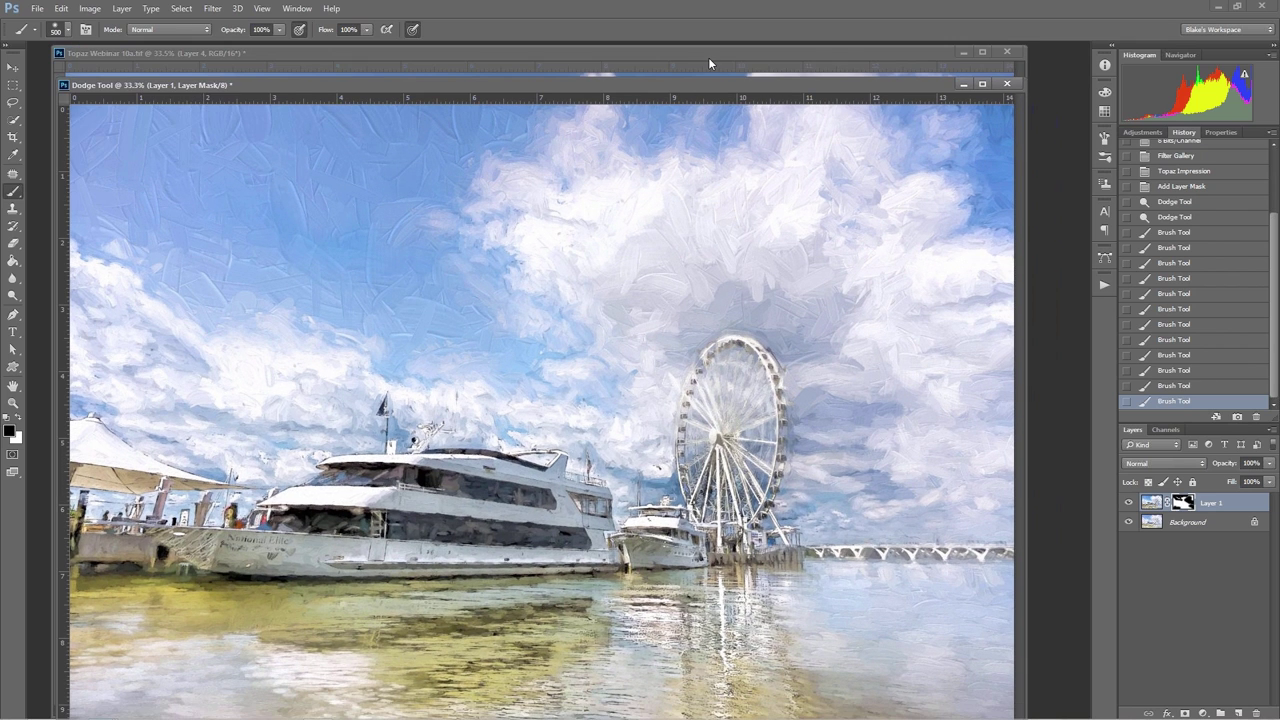
{"action": "left_click", "coordinate": [709, 63]}
{"action": "left_click", "coordinate": [1129, 502]}
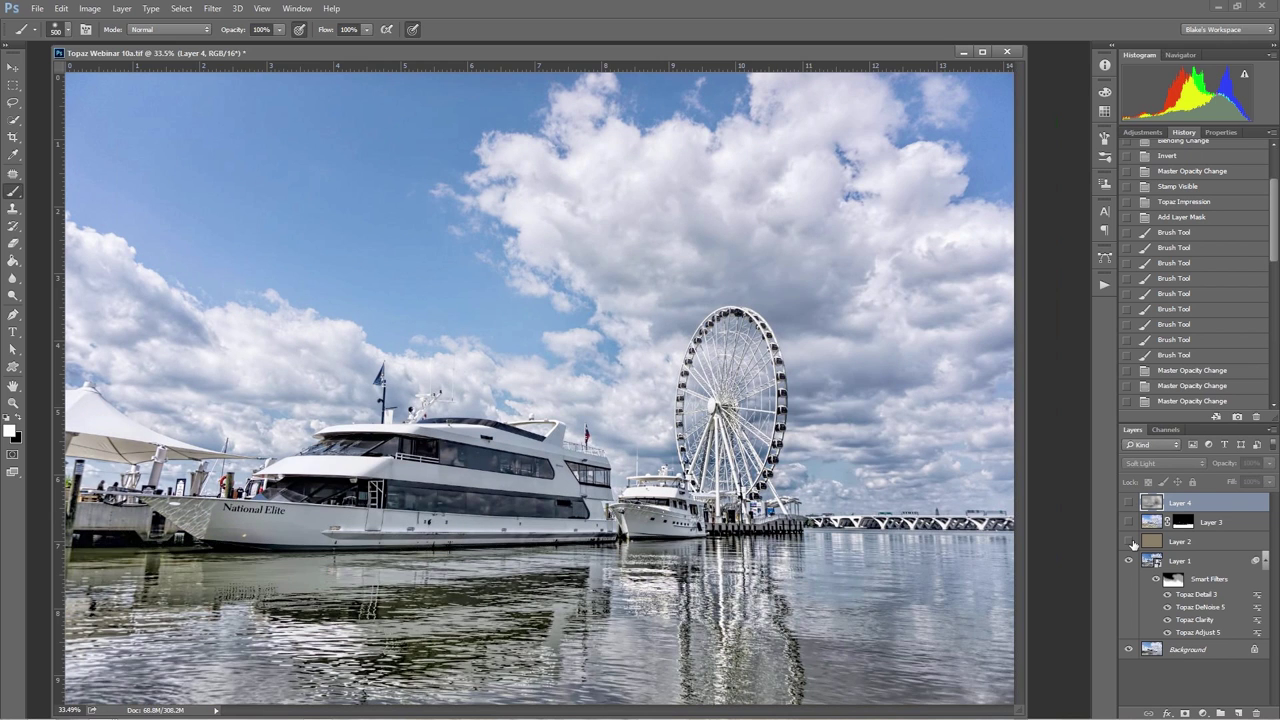
{"action": "left_click", "coordinate": [1129, 521]}
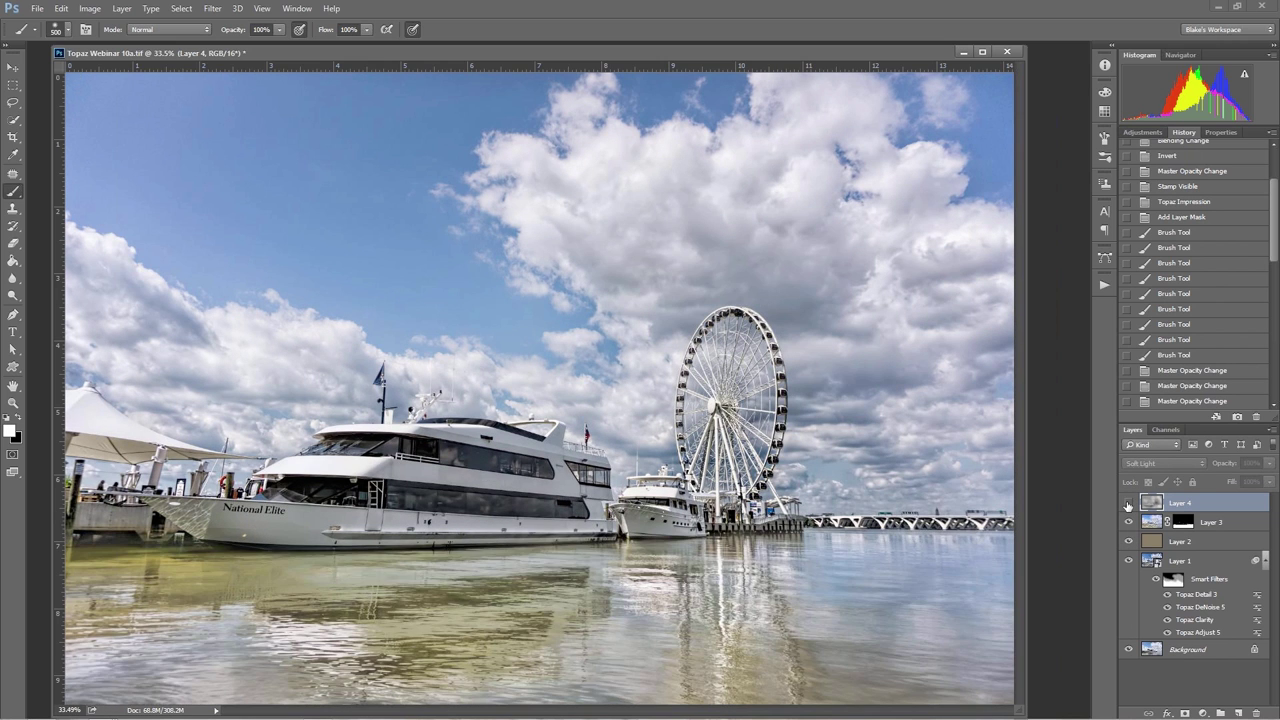
{"action": "left_click", "coordinate": [1129, 502]}
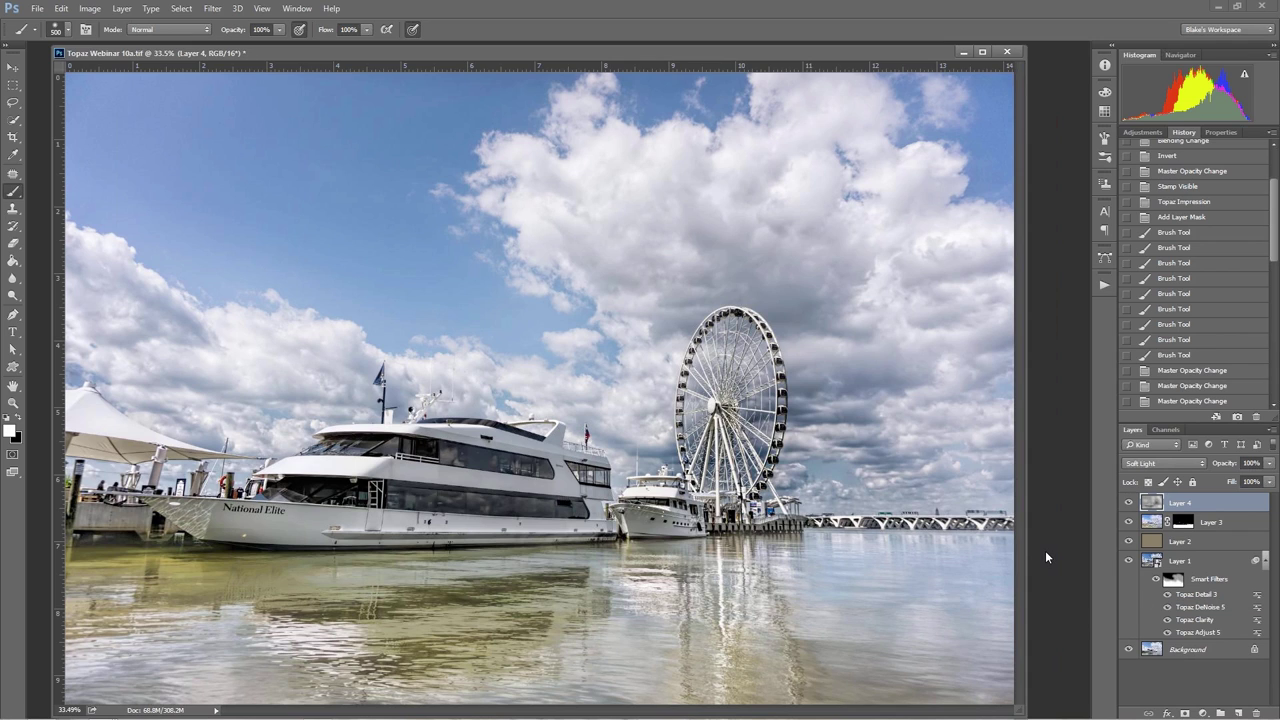
- Select Layer 1's smart filter mask and Layer 3's mask, and toggle the red overlay to examine Layer 3's masked areas
{"action": "left_click", "coordinate": [1171, 582]}
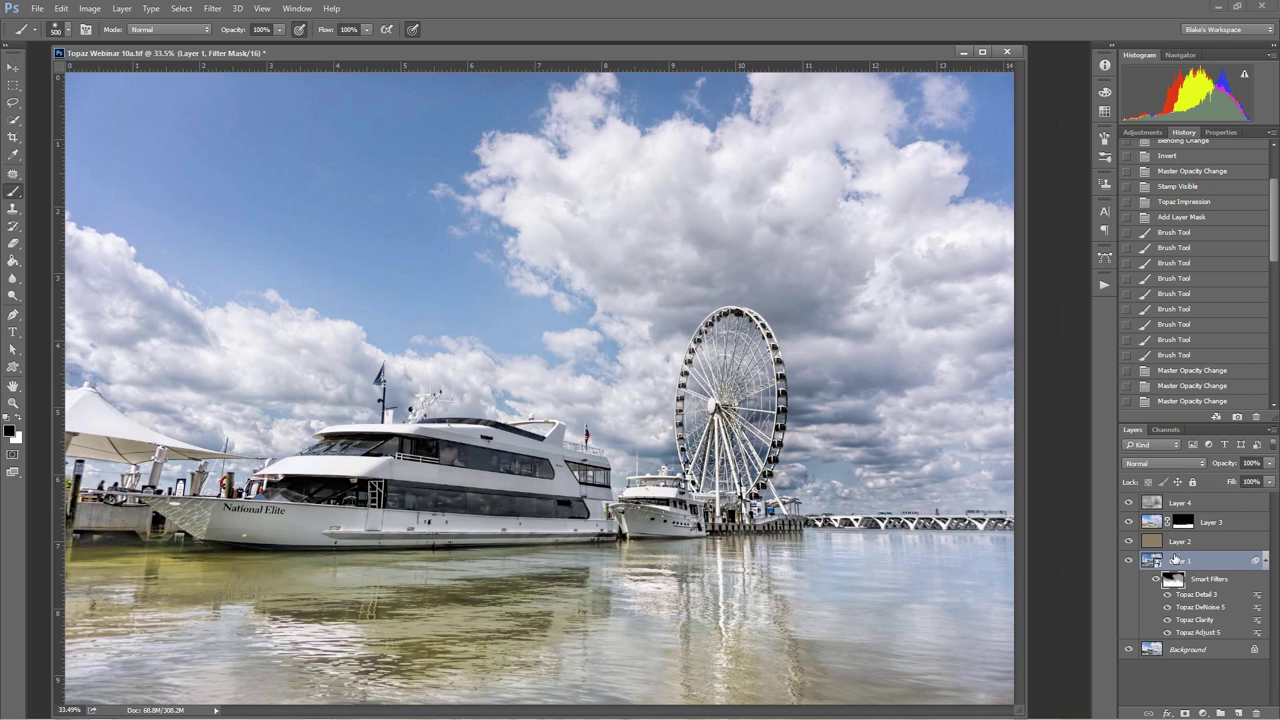
{"action": "left_click", "coordinate": [1185, 524]}
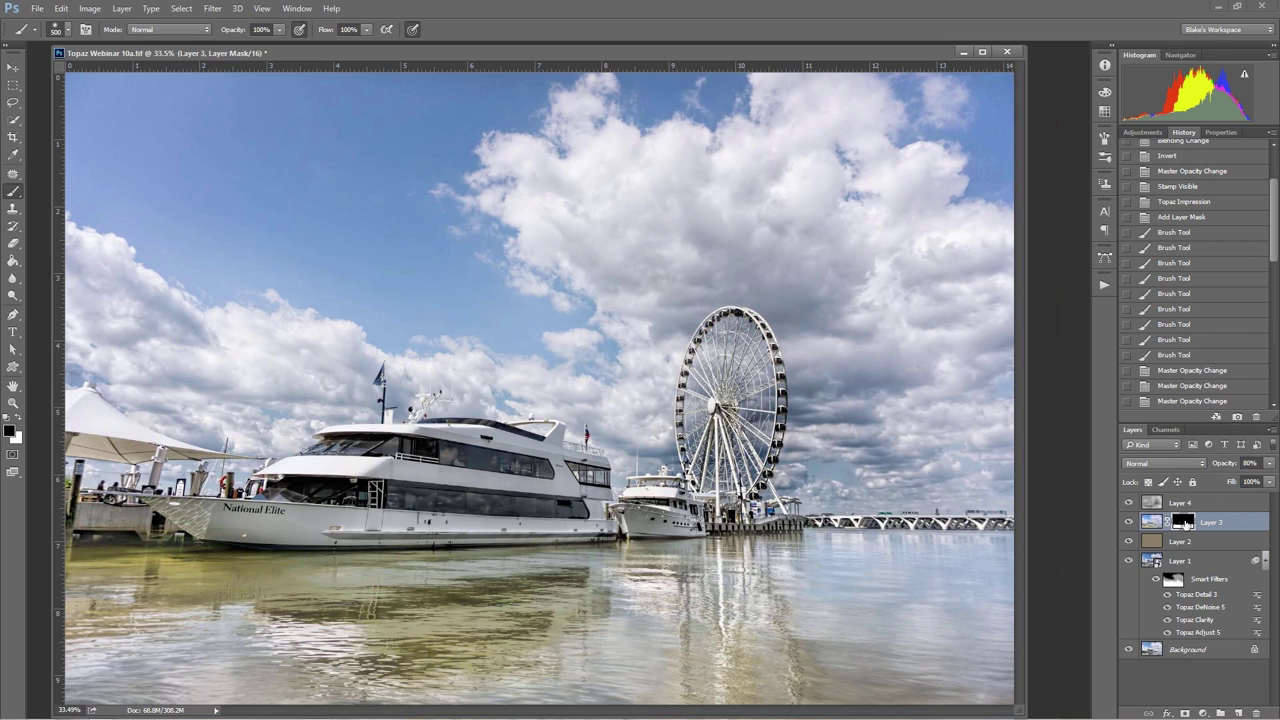
{"action": "key", "text": "backslash"}
{"action": "key", "text": "backslash"}
{"action": "key", "text": "backslash"}
{"action": "key", "text": "backslash"}
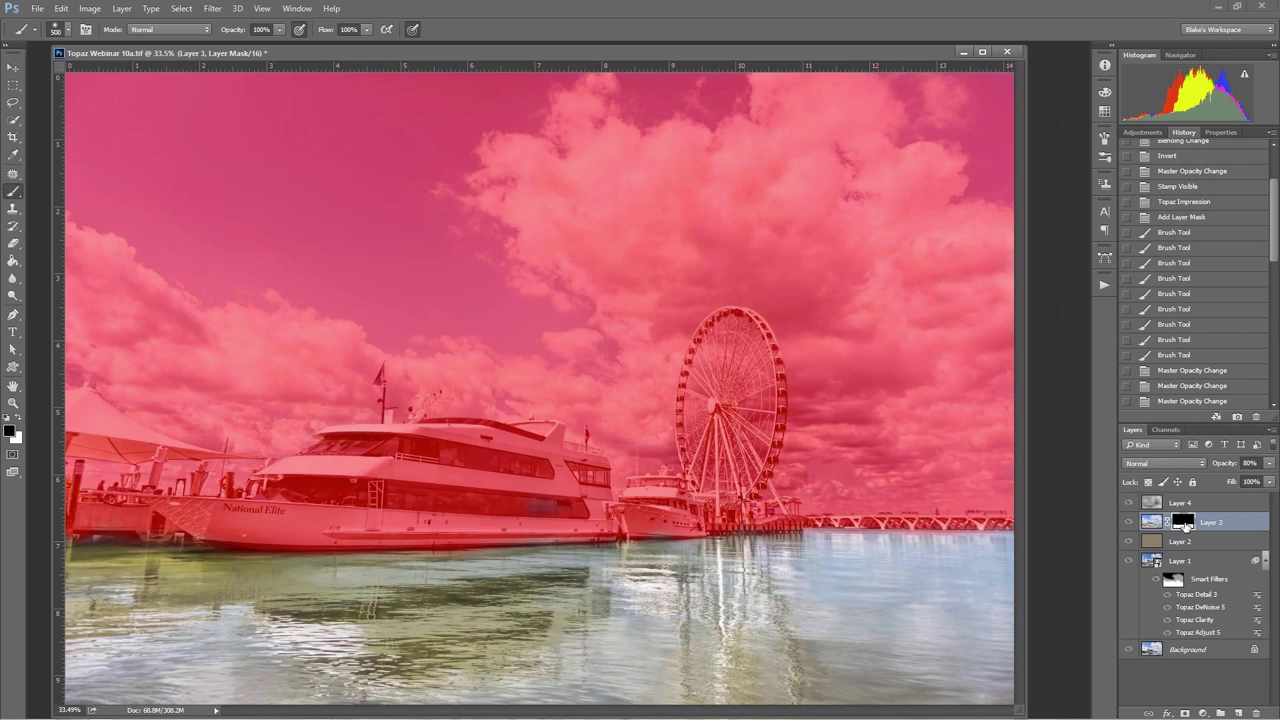
- Toggle the red overlay of Layer 3's mask, and enter and exit Quick Mask mode to compare the two
{"action": "key", "text": "backslash"}
{"action": "key", "text": "backslash"}
{"action": "key", "text": "backslash"}
{"action": "key", "text": "backslash"}
{"action": "key", "text": "q"}
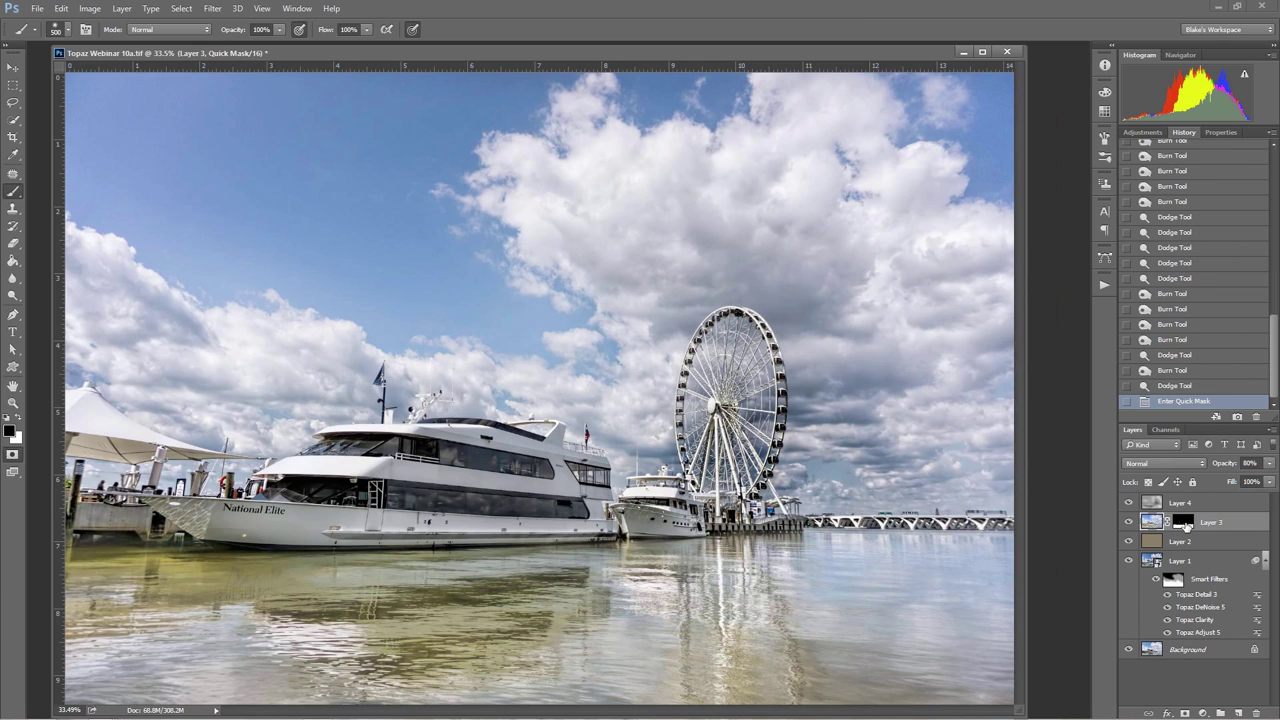
{"action": "key", "text": "q"}
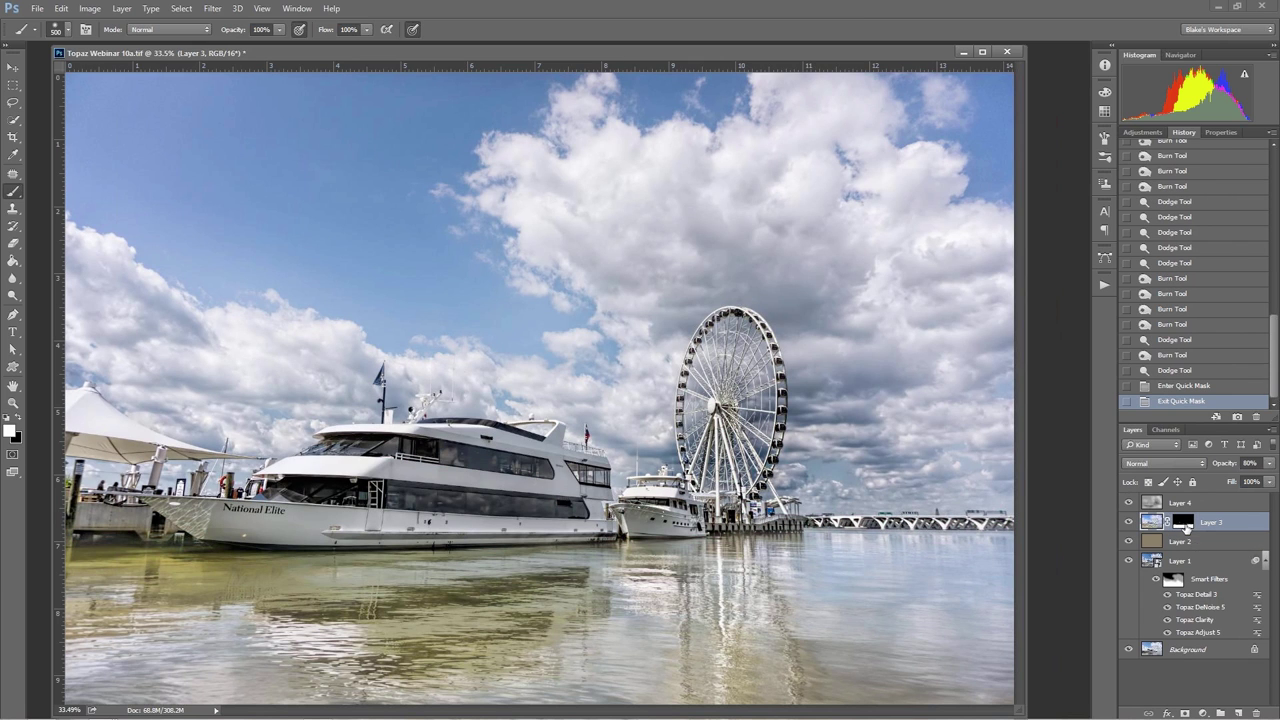
- Select Layer 3's mask and turn its red overlay on and off to examine the masked area
{"action": "left_click", "coordinate": [1184, 523]}
{"action": "key", "text": "backslash"}
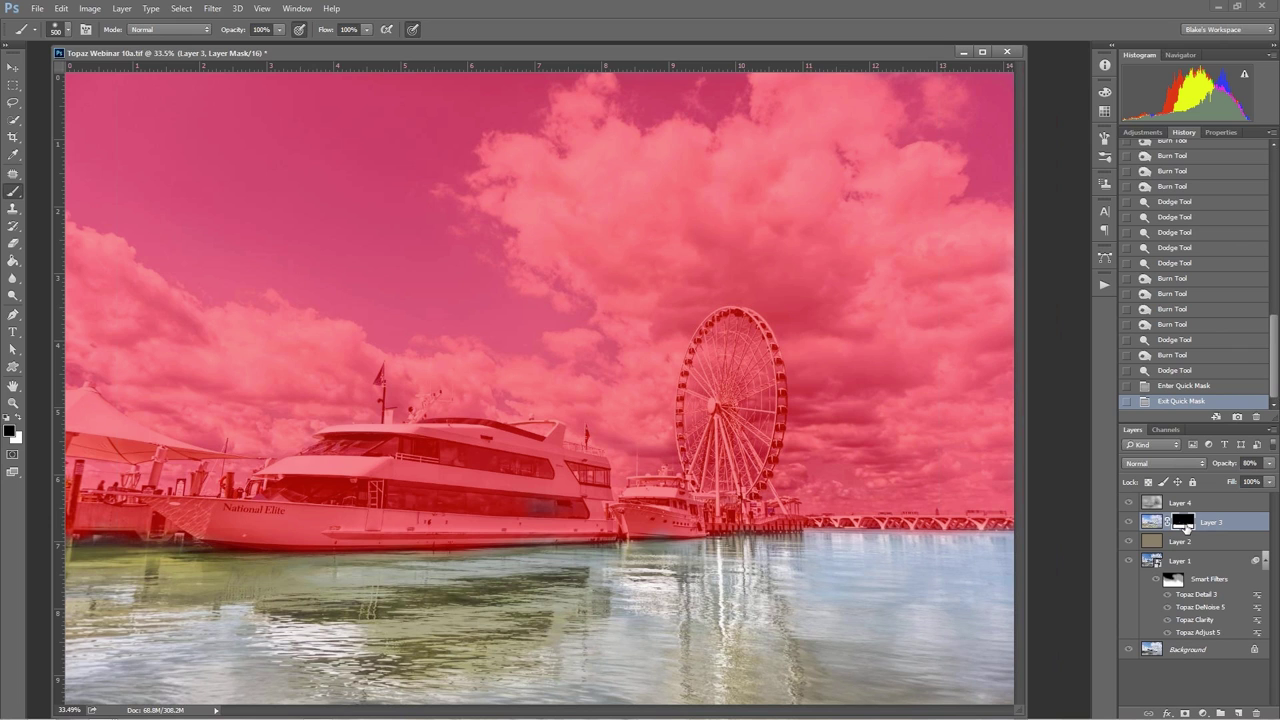
{"action": "left_click", "coordinate": [1185, 525], "text": "alt+shift"}
{"action": "left_click", "coordinate": [1185, 525], "text": "alt+shift"}
{"action": "left_click", "coordinate": [1185, 525], "text": "alt+shift"}
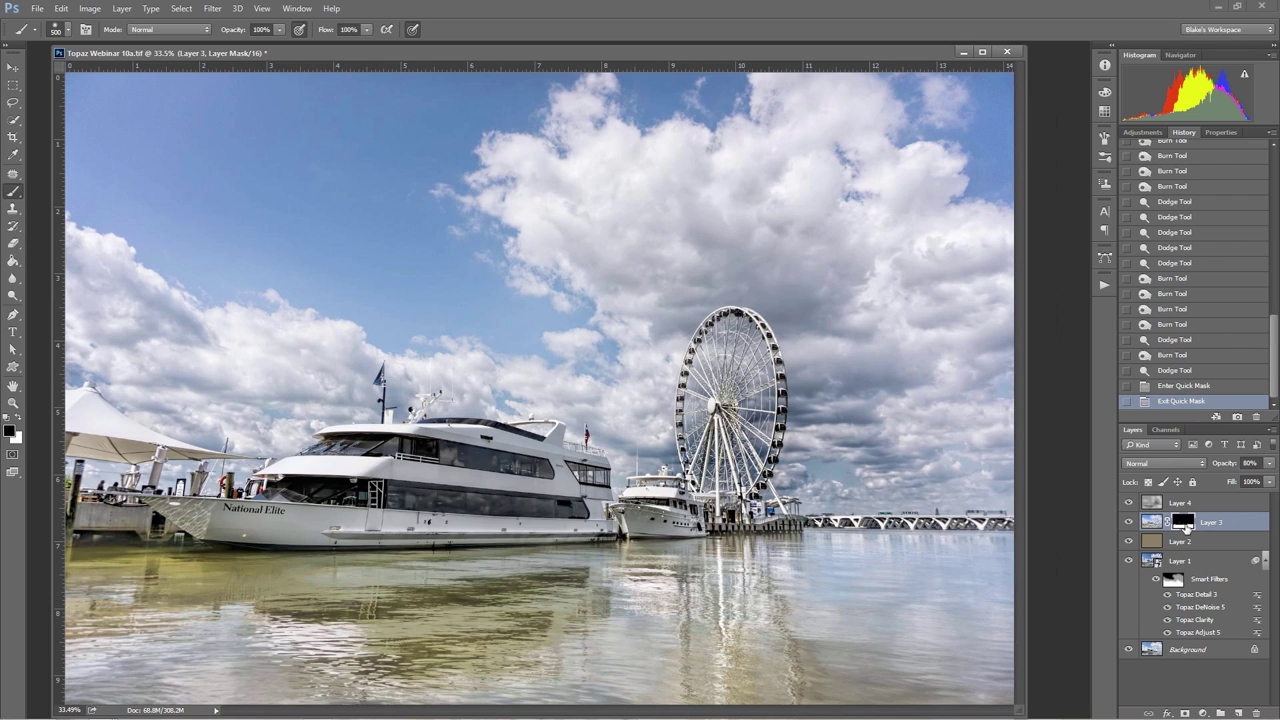
- Add a Hue/Saturation adjustment layer above Layer 4
{"action": "left_click", "coordinate": [1216, 504]}
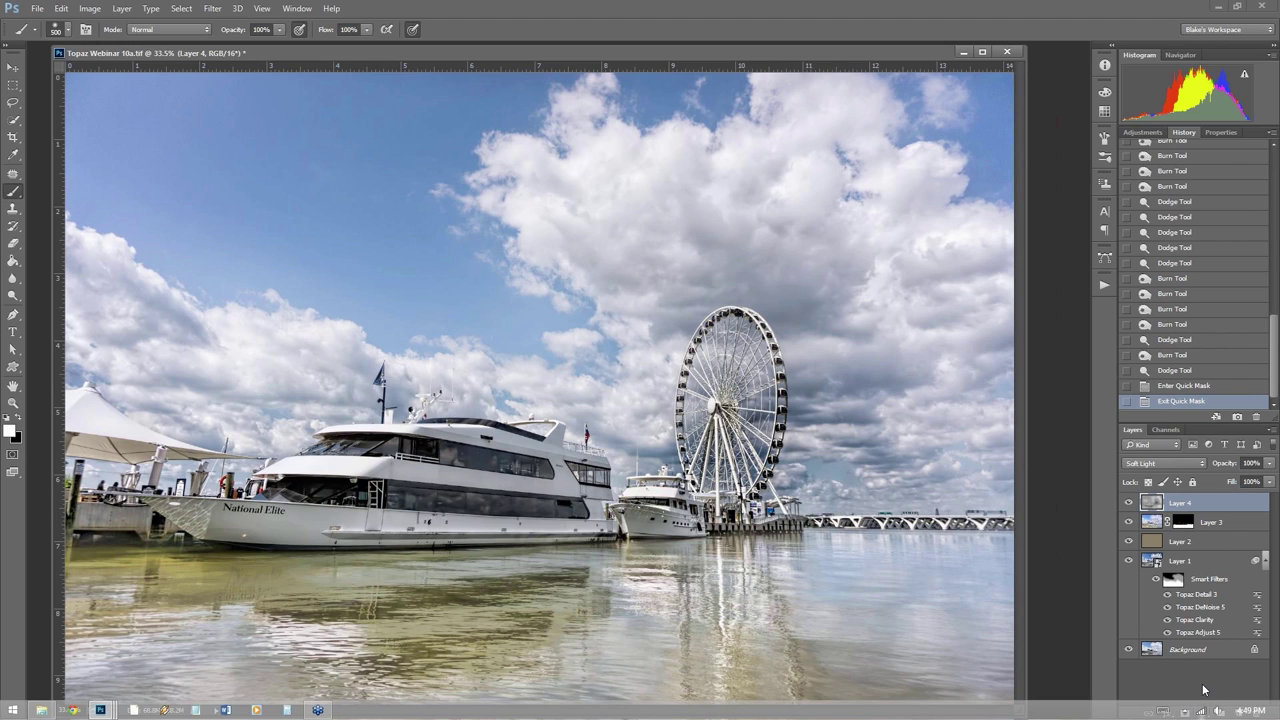
{"action": "left_click", "coordinate": [1203, 713]}
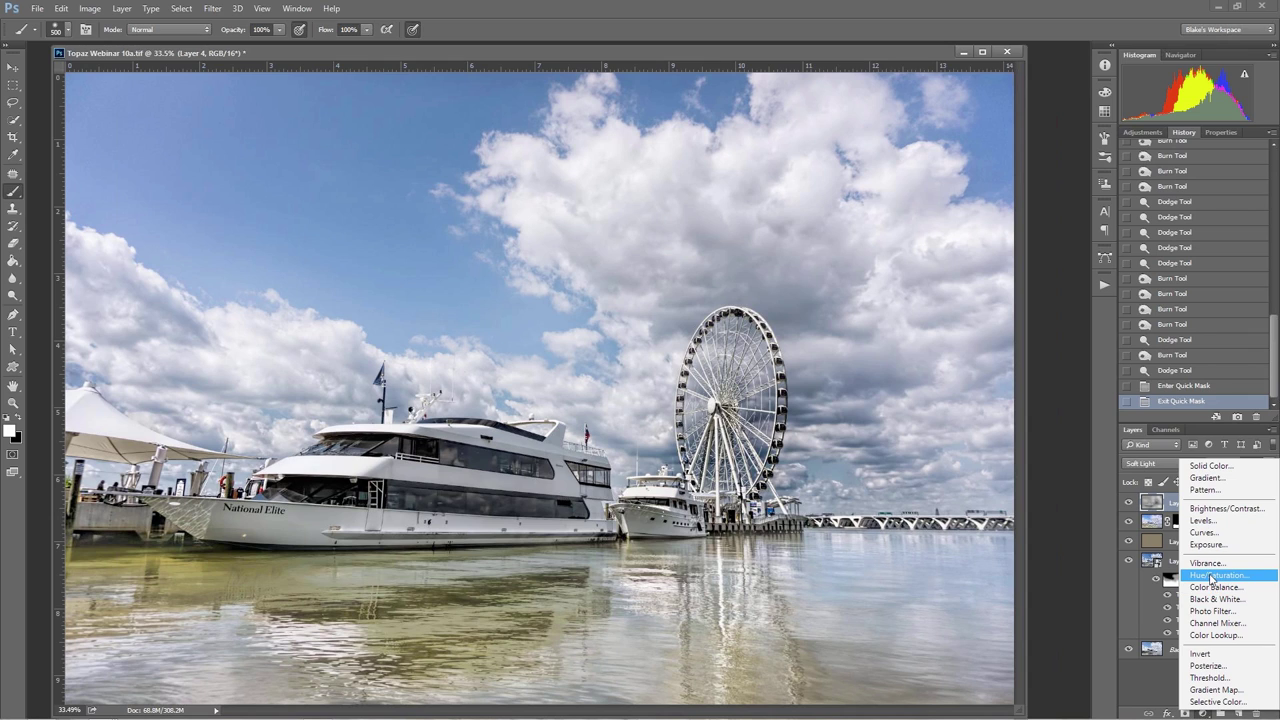
{"action": "left_click", "coordinate": [1211, 576]}
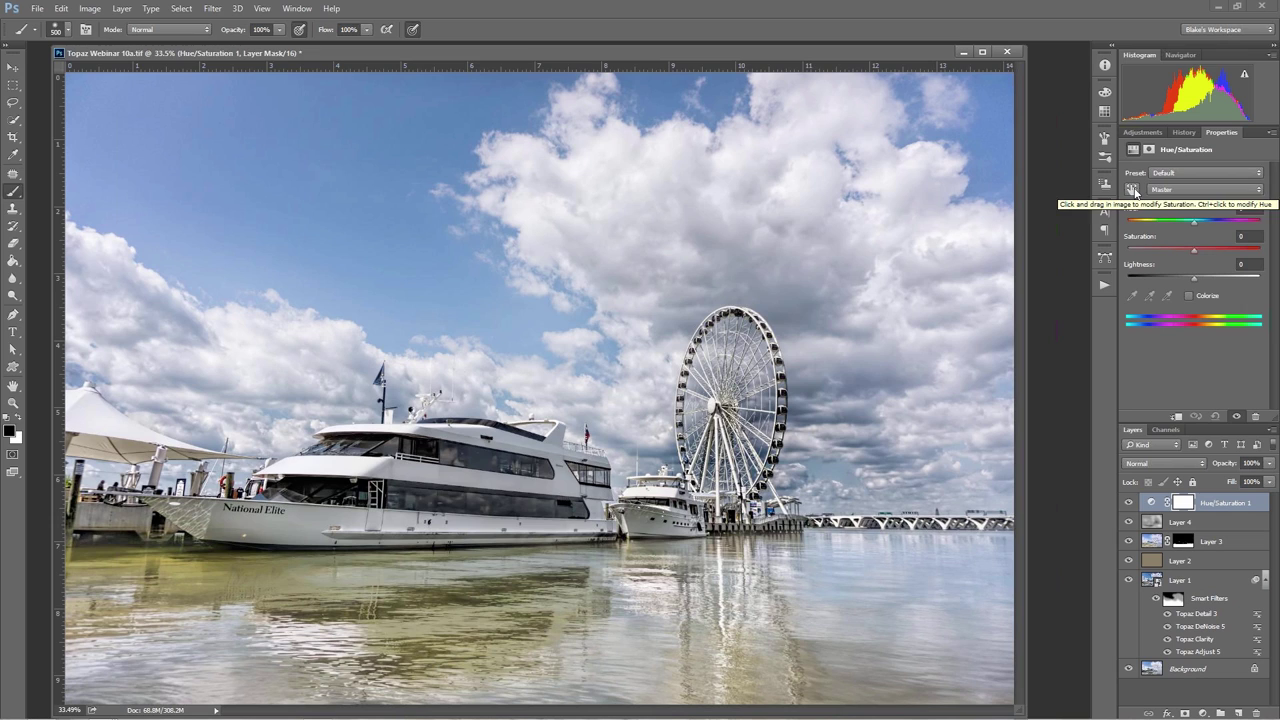
- Target the yellows in the water with the on-image adjustment, set their Lightness to -4, and reduce their saturation and fine-tune their hue
{"action": "left_click", "coordinate": [1133, 191]}
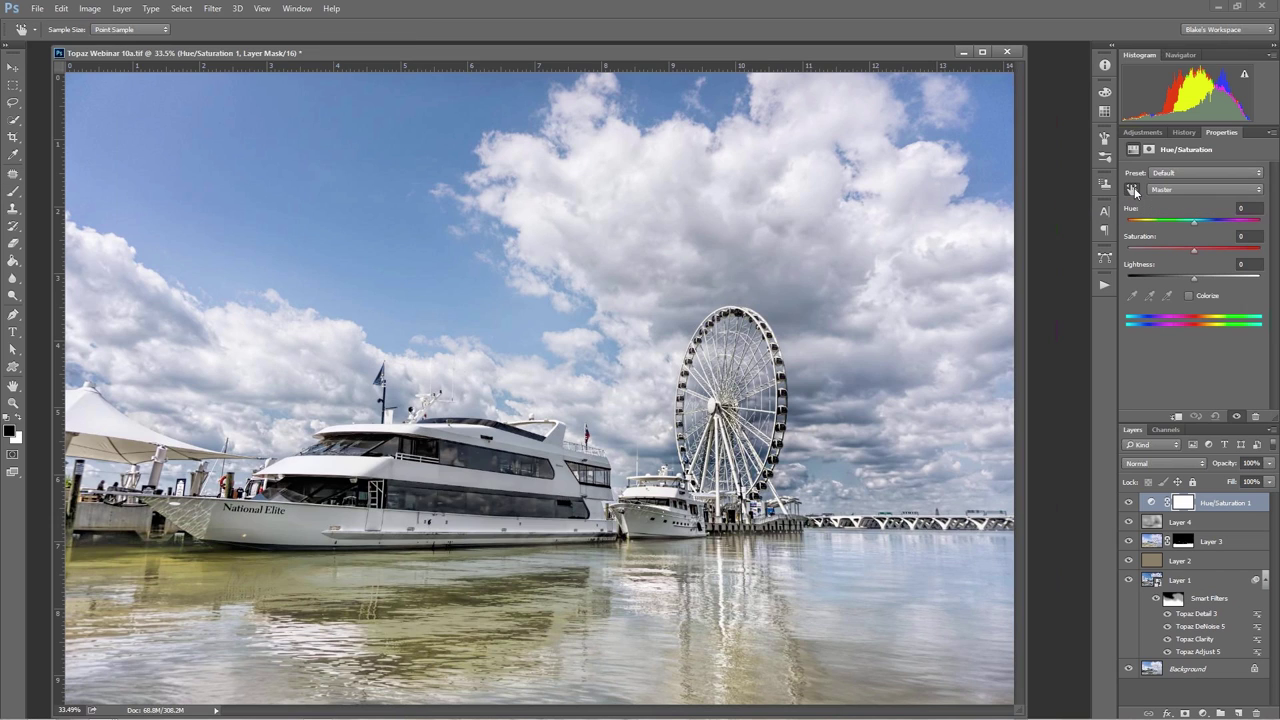
{"action": "left_click", "coordinate": [482, 627]}
{"action": "left_click", "coordinate": [451, 128]}
{"action": "left_click_drag", "start_coordinate": [462, 619], "coordinate": [929, 351]}
{"action": "mouse_move", "coordinate": [1194, 278]}
{"action": "left_mouse_down"}
{"action": "mouse_move", "coordinate": [1128, 278]}
{"action": "mouse_move", "coordinate": [1188, 289]}
{"action": "mouse_move", "coordinate": [1149, 295]}
{"action": "mouse_move", "coordinate": [1190, 288]}
{"action": "left_mouse_up"}
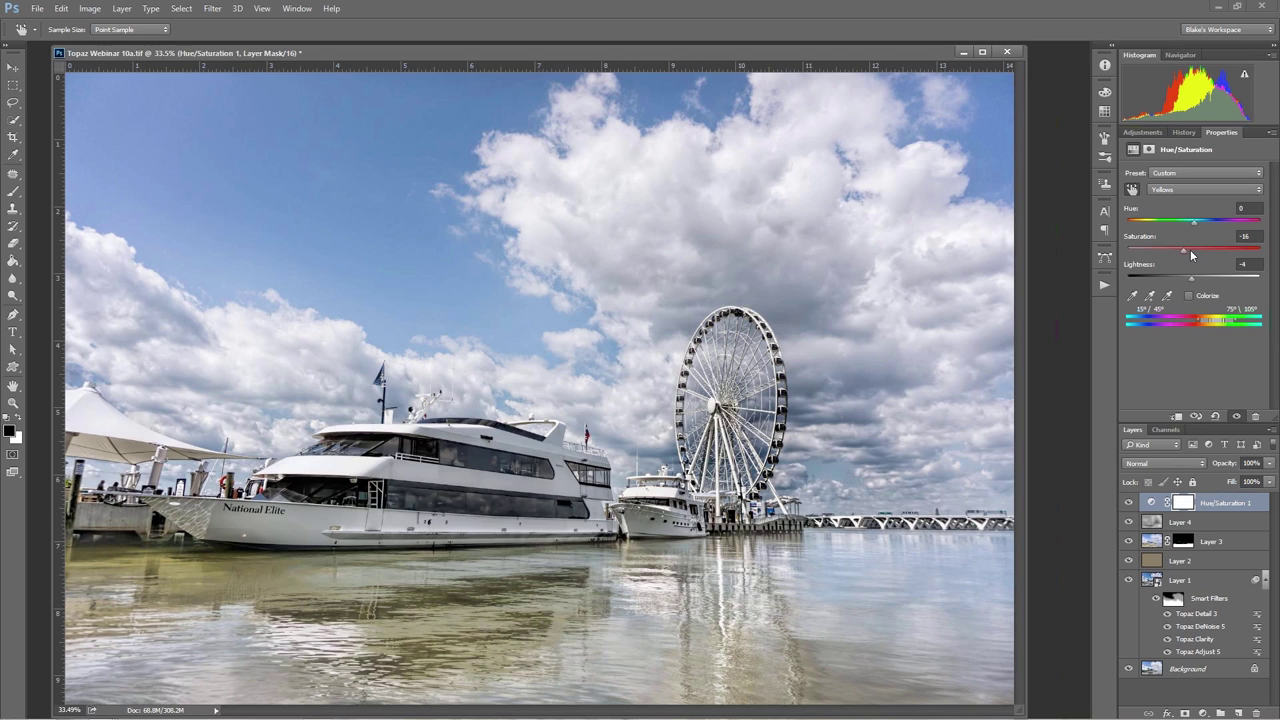
{"action": "left_click_drag", "start_coordinate": [1191, 255], "coordinate": [1179, 258]}
{"action": "mouse_move", "coordinate": [1203, 225]}
{"action": "left_mouse_down"}
{"action": "mouse_move", "coordinate": [1266, 232]}
{"action": "mouse_move", "coordinate": [1195, 233]}
{"action": "left_mouse_up"}
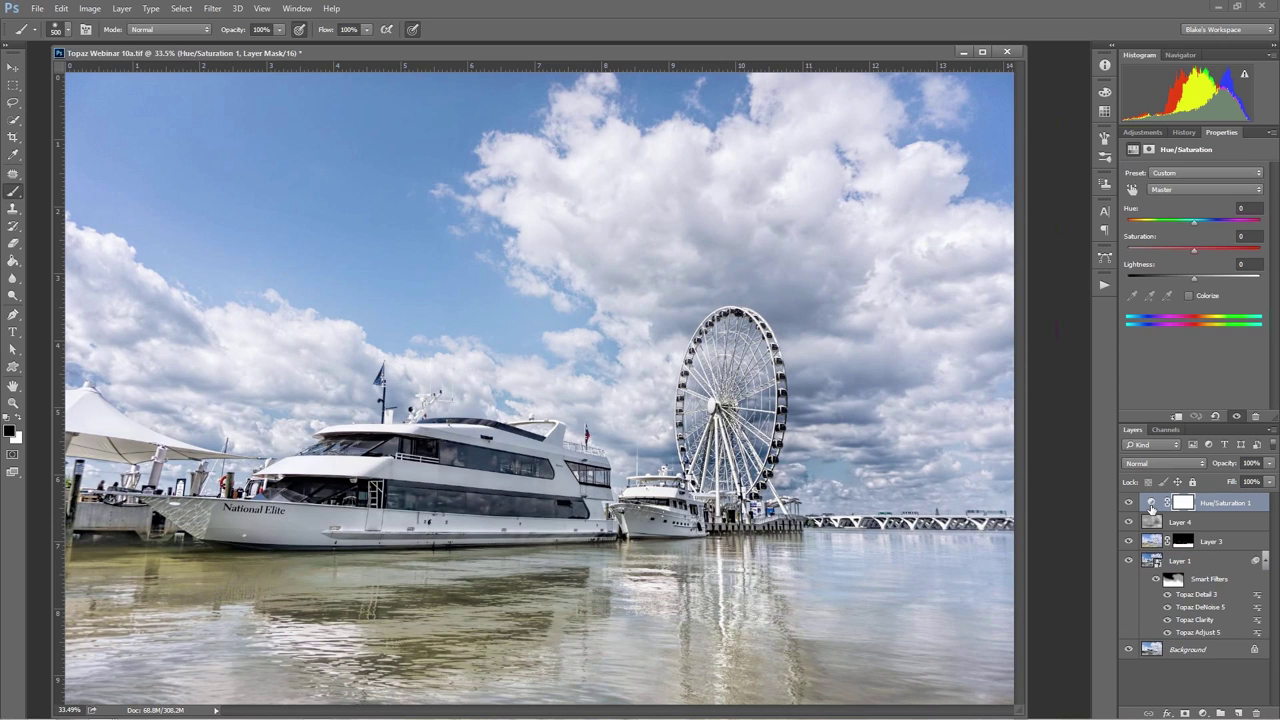
- Stamp all visible layers into a new layer above Hue/Saturation 1, and hide and show the whole layer stack
{"action": "left_click", "coordinate": [1153, 504]}
{"action": "key", "text": "ctrl+shift+alt+e"}
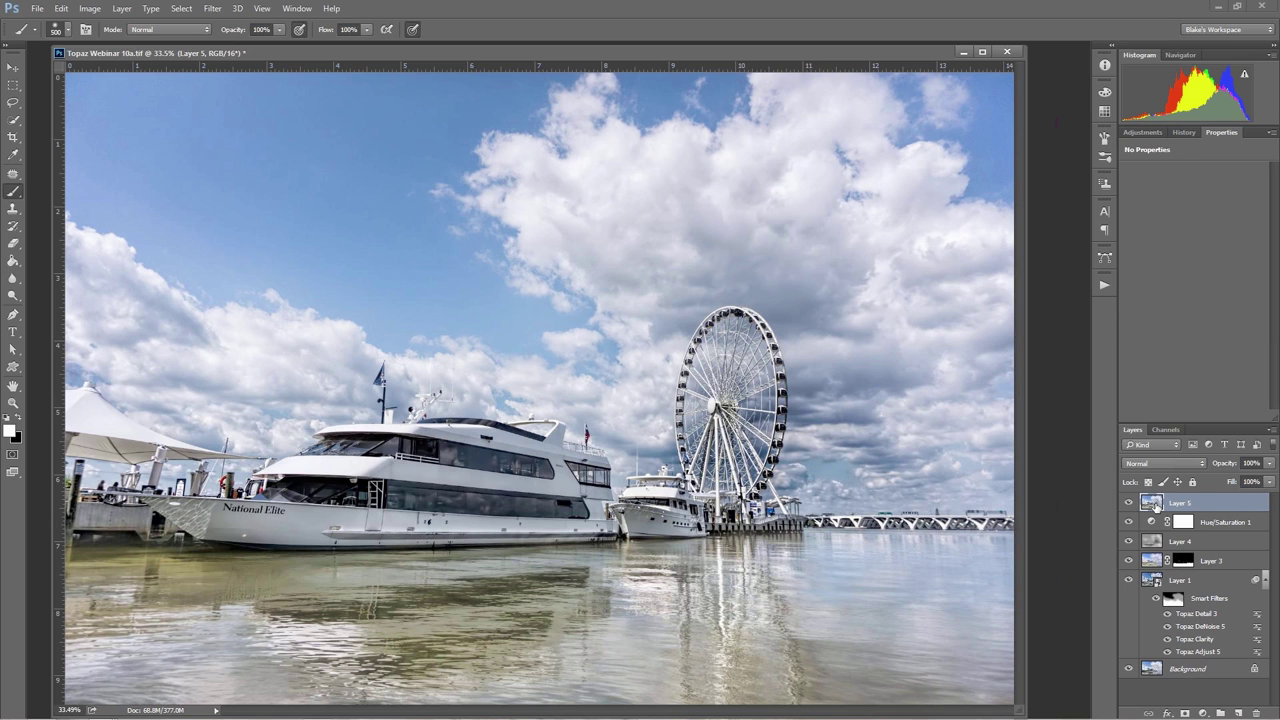
{"action": "left_click", "coordinate": [1129, 502]}
{"action": "left_click_drag", "start_coordinate": [1128, 522], "coordinate": [1126, 678]}
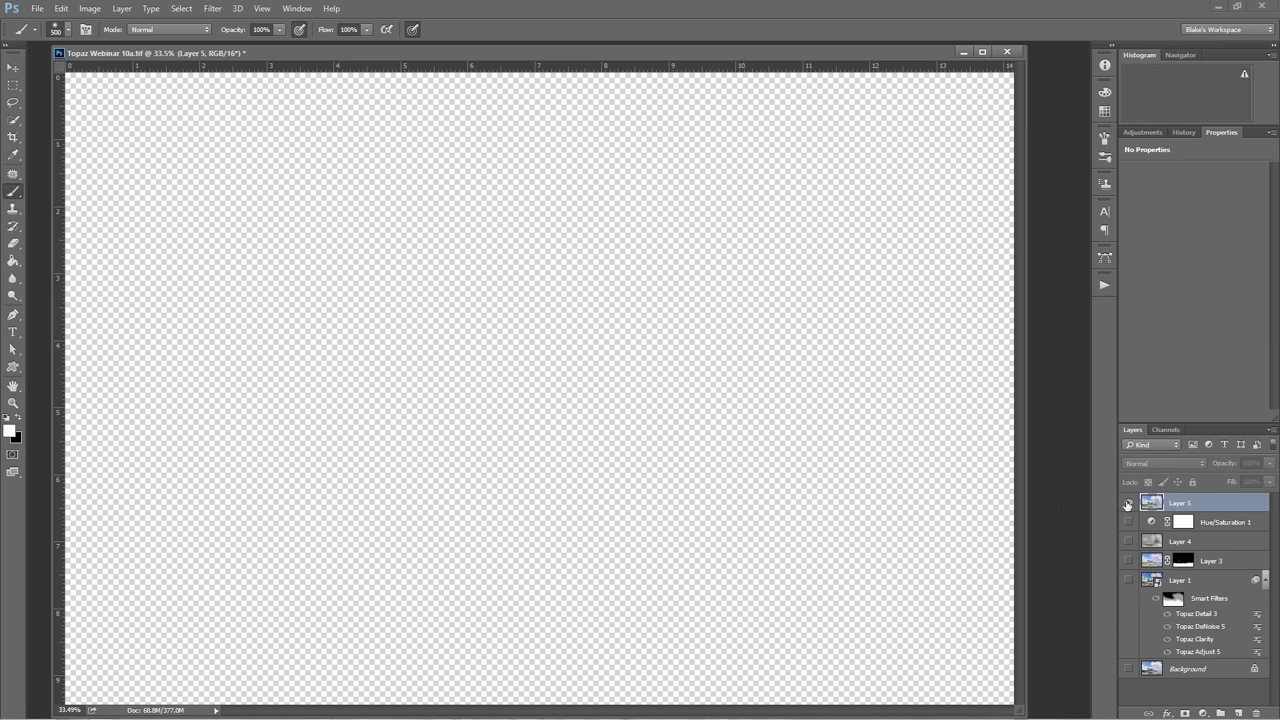
{"action": "left_click_drag", "start_coordinate": [1128, 503], "coordinate": [1130, 685]}
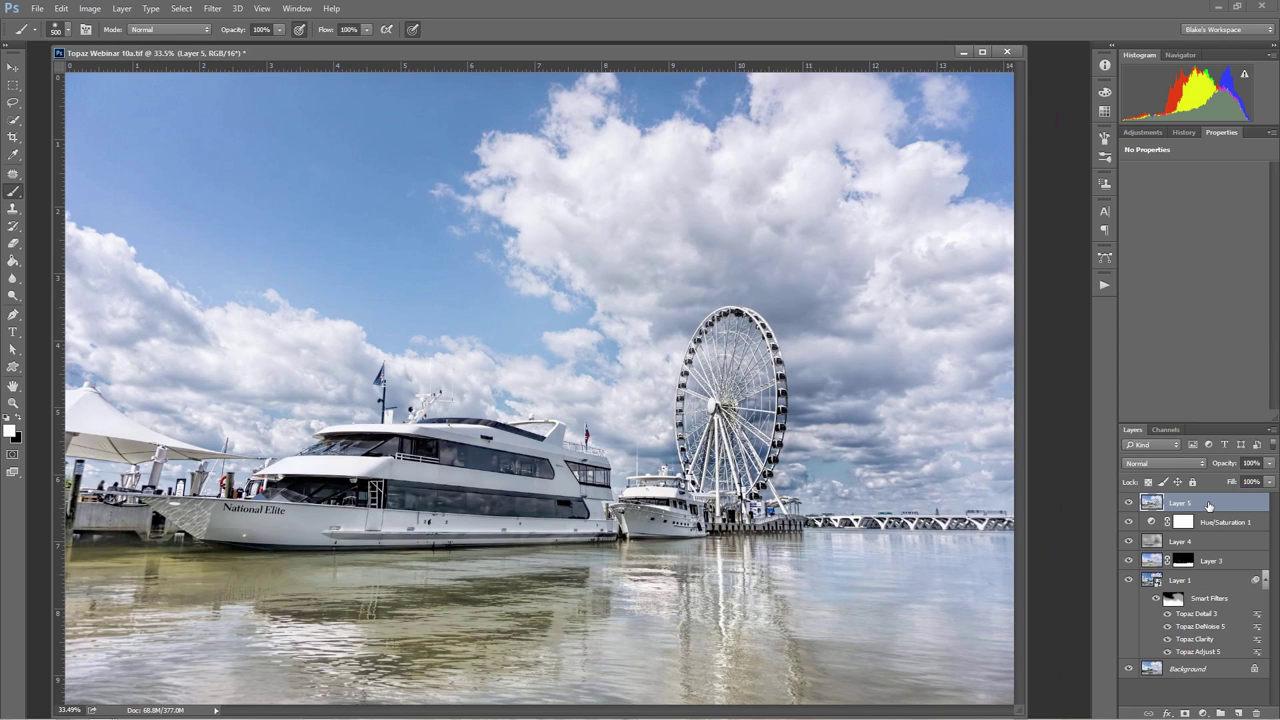
- Apply the Average blur to the stamped layer, try Hard Light blending on it and set its blend mode to Soft Light
{"action": "left_click", "coordinate": [213, 10]}
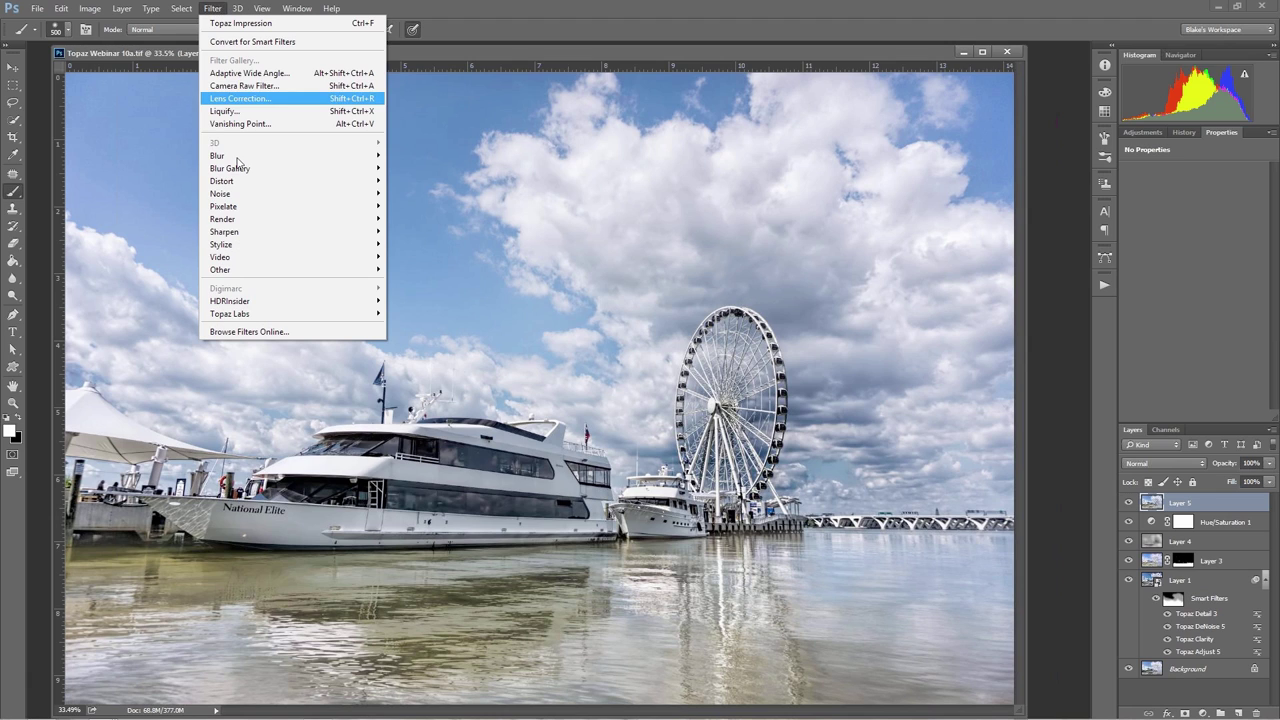
{"action": "mouse_move", "coordinate": [238, 157]}
{"action": "left_click", "coordinate": [175, 157]}
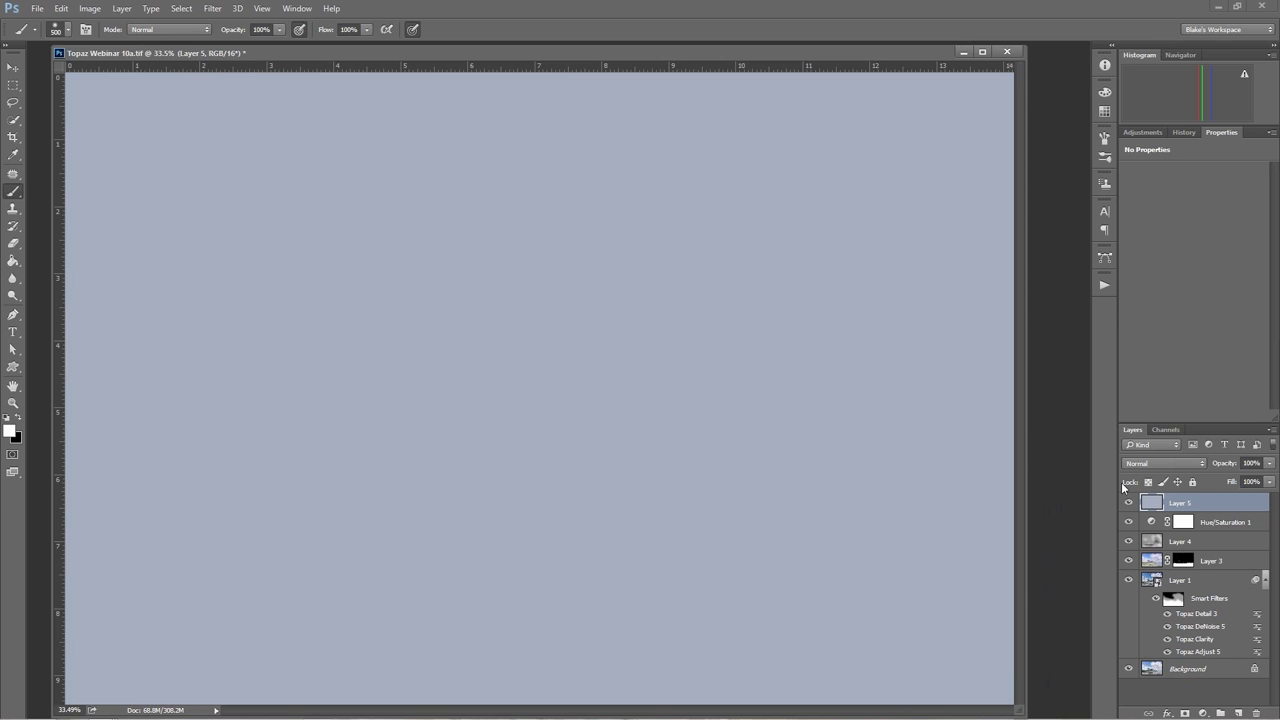
{"action": "left_click", "coordinate": [1145, 463]}
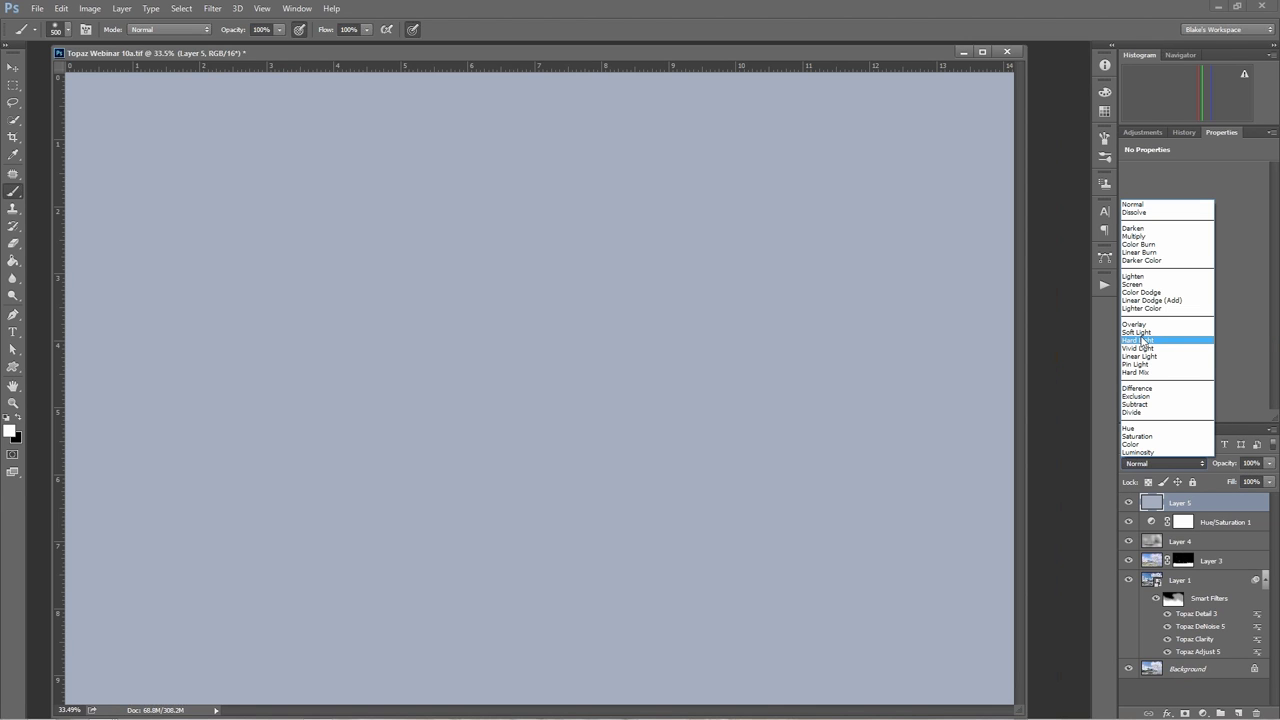
{"action": "left_click", "coordinate": [1140, 341]}
{"action": "left_click", "coordinate": [1165, 463]}
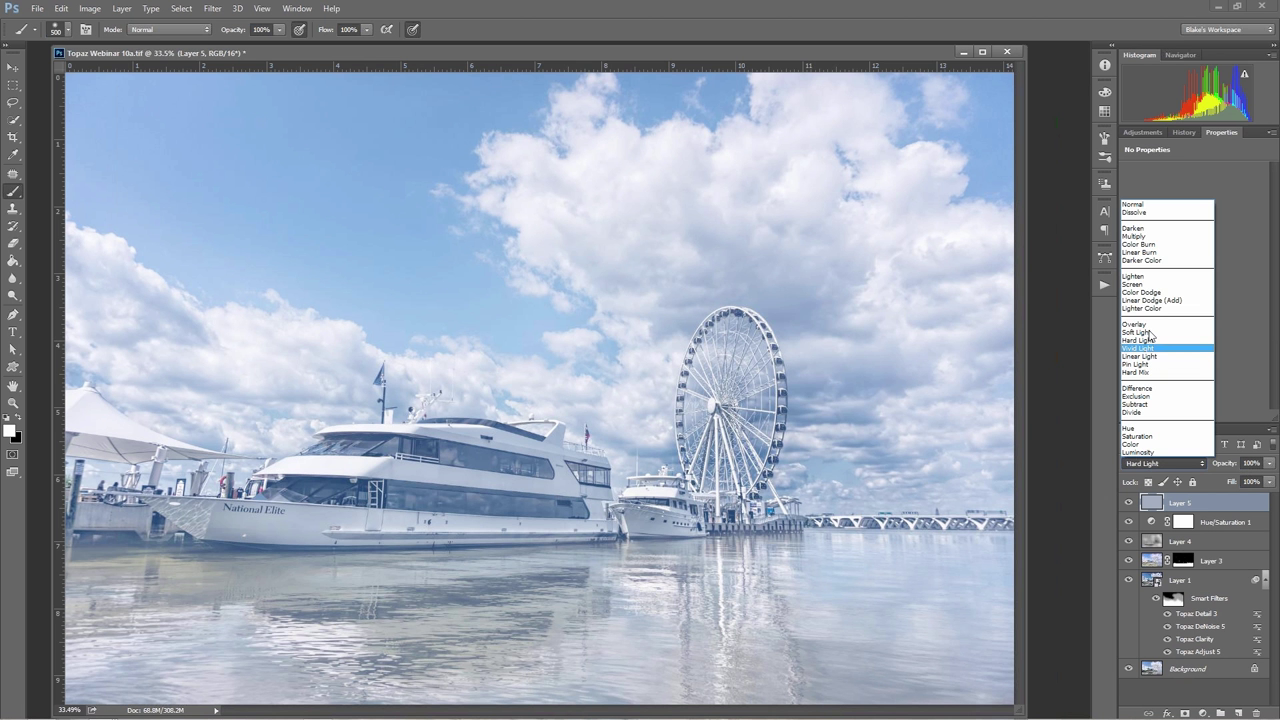
{"action": "left_click", "coordinate": [1140, 333]}
- Invert Layer 5's average color, toggle the layer's visibility to compare the image with and without it, and delete the layer
{"action": "left_click", "coordinate": [1129, 503]}
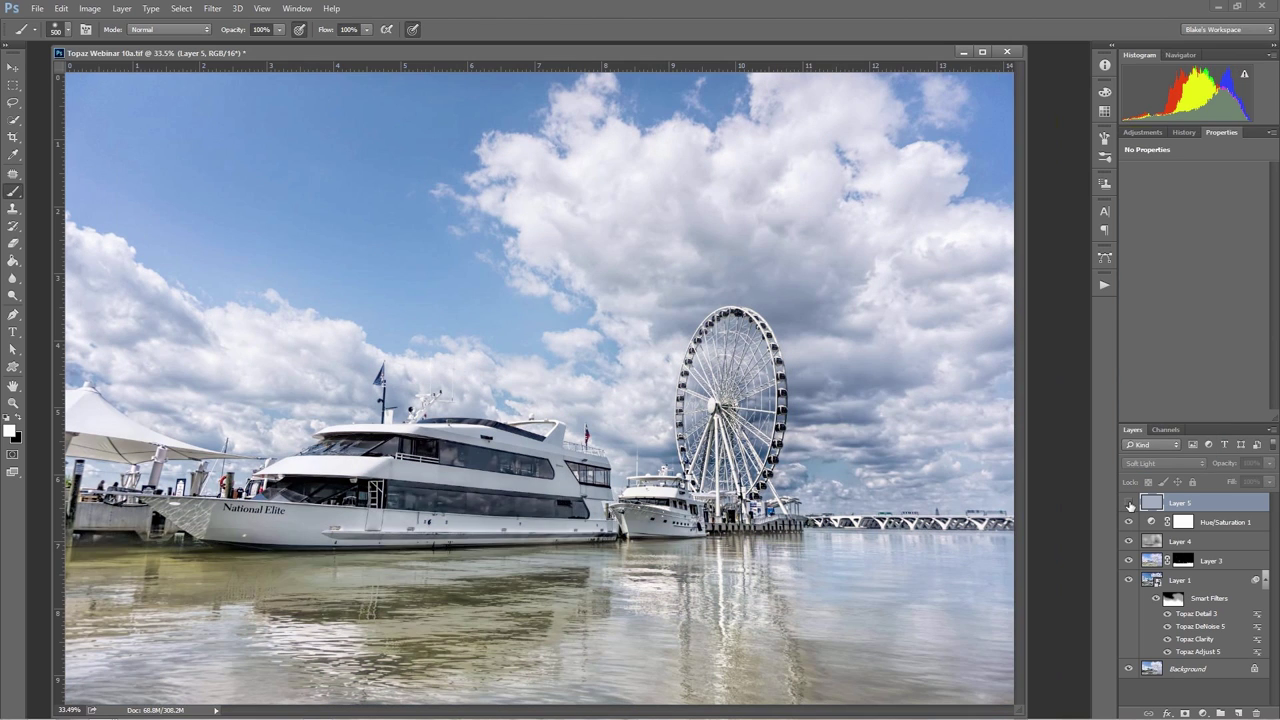
{"action": "left_click", "coordinate": [1129, 503]}
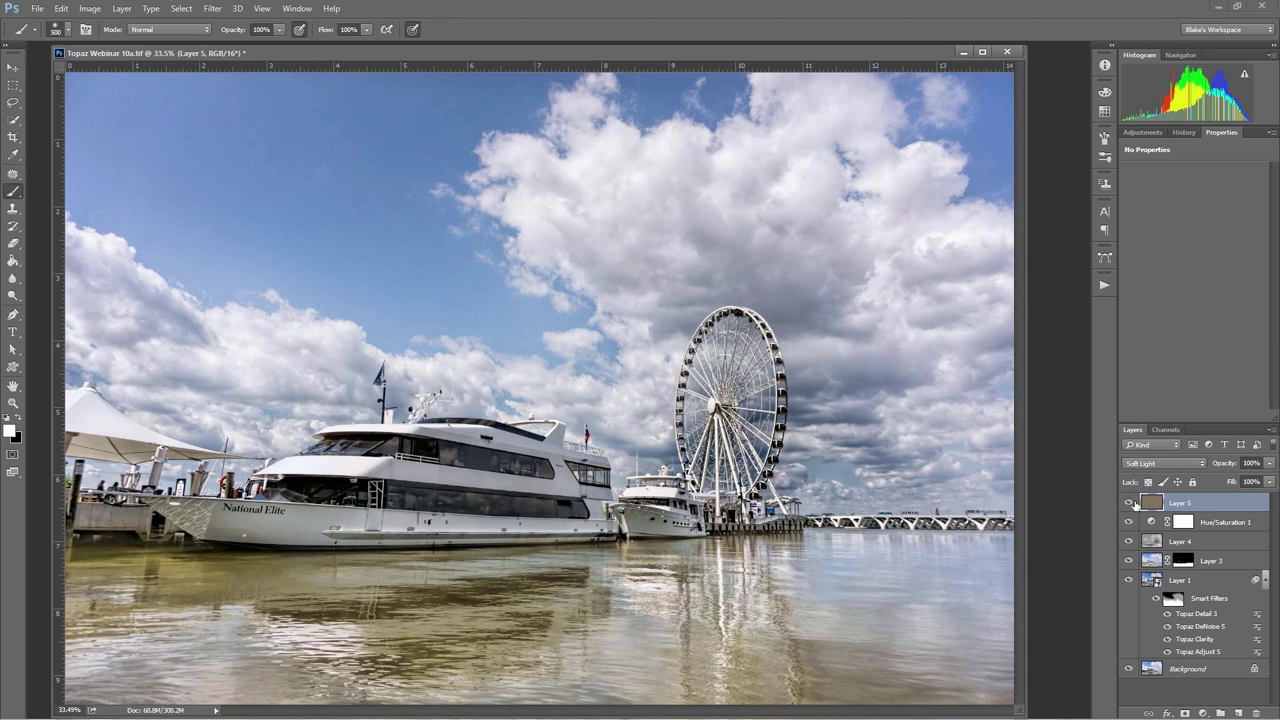
{"action": "left_click", "coordinate": [1129, 503]}
{"action": "left_click", "coordinate": [1129, 503]}
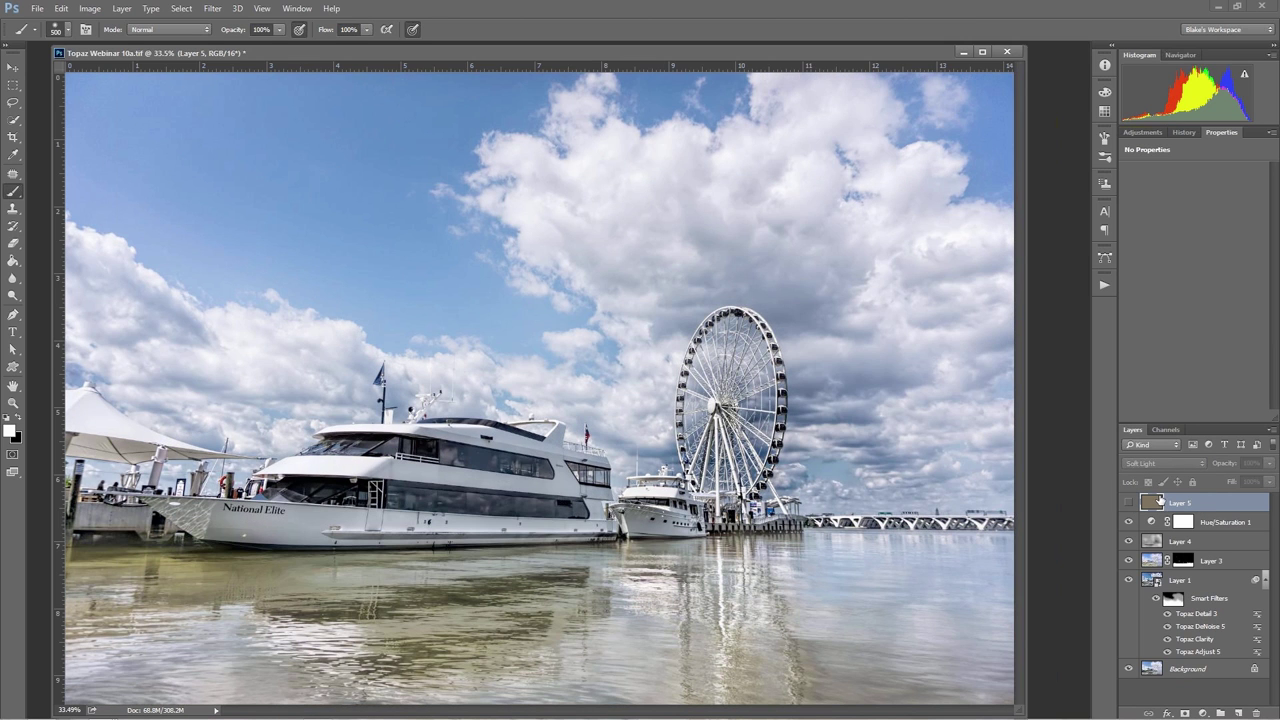
{"action": "left_click", "coordinate": [1130, 502]}
{"action": "key", "text": "Delete"}
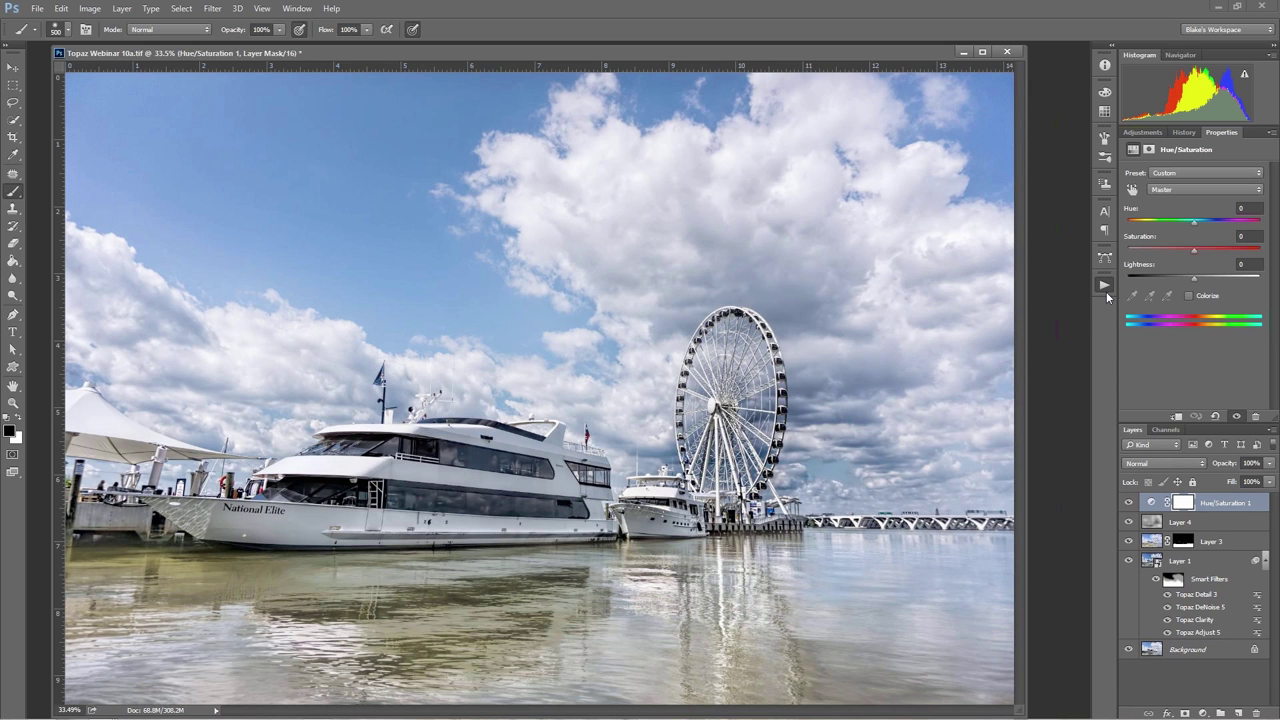
- Run the Temperature Level action from the Forging Your Photos set and continue past its message
{"action": "left_click", "coordinate": [1104, 285]}
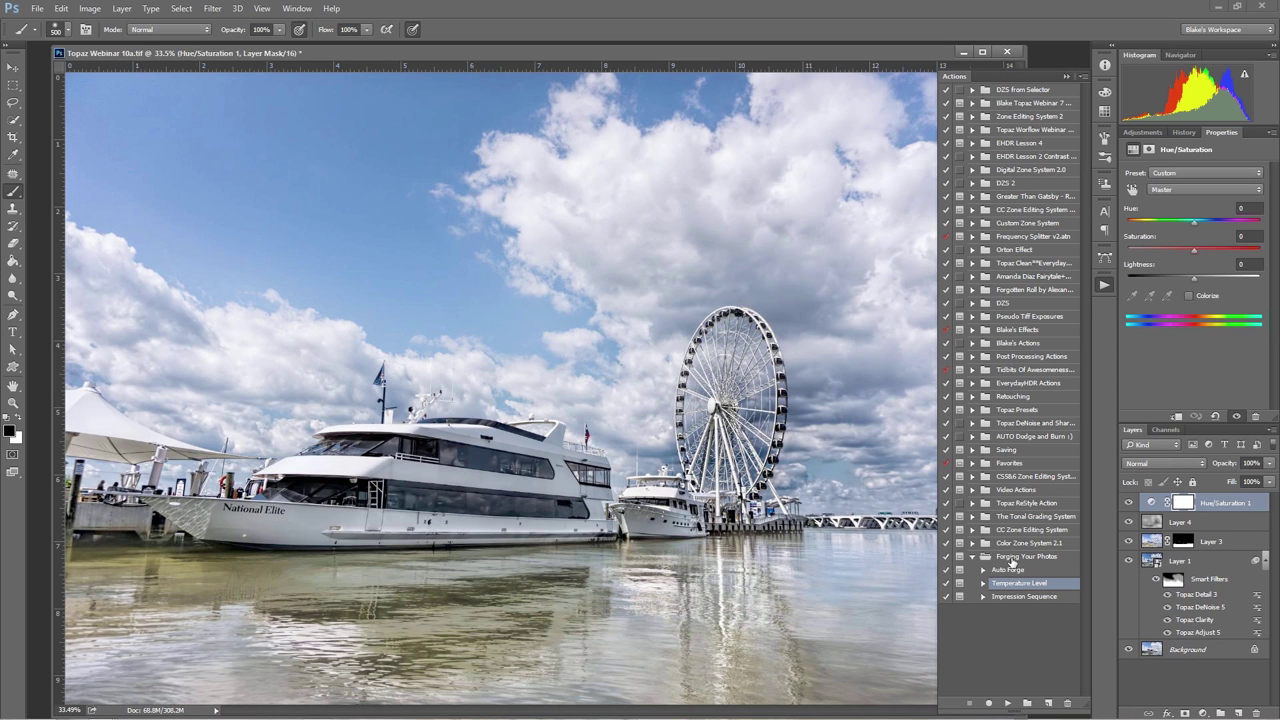
{"action": "left_click", "coordinate": [1010, 558]}
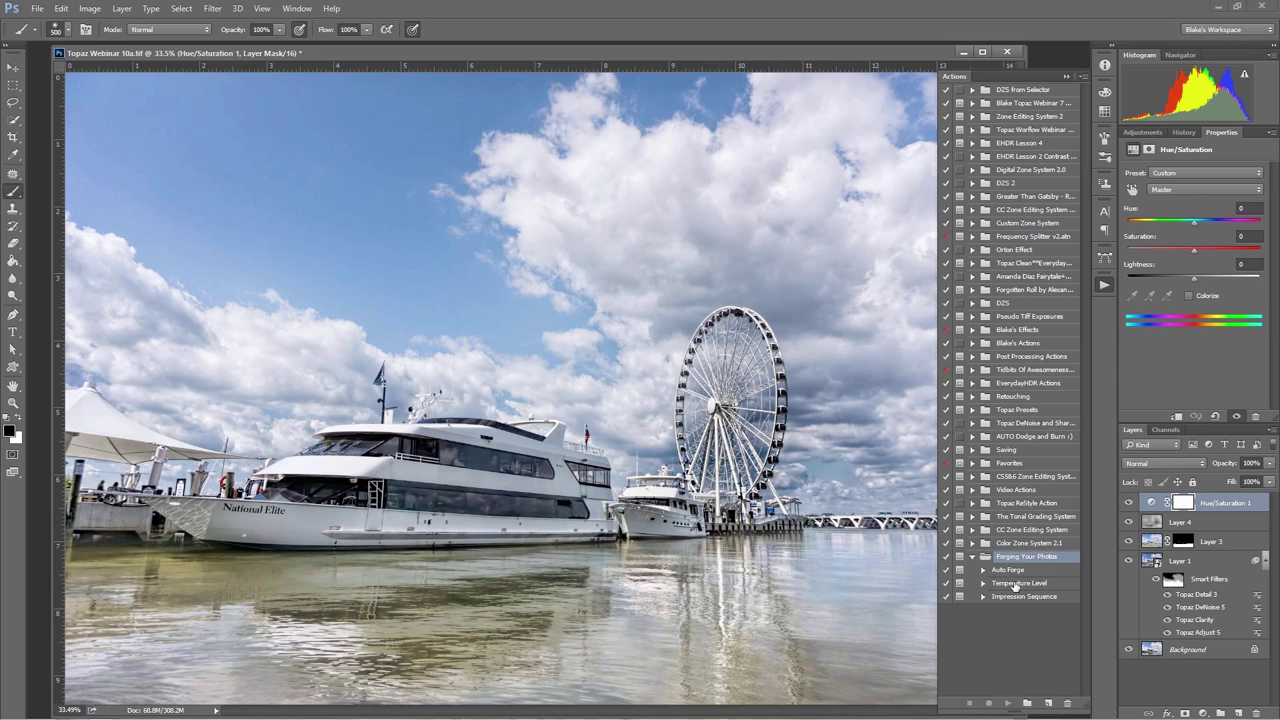
{"action": "left_click", "coordinate": [1015, 588]}
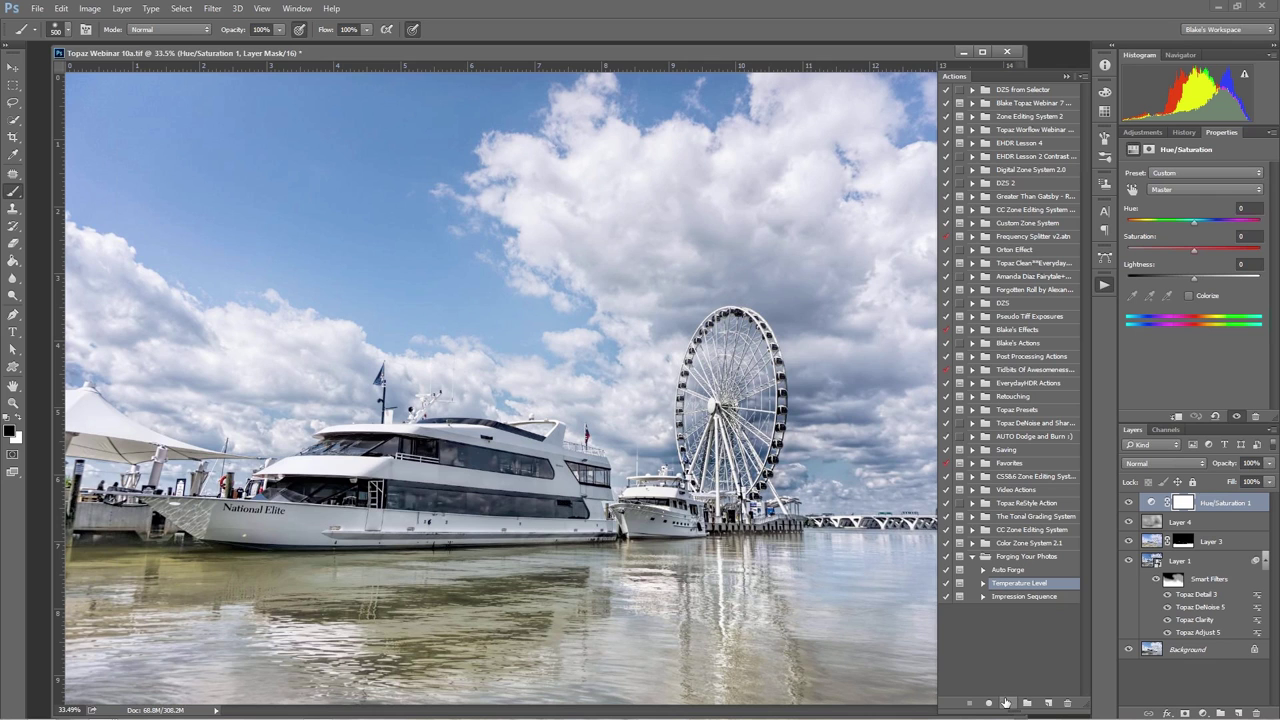
{"action": "left_click", "coordinate": [1006, 703]}
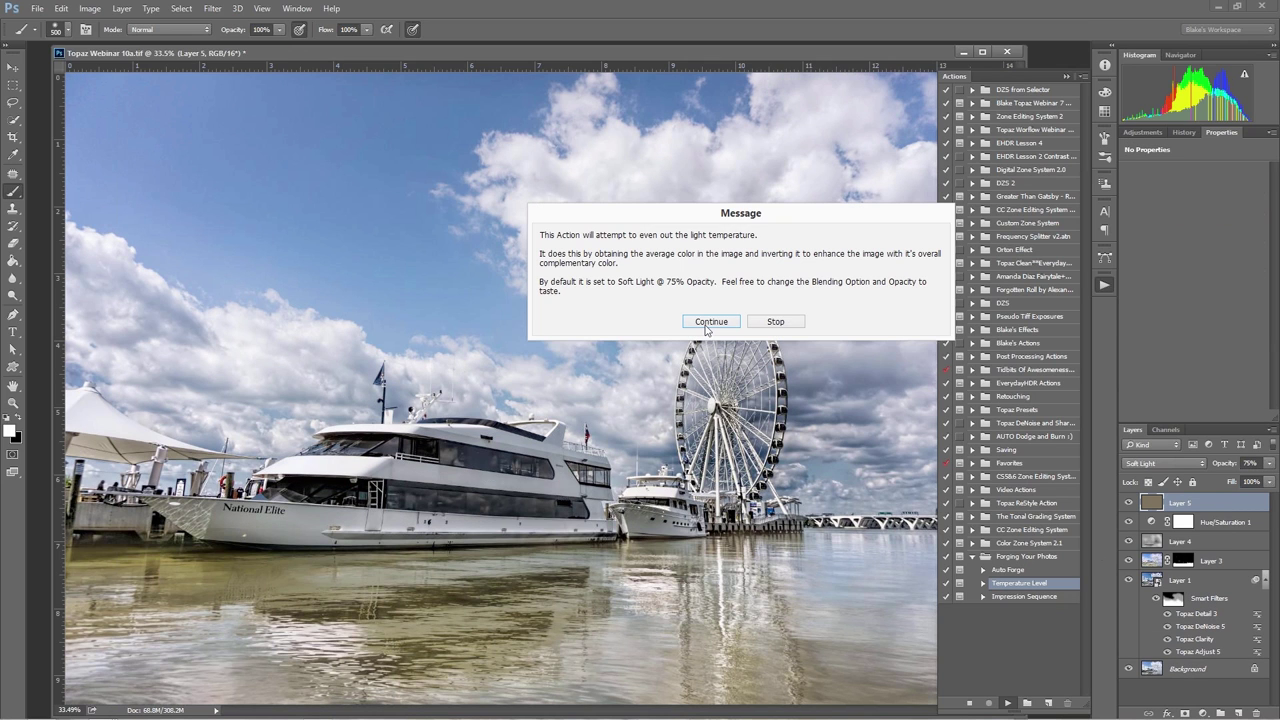
{"action": "left_click", "coordinate": [710, 321]}
{"action": "left_click", "coordinate": [1065, 76]}
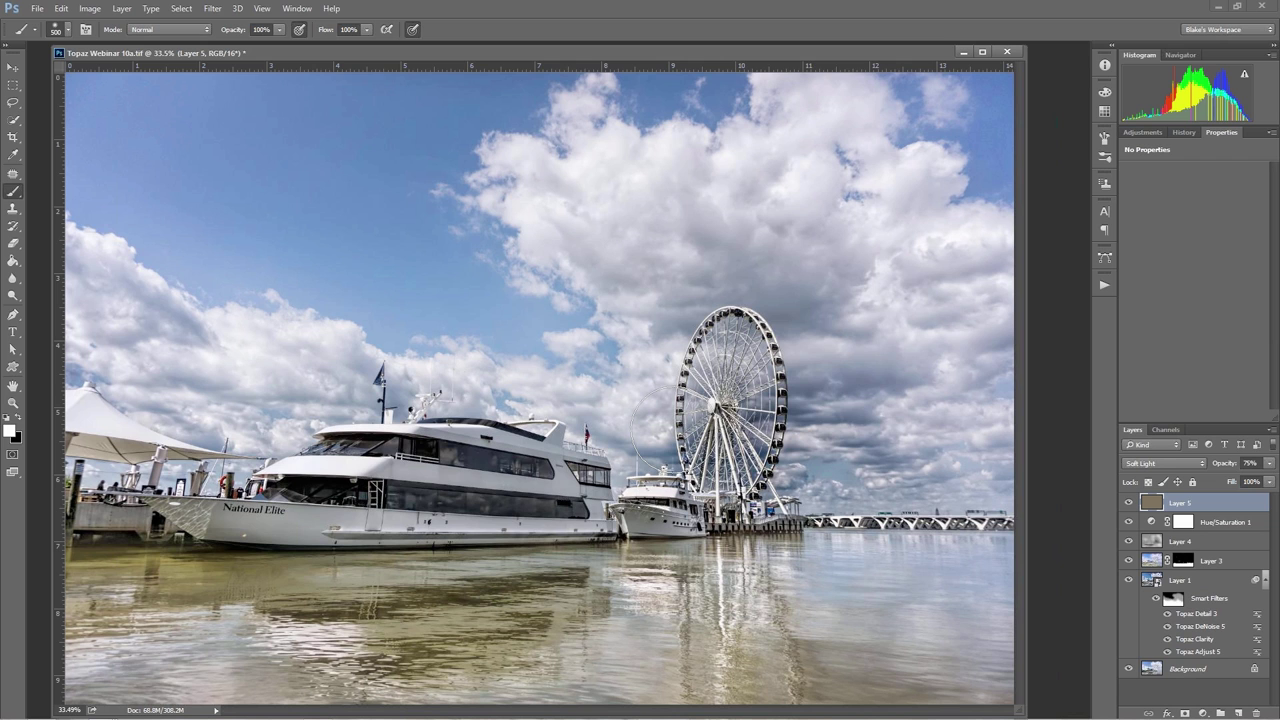
- Hide every layer above Background and examine the original photo in close-up and in full view
{"action": "scroll", "coordinate": [544, 426], "scroll_direction": "up", "scroll_amount": 8}
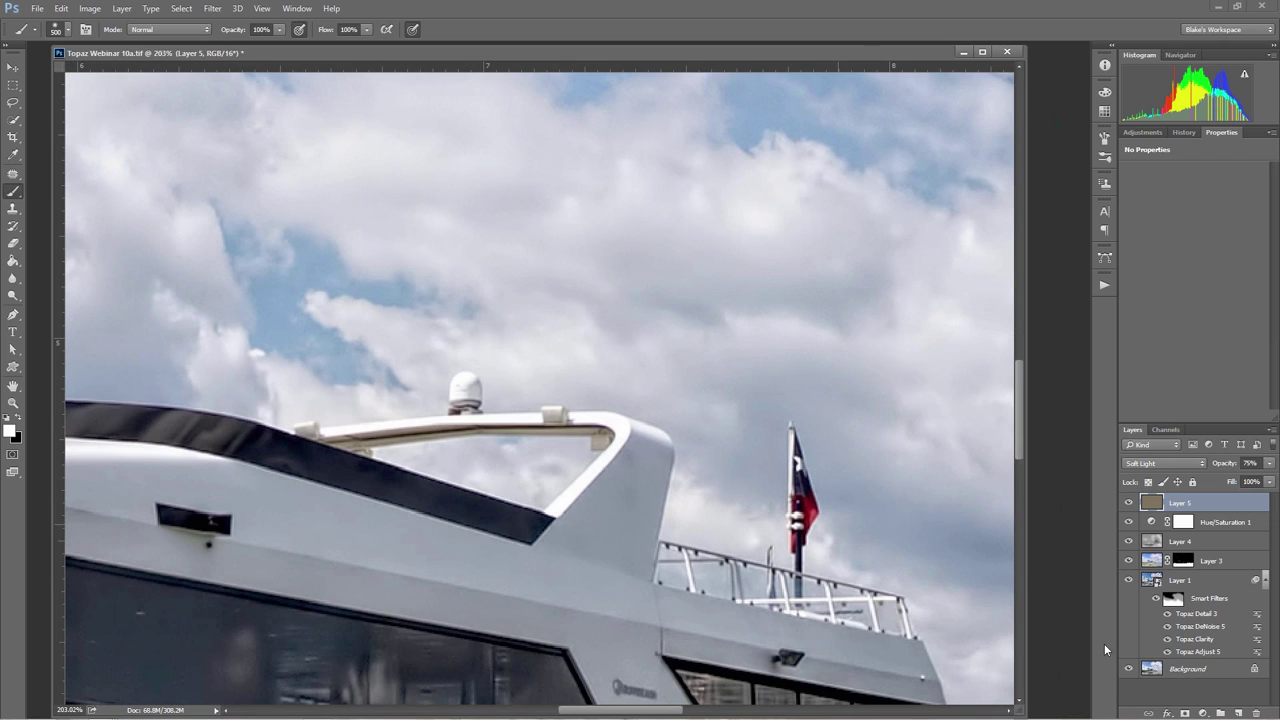
{"action": "left_click_drag", "start_coordinate": [1129, 580], "coordinate": [1128, 510]}
{"action": "scroll", "coordinate": [500, 457], "scroll_direction": "down", "scroll_amount": 3}
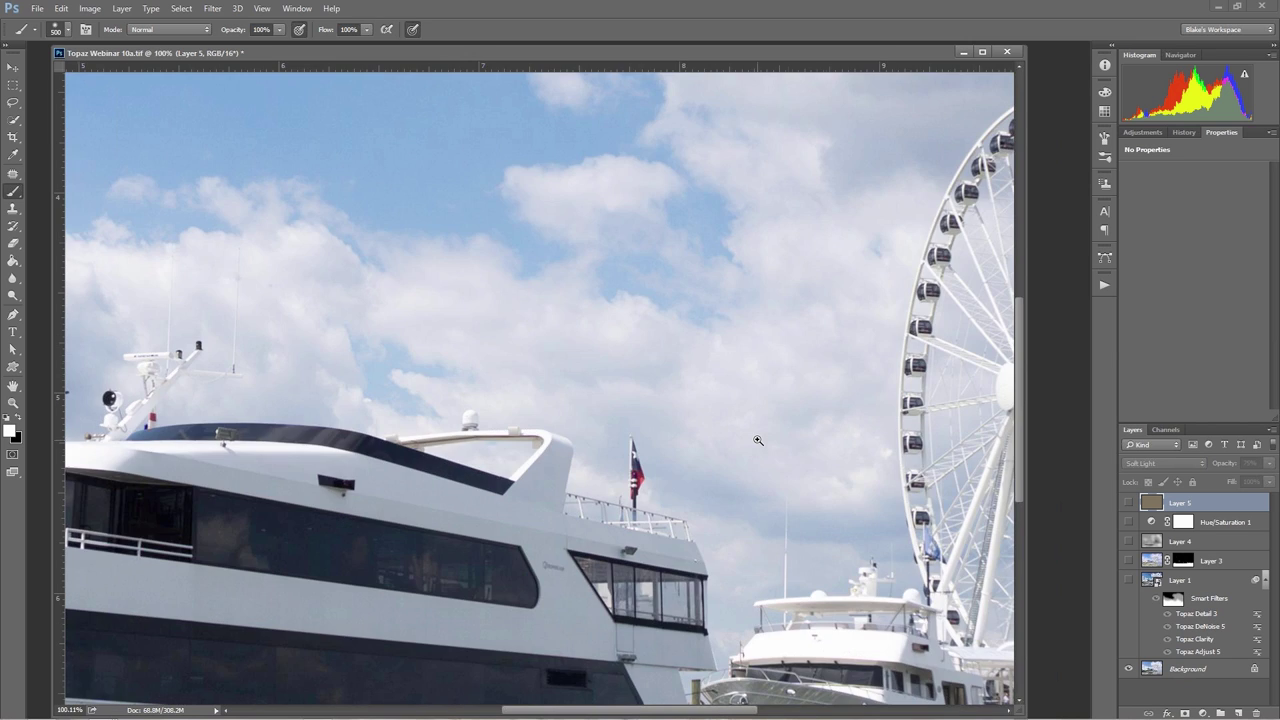
{"action": "key", "text": "ctrl+0"}
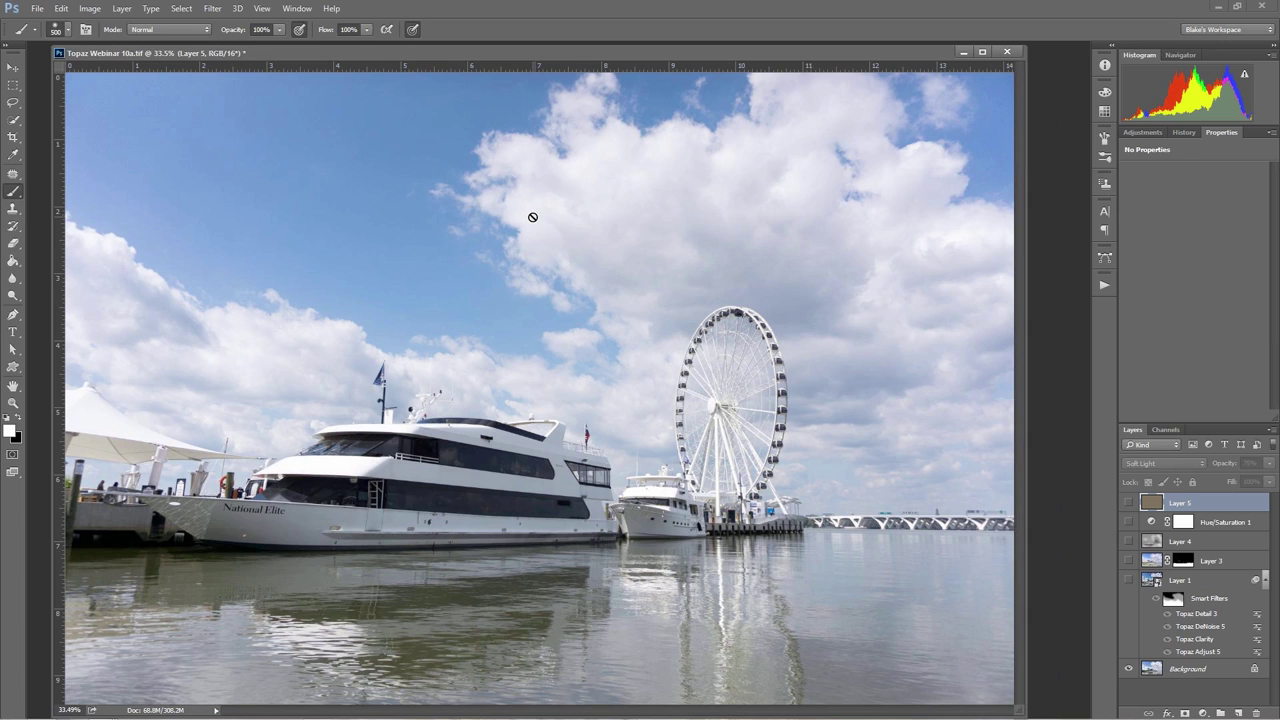
- Open the Camera Raw filter on the Background layer and review the HSL / Grayscale, Basic and Lens Corrections settings
{"action": "left_click", "coordinate": [1170, 669]}
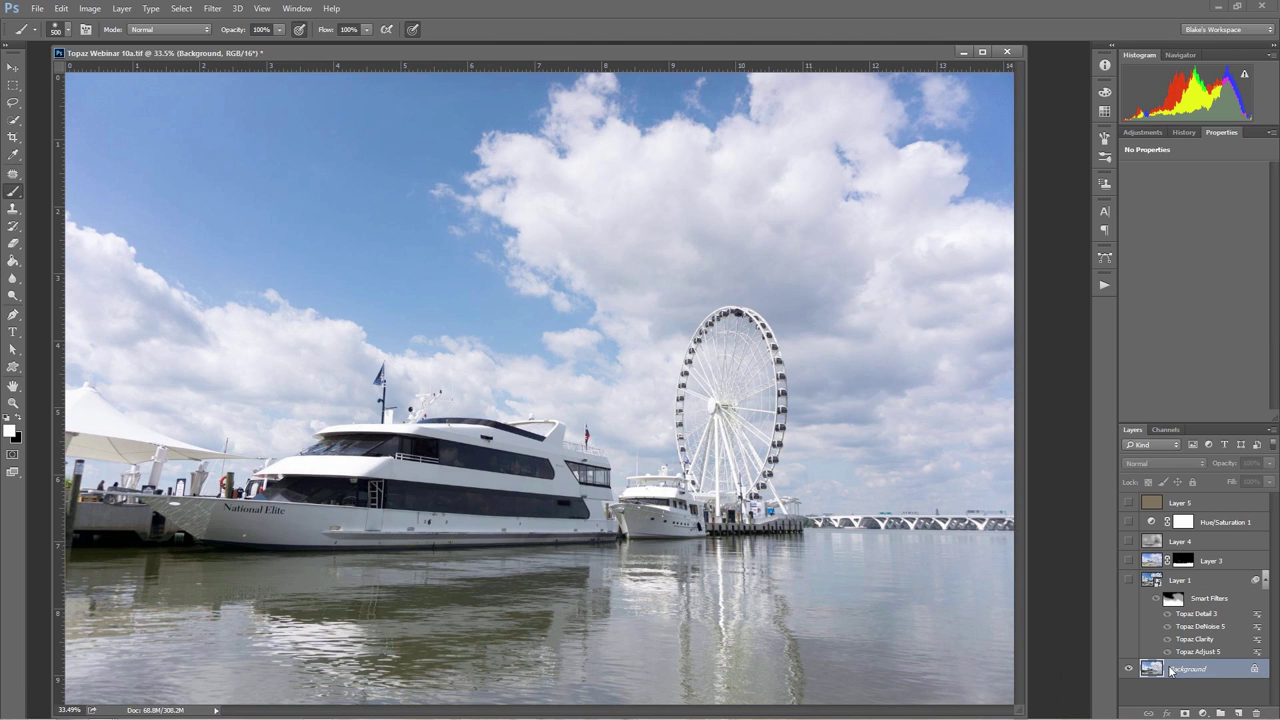
{"action": "key", "text": "ctrl+shift+a"}
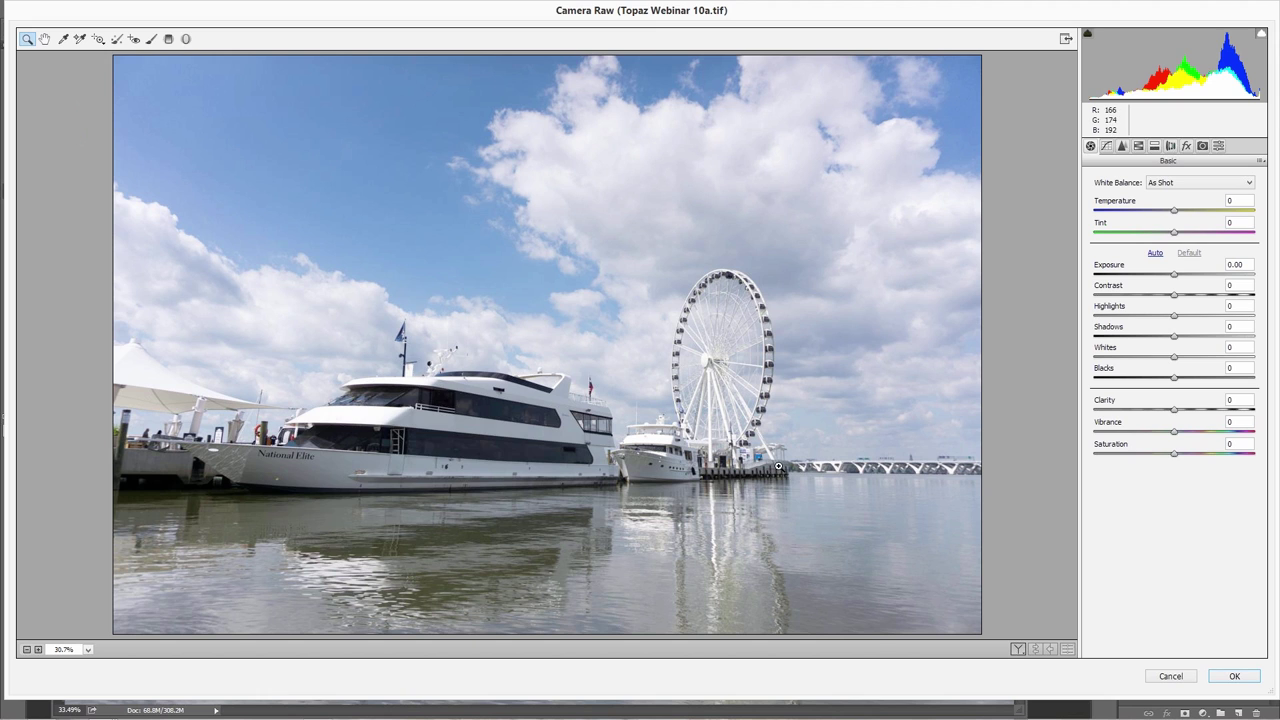
{"action": "left_click", "coordinate": [1170, 676]}
{"action": "left_click", "coordinate": [213, 8]}
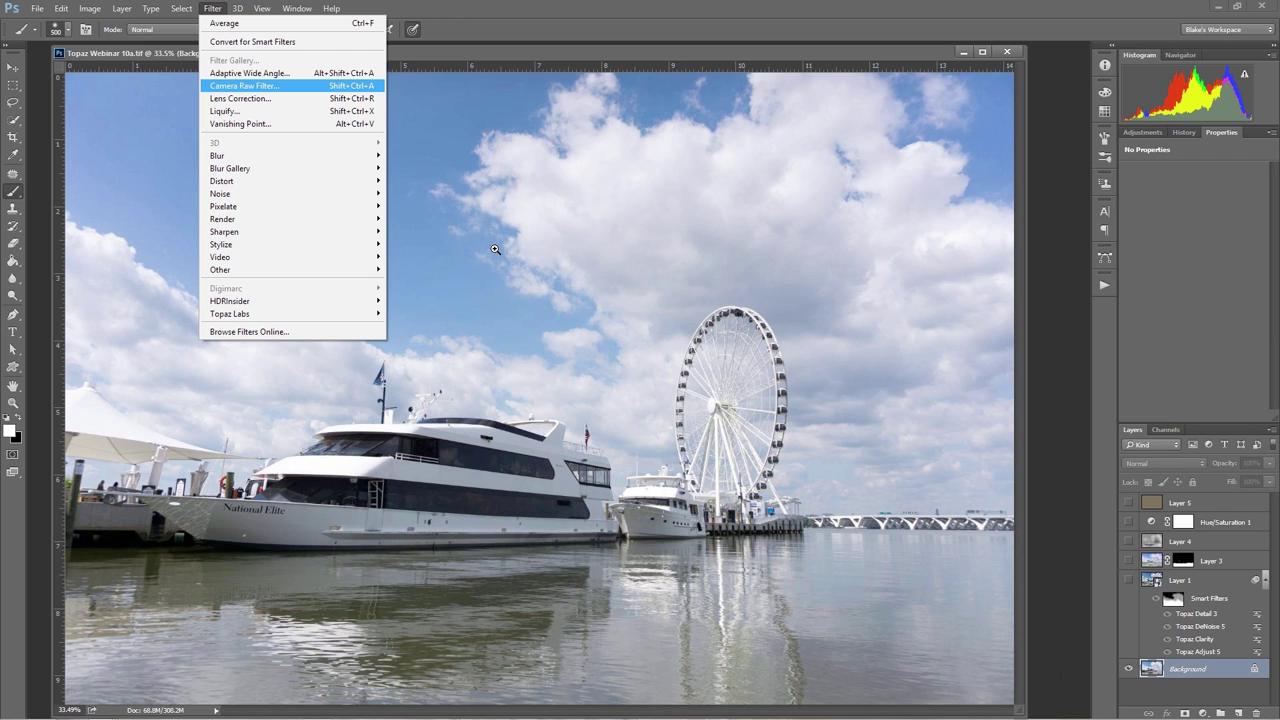
{"action": "key", "text": "Return"}
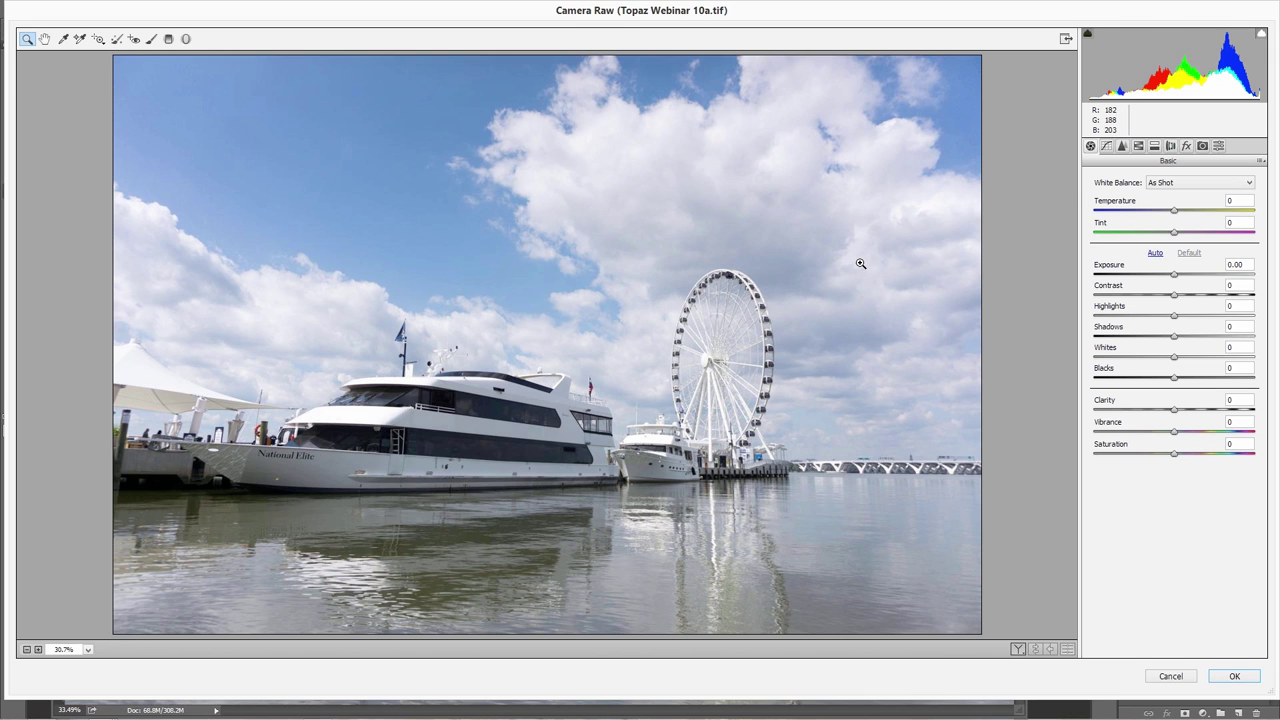
{"action": "left_click", "coordinate": [1140, 147]}
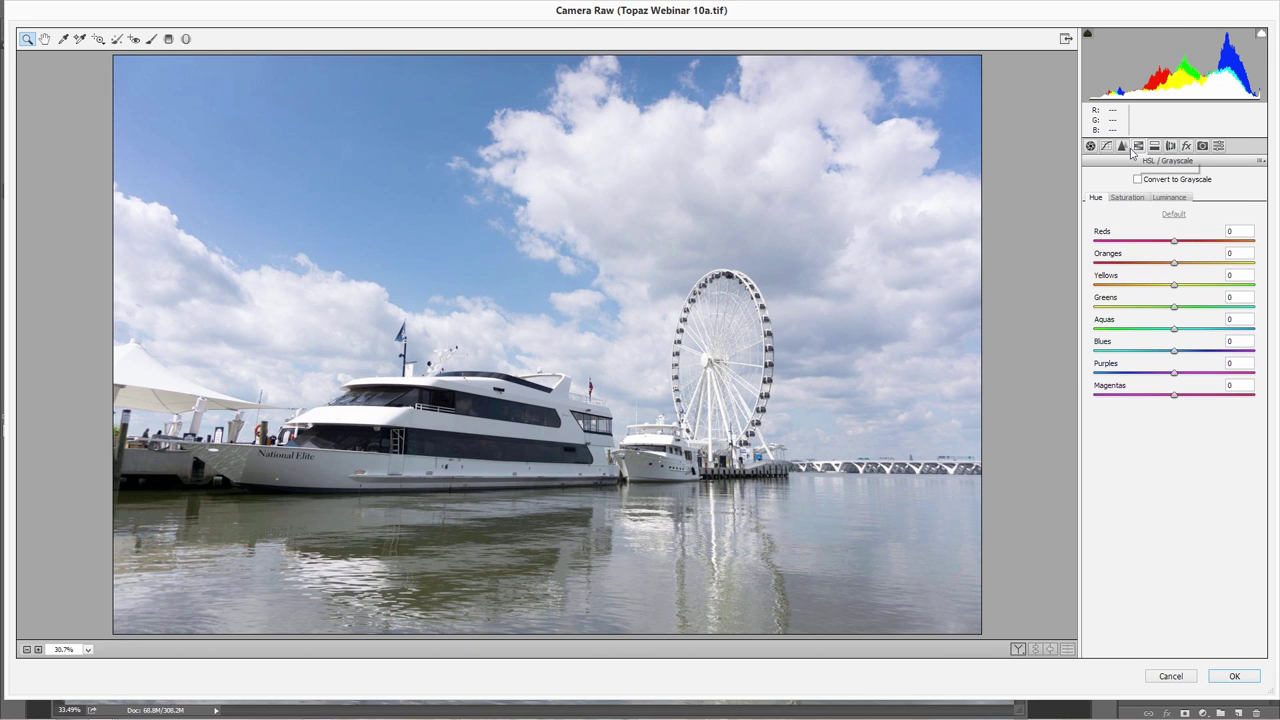
{"action": "left_click", "coordinate": [1091, 146]}
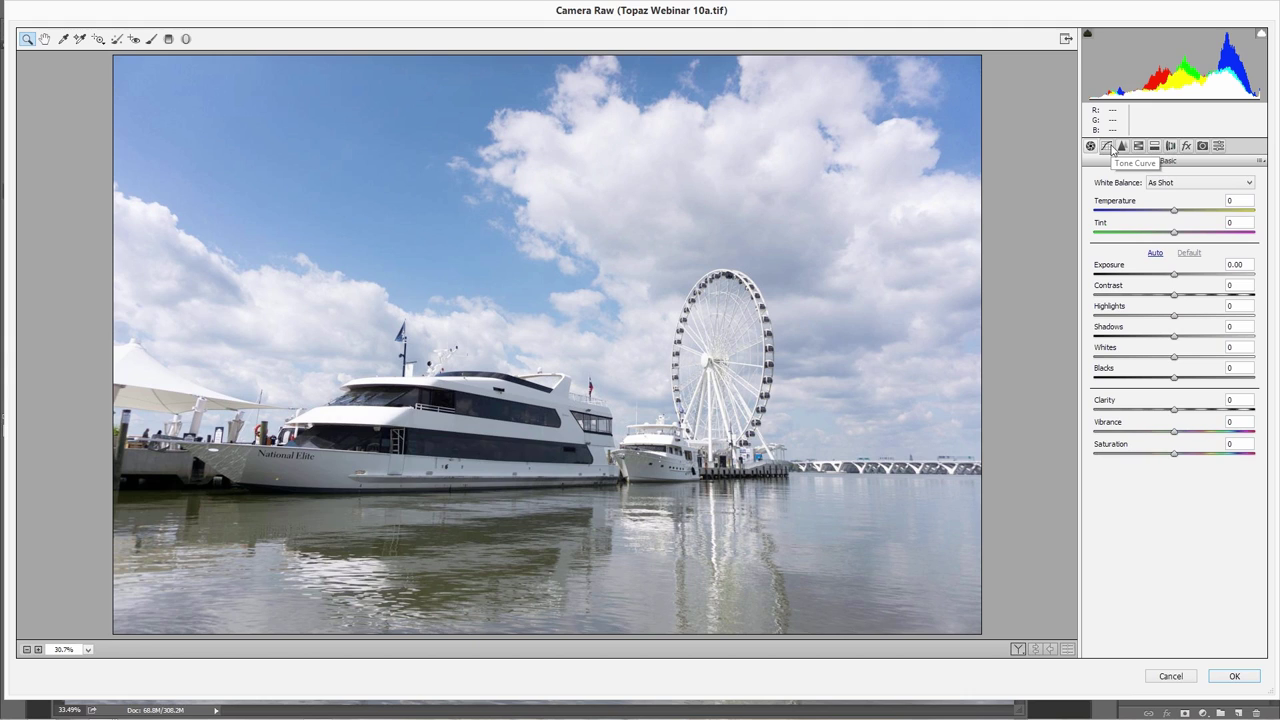
{"action": "left_click", "coordinate": [1170, 148]}
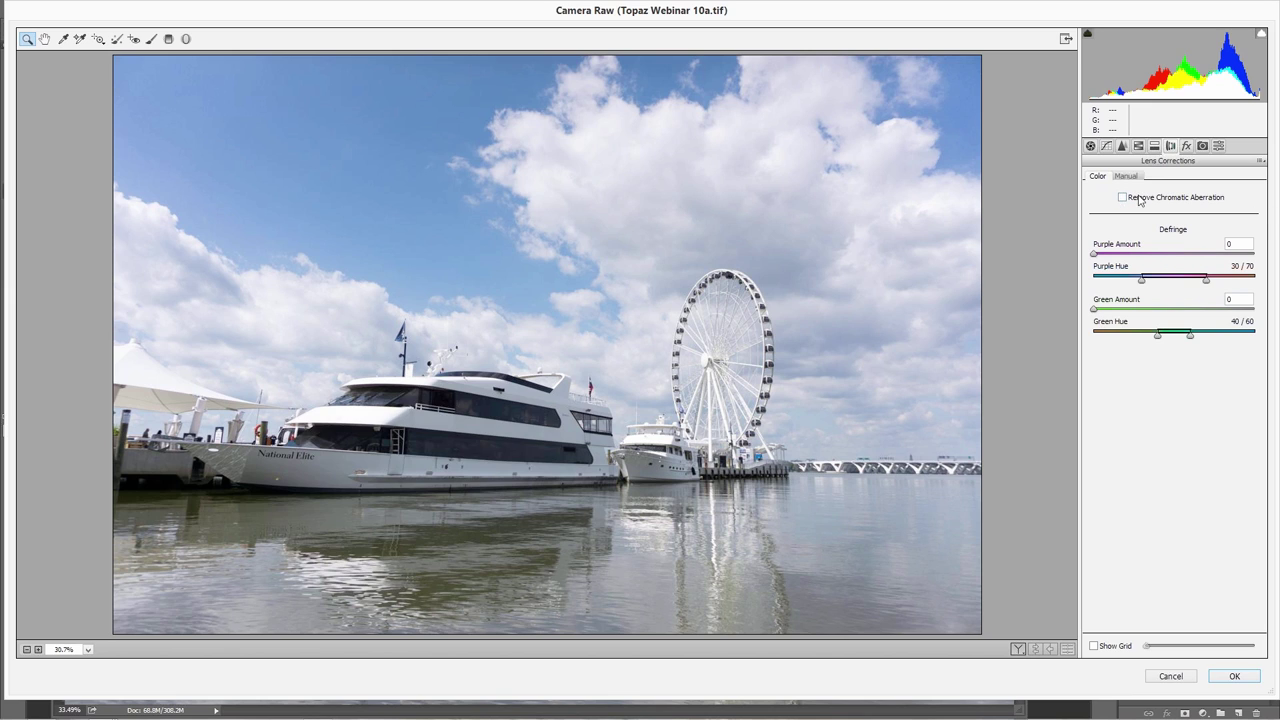
- Enable Remove Chromatic Aberration and set the defringe to Purple Amount 1, Green Amount 1 and Purple Hue 46 / 86
{"action": "left_click", "coordinate": [1124, 199]}
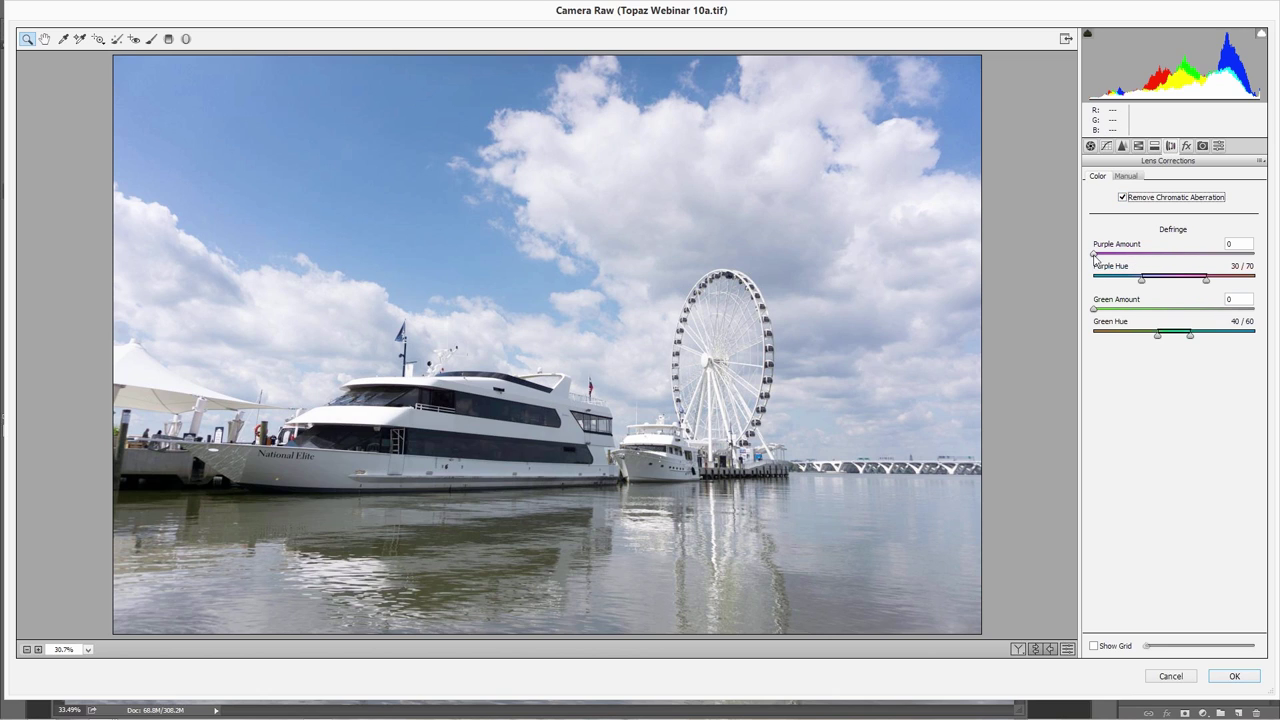
{"action": "left_click", "coordinate": [1100, 257]}
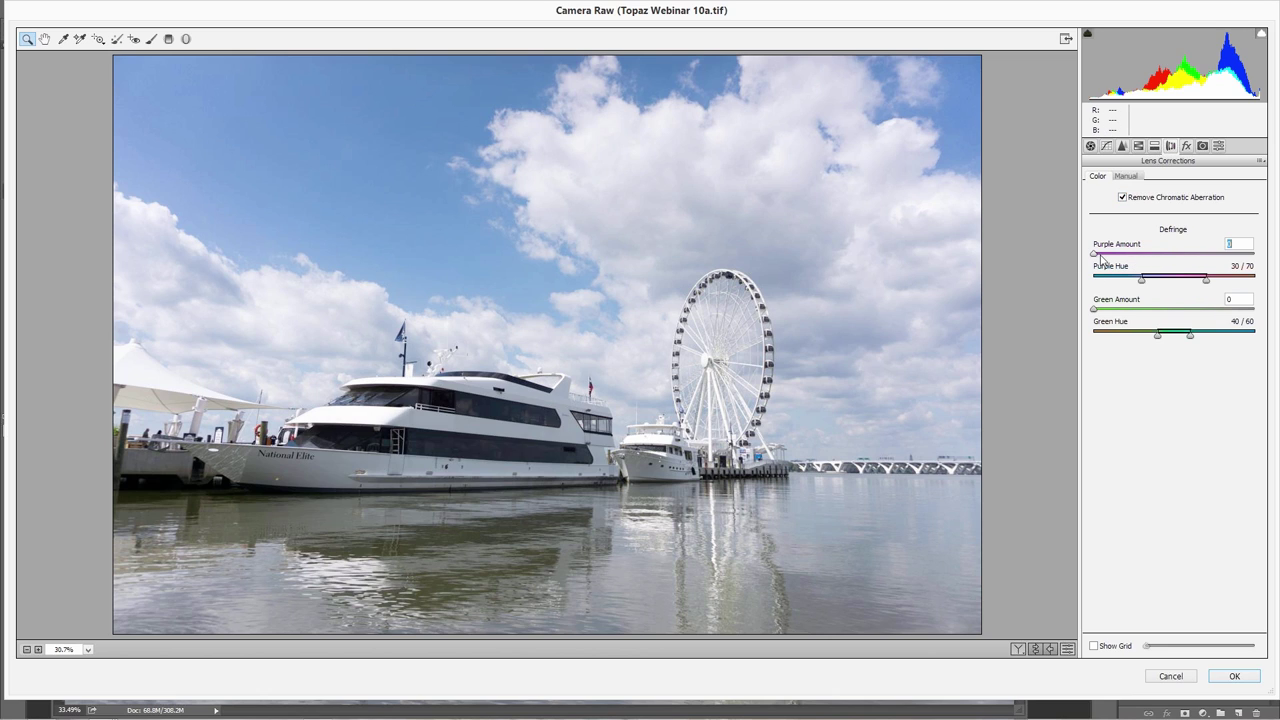
{"action": "left_click", "coordinate": [1100, 312]}
{"action": "left_click", "coordinate": [1101, 312]}
{"action": "left_click", "coordinate": [1102, 256]}
{"action": "mouse_move", "coordinate": [1200, 281]}
{"action": "left_mouse_down"}
{"action": "mouse_move", "coordinate": [1215, 280]}
{"action": "mouse_move", "coordinate": [1186, 279]}
{"action": "left_mouse_up"}
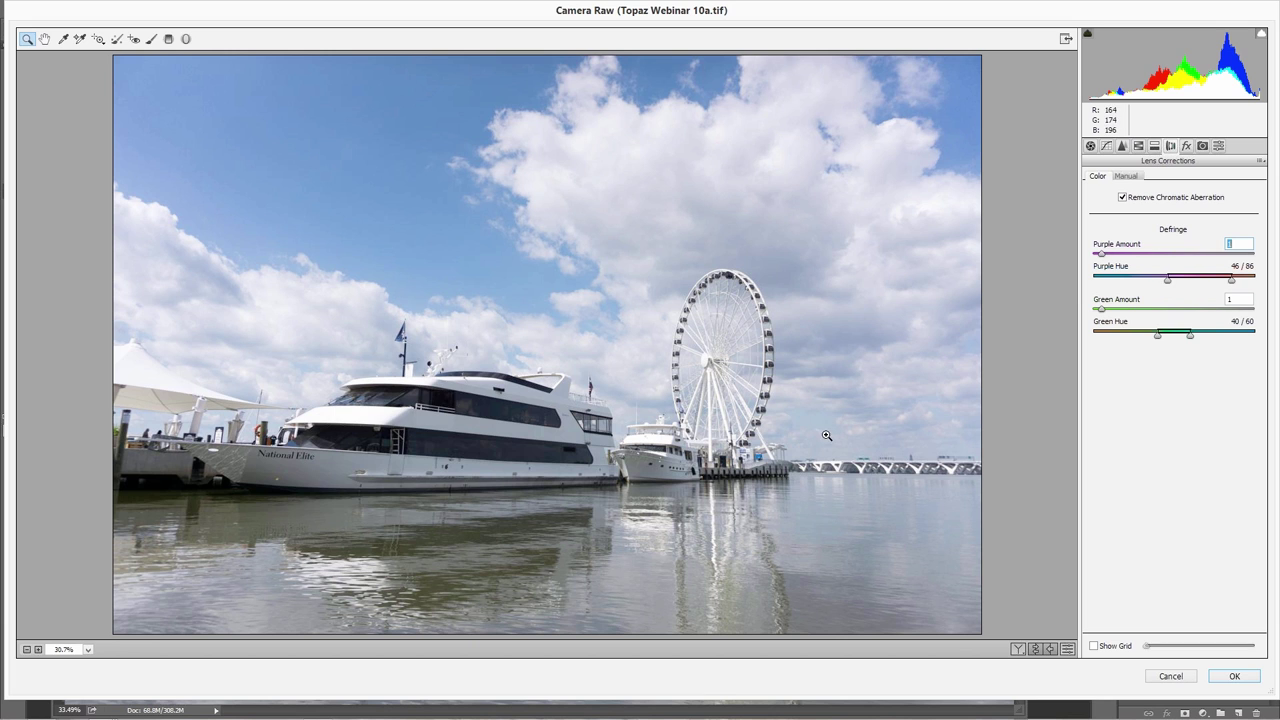
- Sample the purple fringe on the distant bridge for Purple Amount 6 and Purple Hue 25 / 50, and compare with the default settings
{"action": "left_click_drag", "start_coordinate": [755, 440], "coordinate": [840, 493]}
{"action": "scroll", "coordinate": [694, 388], "scroll_direction": "up", "scroll_amount": 2}
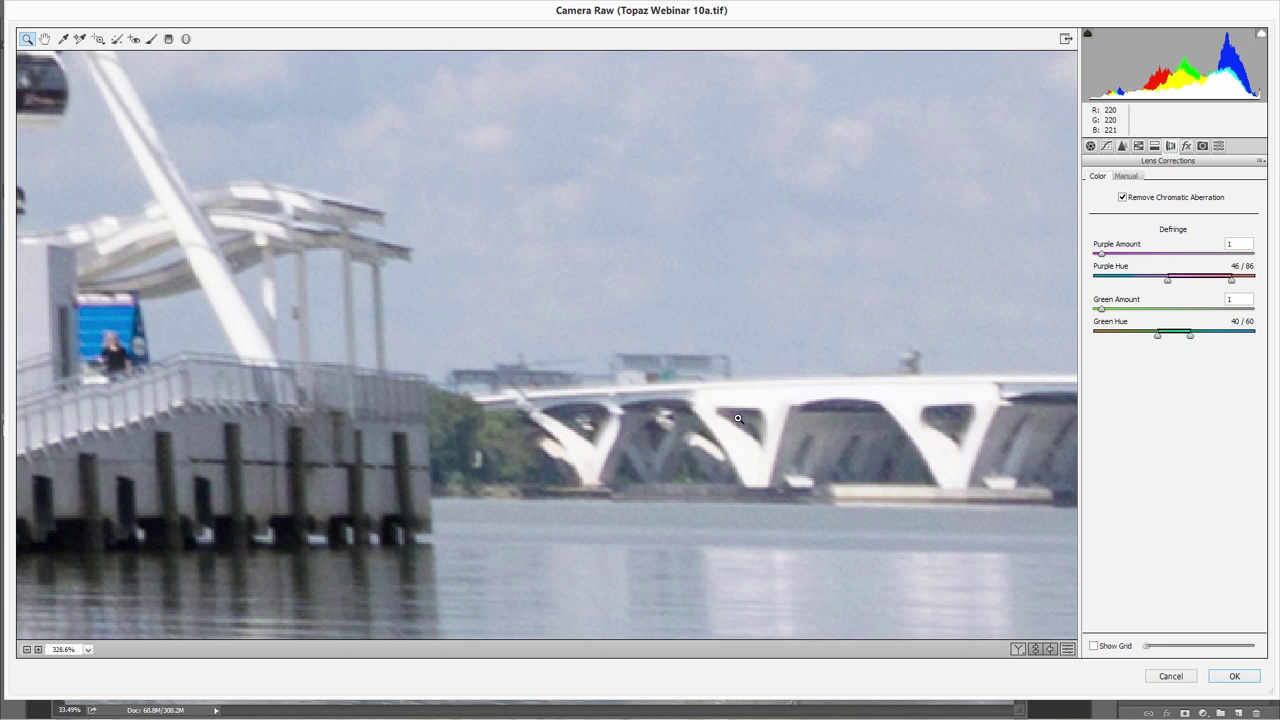
{"action": "left_click_drag", "start_coordinate": [580, 373], "coordinate": [639, 472]}
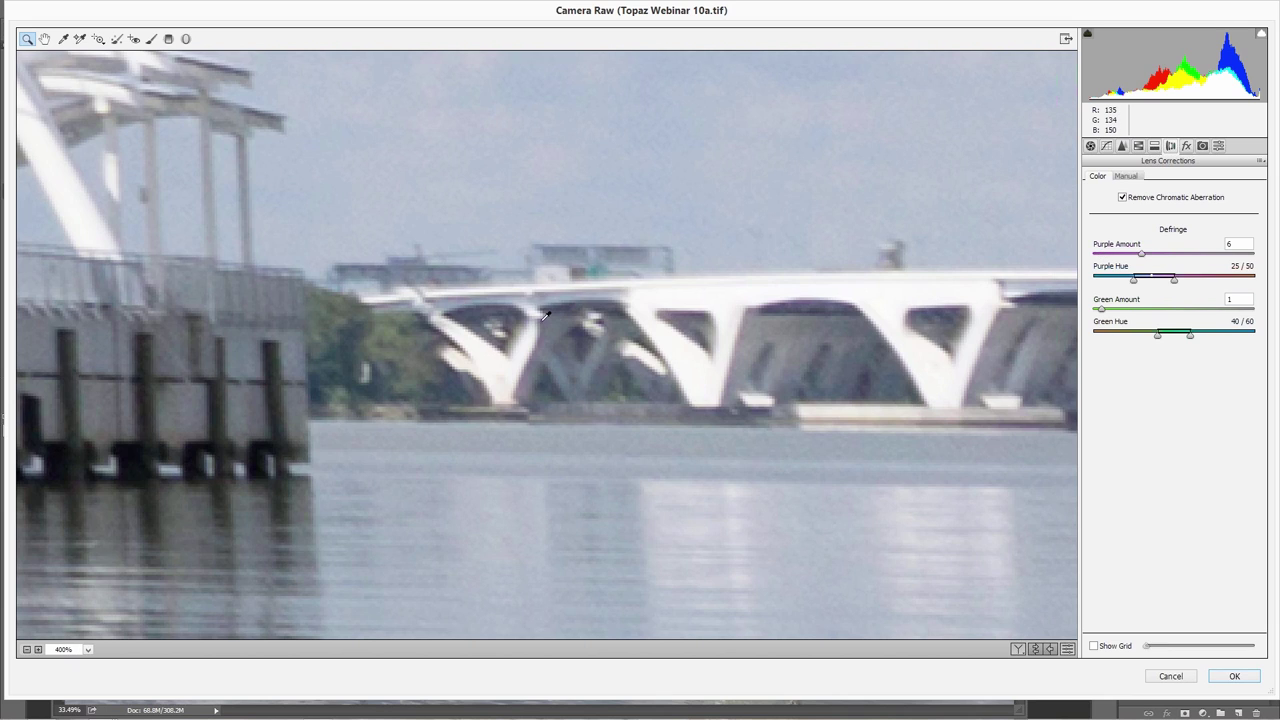
{"action": "left_click", "coordinate": [1067, 649]}
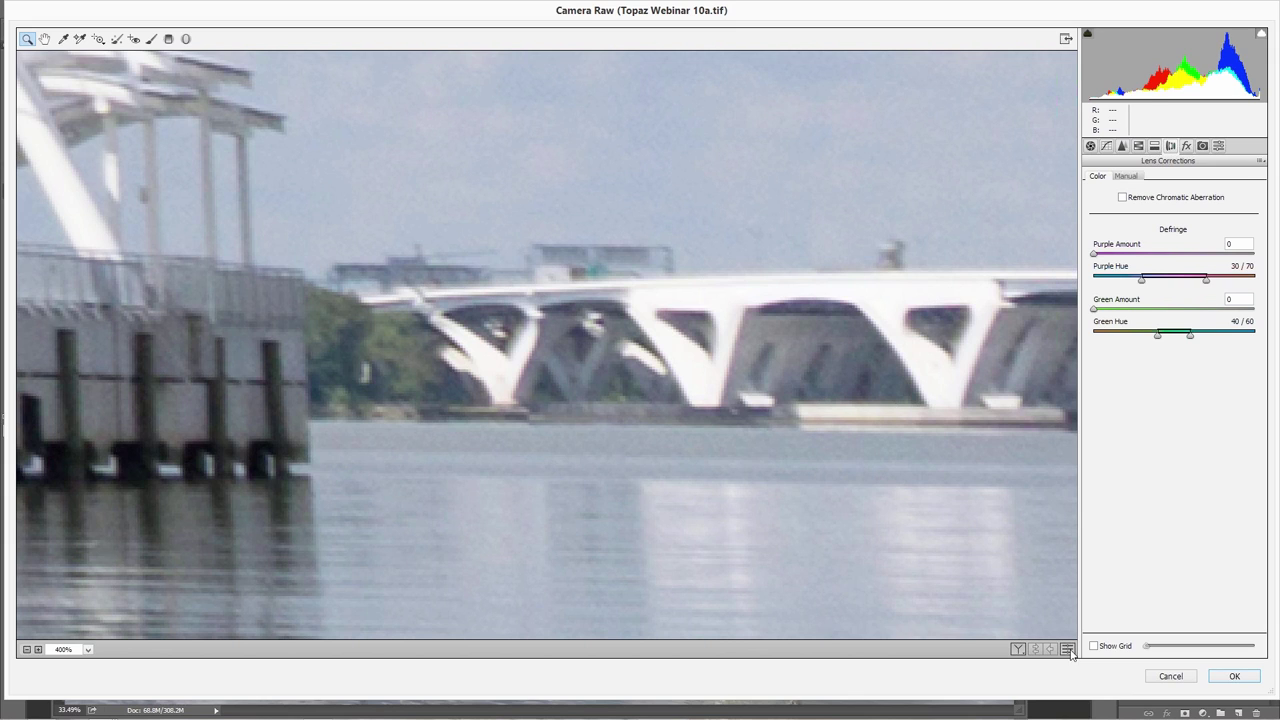
{"action": "left_click", "coordinate": [1067, 649]}
{"action": "left_click", "coordinate": [1067, 649]}
- Sample the bridge's purple fringe from the defaults for Purple Amount 7 and Purple Hue 27 / 52, and discard the Camera Raw changes
{"action": "left_click_drag", "start_coordinate": [745, 284], "coordinate": [803, 352]}
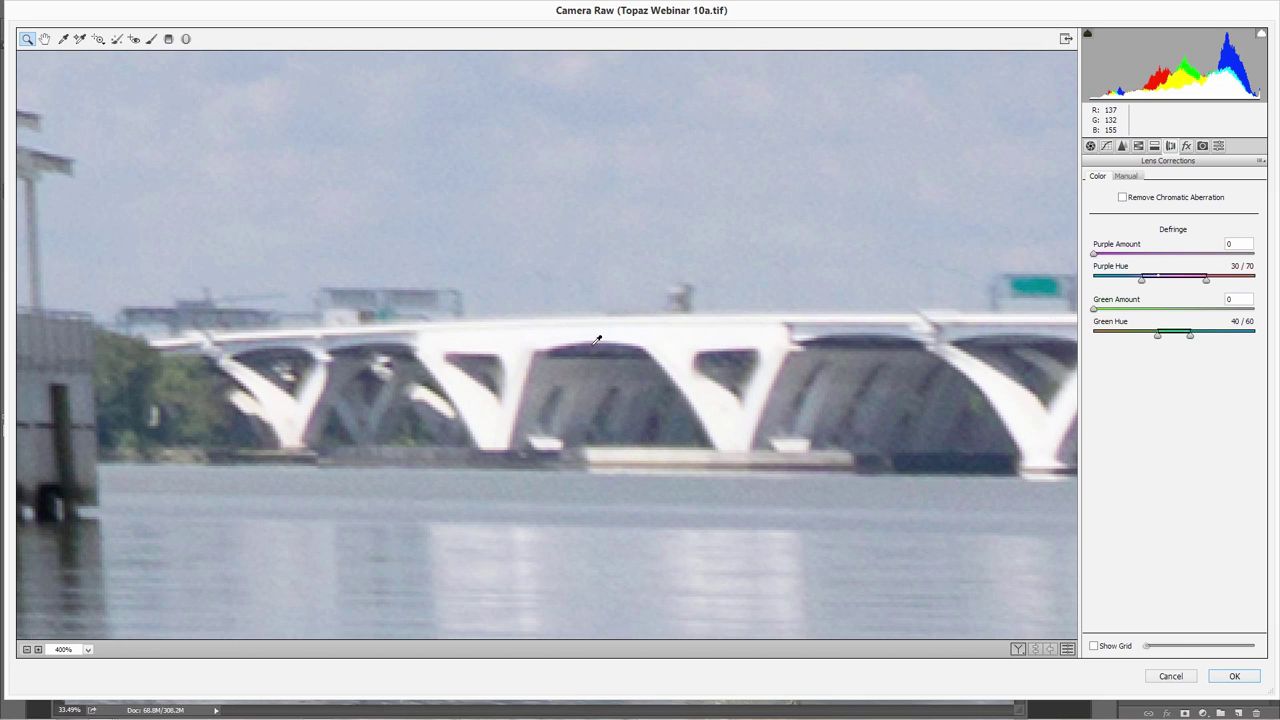
{"action": "left_click", "coordinate": [828, 423], "text": "ctrl"}
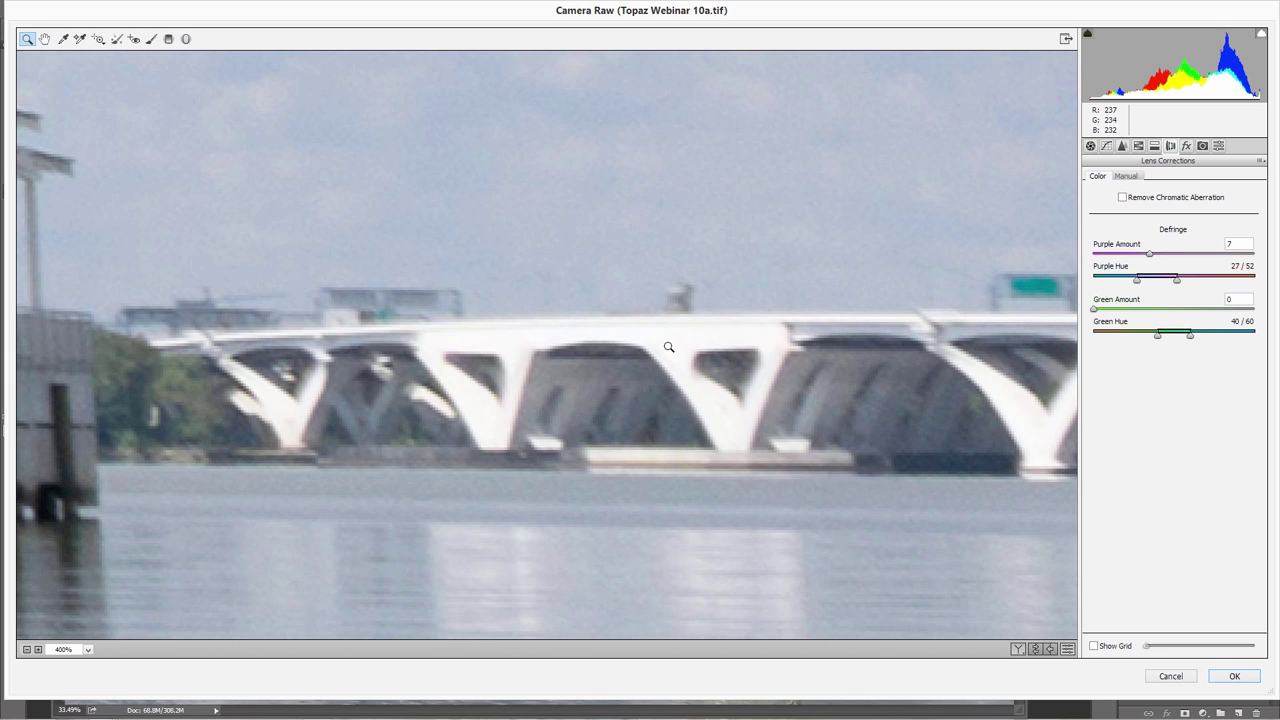
{"action": "right_click", "coordinate": [737, 457]}
{"action": "left_click", "coordinate": [762, 524]}
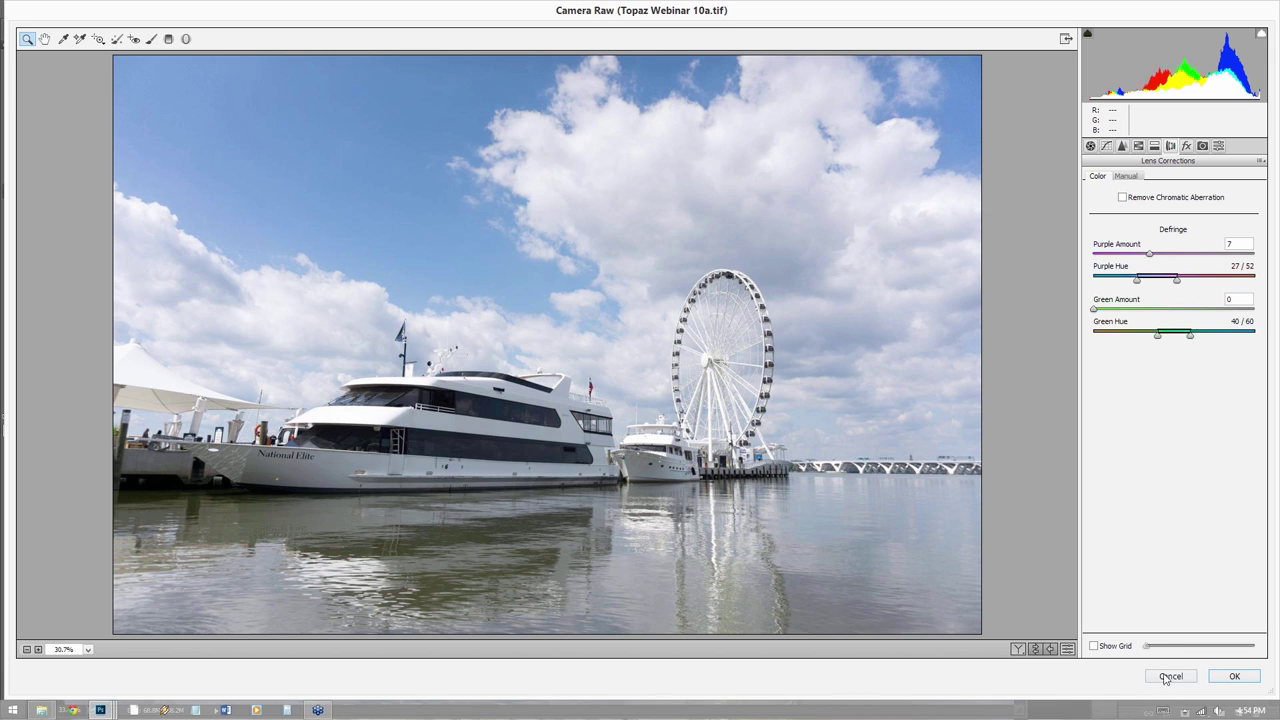
{"action": "left_click", "coordinate": [1168, 678]}
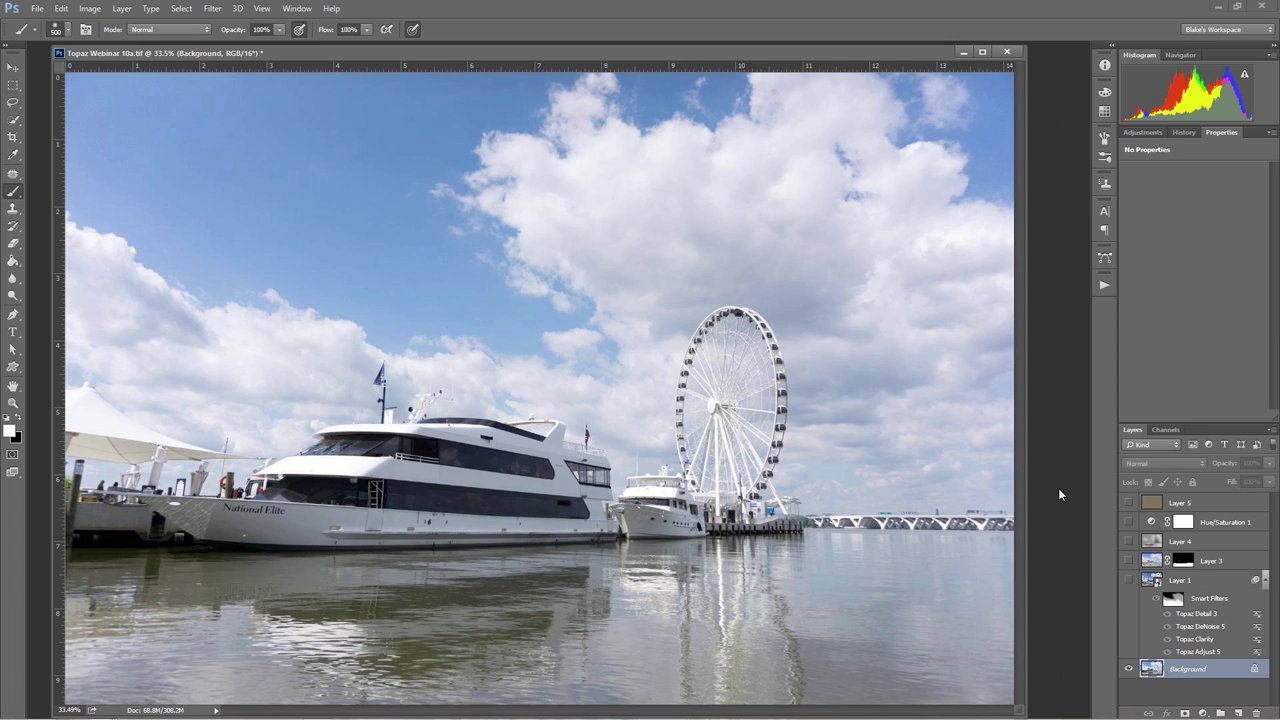
- Make Layer 1, Layer 3, Layer 4, Hue/Saturation 1 and Layer 5 visible above the Background
{"action": "left_click", "coordinate": [1129, 582]}
{"action": "left_click_drag", "start_coordinate": [1126, 526], "coordinate": [1125, 508]}
{"action": "left_click", "coordinate": [1127, 503]}
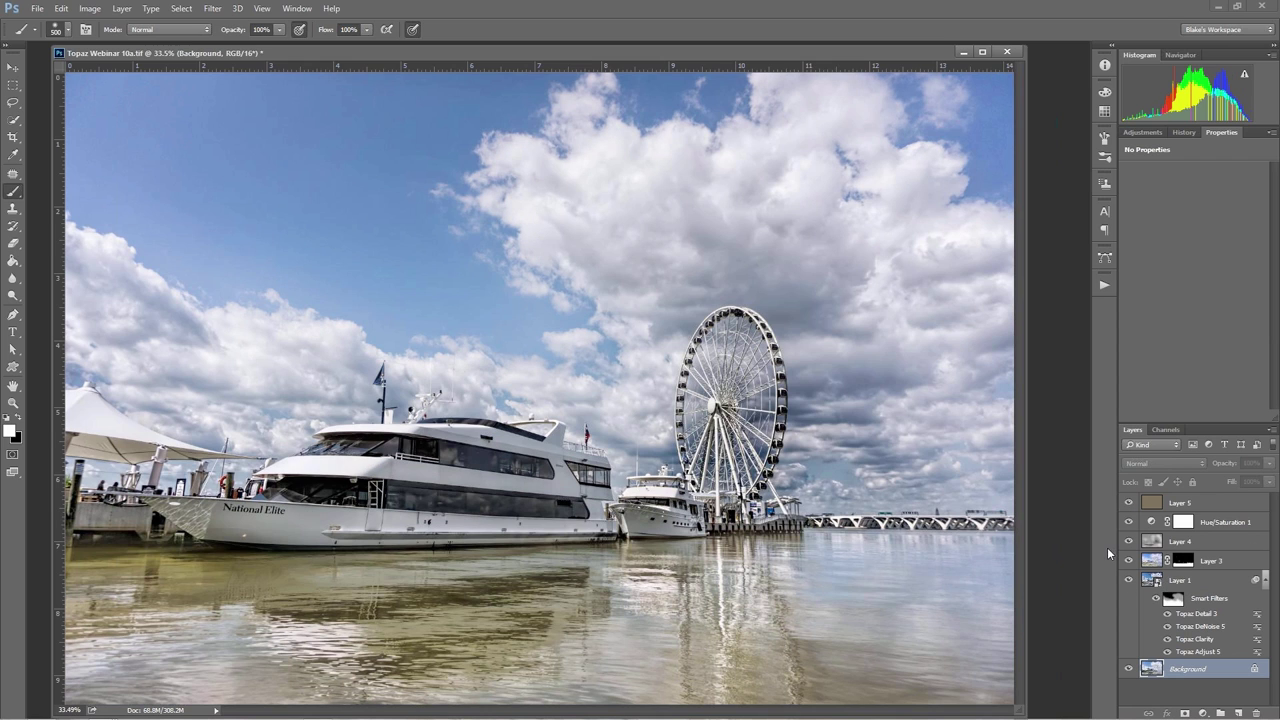